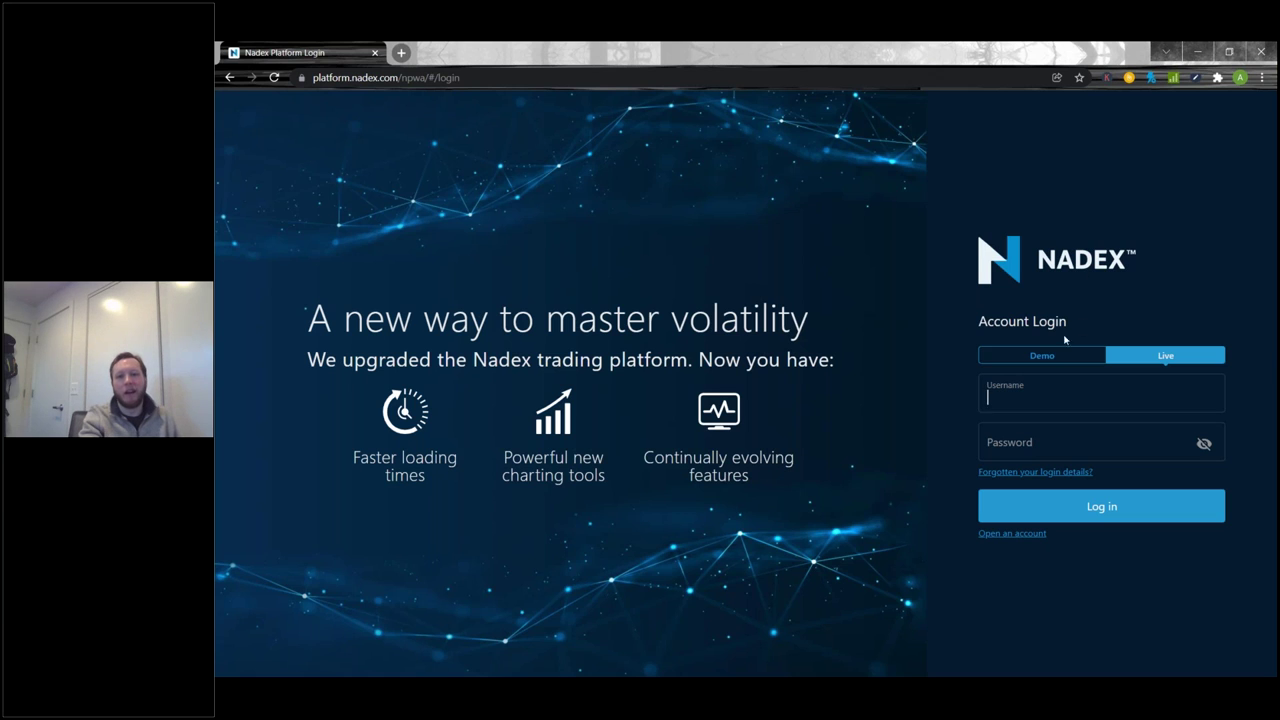
# Sign in to the Nadex demo account with the demo username and password, then view Call Spreads markets
pyautogui.click(1041, 355)
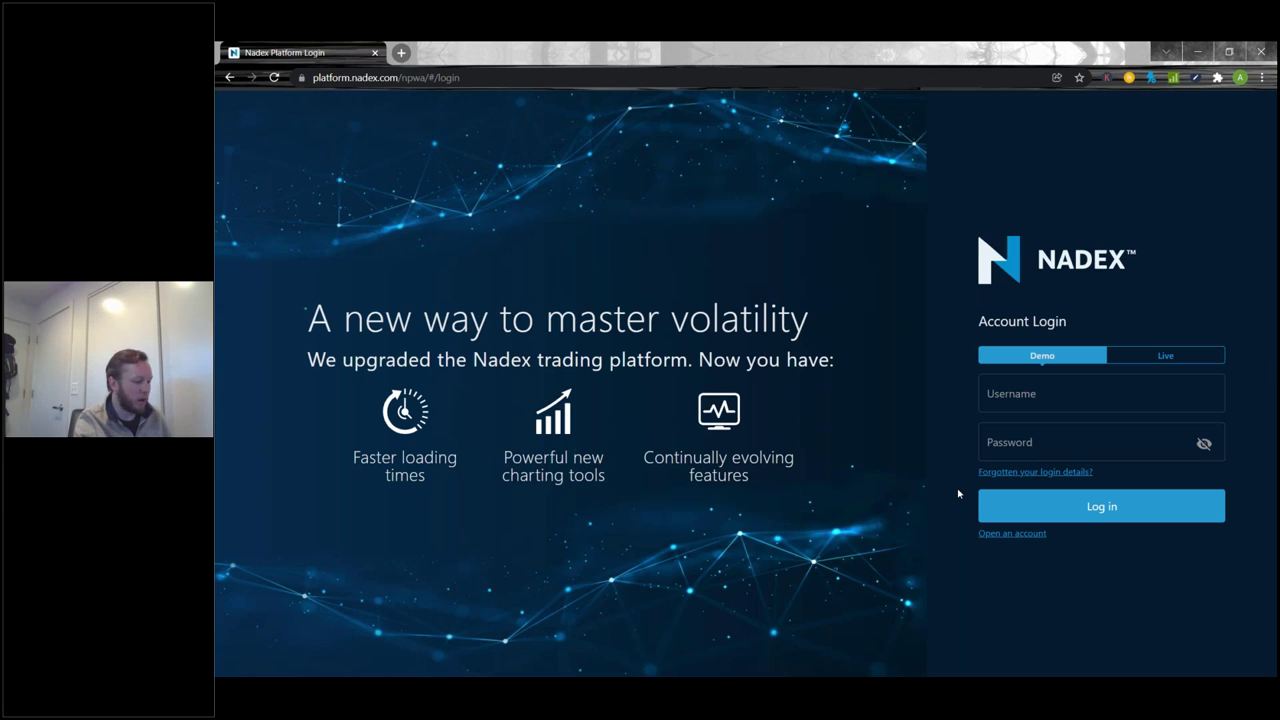
pyautogui.click(1091, 396)
pyautogui.write('demo-ilikenadex')
pyautogui.press('Tab')
pyautogui.write('•••••••••')
pyautogui.press('Return')
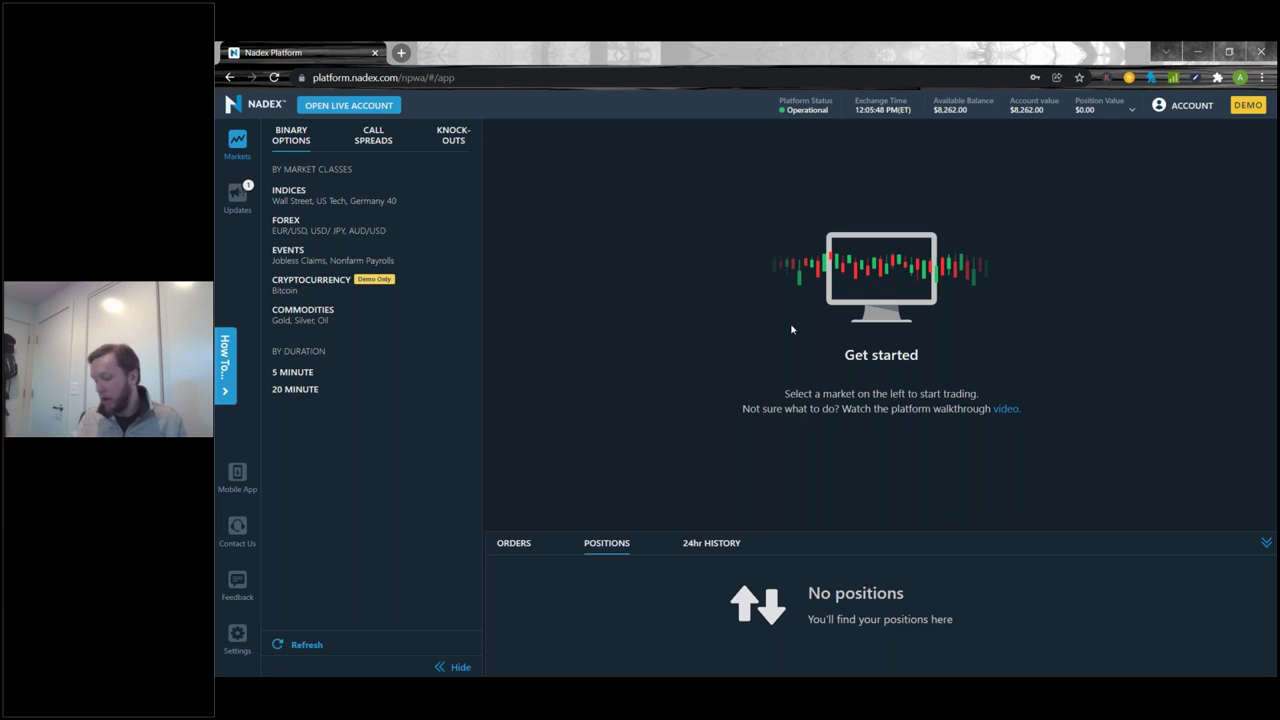
pyautogui.click(374, 136)
# Look through the Knock-Outs and Call Spreads markets, then return to Binary Options
pyautogui.click(451, 135)
pyautogui.click(372, 137)
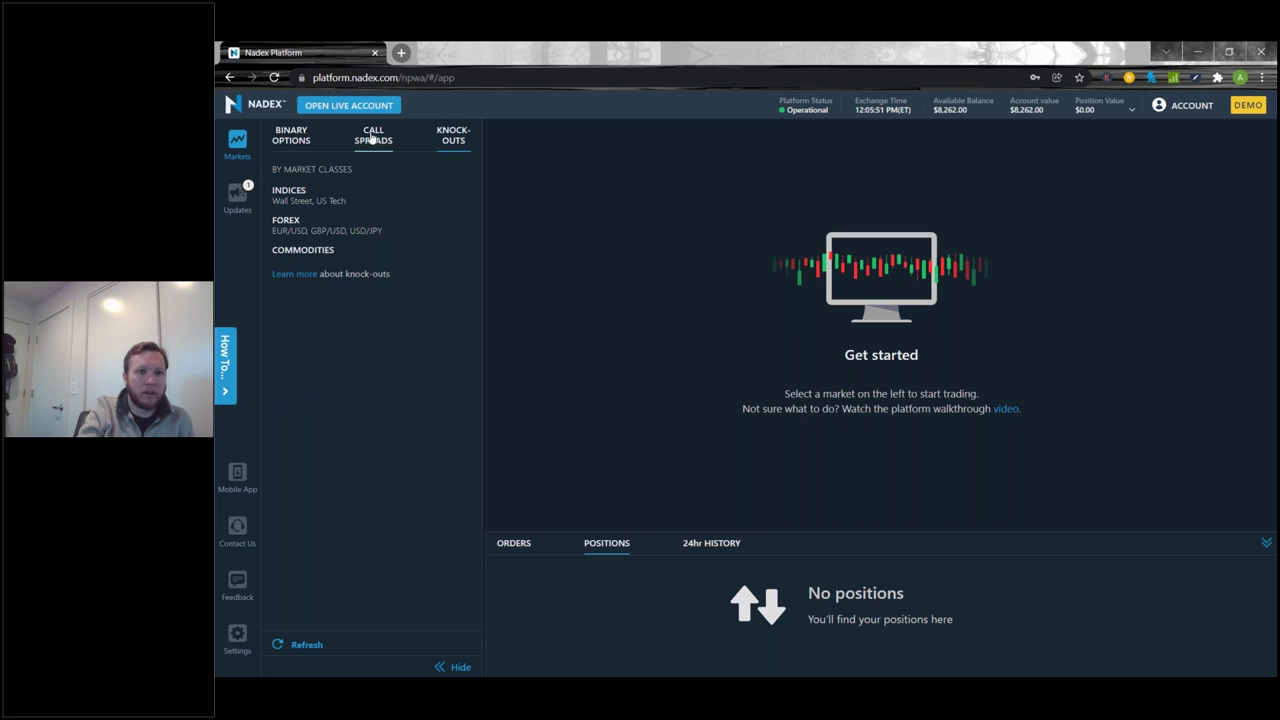
pyautogui.click(285, 143)
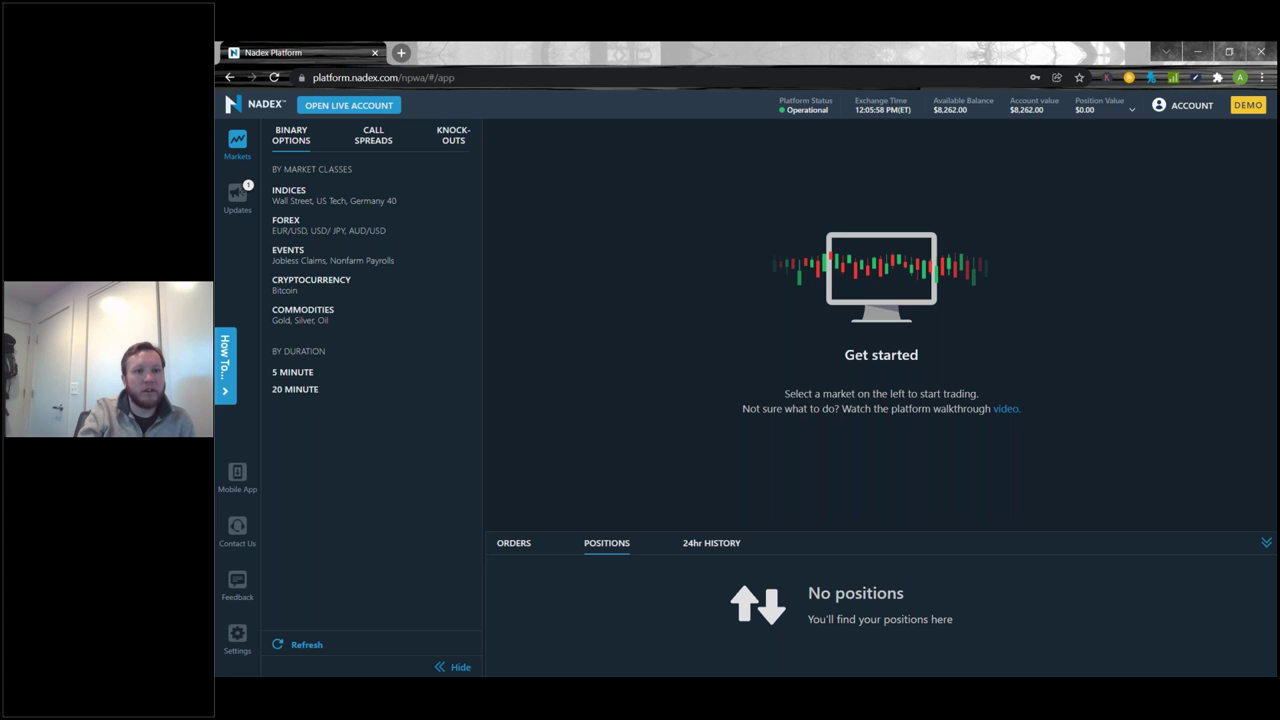
# Open Forex binaries and expand USD/CAD Daily (11am) to list its strike prices
pyautogui.click(310, 225)
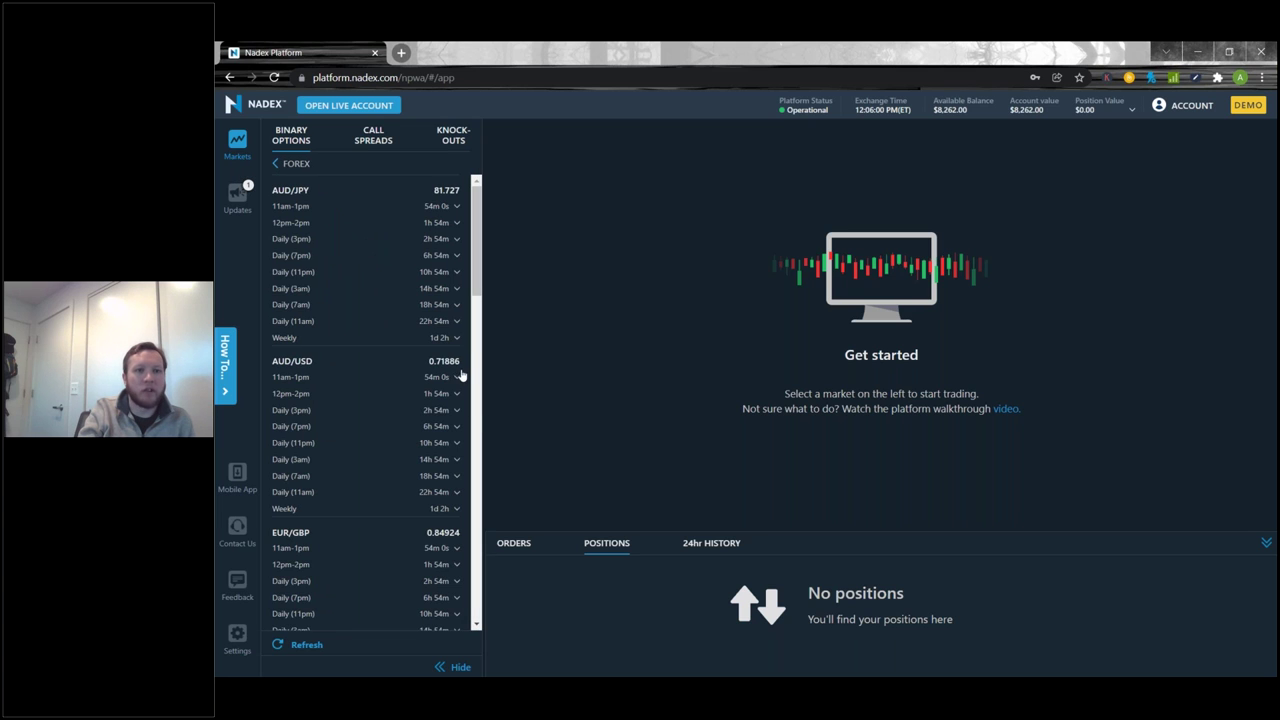
pyautogui.scroll(-5, 457, 372)
pyautogui.scroll(-4, 457, 375)
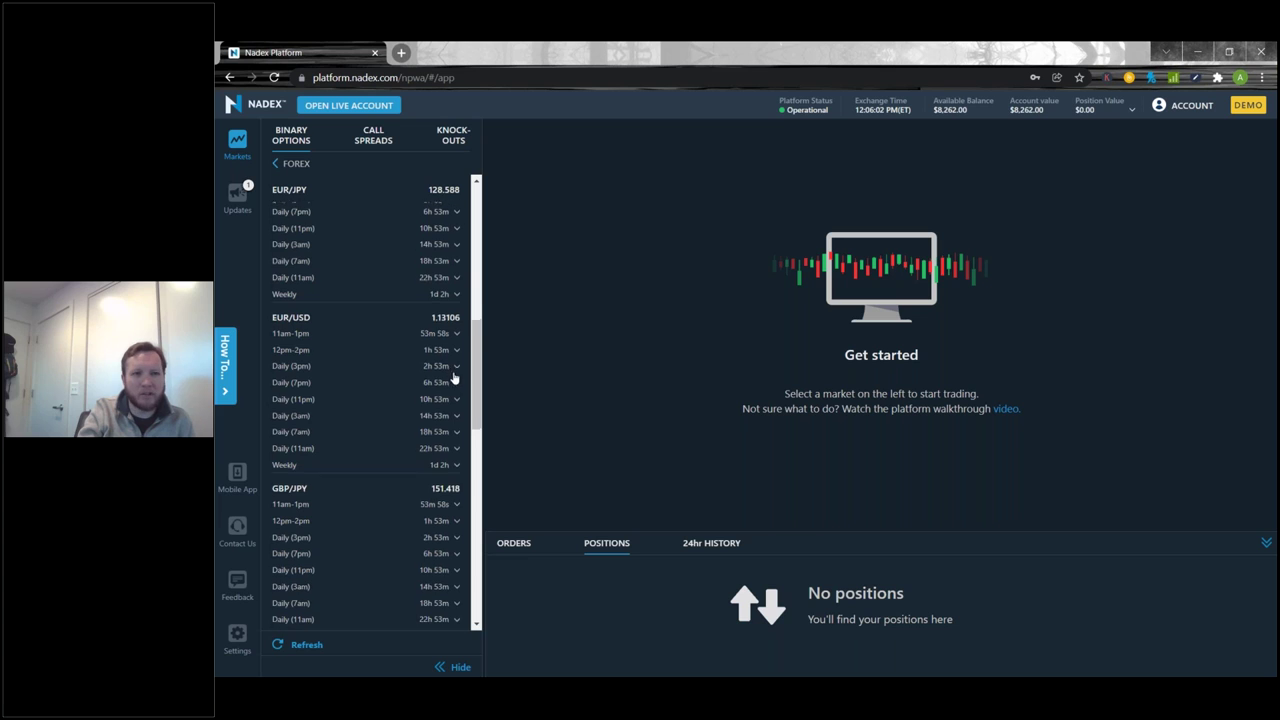
pyautogui.scroll(-4, 447, 478)
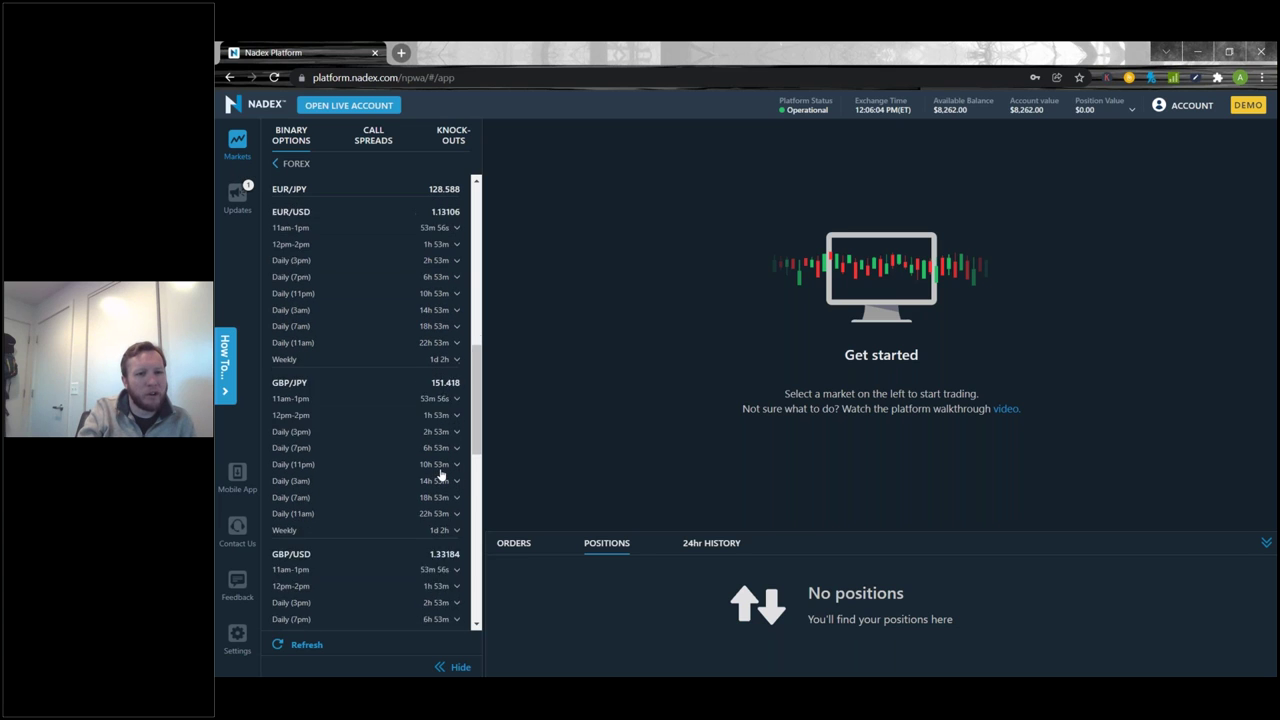
pyautogui.scroll(-4, 438, 470)
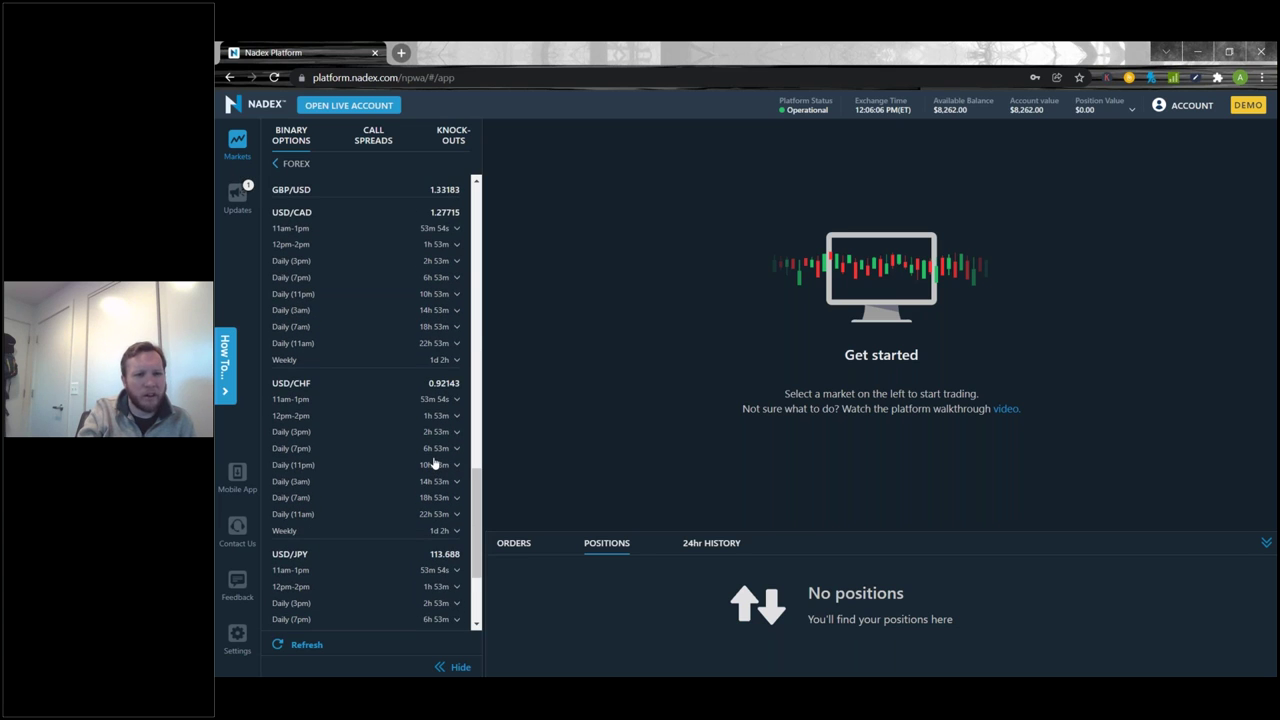
pyautogui.scroll(2, 433, 465)
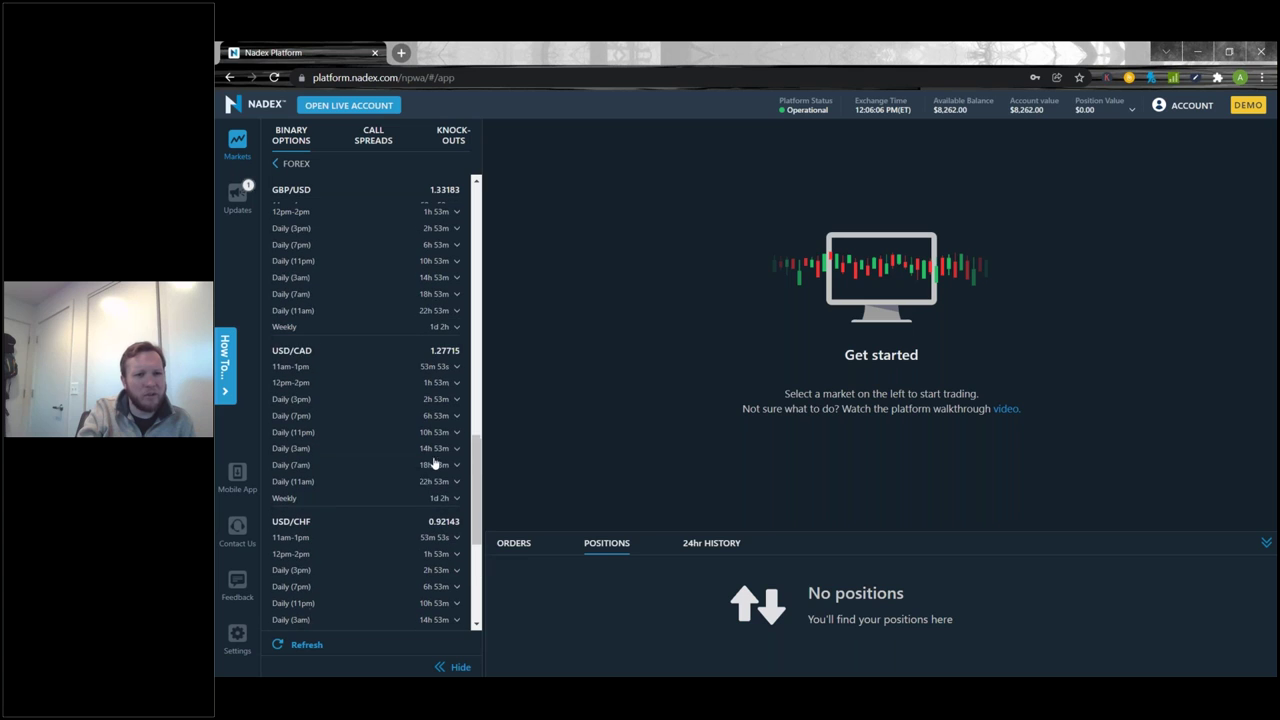
pyautogui.click(329, 485)
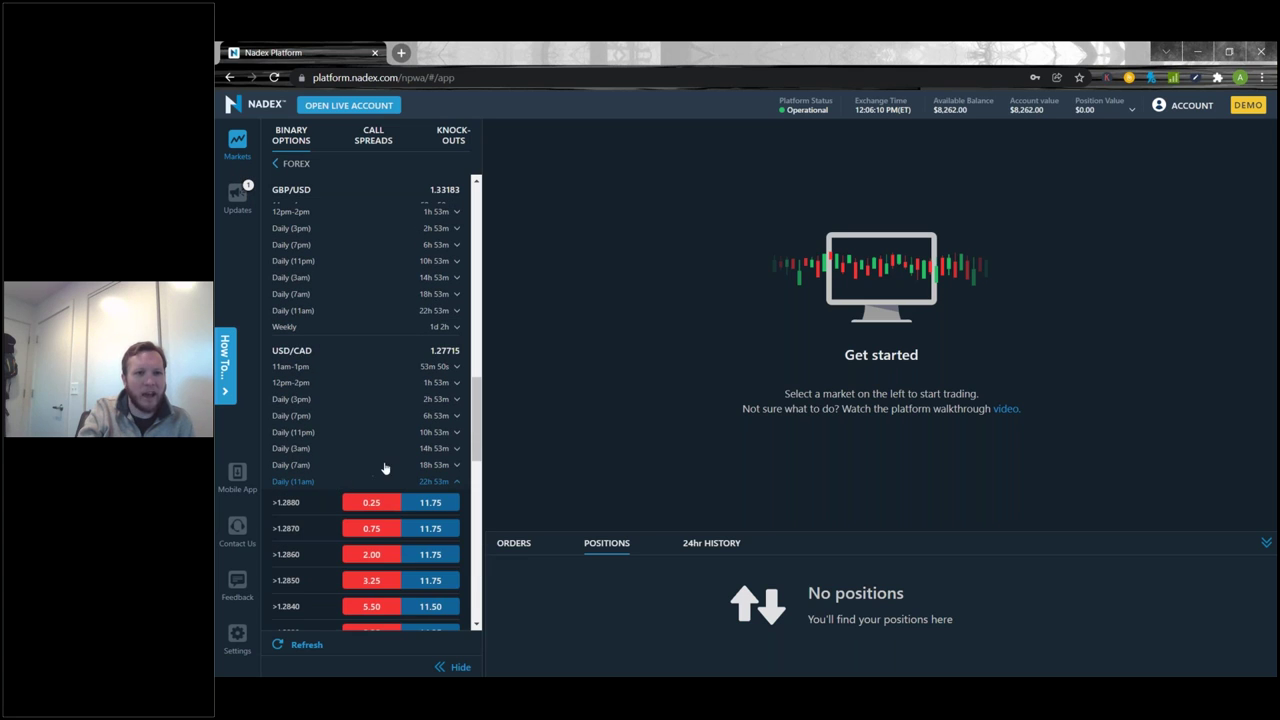
pyautogui.scroll(2, 400, 420)
pyautogui.scroll(6, 402, 400)
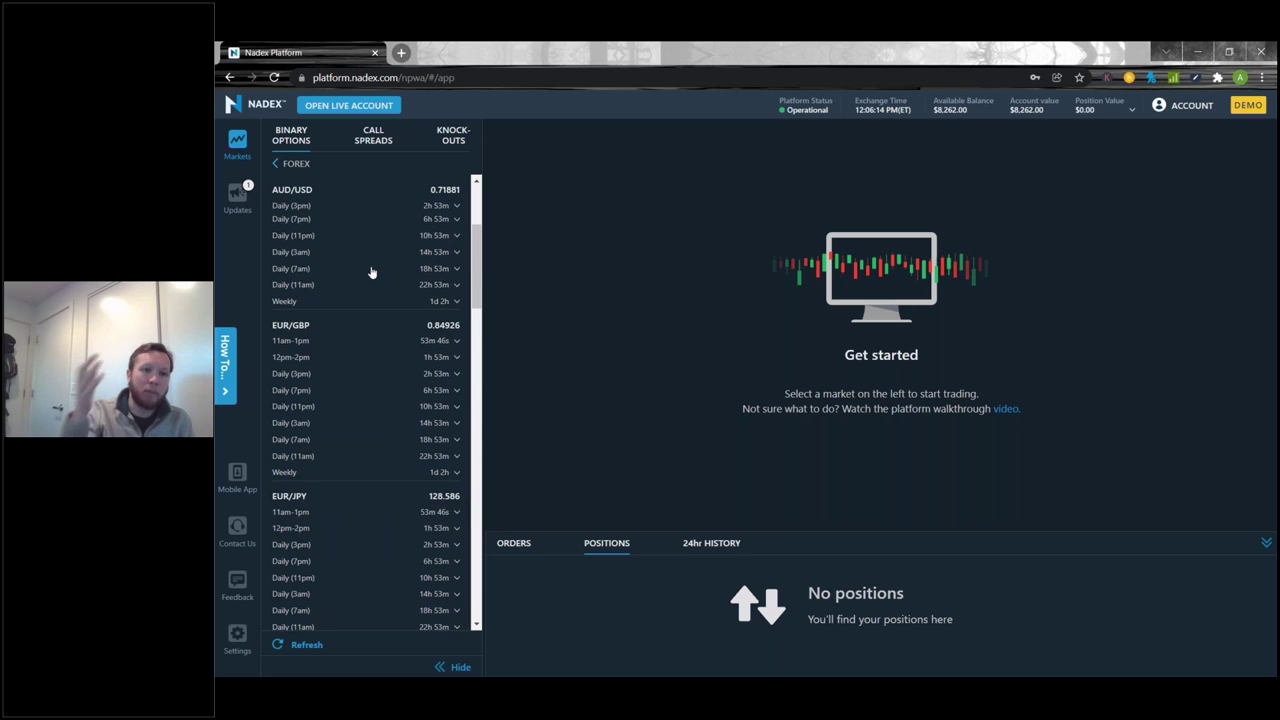
pyautogui.scroll(-5, 365, 285)
pyautogui.scroll(-3, 361, 318)
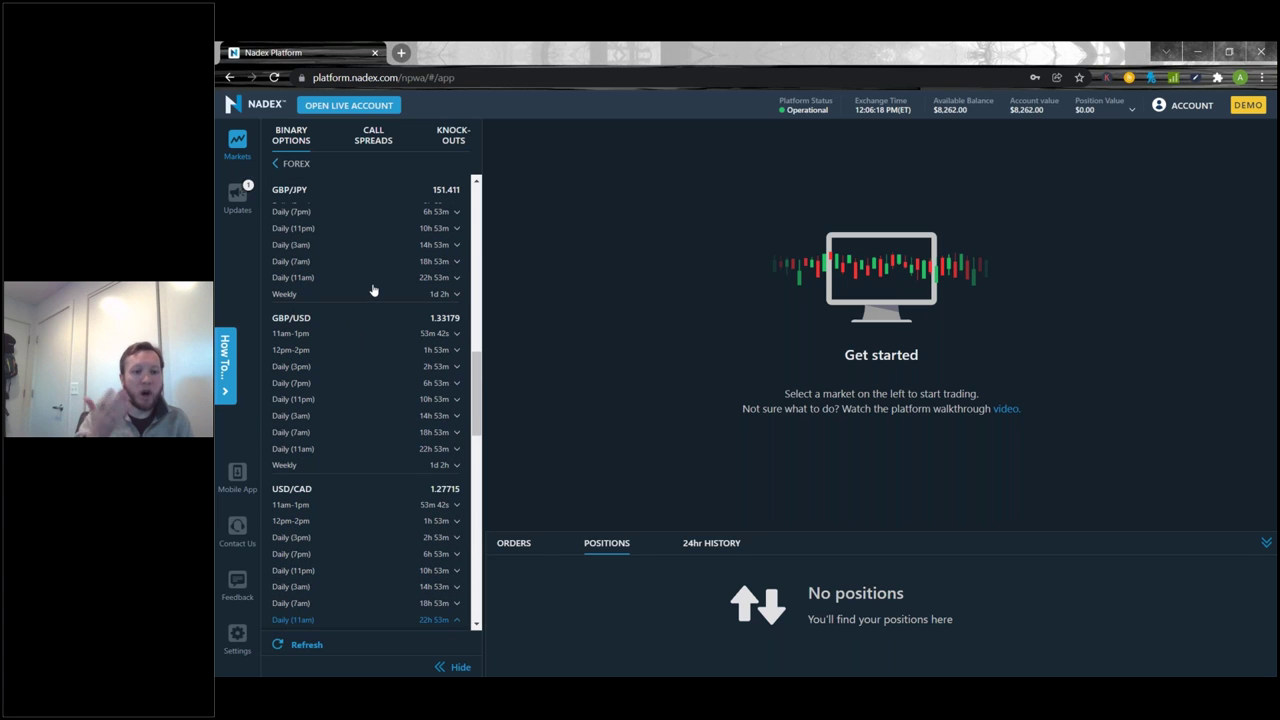
pyautogui.scroll(-3, 380, 294)
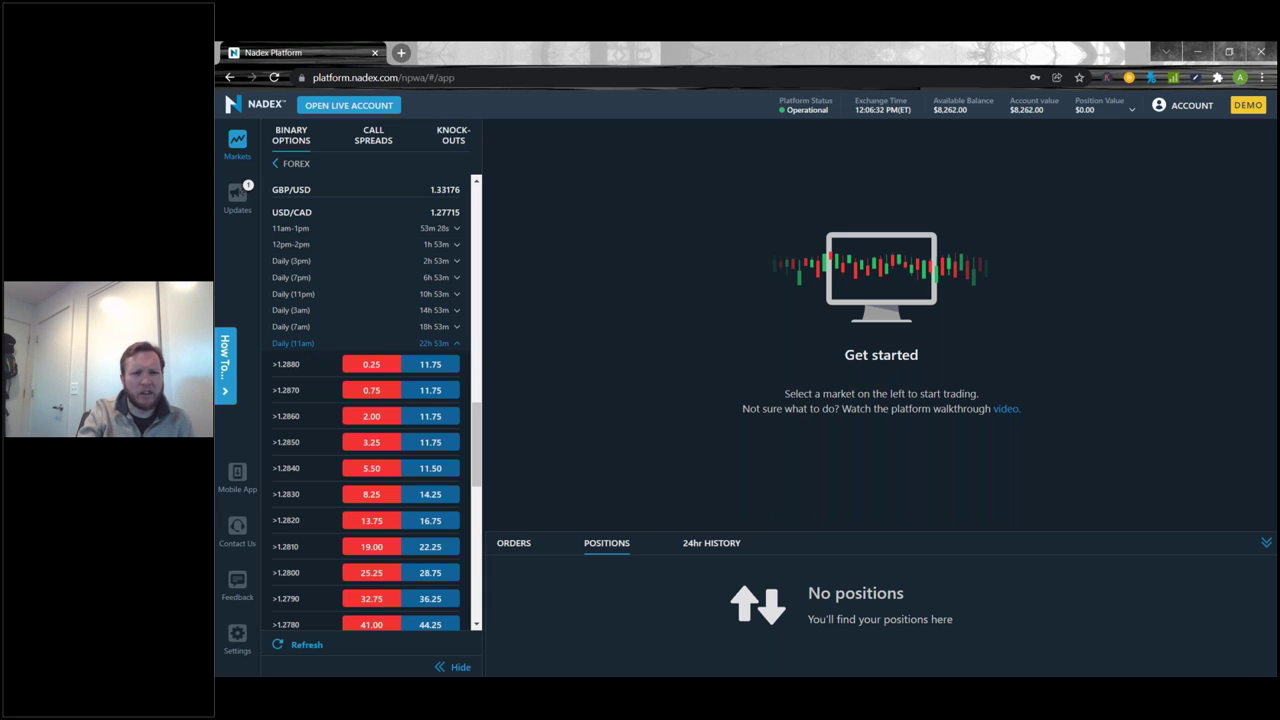
pyautogui.scroll(-3, 447, 395)
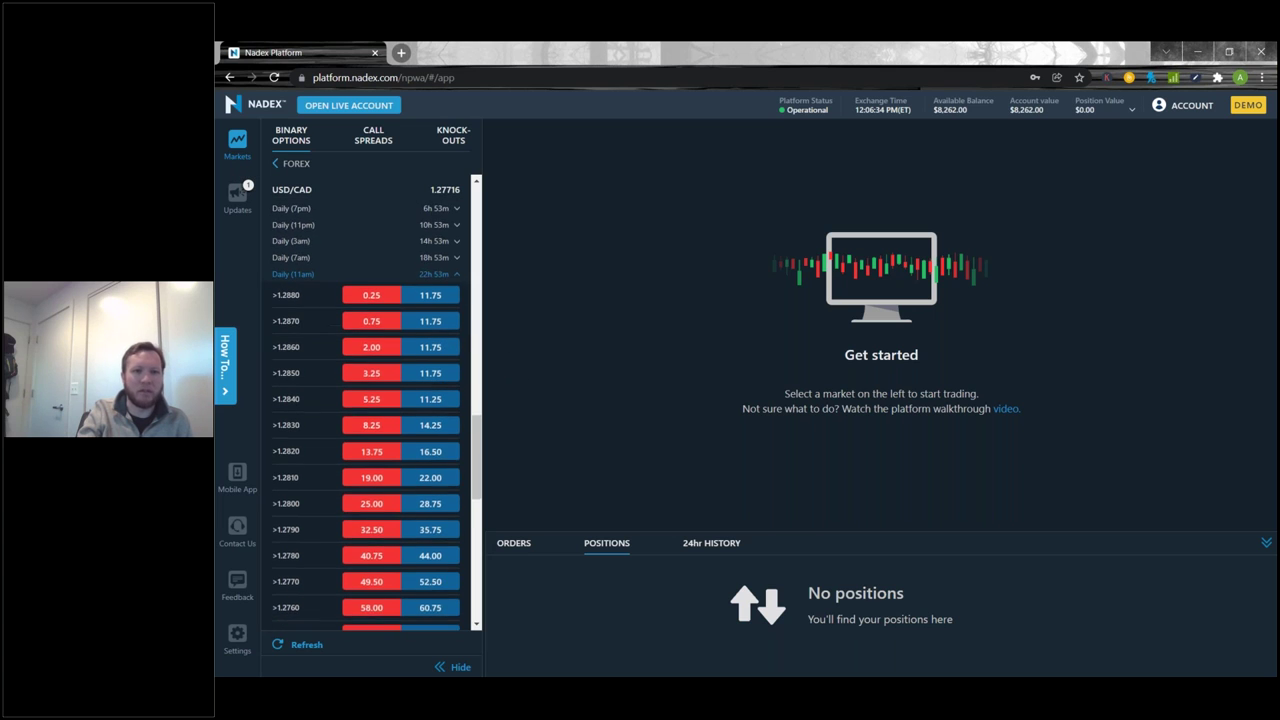
pyautogui.scroll(-3, 461, 510)
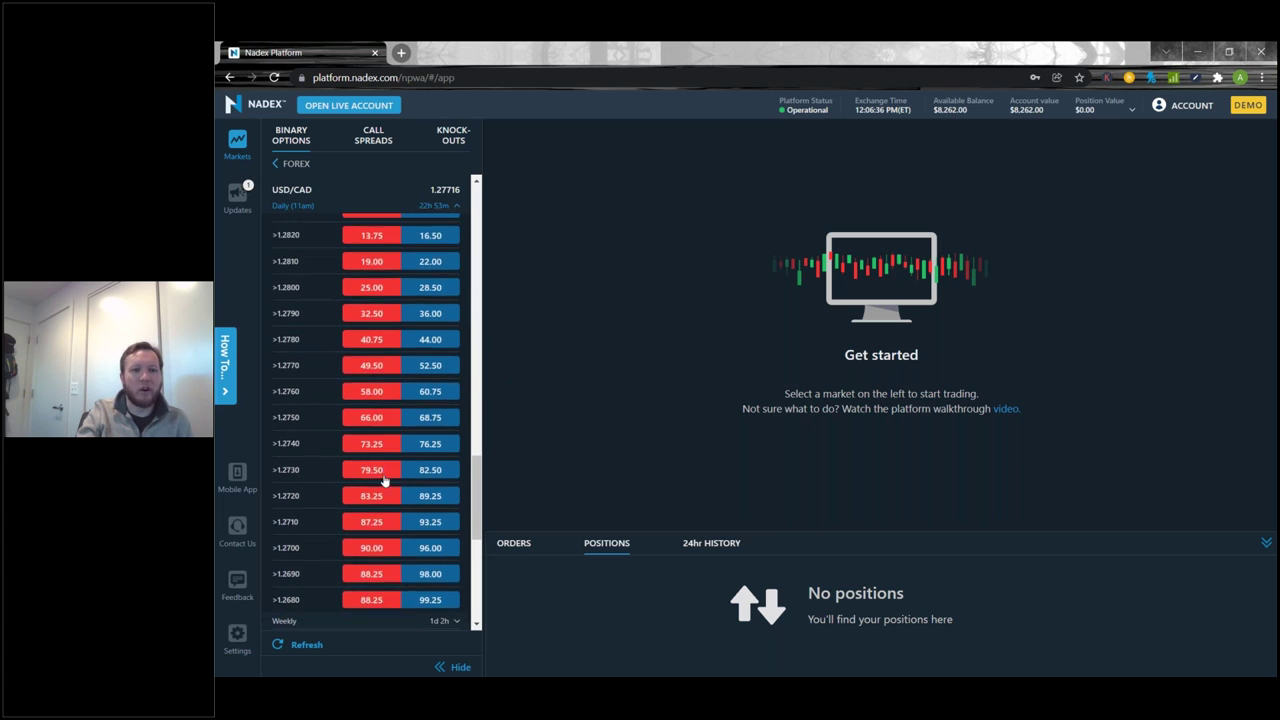
pyautogui.scroll(1, 366, 420)
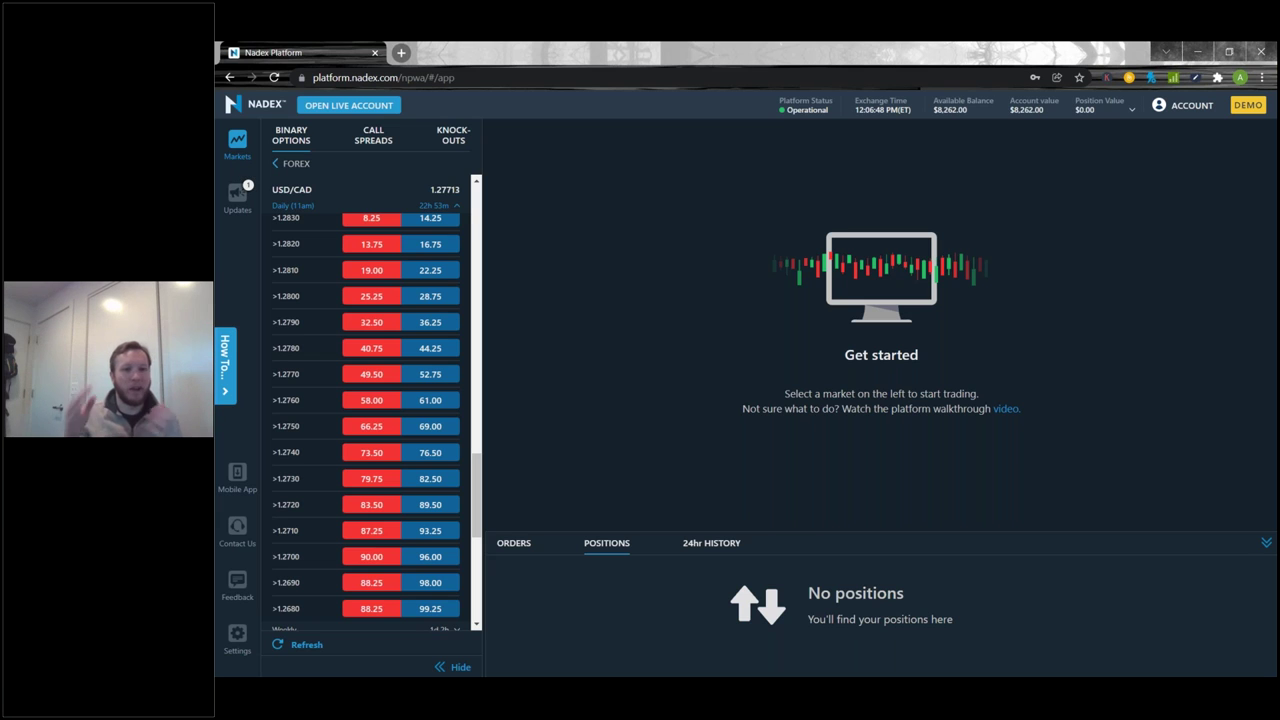
pyautogui.scroll(-4, 378, 485)
pyautogui.scroll(6, 427, 434)
pyautogui.scroll(2, 427, 434)
pyautogui.scroll(-2, 427, 434)
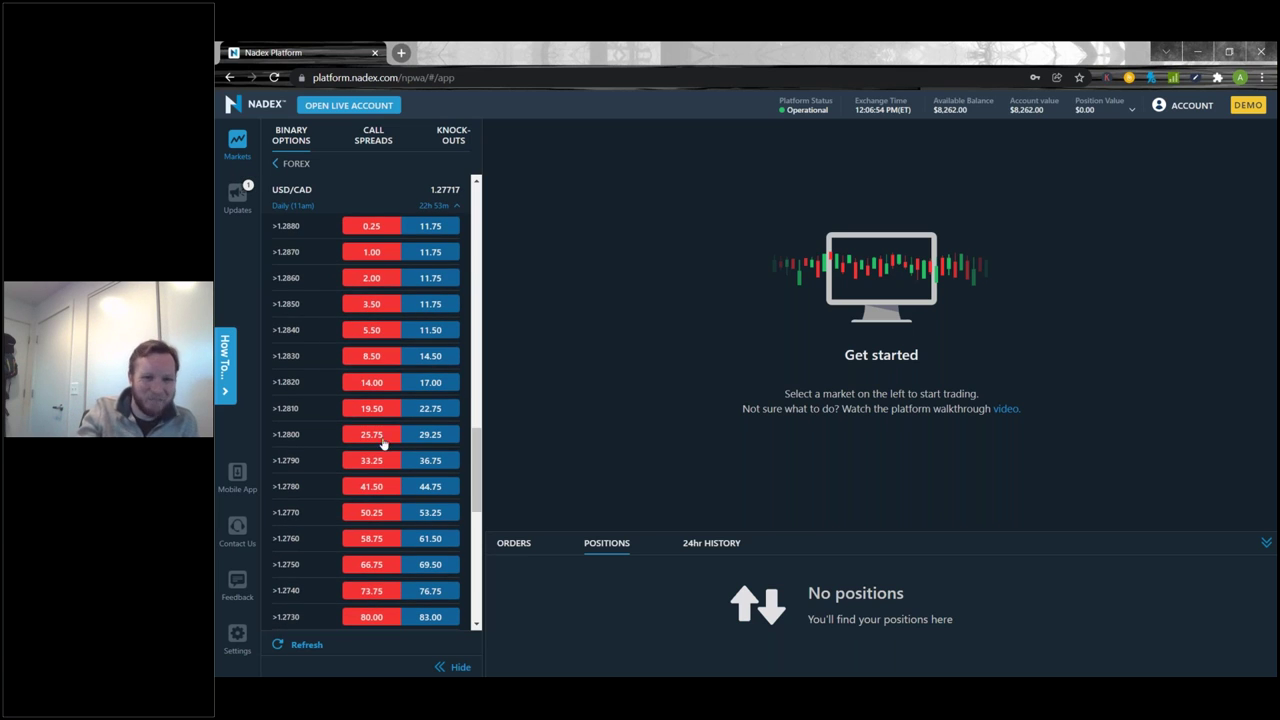
pyautogui.scroll(-1, 434, 478)
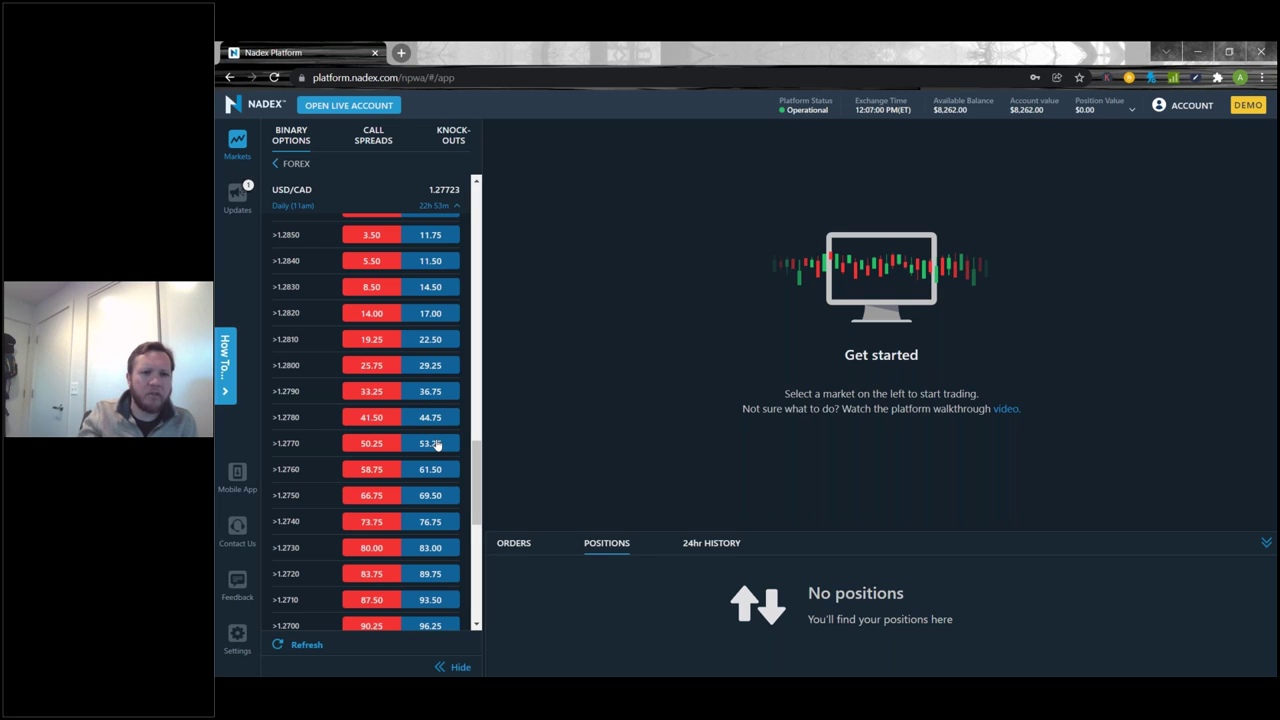
# Set the USD/CAD ticket to sell the >1.2760 strike at 58.00, then clear the RSI panel and EMA lines
pyautogui.click(297, 447)
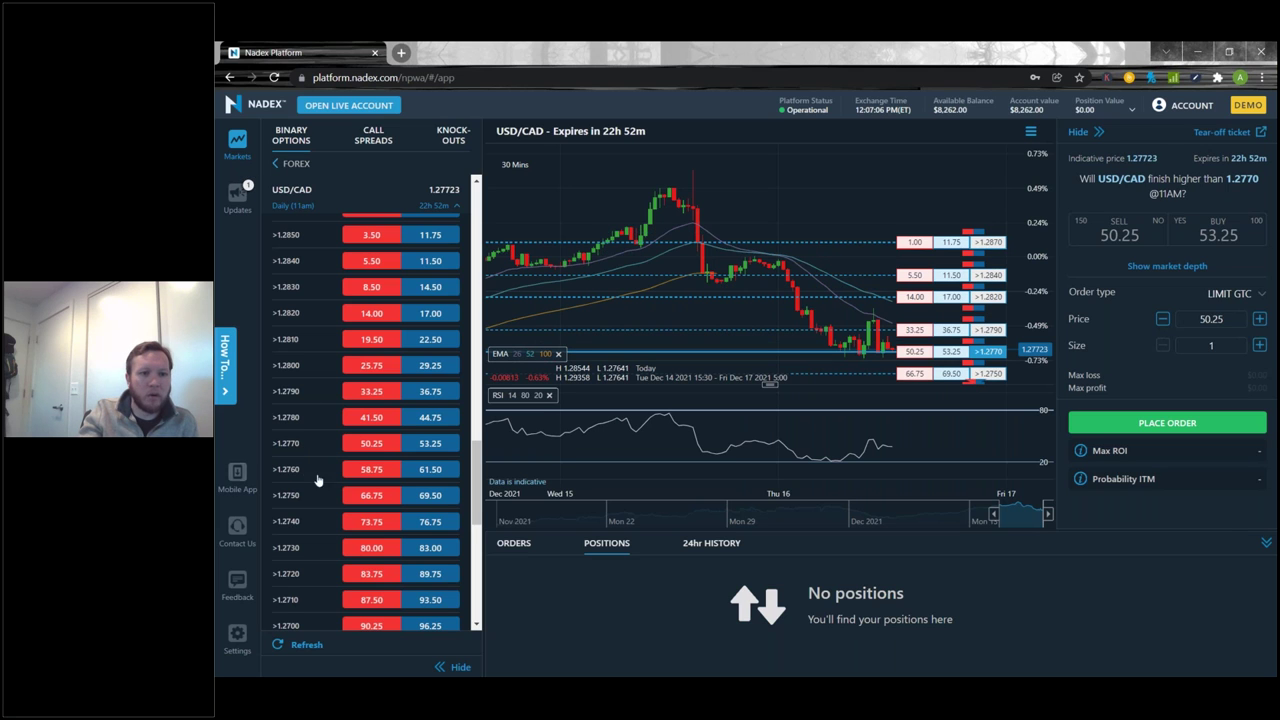
pyautogui.click(368, 469)
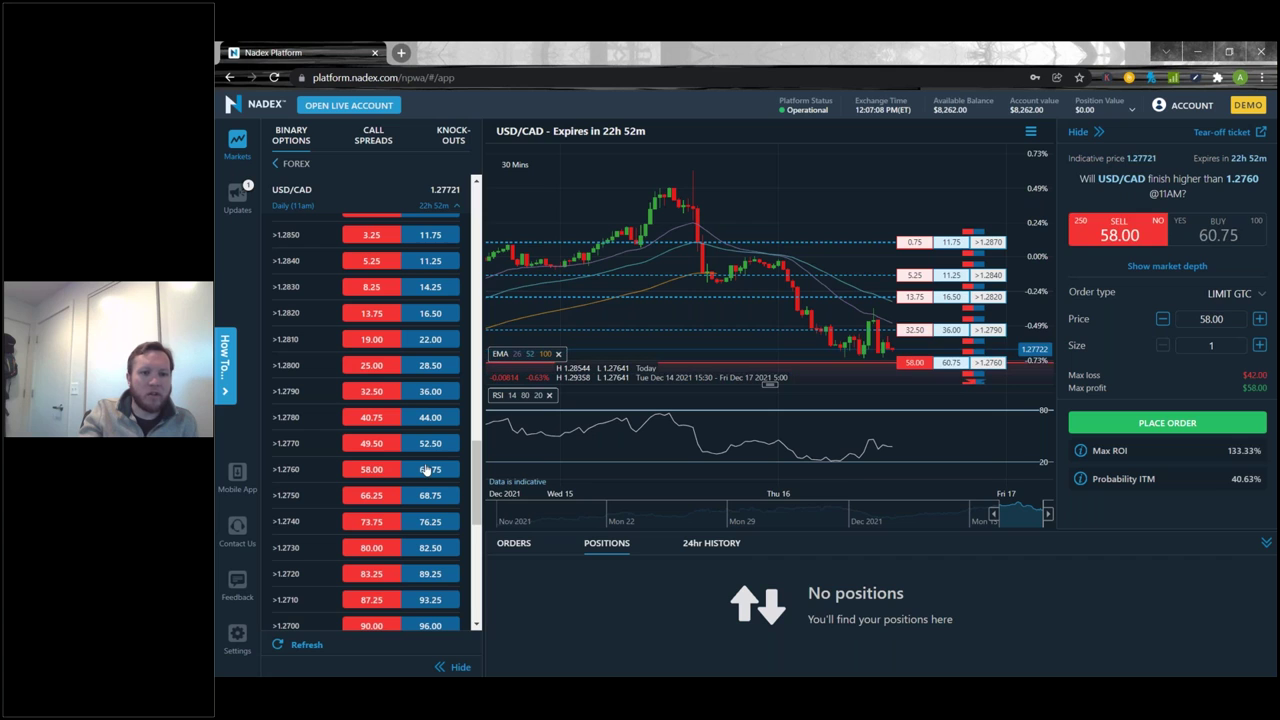
pyautogui.click(427, 469)
pyautogui.click(388, 472)
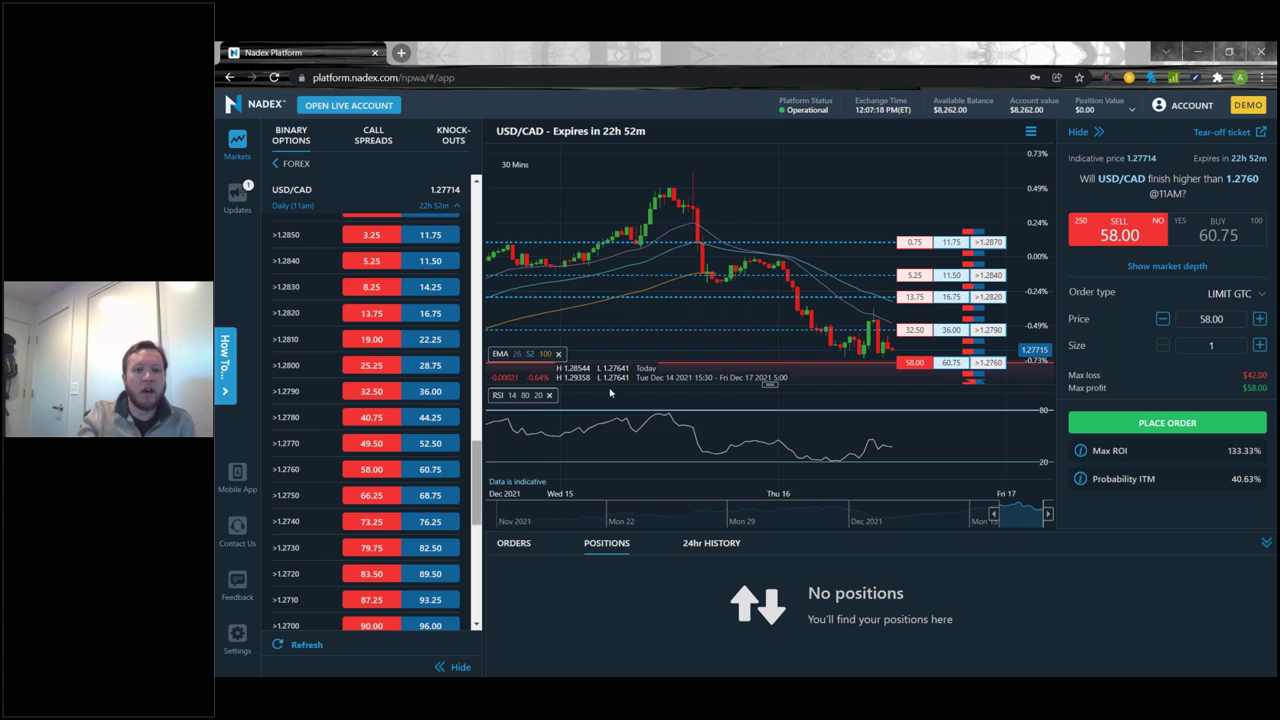
pyautogui.click(548, 395)
pyautogui.click(558, 445)
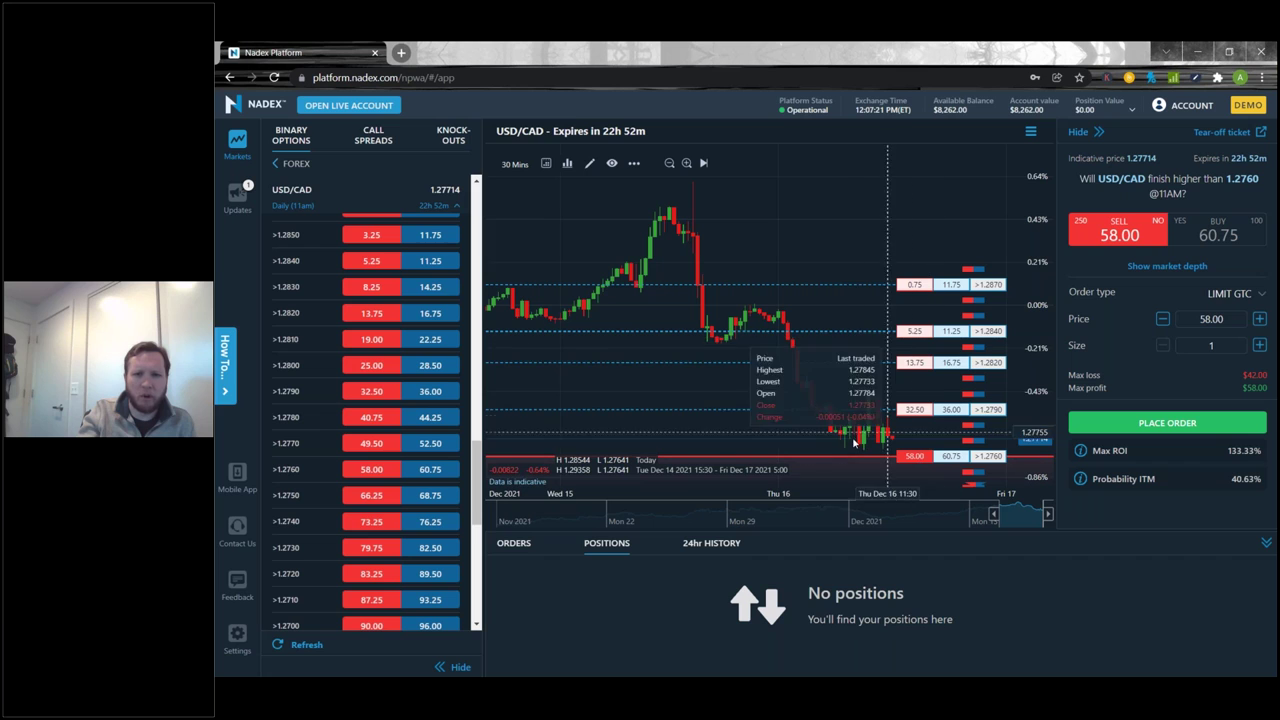
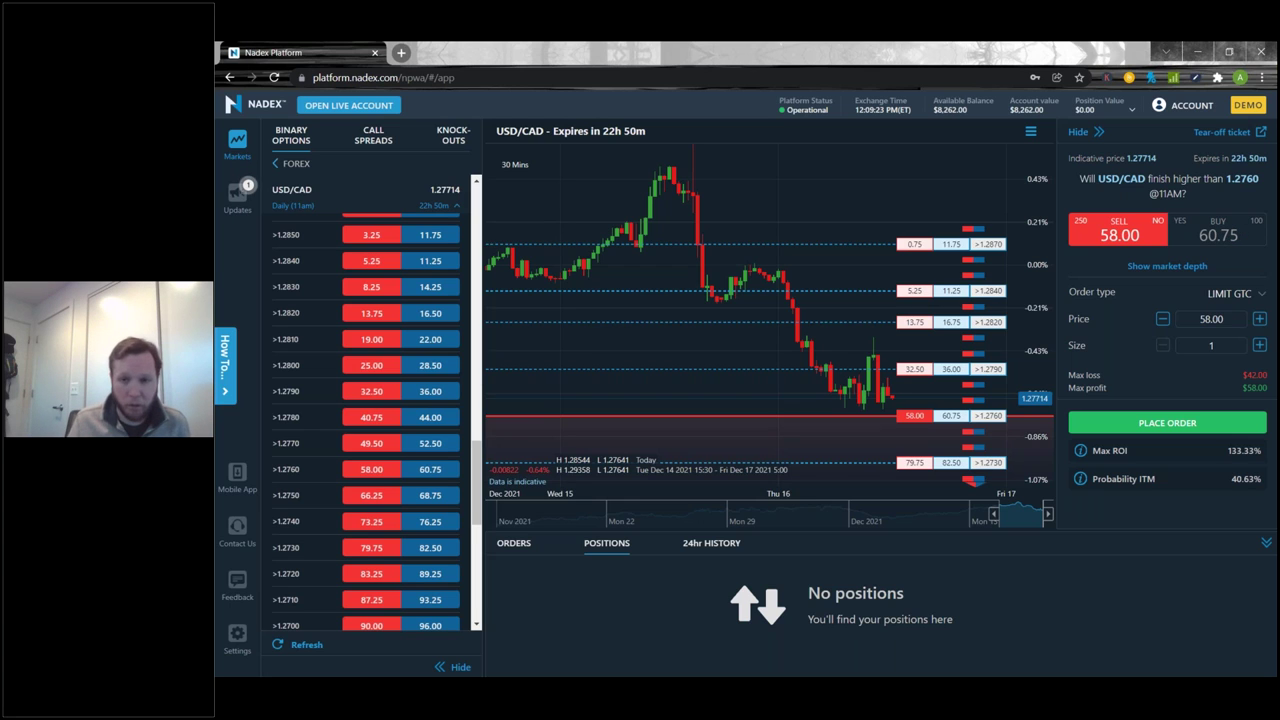
# Highlight the ticket's indicative price, contract question and time left until expiry
pyautogui.moveTo(1157, 158); pyautogui.dragTo(1068, 158)
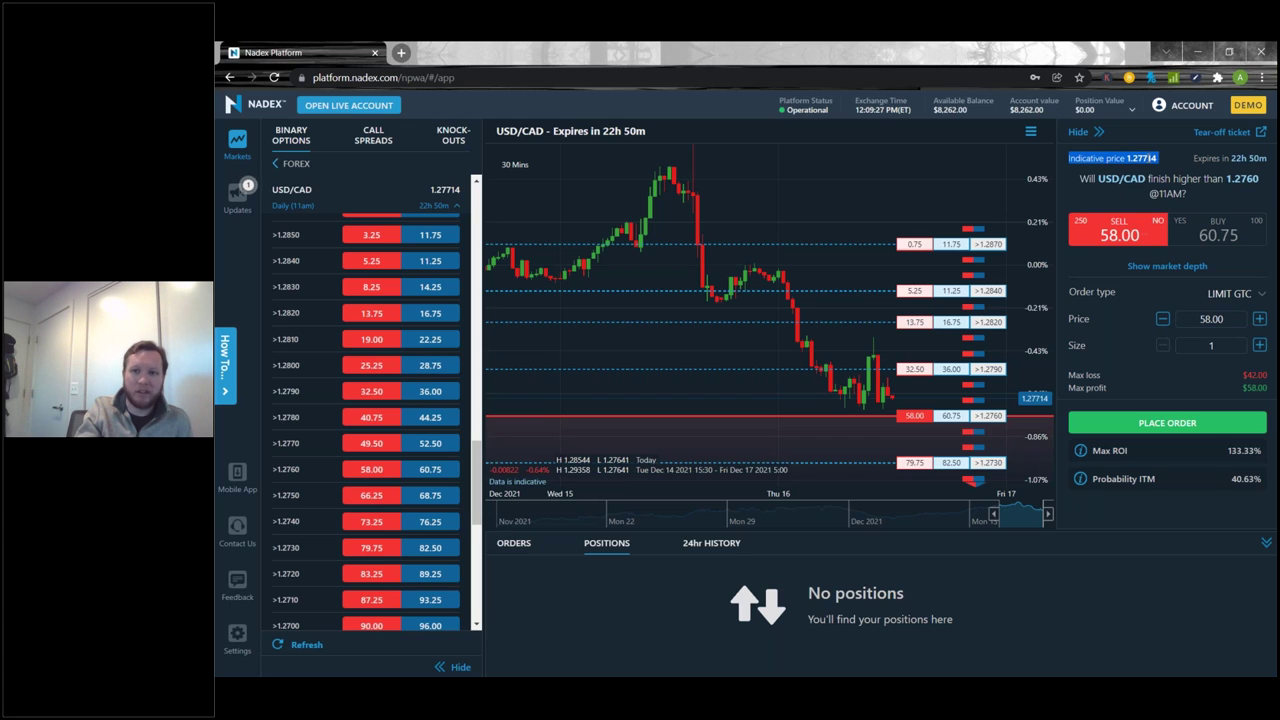
pyautogui.tripleClick(1261, 181)
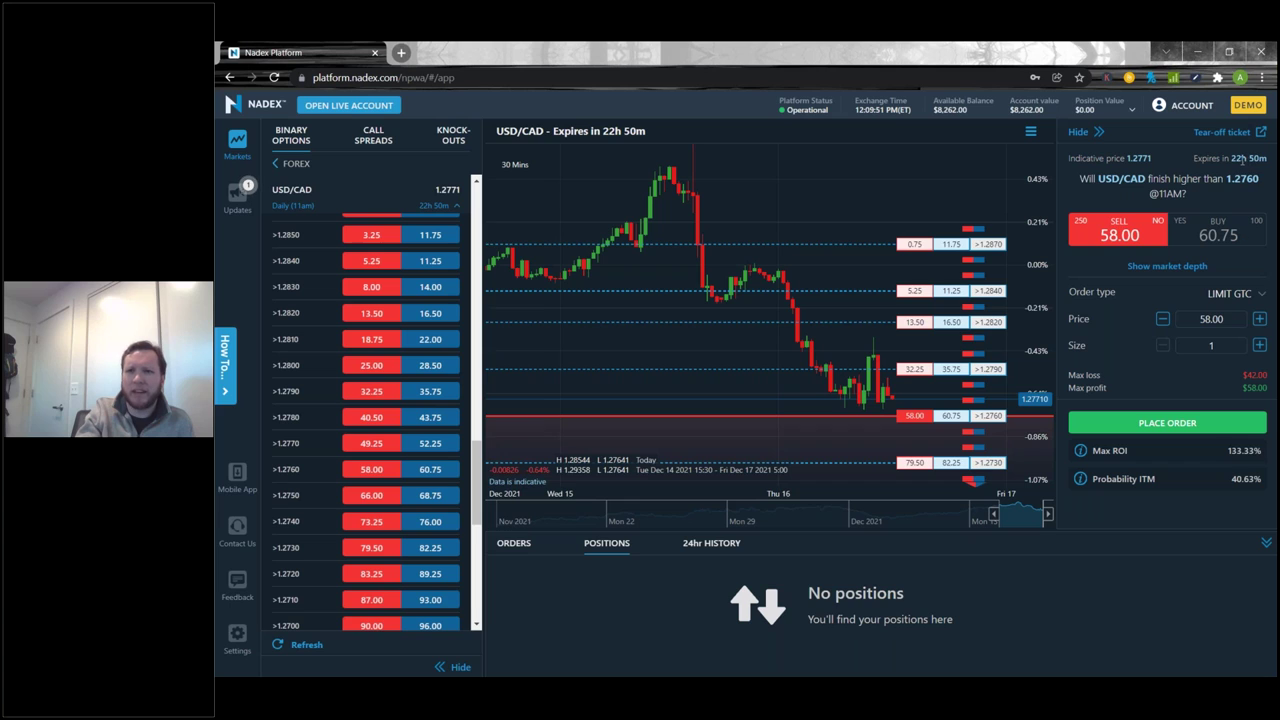
pyautogui.moveTo(1232, 158); pyautogui.dragTo(1268, 160)
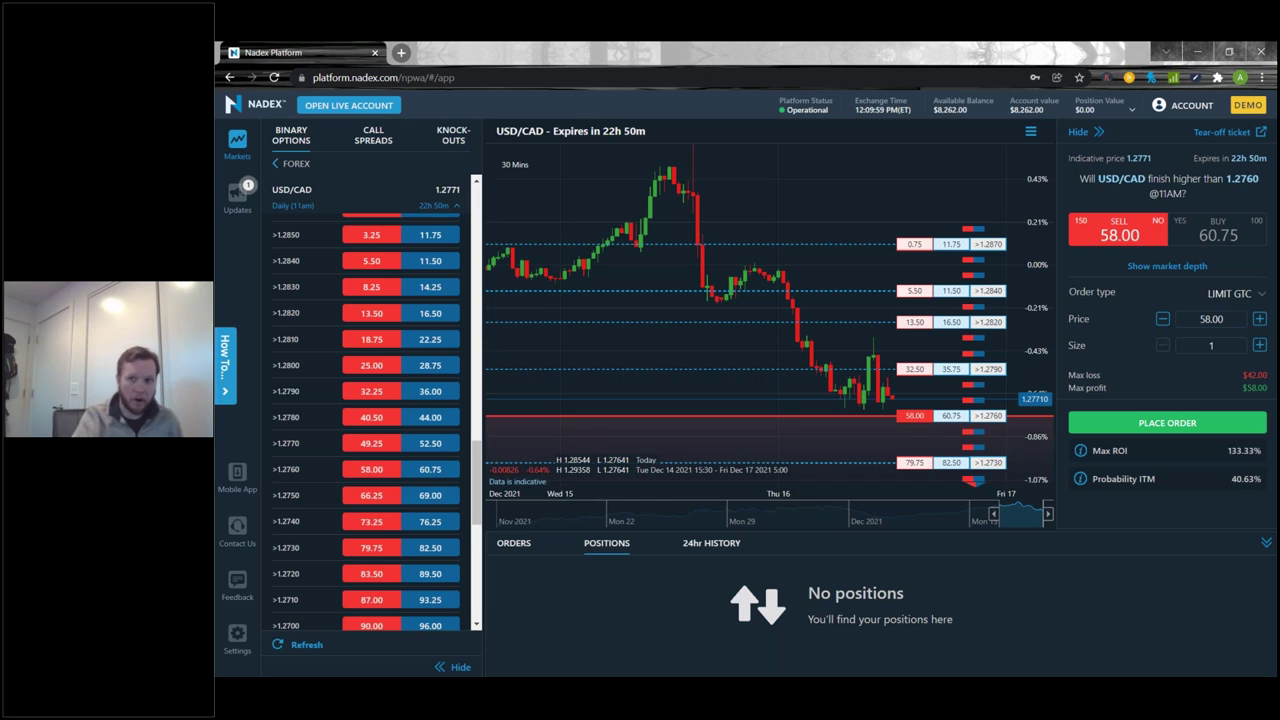
pyautogui.tripleClick(1168, 194)
# Put the USD/CAD >1.2760 ticket on the buy side at 63.50 and show market depth
pyautogui.click(1170, 195)
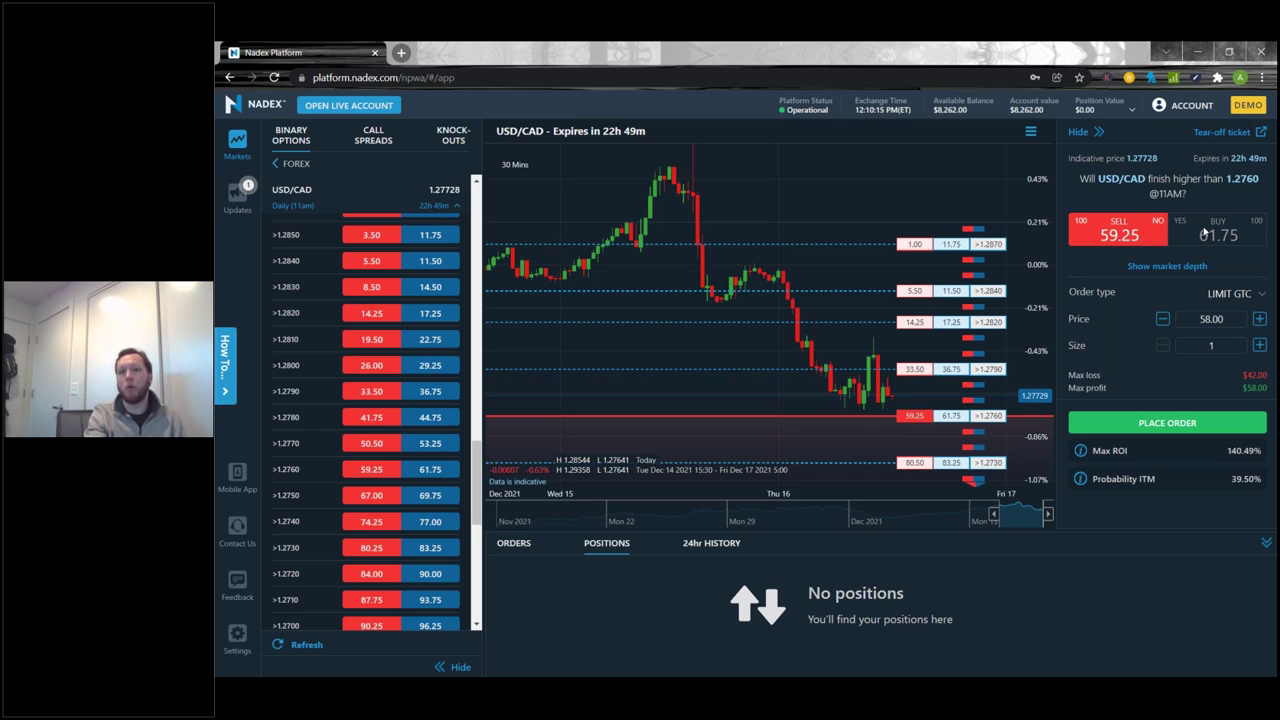
pyautogui.click(1209, 240)
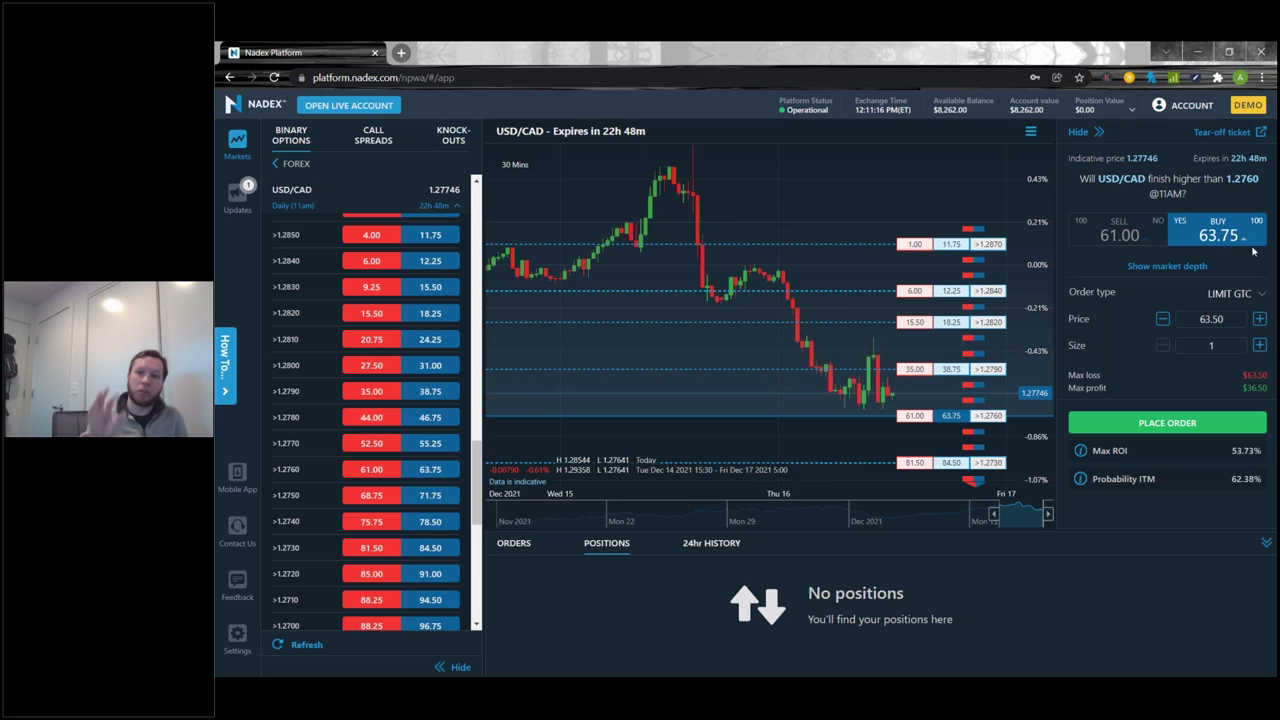
pyautogui.click(1167, 266)
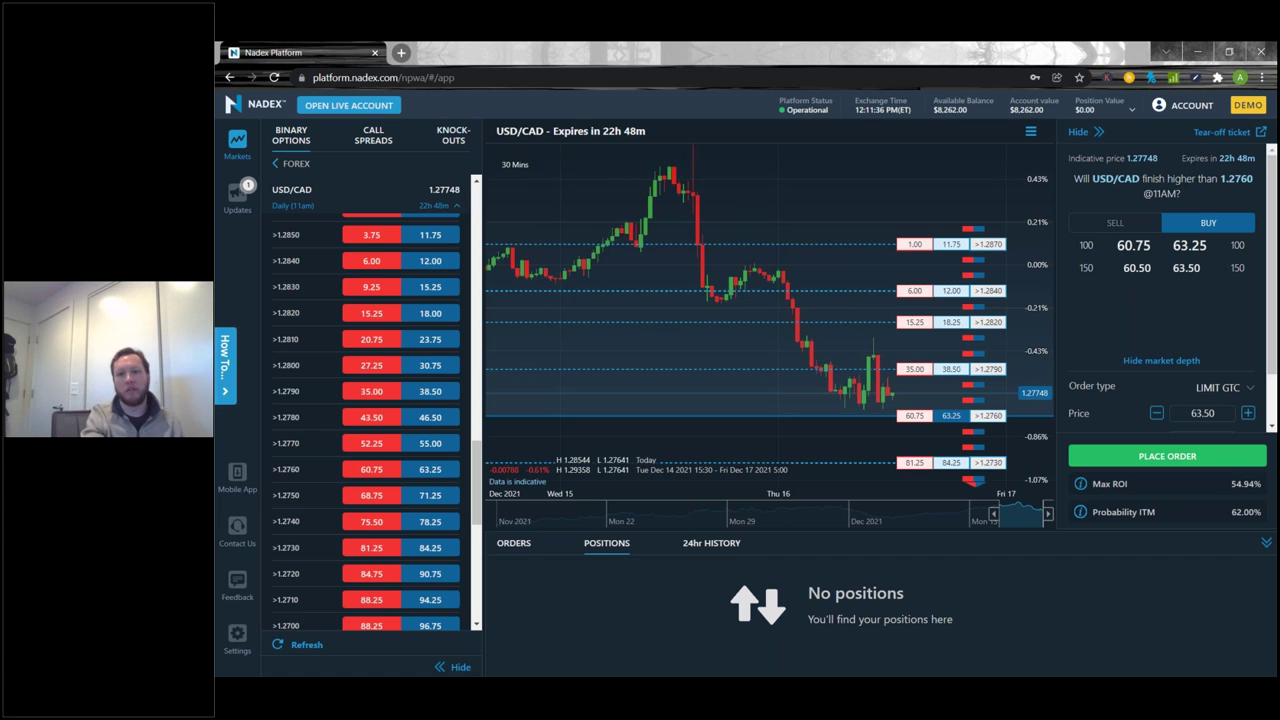
# Hide the market depth and highlight the buy ticket's order type label
pyautogui.click(1173, 364)
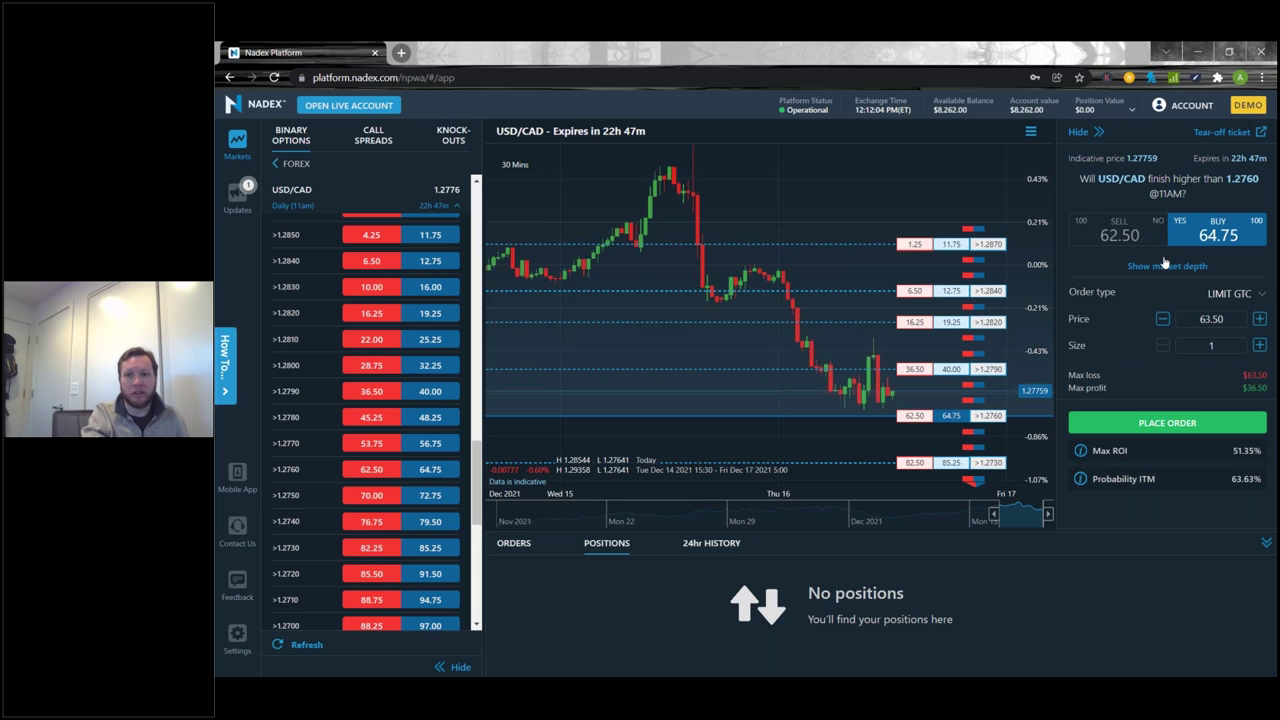
pyautogui.moveTo(1069, 292); pyautogui.dragTo(1118, 291)
pyautogui.click(1118, 291)
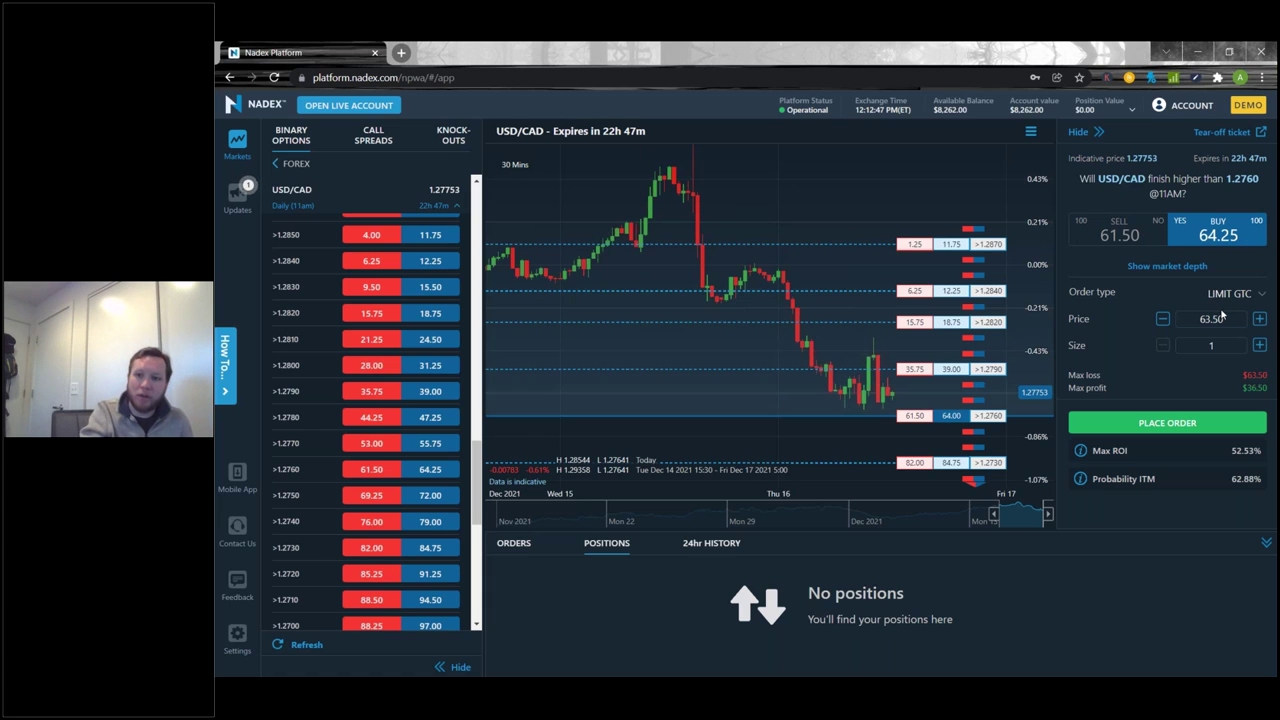
# Change the order type to MARKET, then back to LIMIT GTC, highlighting the price label
pyautogui.click(1226, 296)
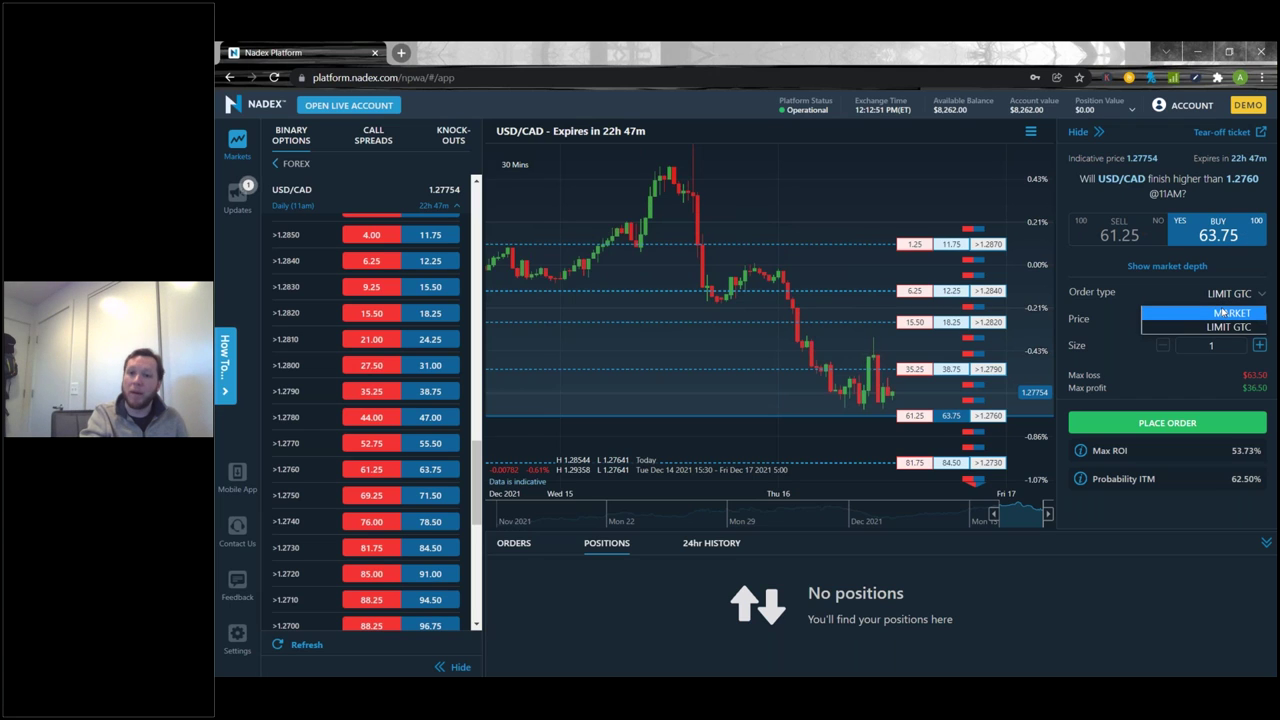
pyautogui.click(1210, 313)
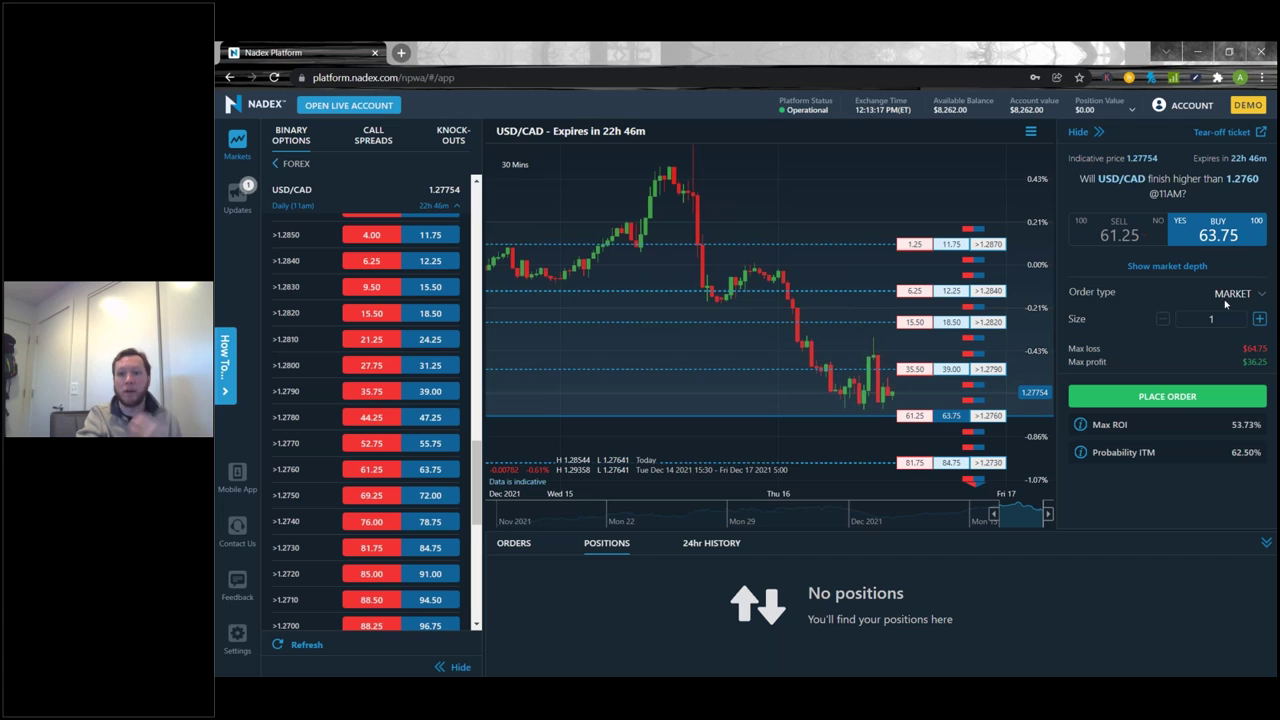
pyautogui.click(1226, 296)
pyautogui.click(1230, 325)
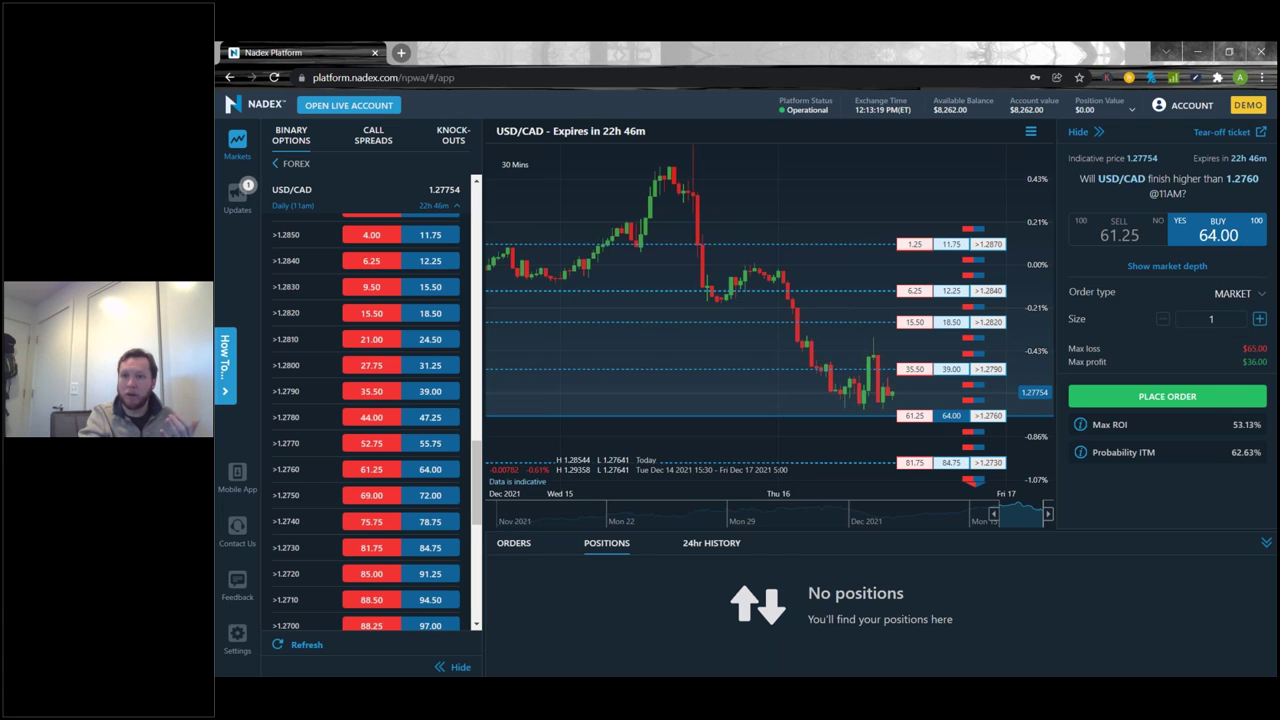
pyautogui.doubleClick(1259, 318)
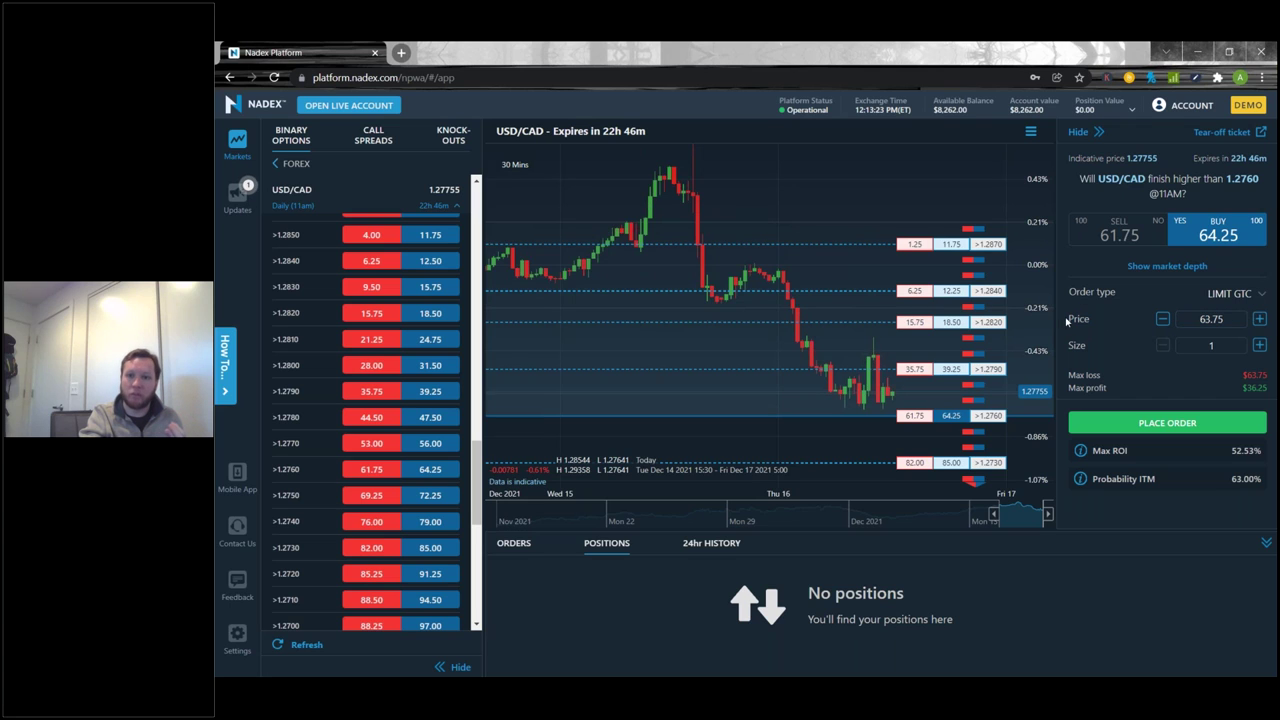
pyautogui.doubleClick(1076, 318)
# Set the order type to MARKET again and bring the size back to 1 contract
pyautogui.click(1230, 294)
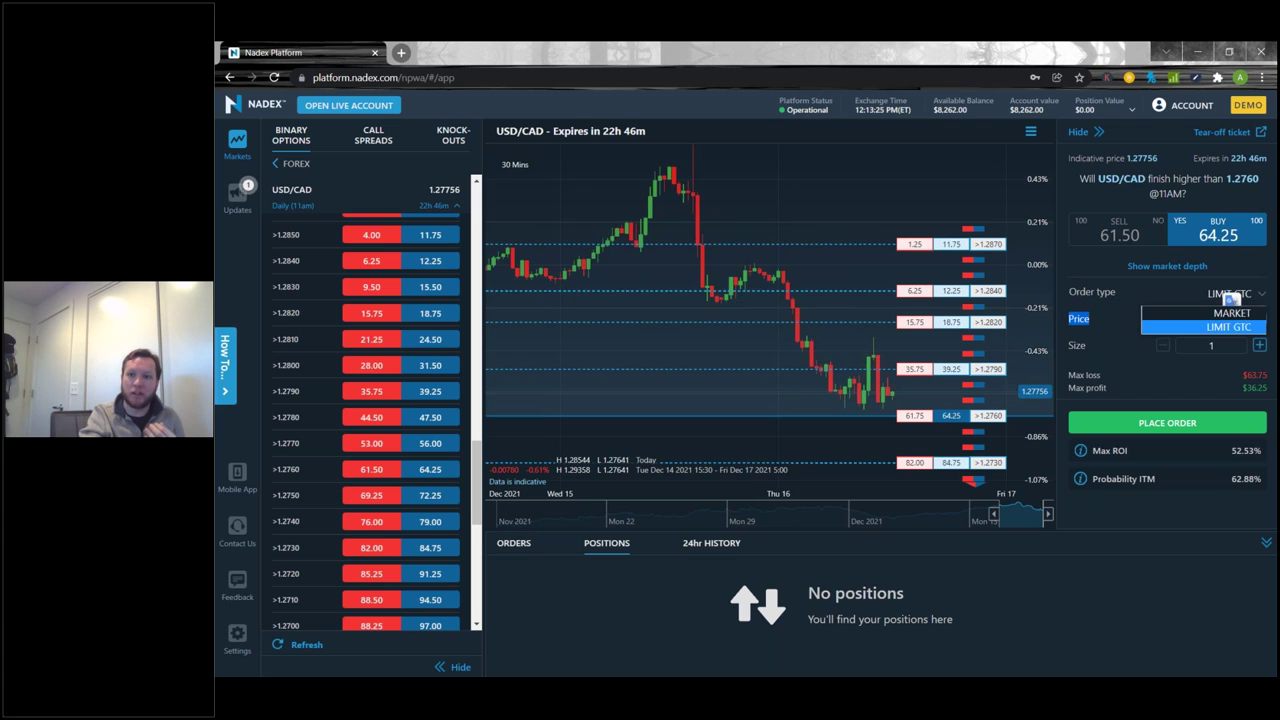
pyautogui.click(1232, 312)
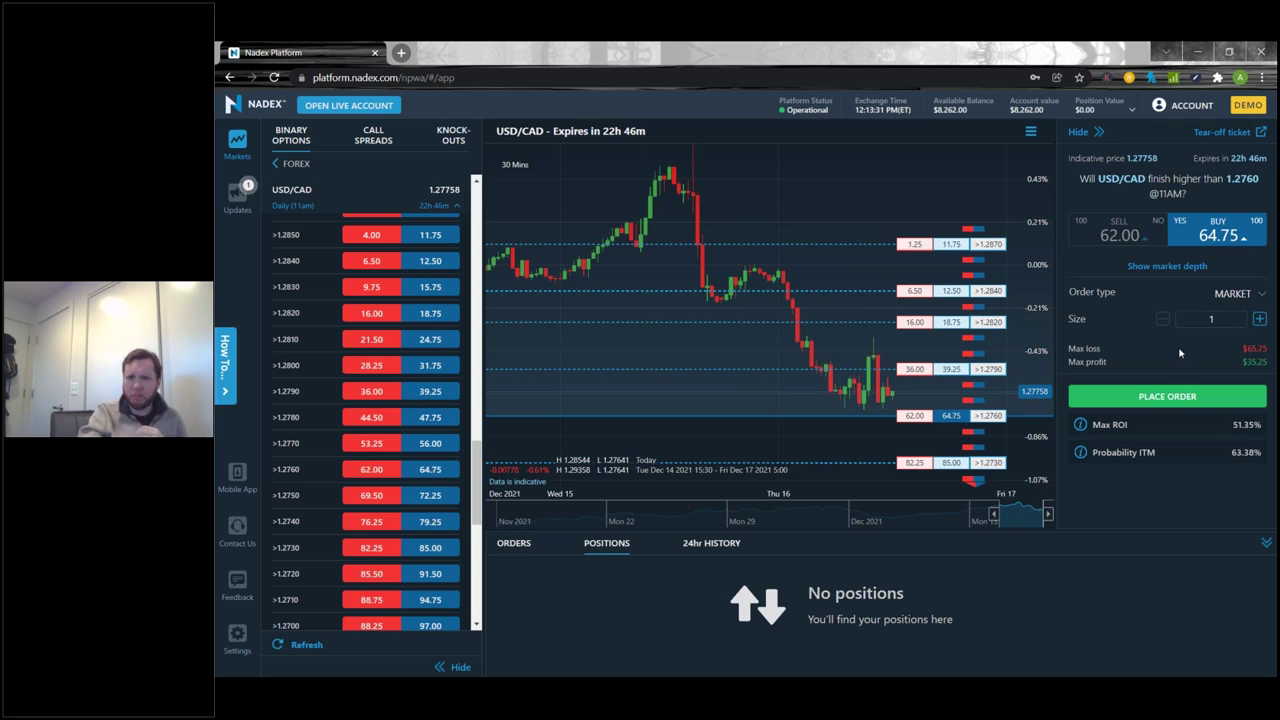
pyautogui.click(1259, 319)
pyautogui.click(1259, 319)
pyautogui.doubleClick(1211, 319)
pyautogui.write('13')
pyautogui.doubleClick(1162, 319)
pyautogui.tripleClick(1162, 319)
pyautogui.tripleClick(1162, 319)
pyautogui.doubleClick(1162, 319)
pyautogui.doubleClick(1162, 319)
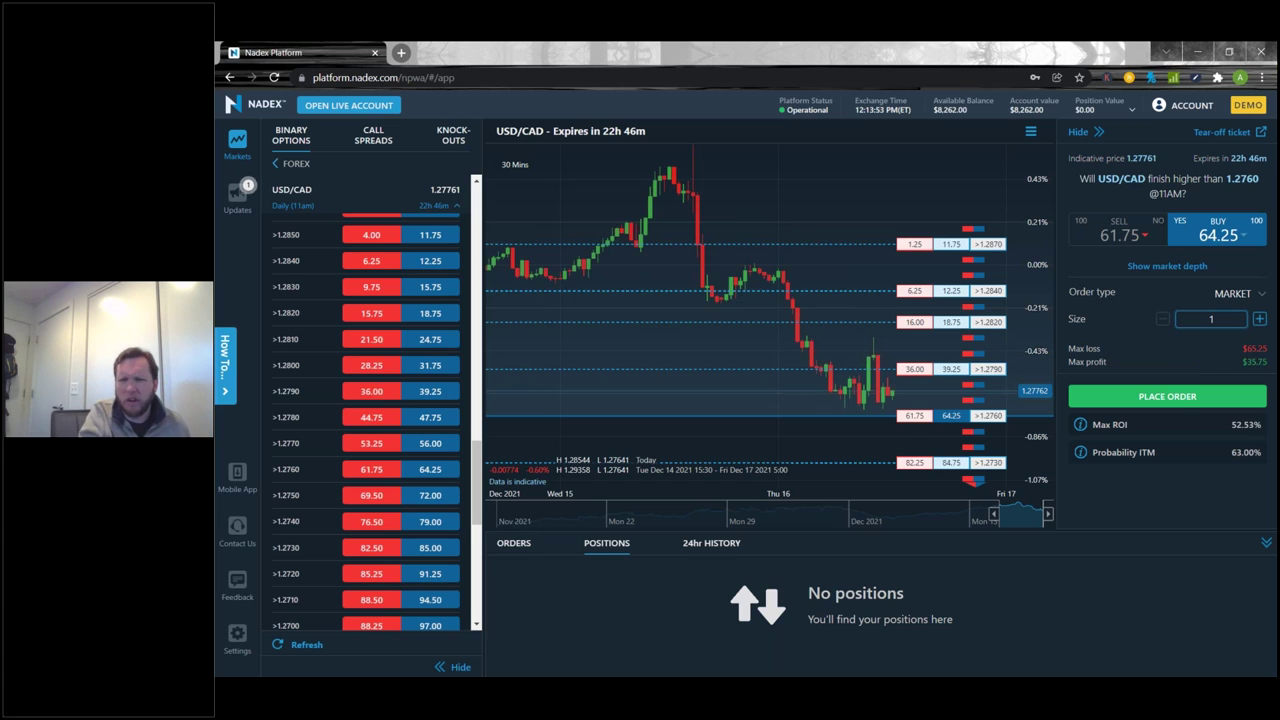
pyautogui.click(1230, 293)
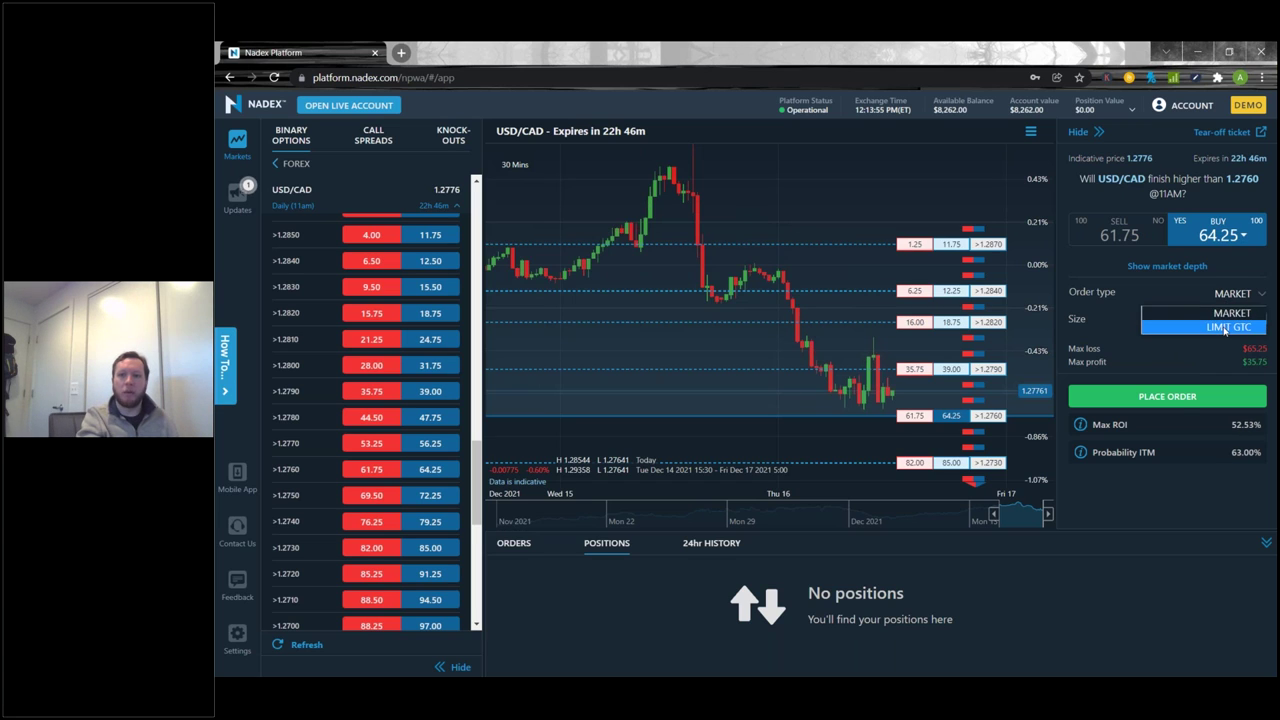
pyautogui.click(1225, 330)
pyautogui.moveTo(1232, 374); pyautogui.dragTo(1275, 376)
pyautogui.click(1239, 370)
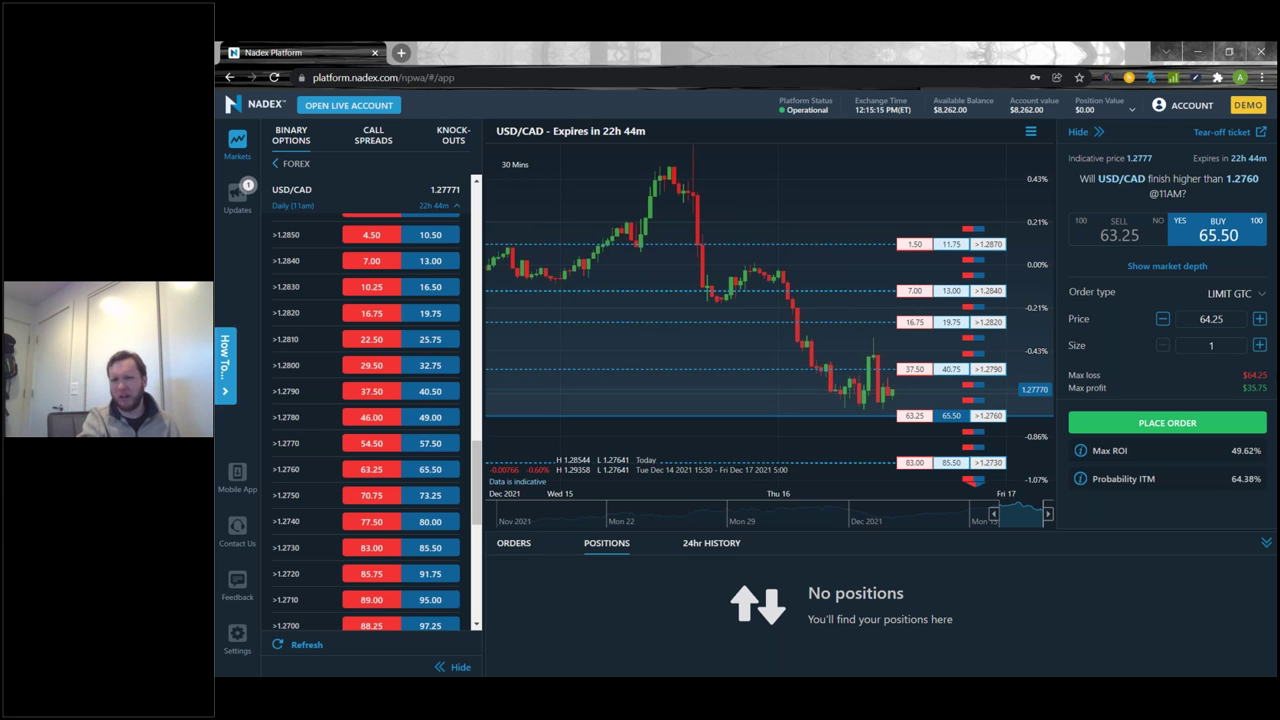
pyautogui.moveTo(1252, 390); pyautogui.dragTo(1272, 395)
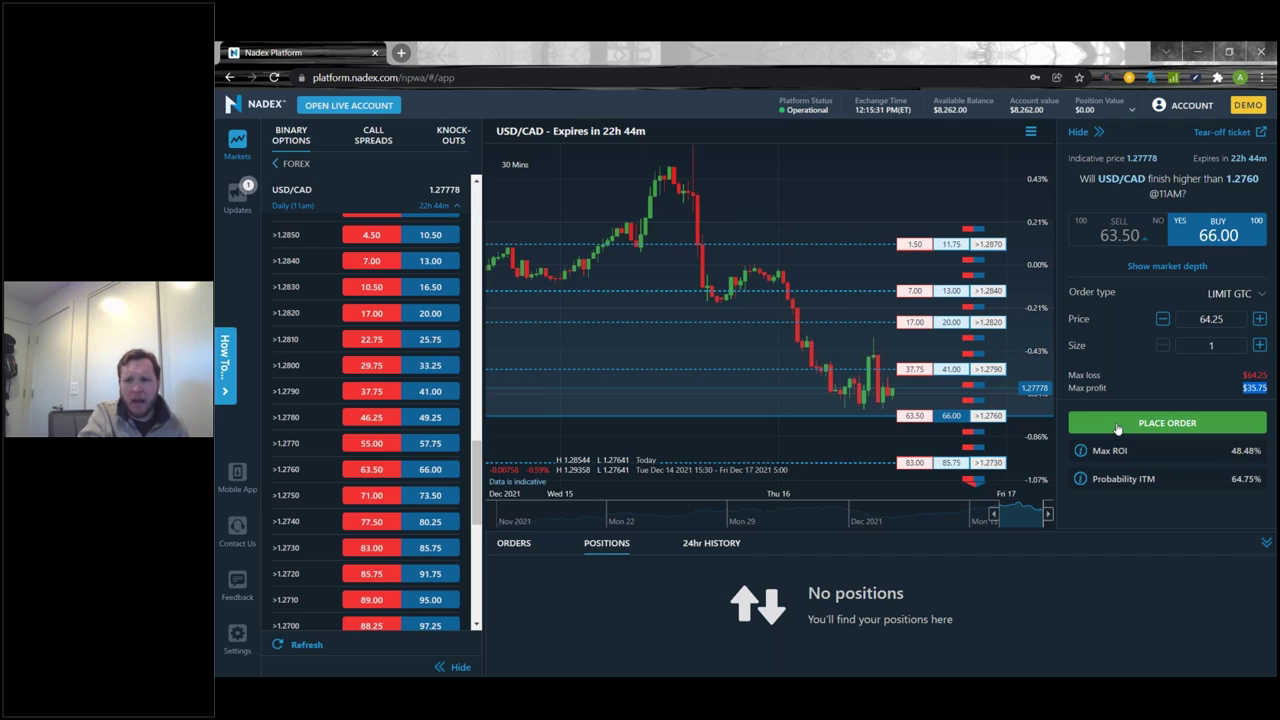
pyautogui.moveTo(1093, 451); pyautogui.dragTo(1127, 451)
pyautogui.click(1182, 466)
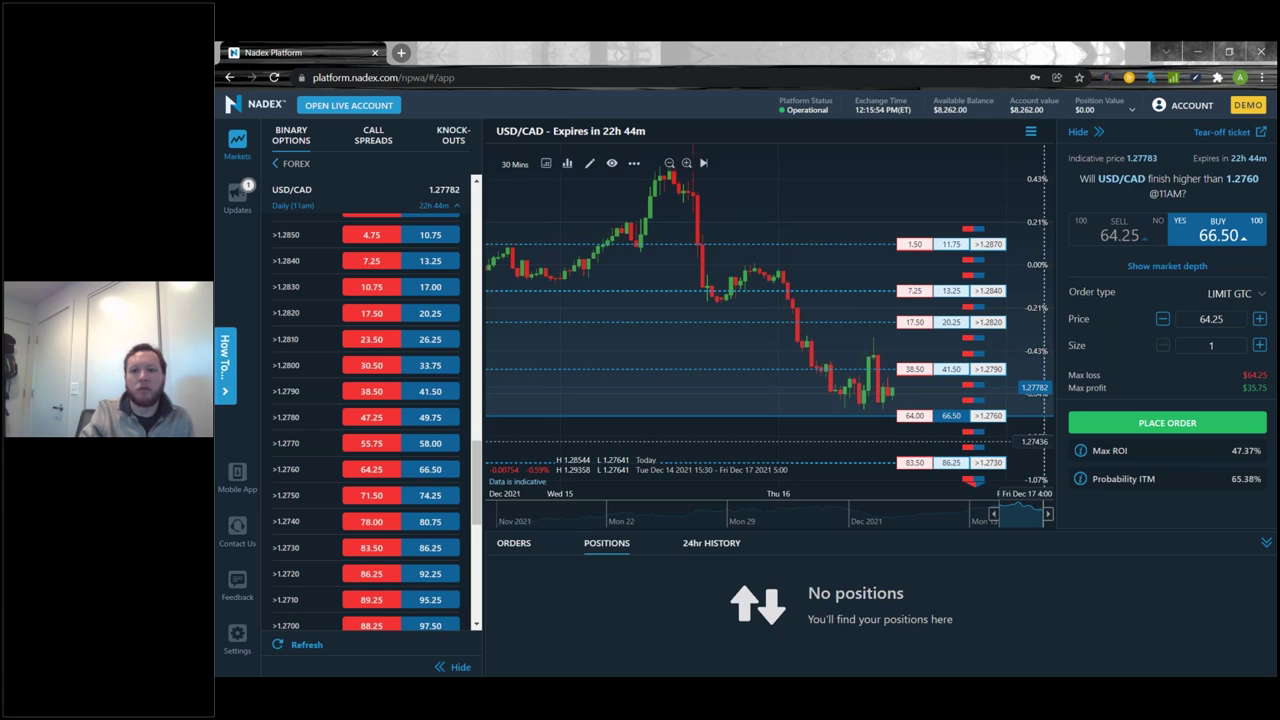
pyautogui.click(1081, 452)
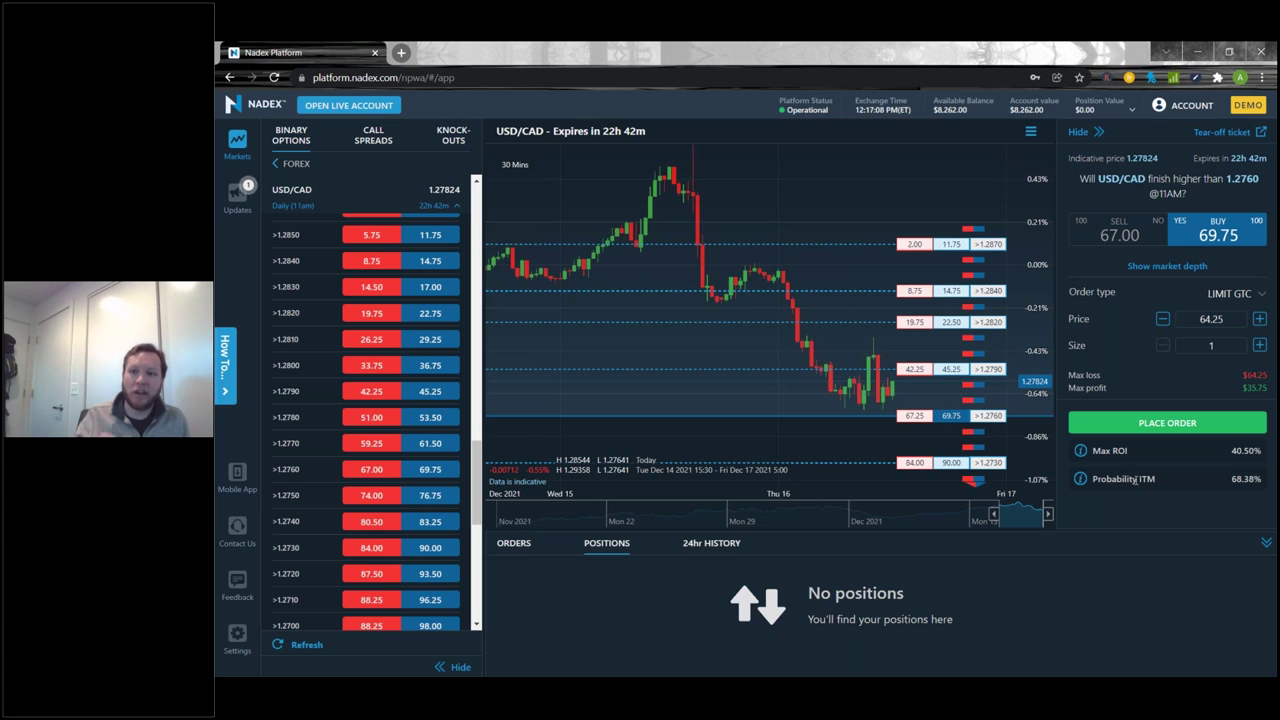
# Toggle the ticket to sell at 67.25, then back to buy at 70.75, noting 69.63% probability ITM
pyautogui.click(1150, 236)
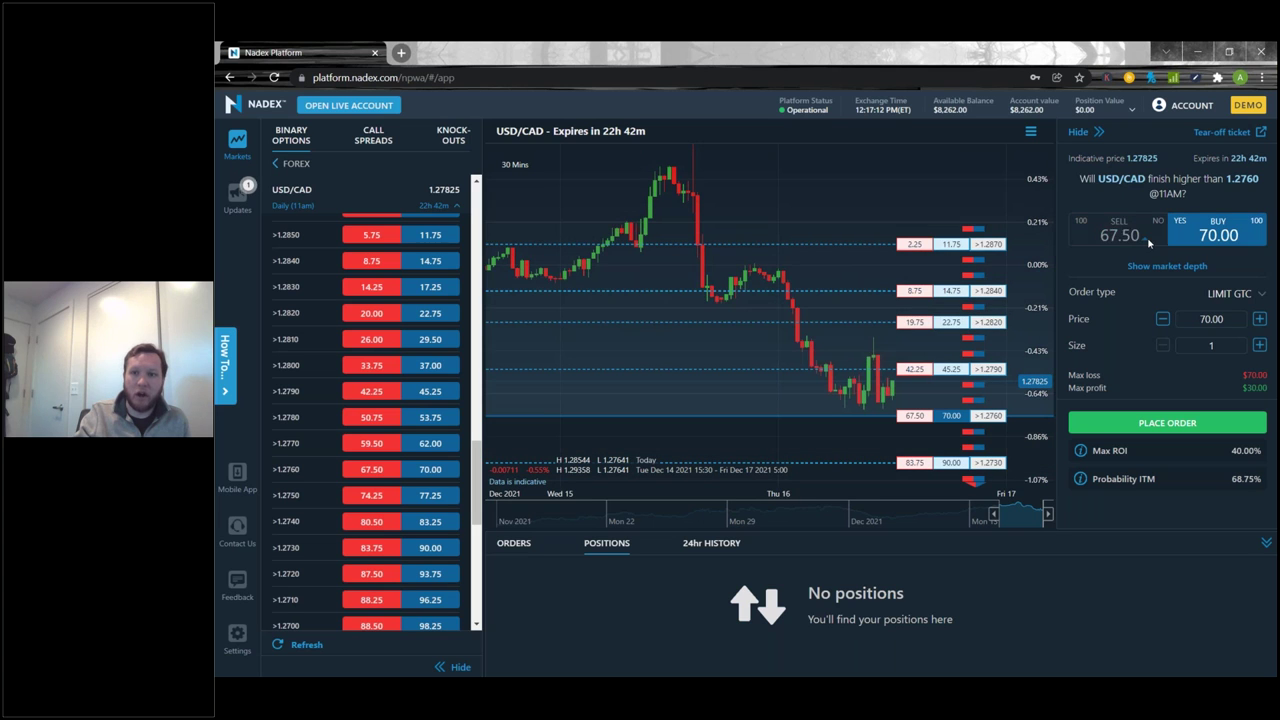
pyautogui.click(1208, 231)
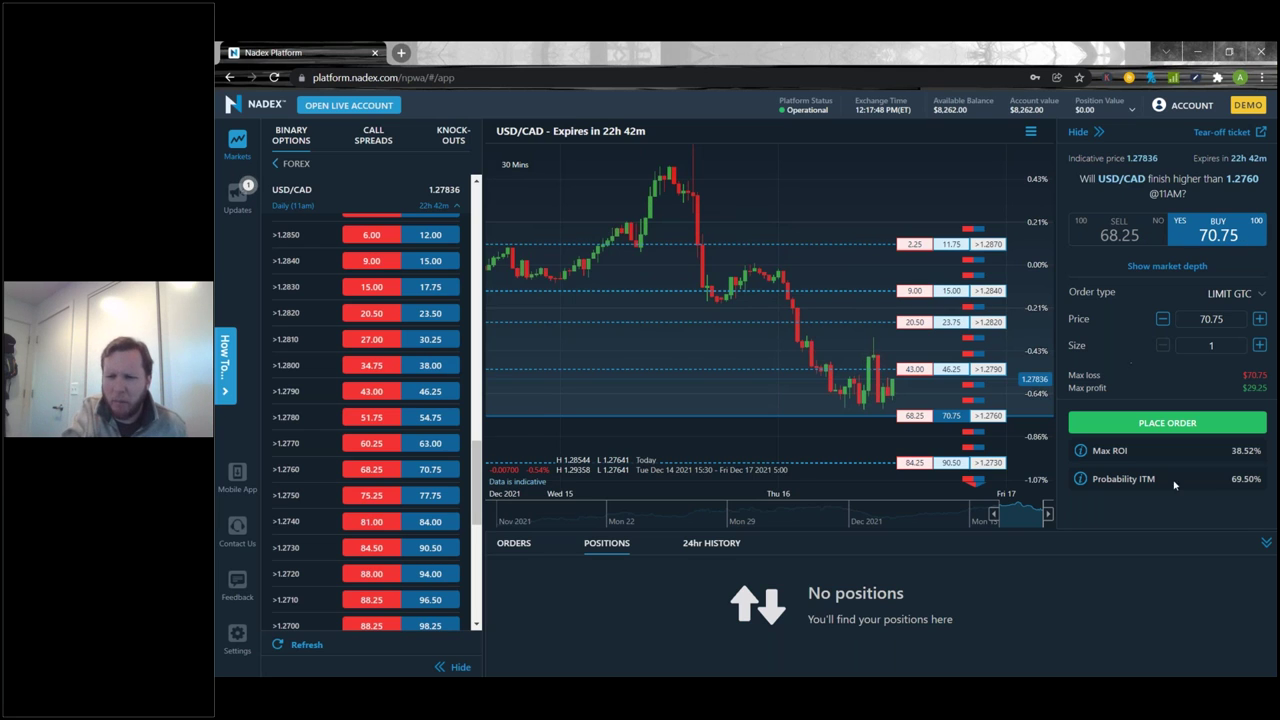
pyautogui.moveTo(1264, 479); pyautogui.dragTo(1230, 479)
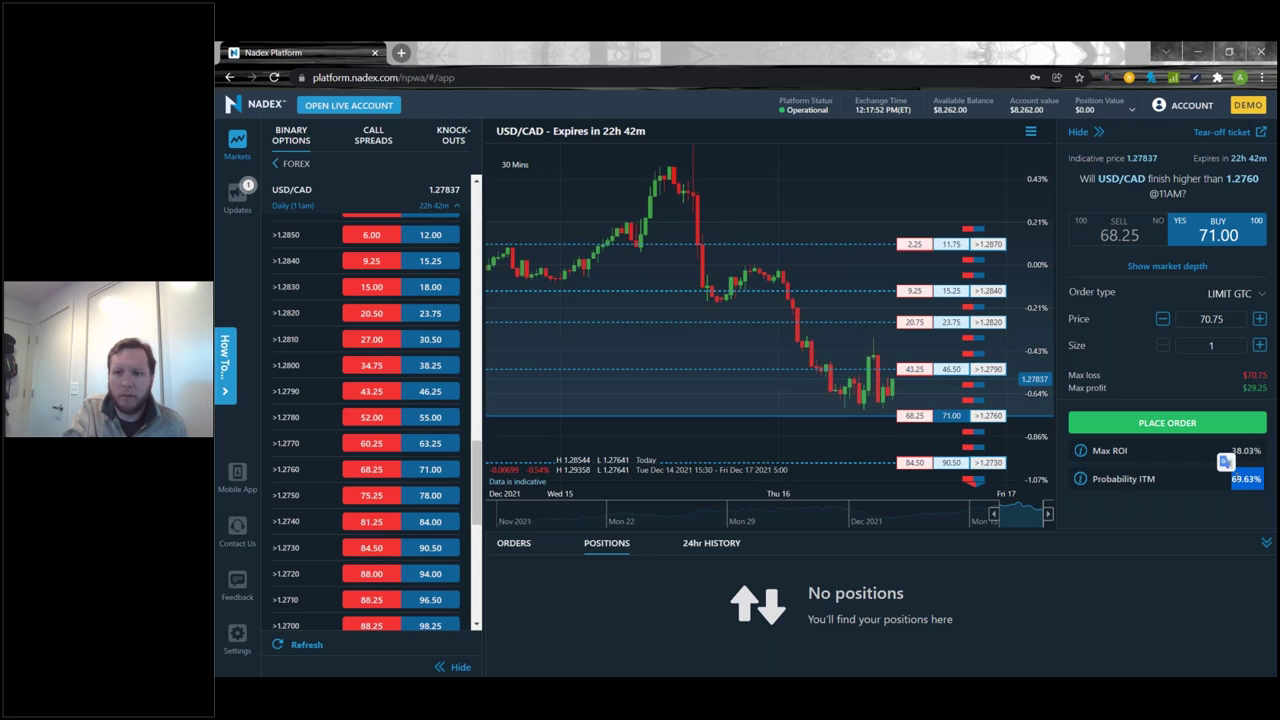
pyautogui.click(1203, 465)
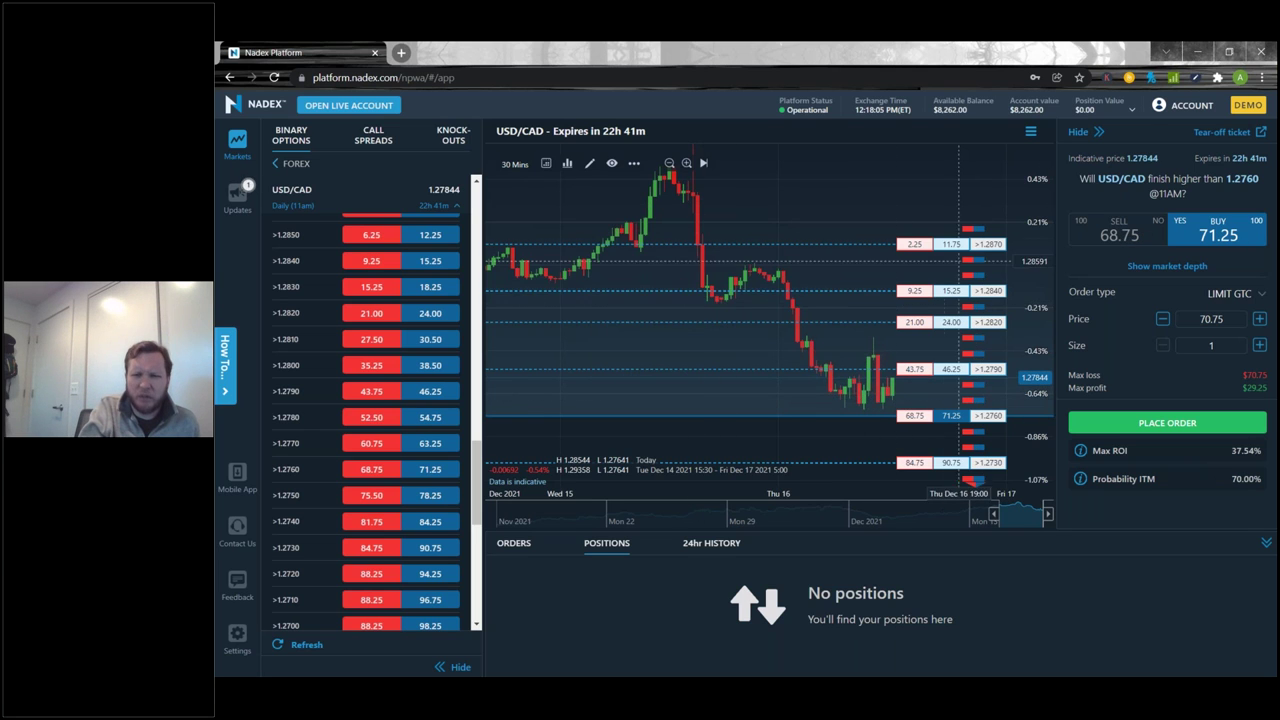
# Load the USD/CAD >1.2870 contract into the buy ticket at 11.75, highlighting its max loss
pyautogui.click(951, 244)
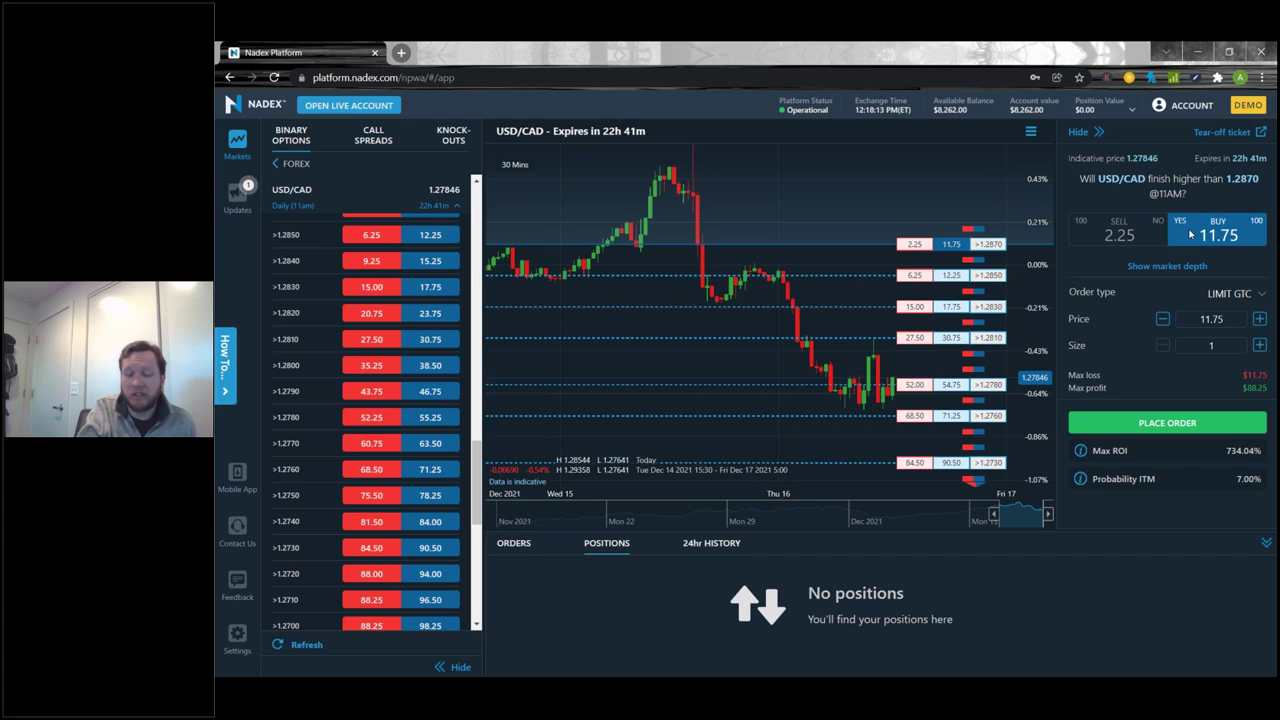
pyautogui.moveTo(1243, 376); pyautogui.dragTo(1263, 376)
pyautogui.click(1263, 376)
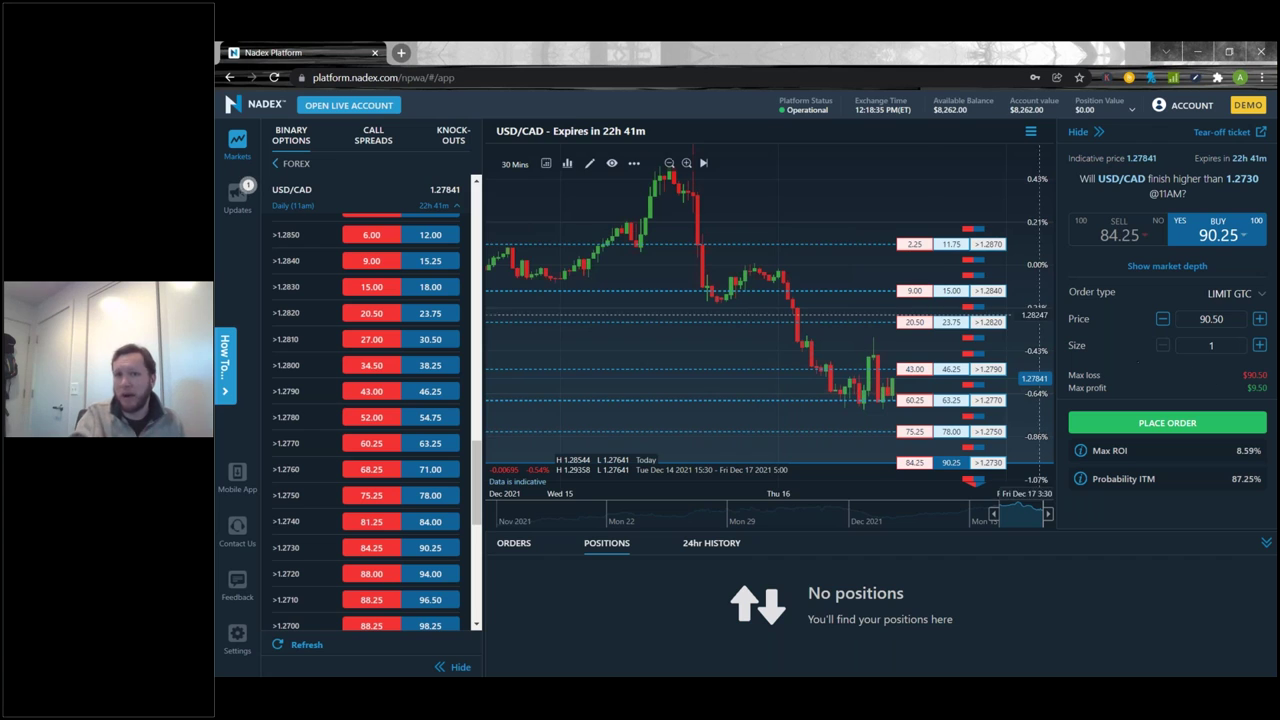
pyautogui.click(949, 245)
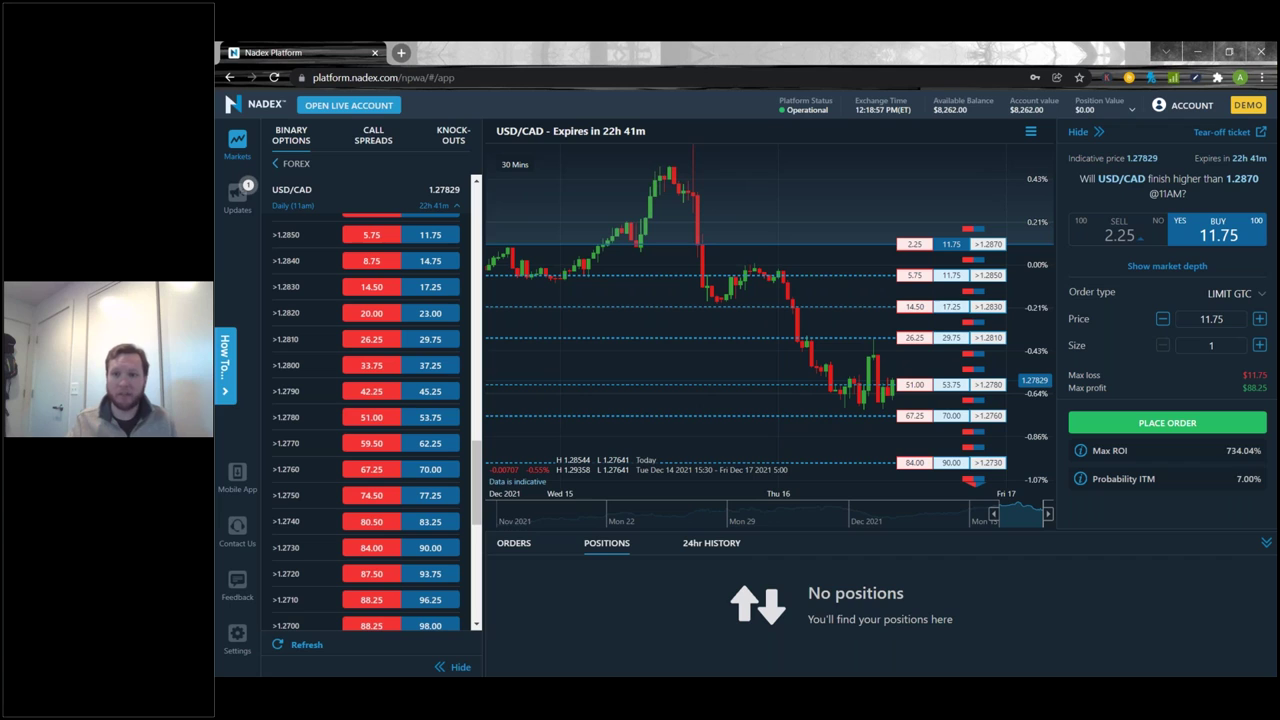
# Highlight the 6.88% Probability ITM figure and zoom the chart in on recent candles
pyautogui.moveTo(1241, 479); pyautogui.dragTo(1270, 485)
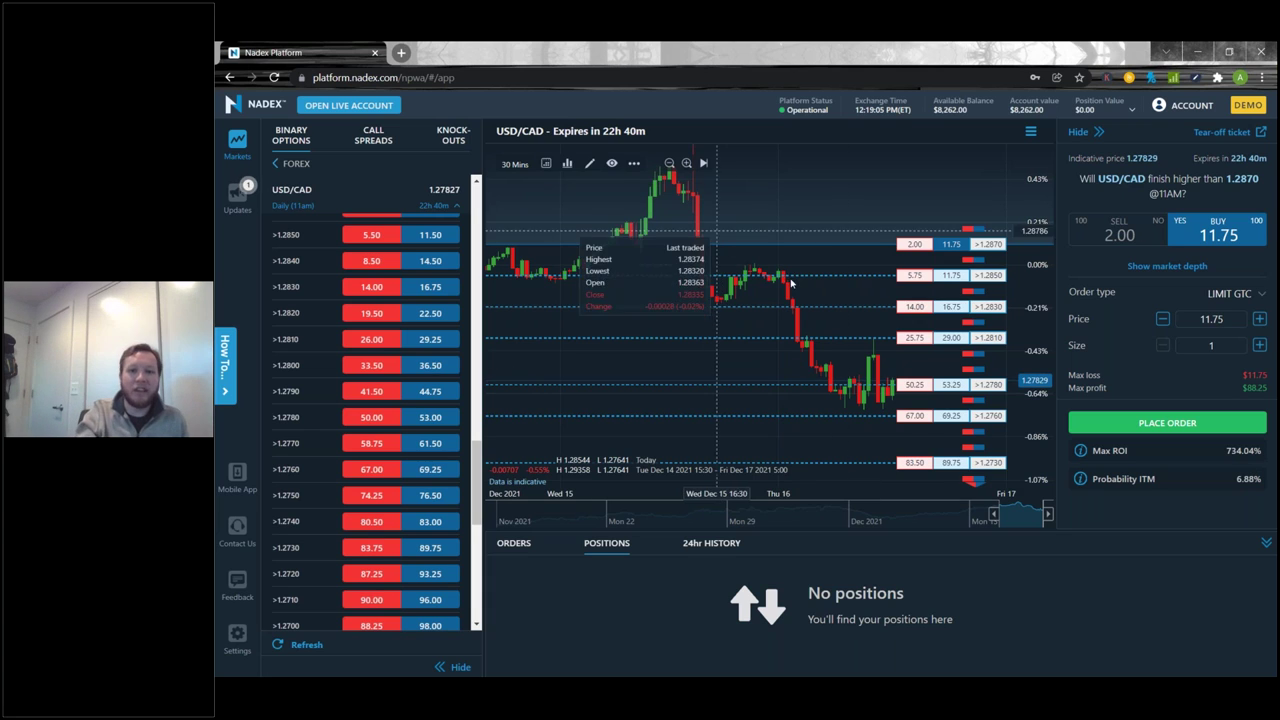
pyautogui.scroll(1, 750, 340)
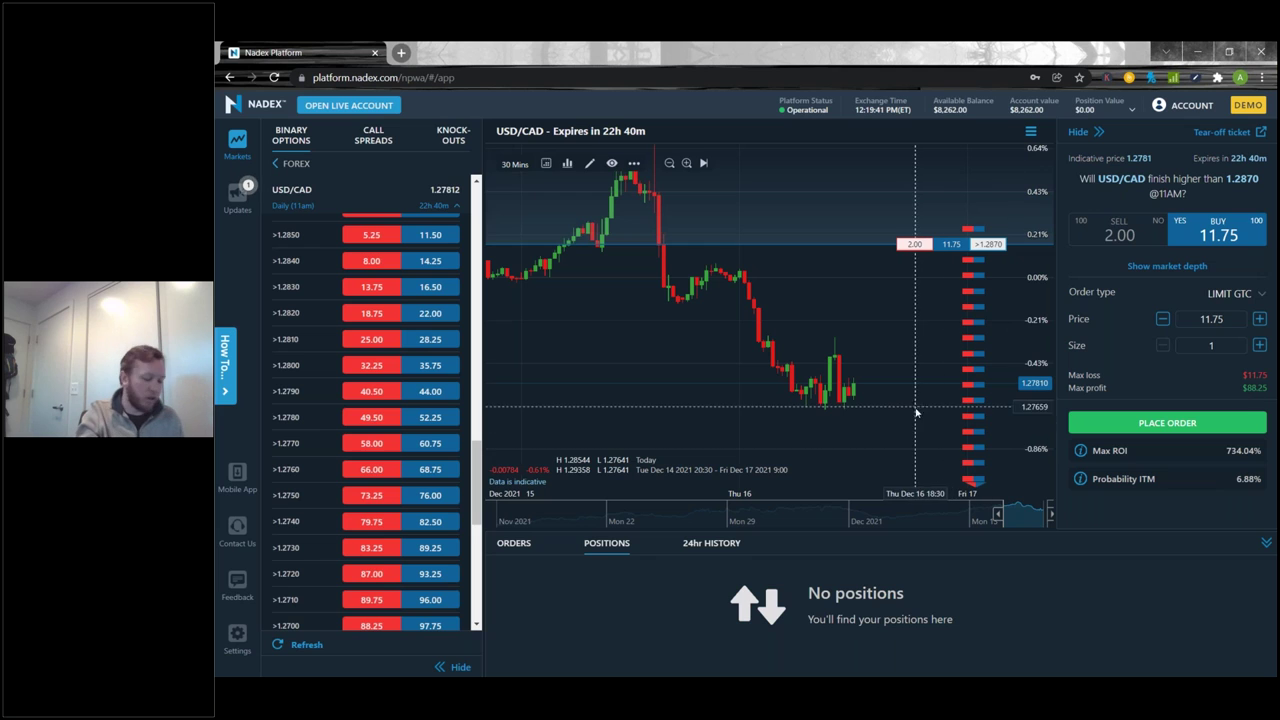
# Load the USD/CAD >1.2730 contract at 89.25 into the buy ticket, toggling the strike lines off afterwards
pyautogui.press('s')
pyautogui.click(988, 464)
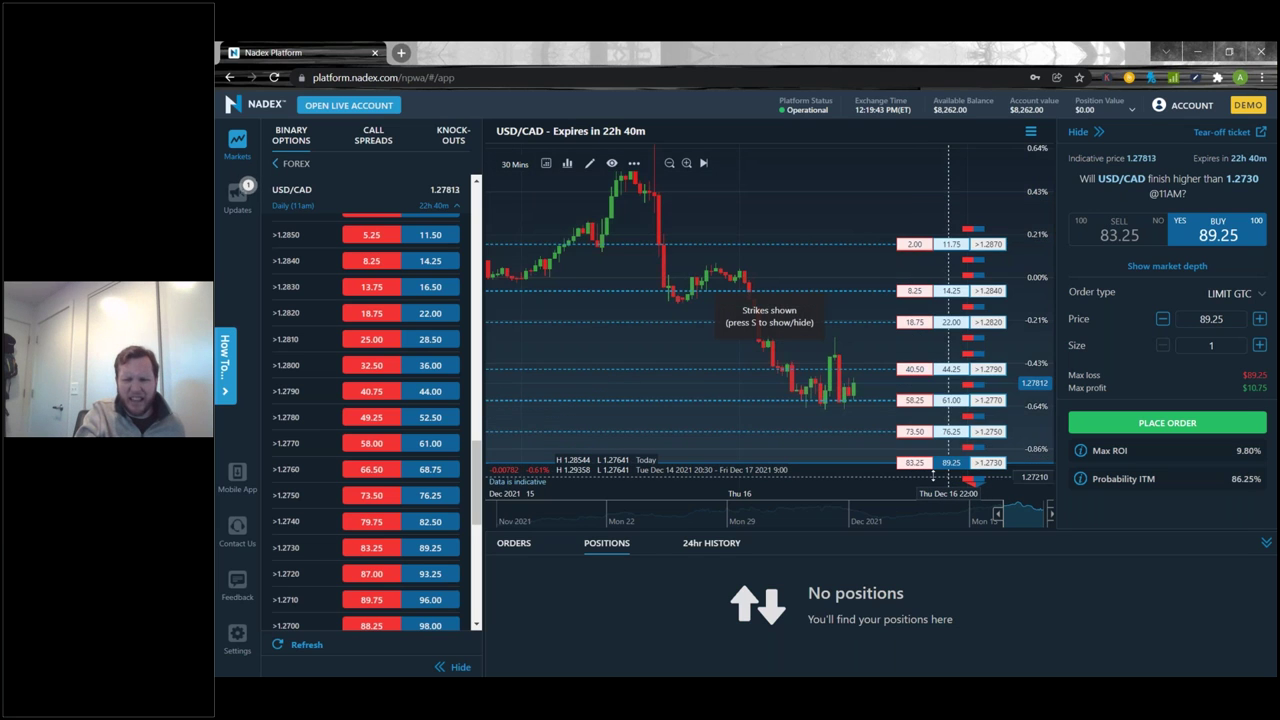
pyautogui.press('s')
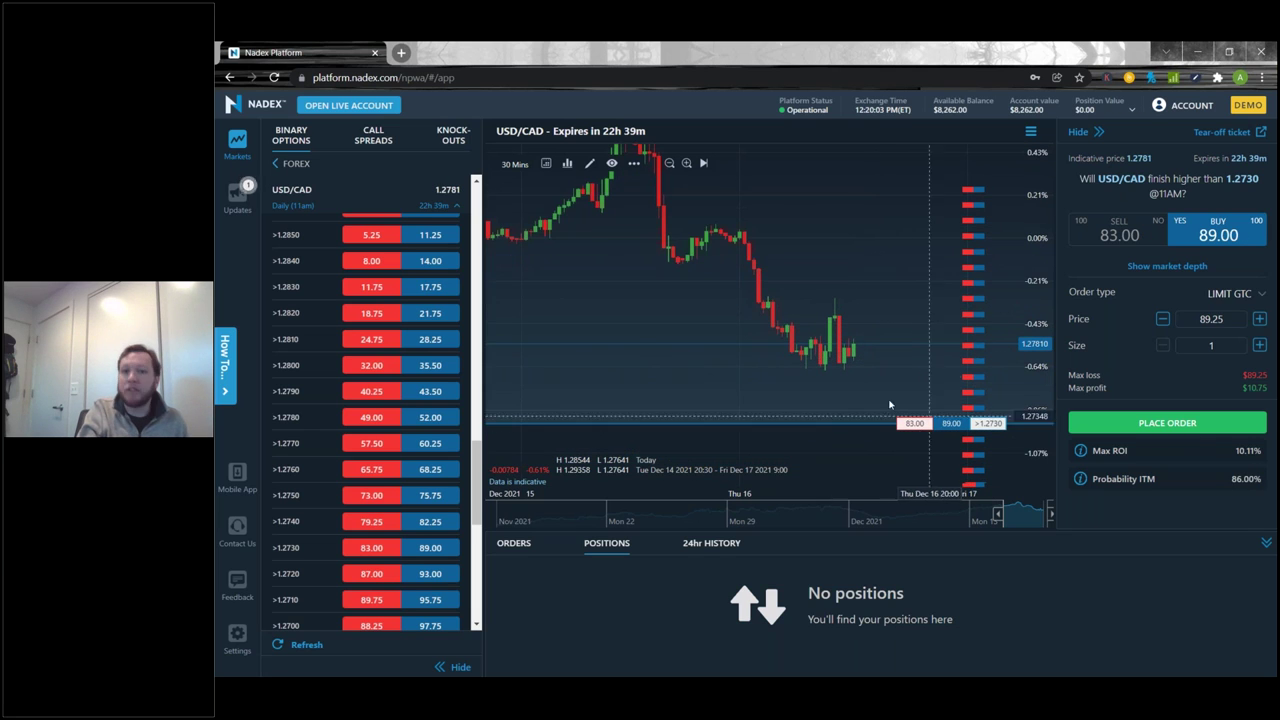
pyautogui.moveTo(856, 367)
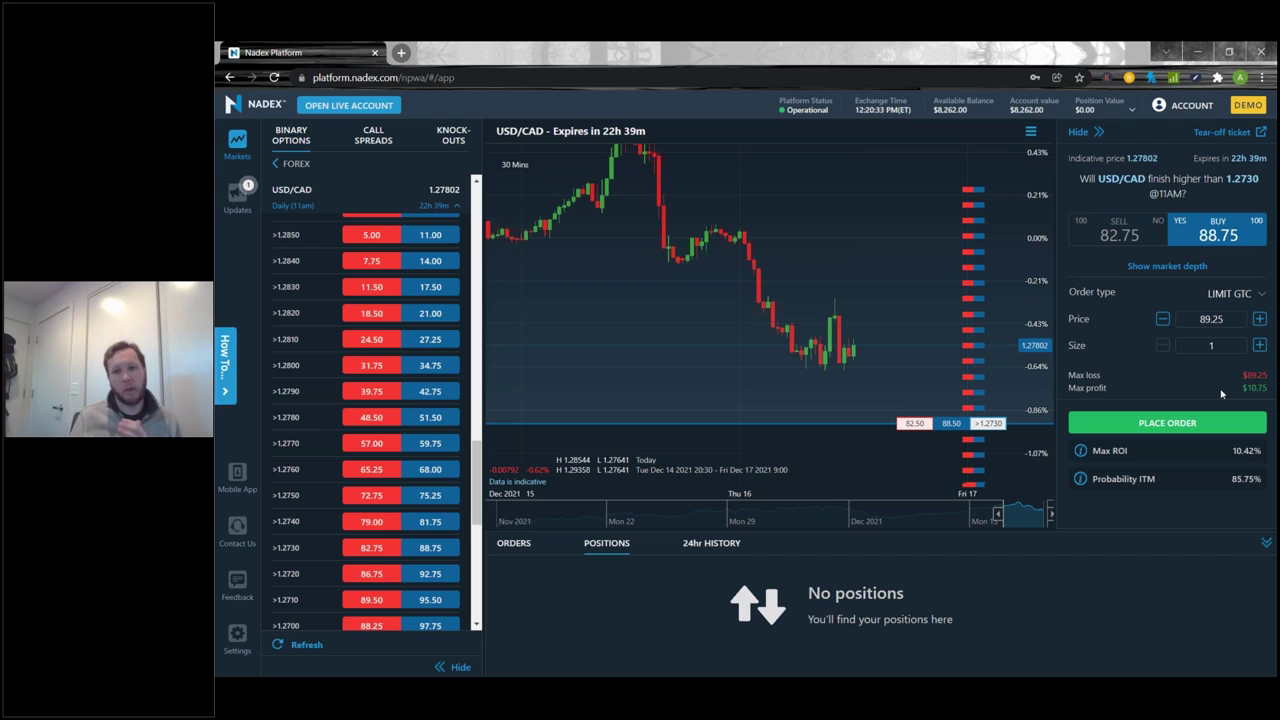
pyautogui.click(1232, 293)
# Buy one USD/CAD >1.2770 contract as a market order from the 60.00 chart price
pyautogui.click(1232, 318)
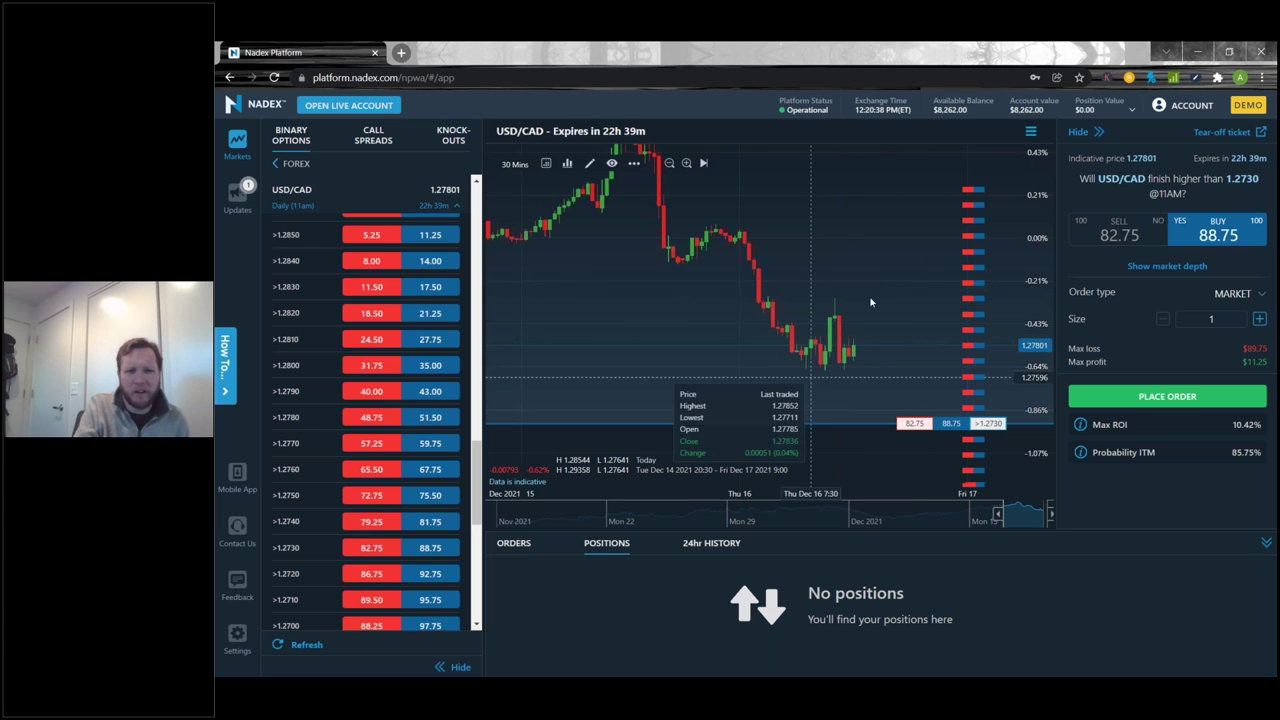
pyautogui.press('s')
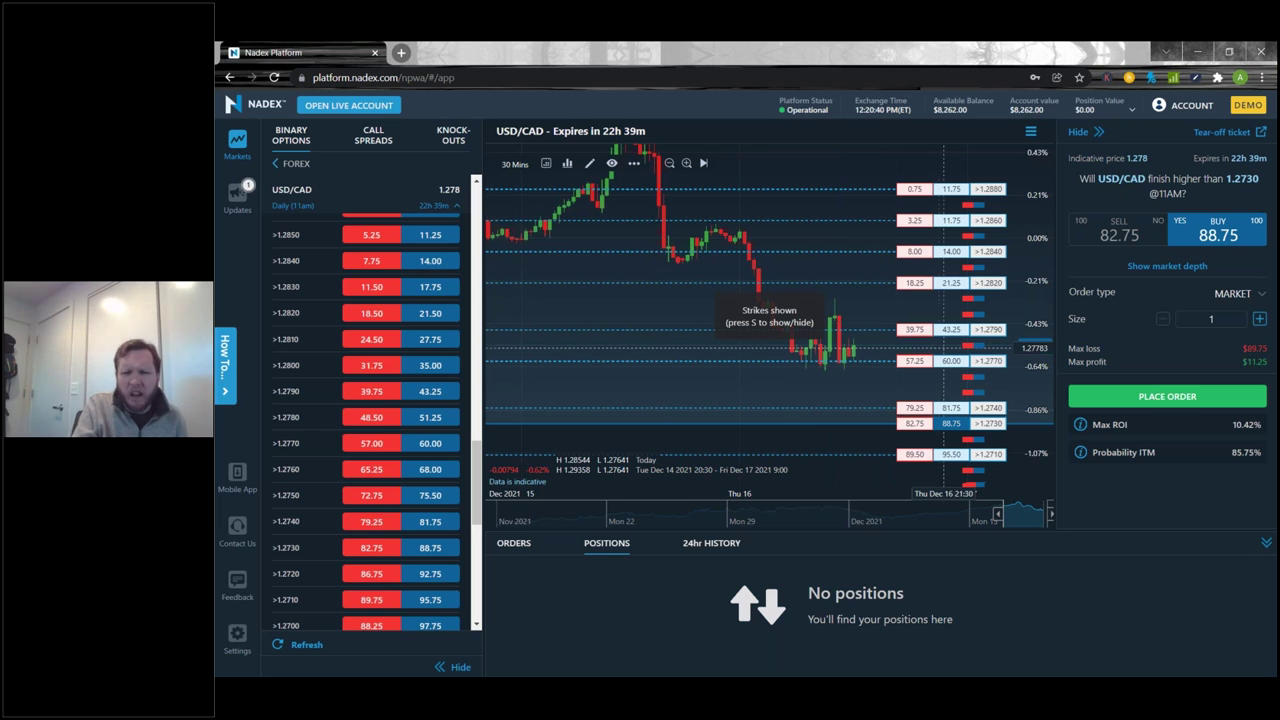
pyautogui.click(952, 361)
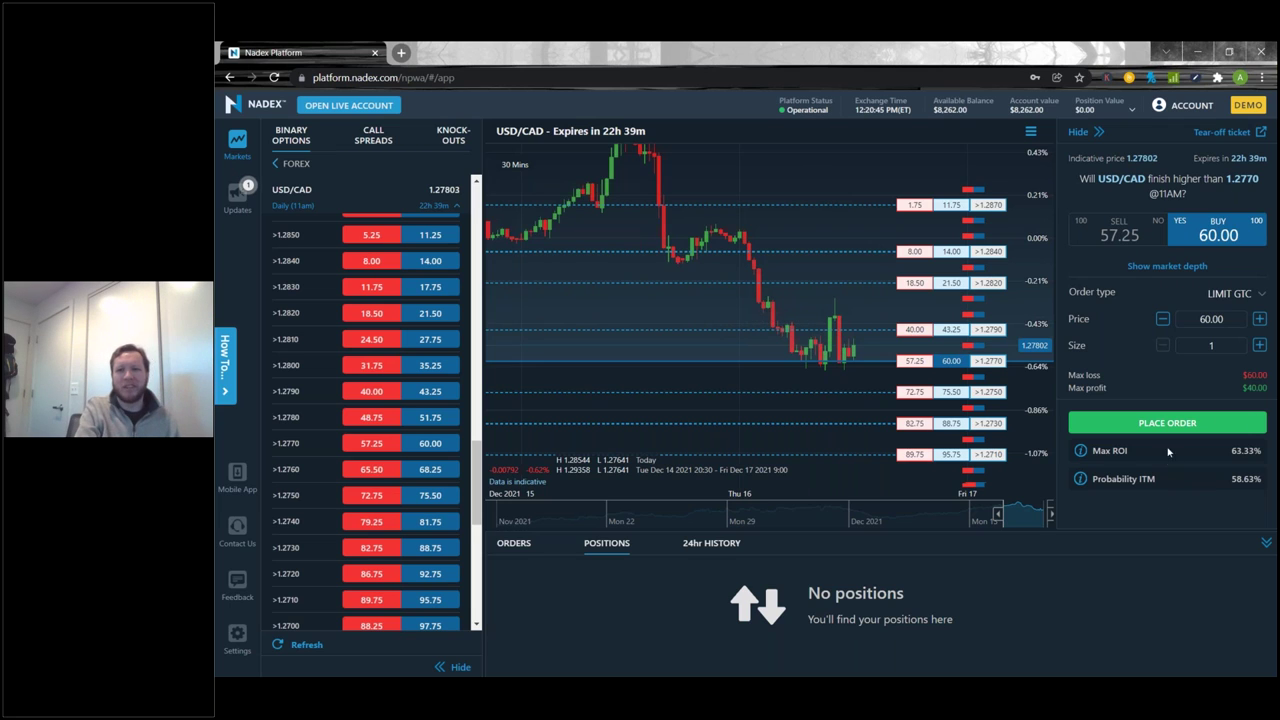
pyautogui.click(1230, 293)
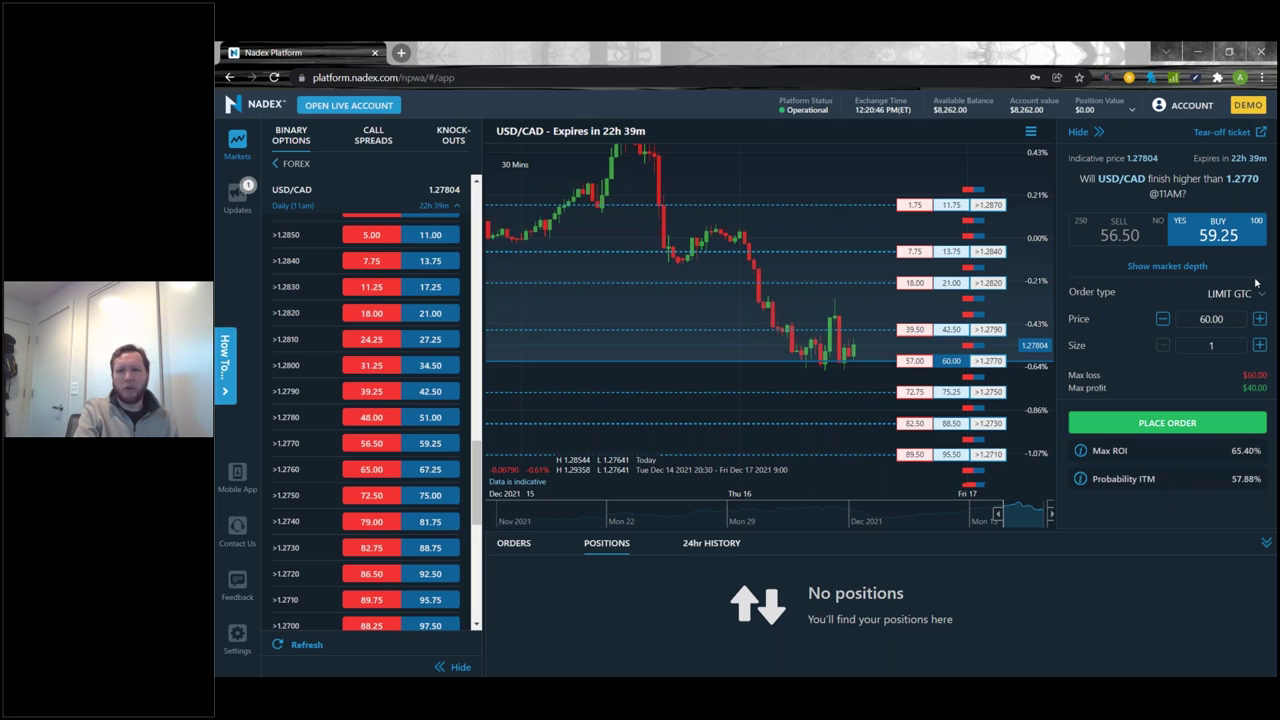
pyautogui.click(1215, 323)
pyautogui.click(1216, 396)
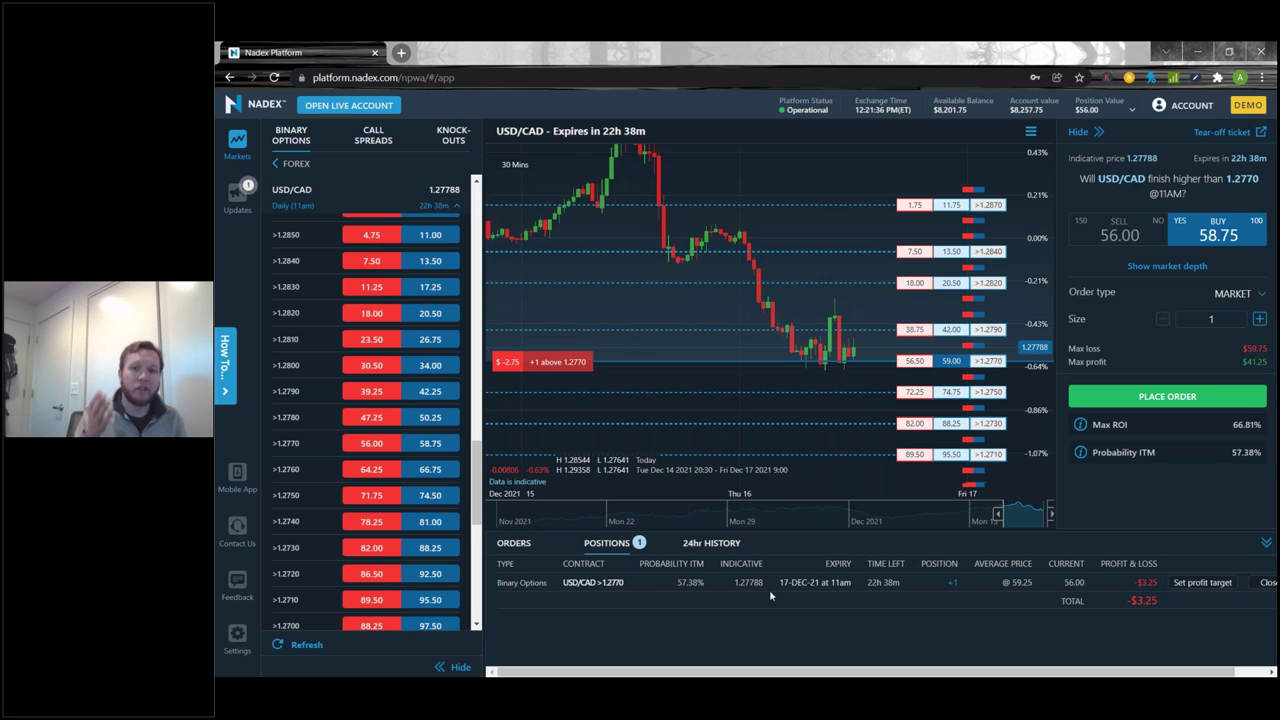
# Sell one USD/CAD >1.2790 contract at 38.75 from the chart ladder
pyautogui.moveTo(578, 589); pyautogui.dragTo(757, 593)
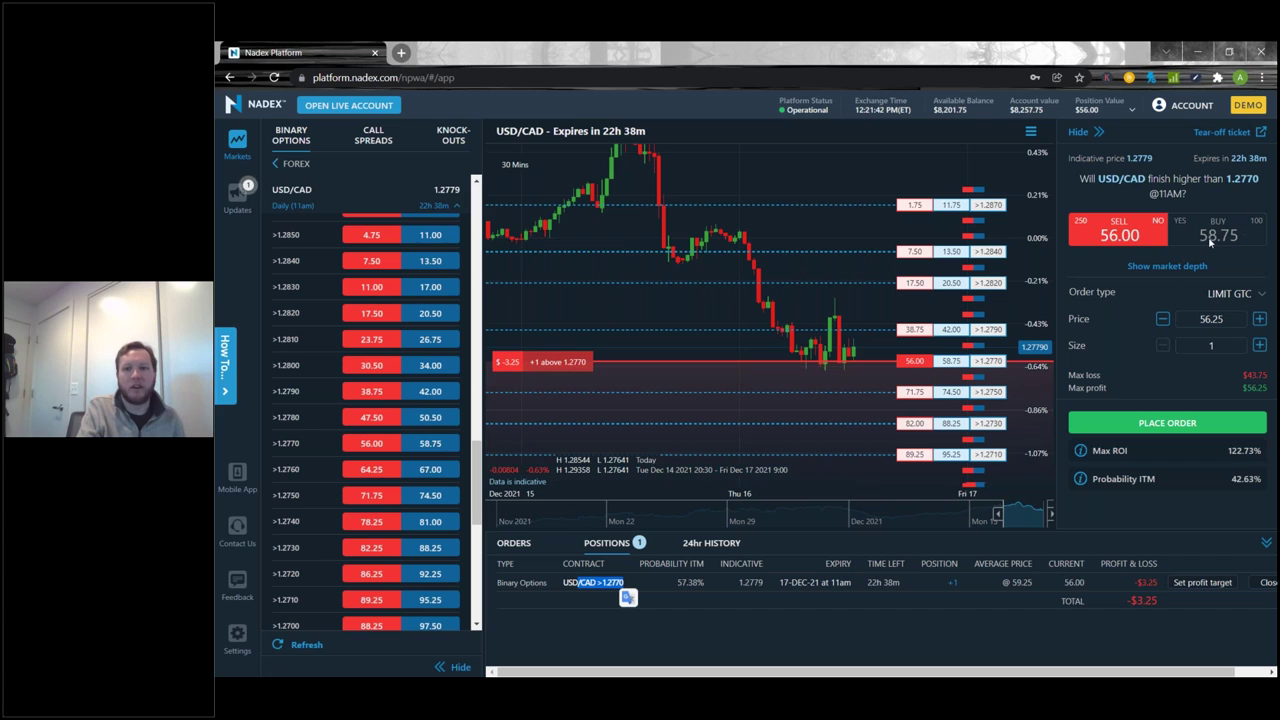
pyautogui.click(1212, 236)
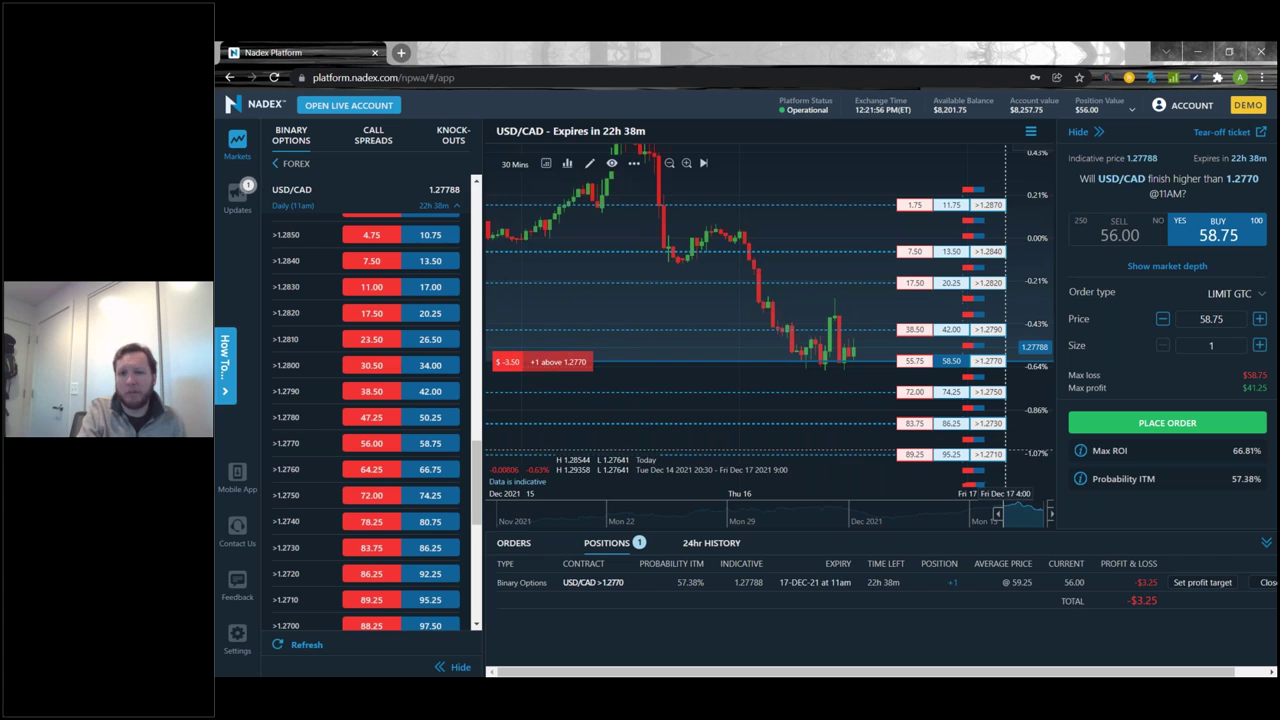
pyautogui.click(914, 329)
pyautogui.click(1210, 430)
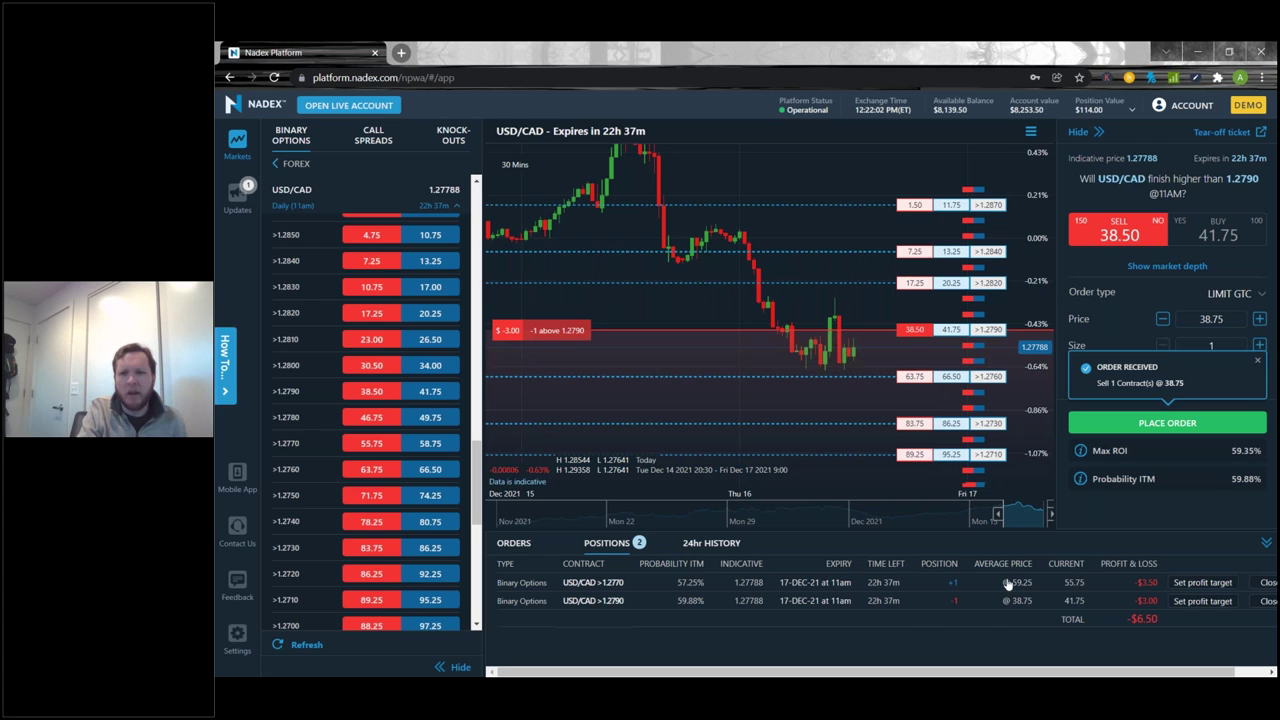
# Set up a 1-contract sell of USD/CAD >1.2770 at 54.25 to close the long position
pyautogui.click(951, 379)
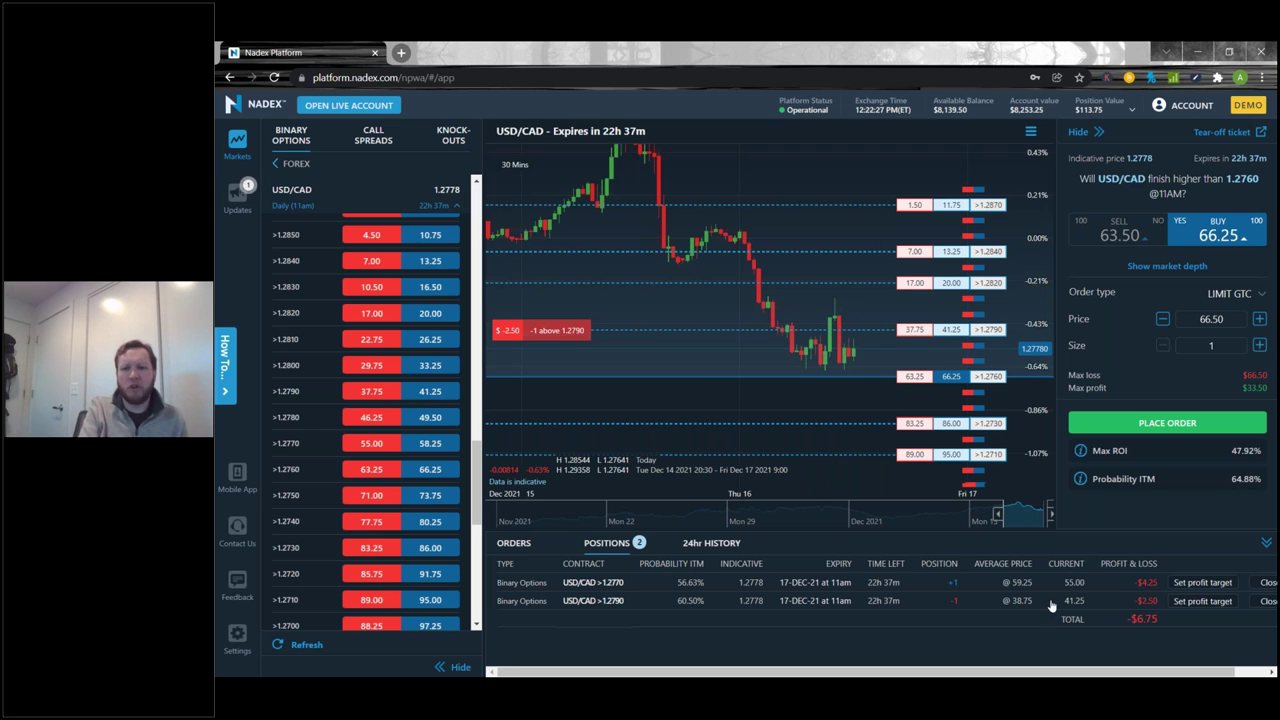
pyautogui.click(975, 584)
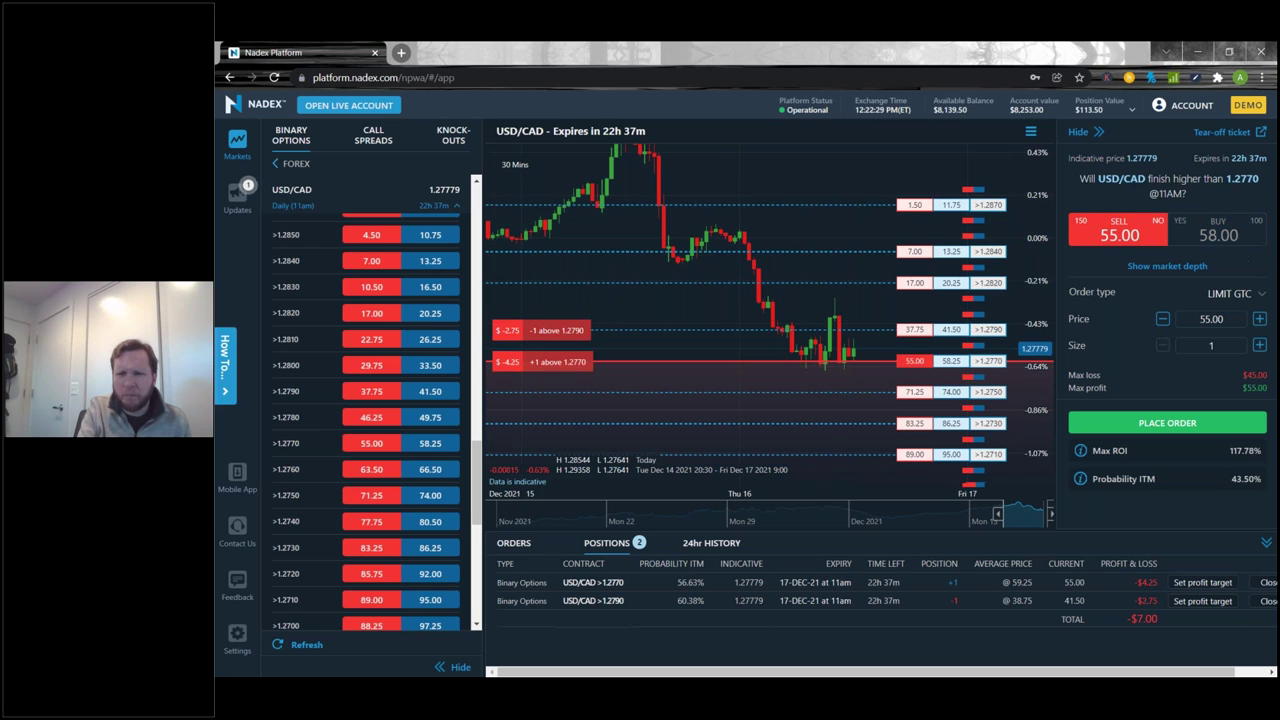
pyautogui.click(951, 360)
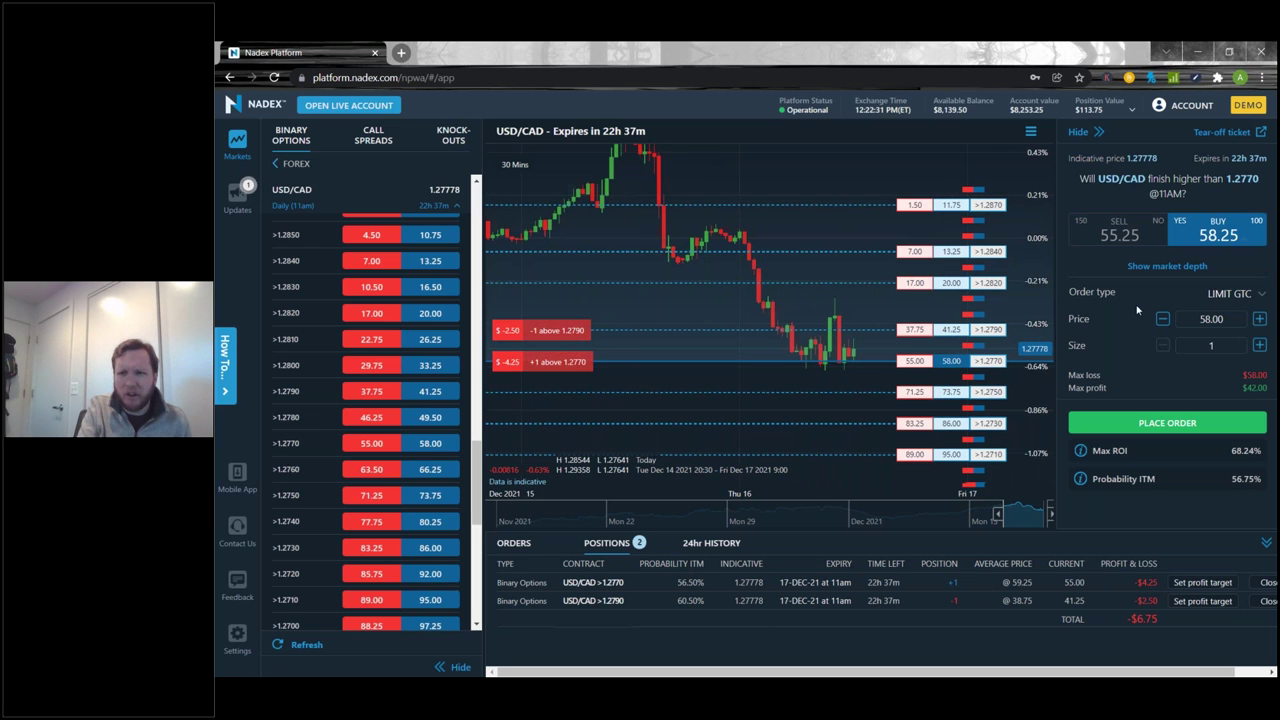
pyautogui.click(1127, 234)
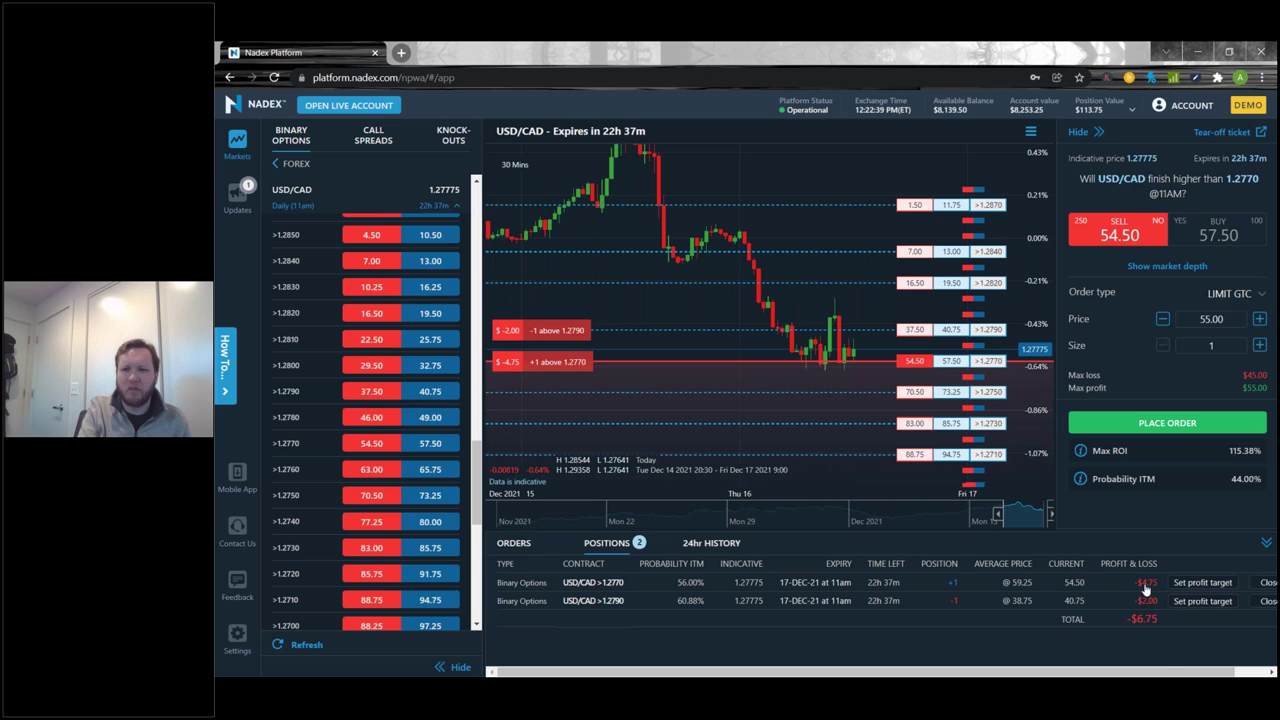
pyautogui.moveTo(1178, 676); pyautogui.dragTo(1212, 676)
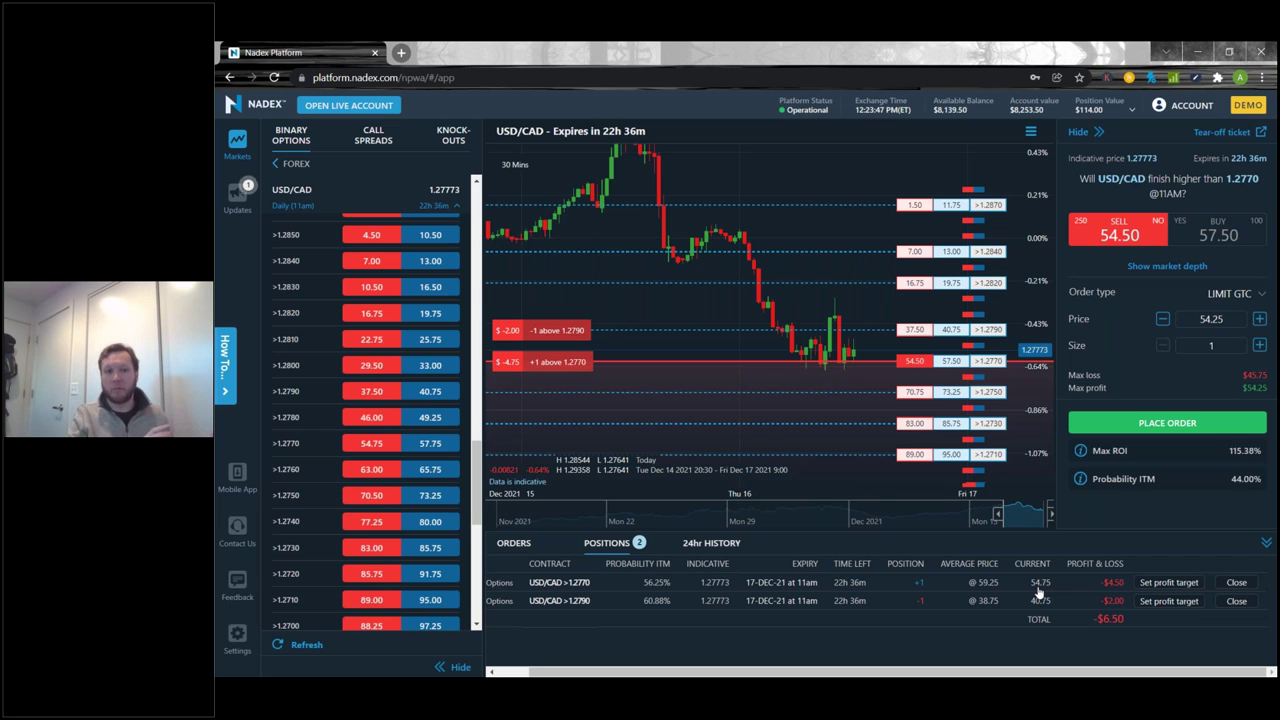
pyautogui.click(982, 601)
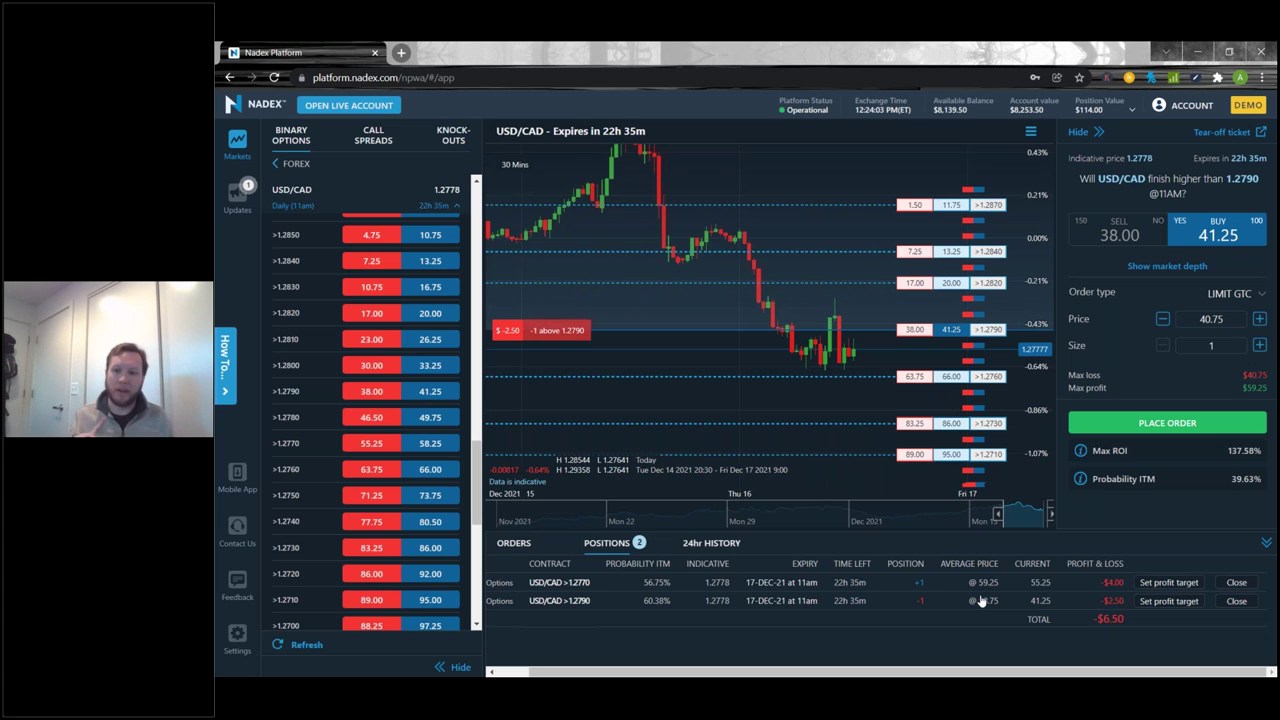
pyautogui.click(992, 582)
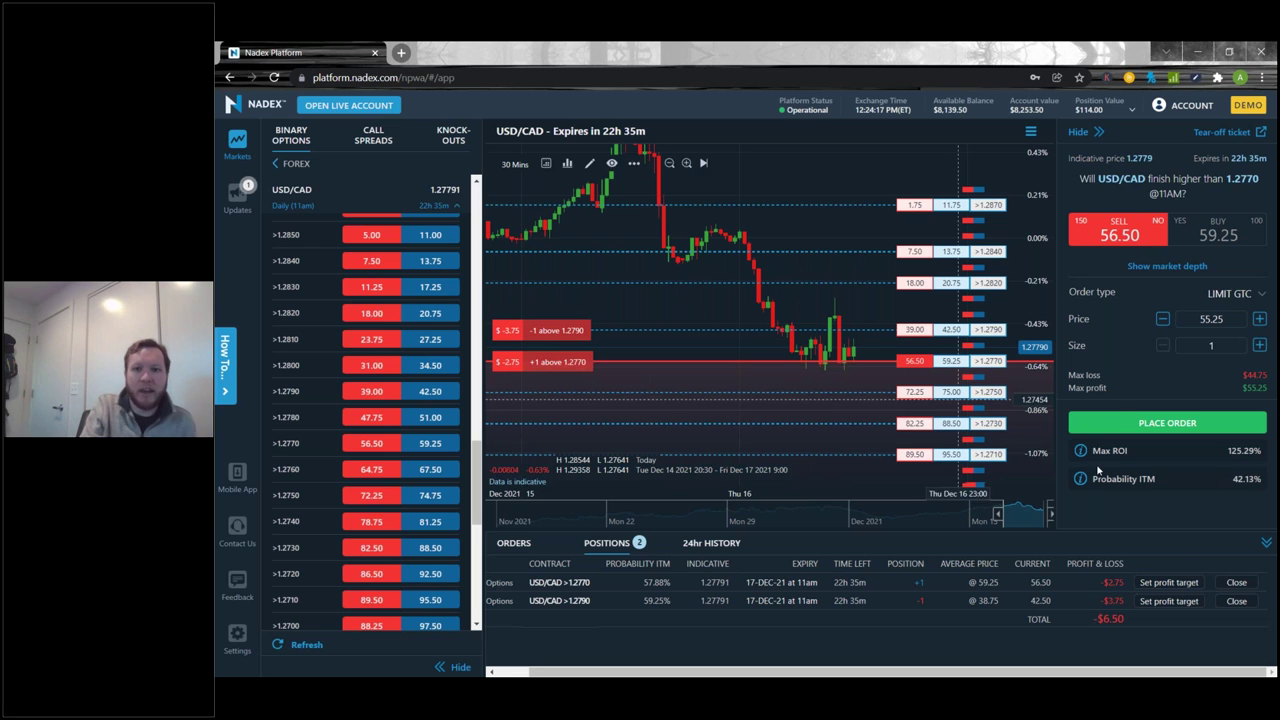
# Buy one USD/CAD >1.2840 contract at the market price of 13.50, then hide the chart's strike ladder
pyautogui.click(941, 254)
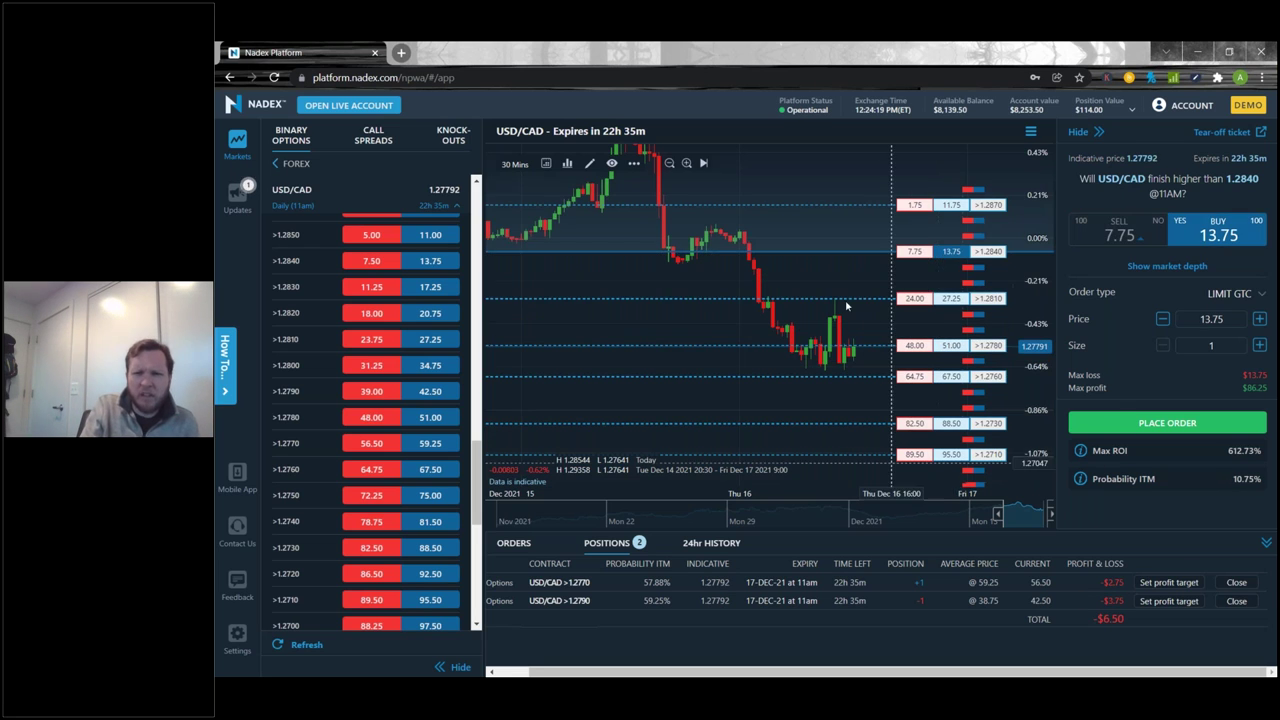
pyautogui.click(1235, 293)
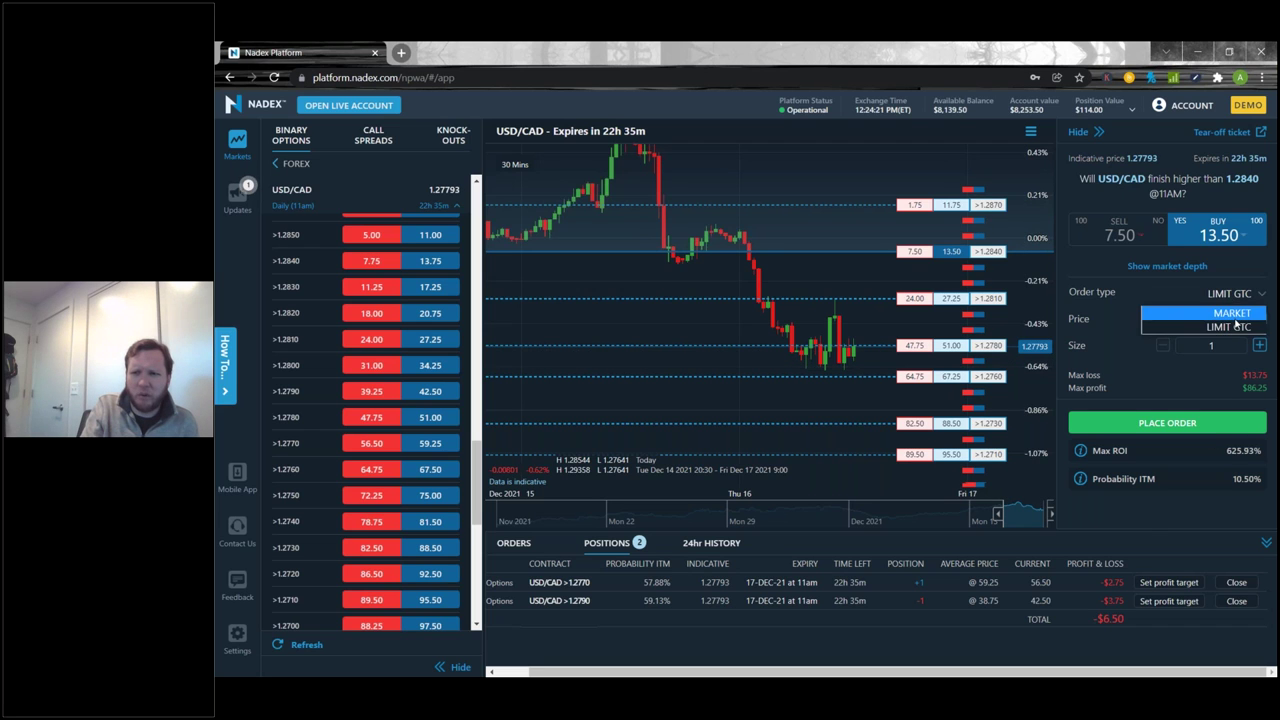
pyautogui.click(1236, 320)
pyautogui.click(1164, 404)
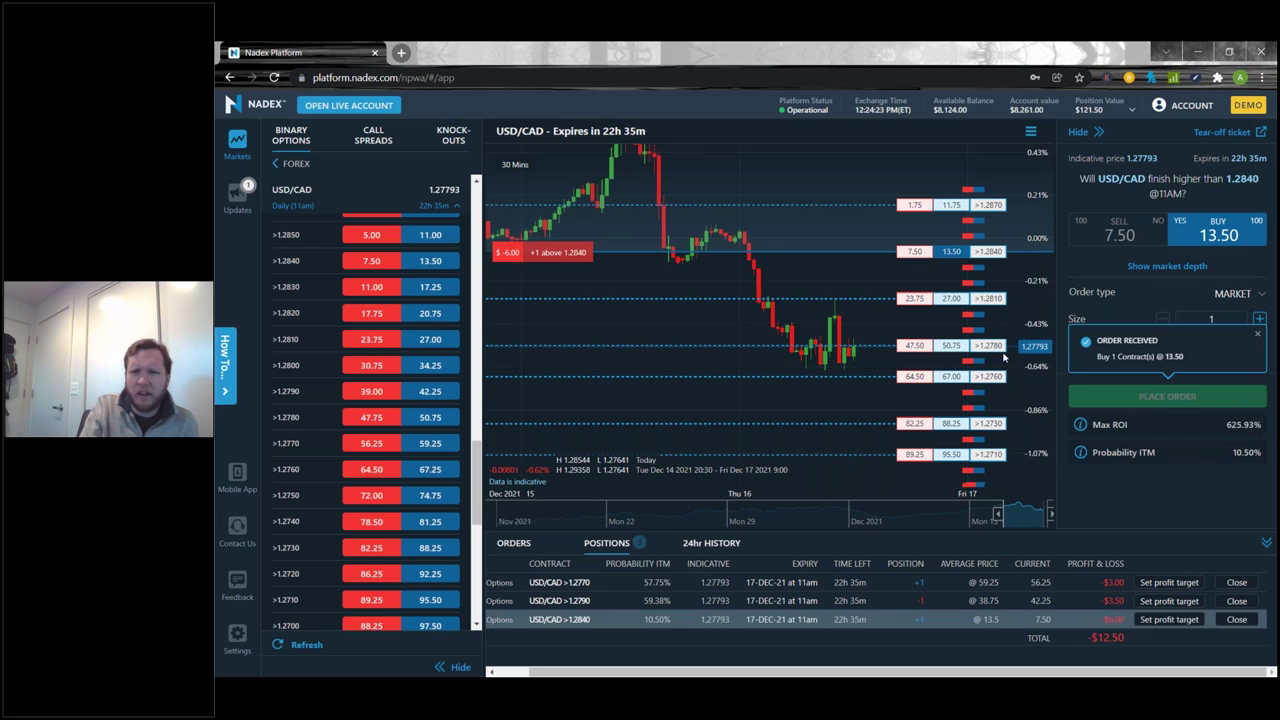
pyautogui.press('s')
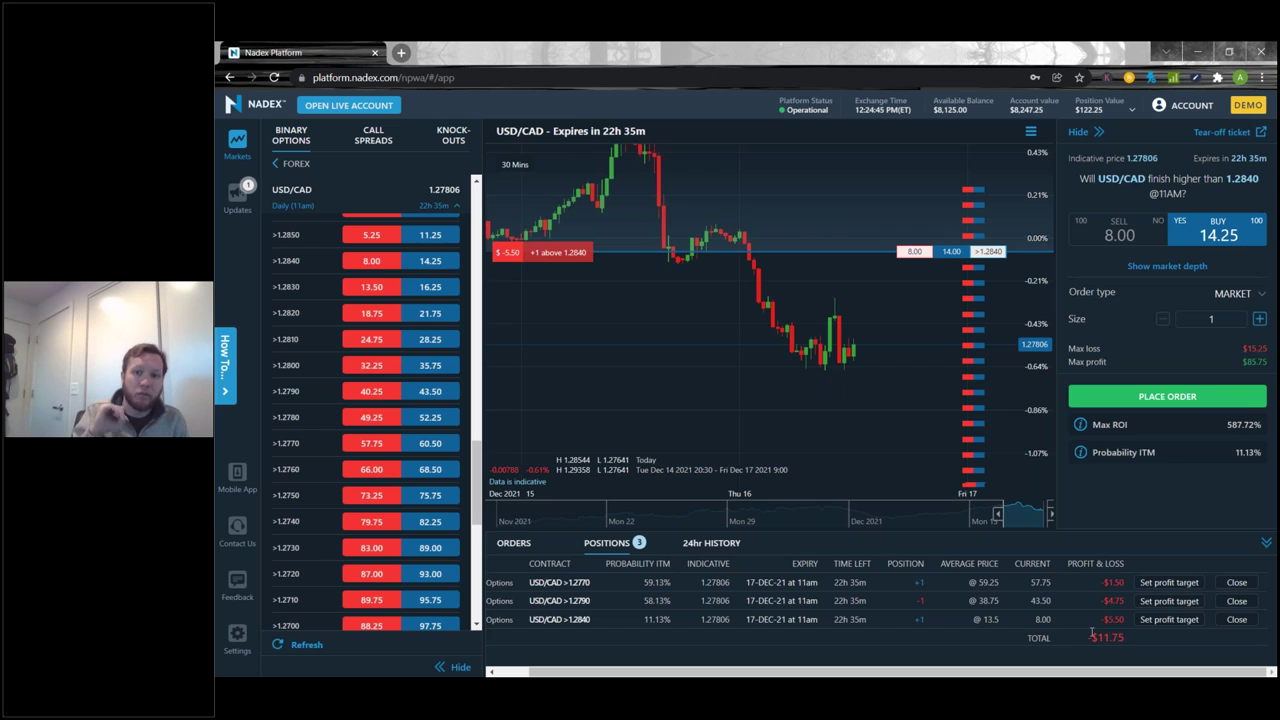
# Buy one USD/CAD >1.2710 contract at 95.75, then toggle the ticket between Sell and Buy
pyautogui.click(975, 483)
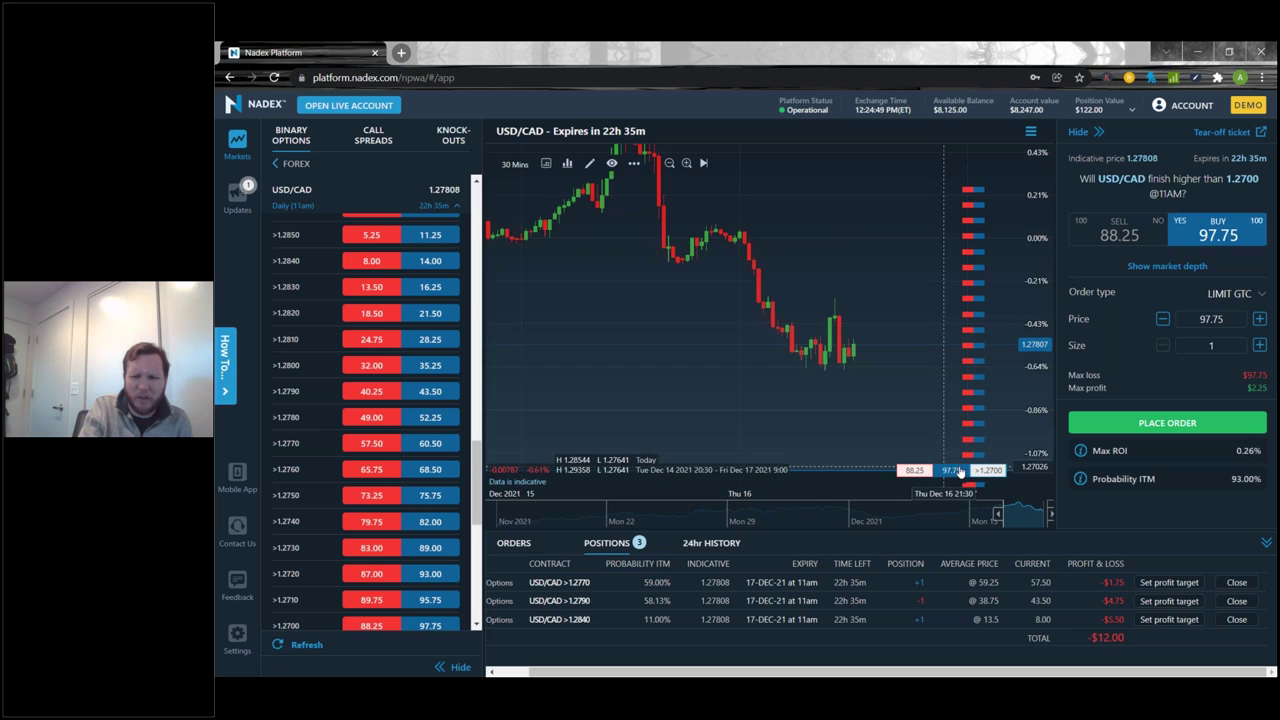
pyautogui.click(1027, 458)
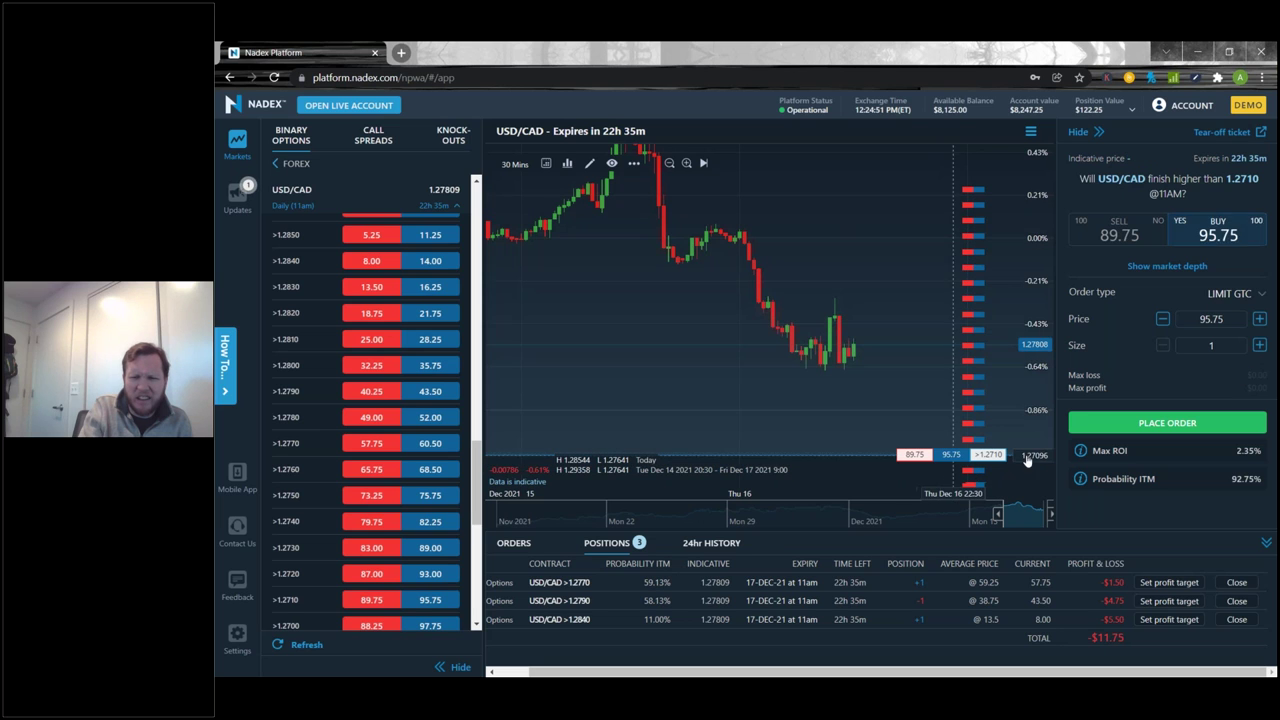
pyautogui.click(1167, 422)
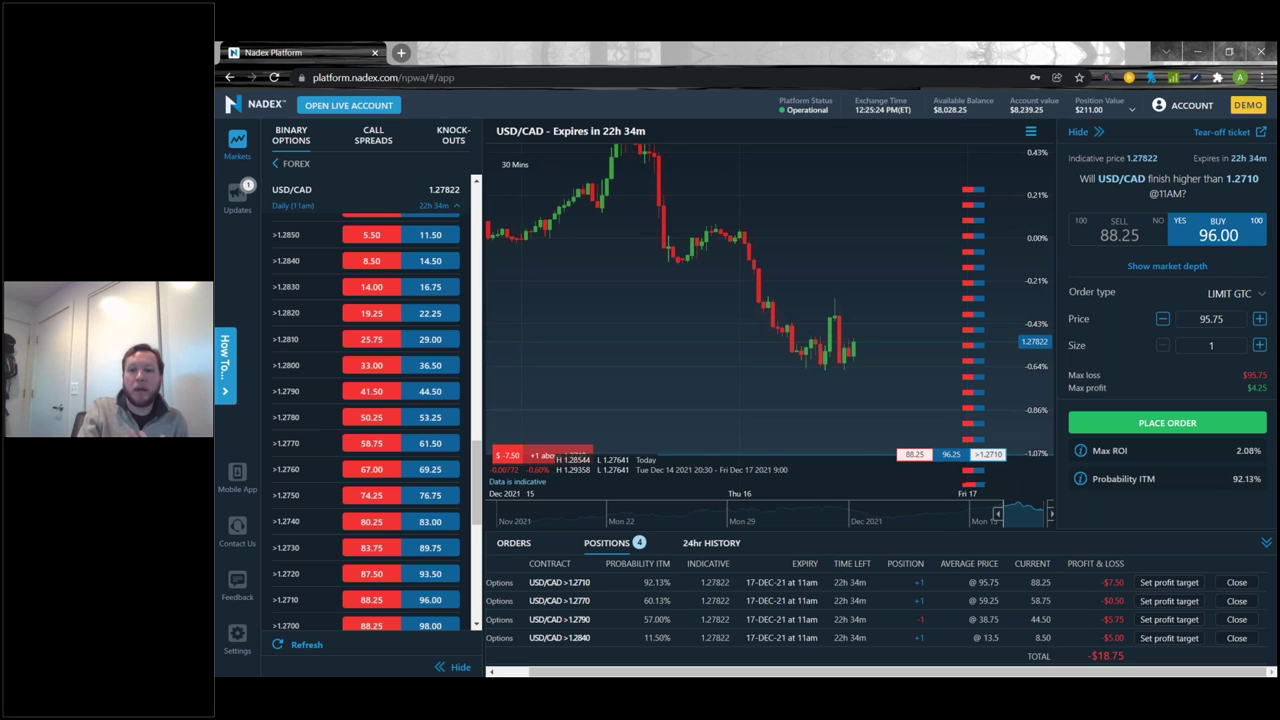
pyautogui.click(1119, 232)
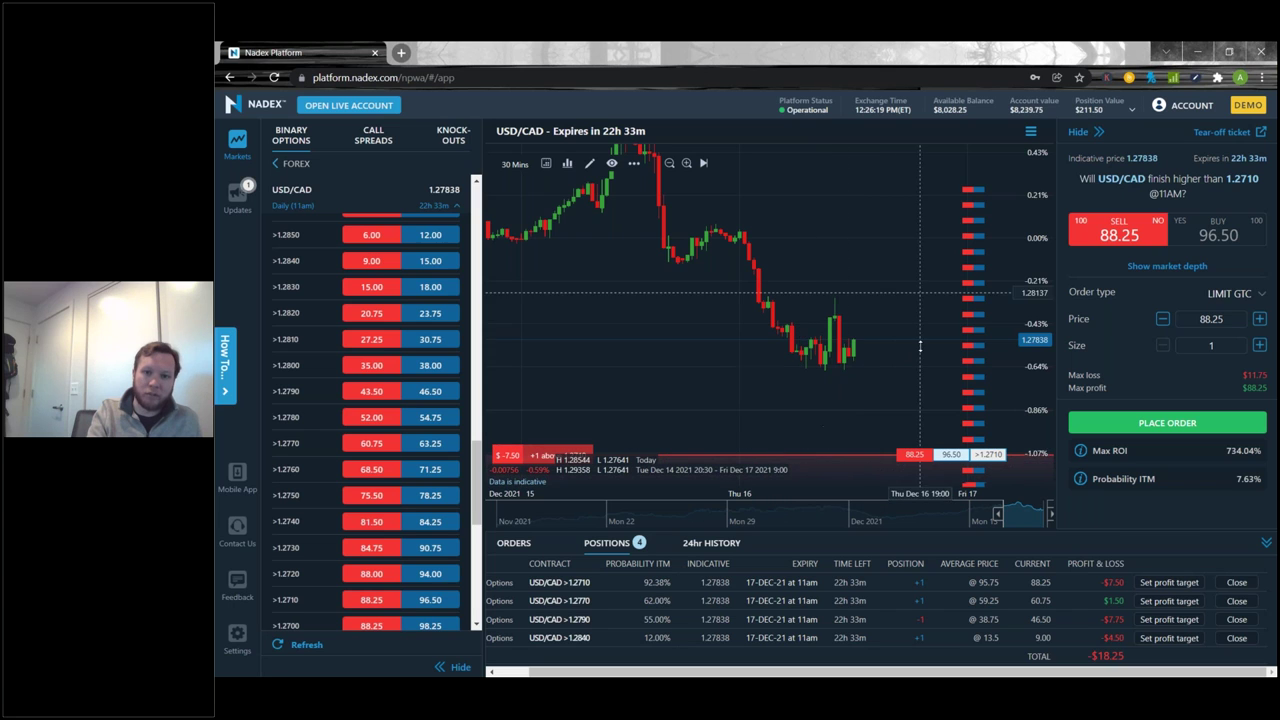
pyautogui.click(950, 454)
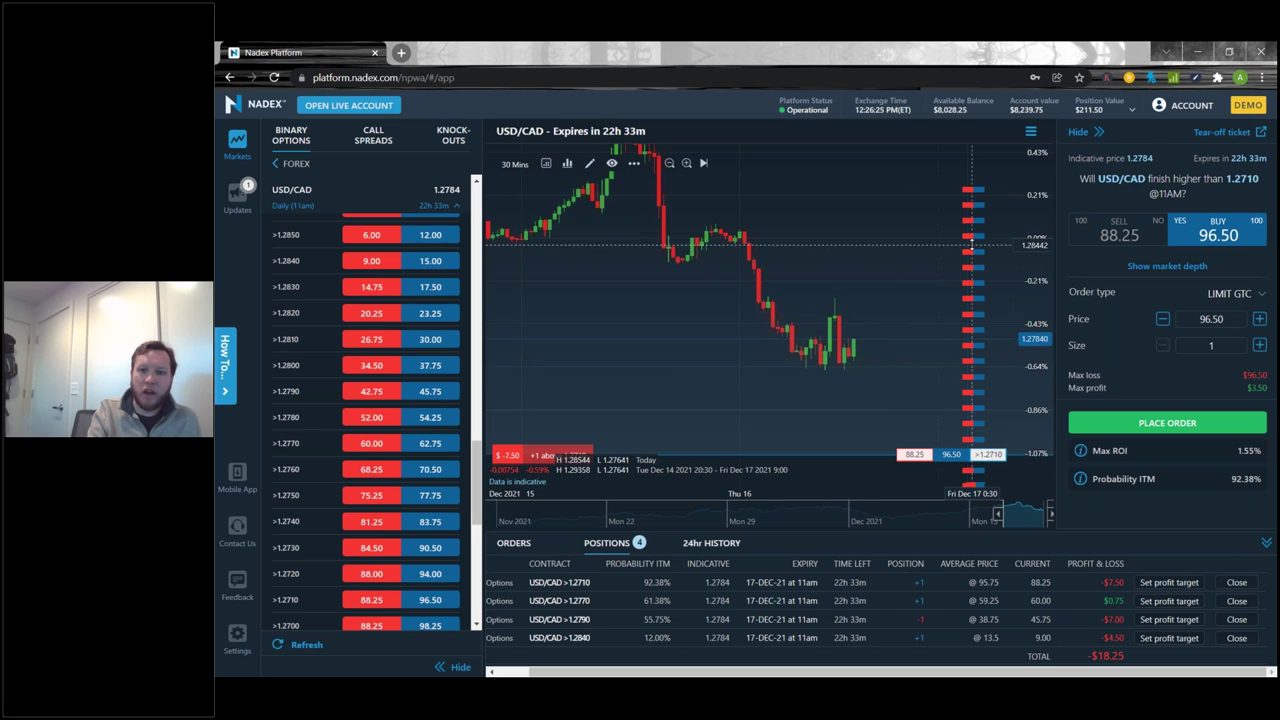
# Start a profit target on the >1.2770 position and step up its closing price
pyautogui.click(972, 236)
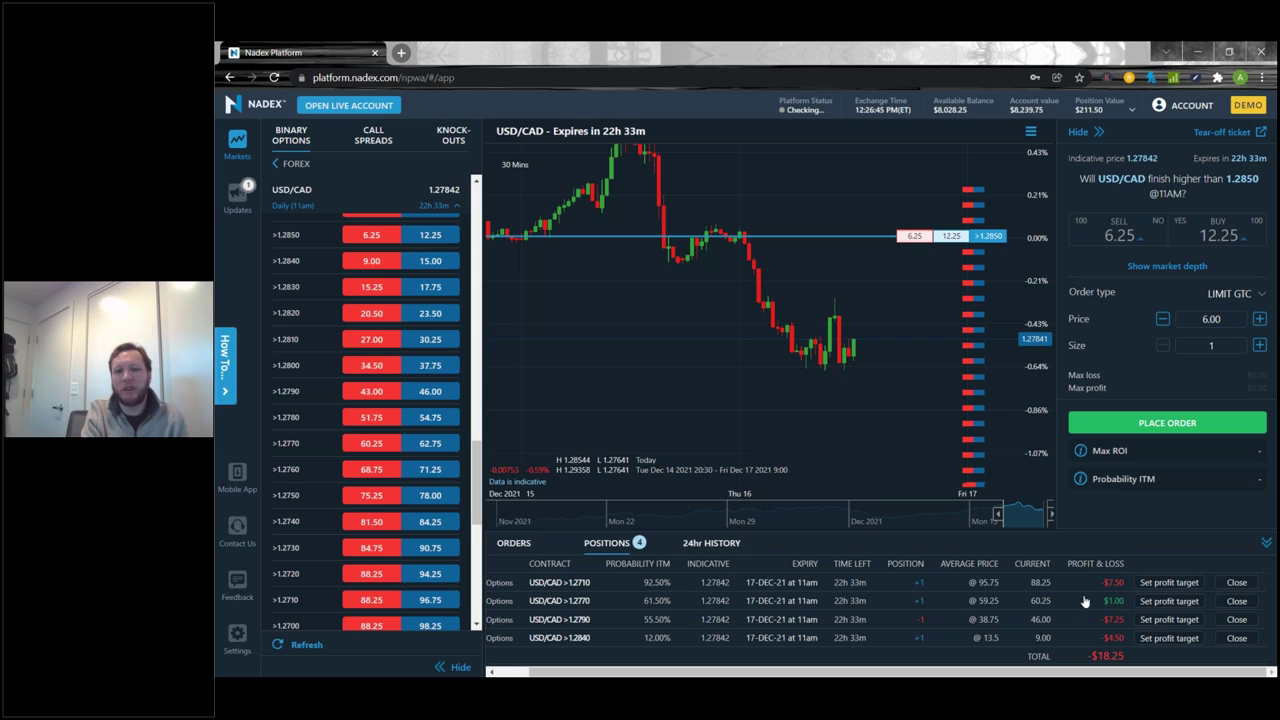
pyautogui.click(1155, 600)
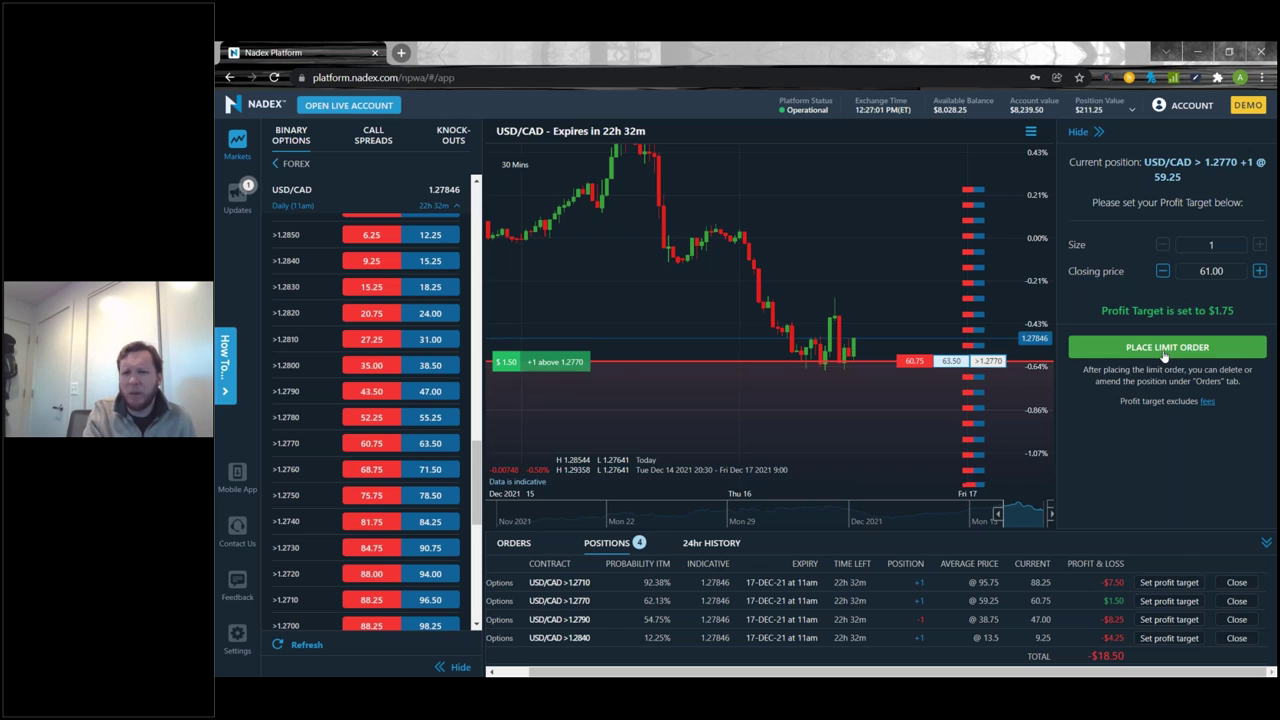
pyautogui.click(1259, 271)
pyautogui.click(1259, 271)
pyautogui.click(1259, 271)
pyautogui.click(1259, 271)
pyautogui.click(1259, 271)
pyautogui.tripleClick(1259, 271)
pyautogui.tripleClick(1259, 271)
pyautogui.doubleClick(1259, 271)
pyautogui.tripleClick(1259, 271)
pyautogui.tripleClick(1259, 271)
pyautogui.doubleClick(1259, 271)
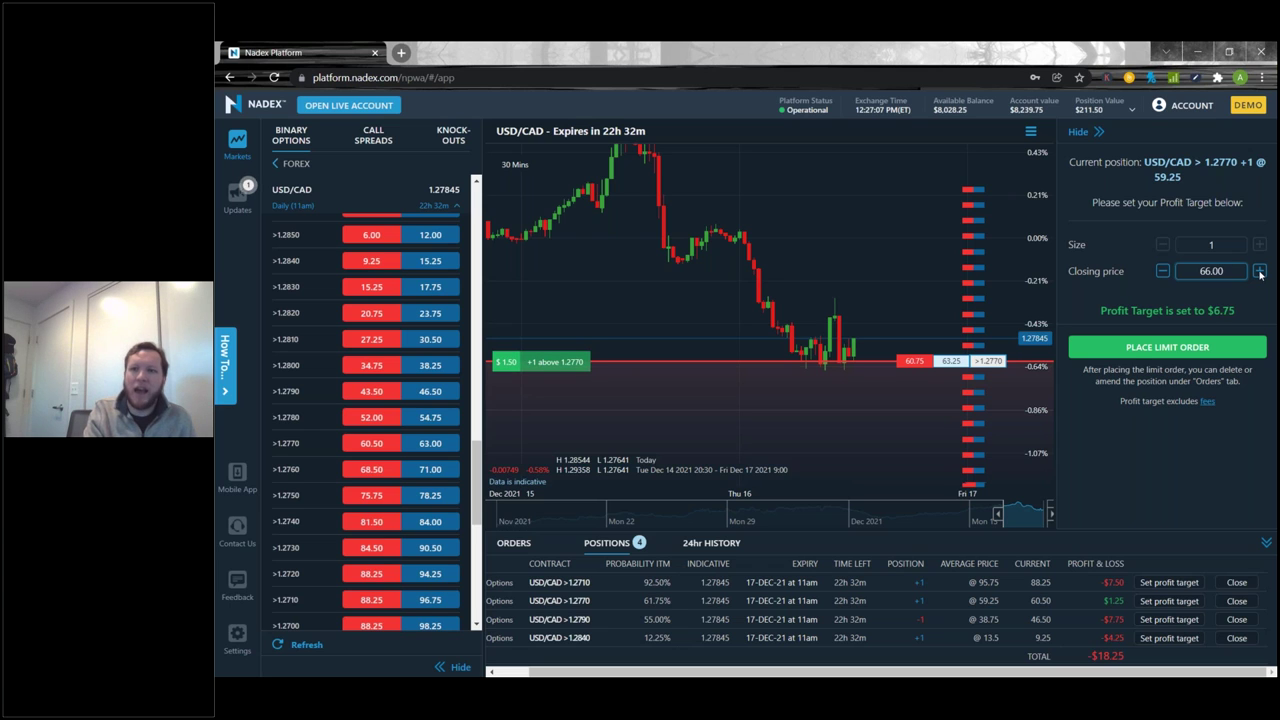
# Set the closing price to 70 for a $10.75 profit and place the limit order
pyautogui.moveTo(1232, 271); pyautogui.dragTo(1151, 272)
pyautogui.write('70')
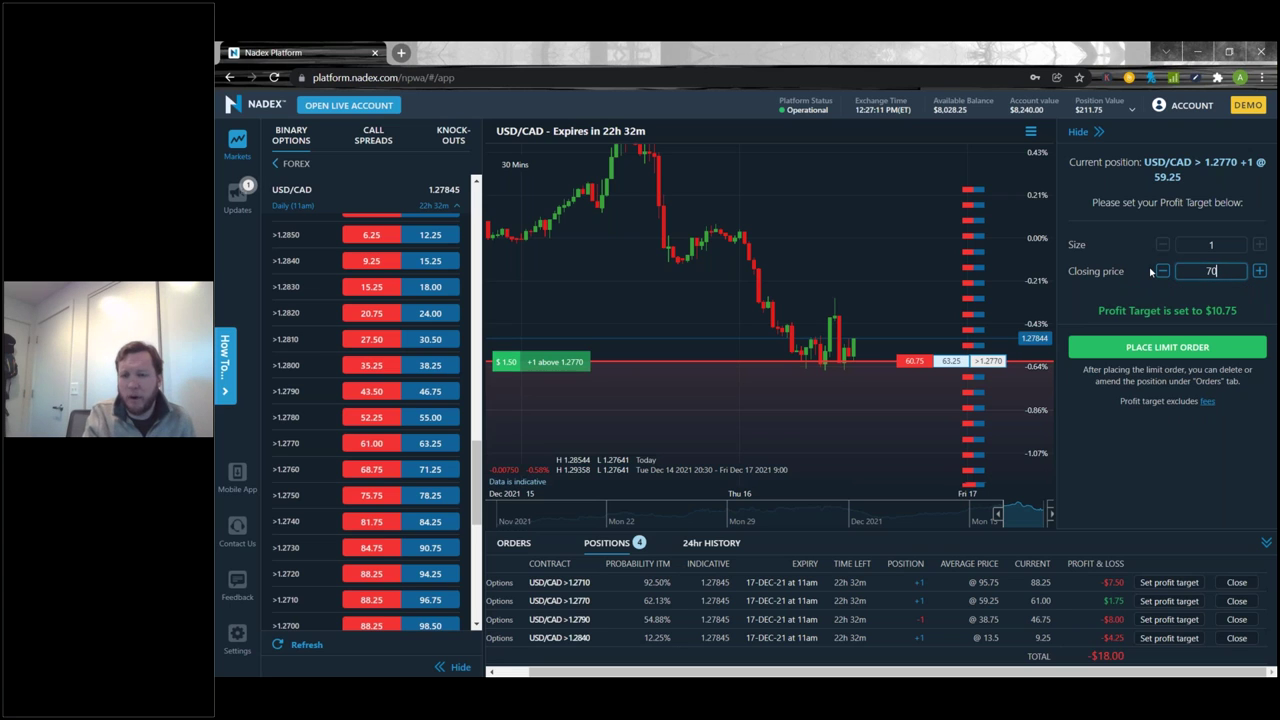
pyautogui.click(1214, 314)
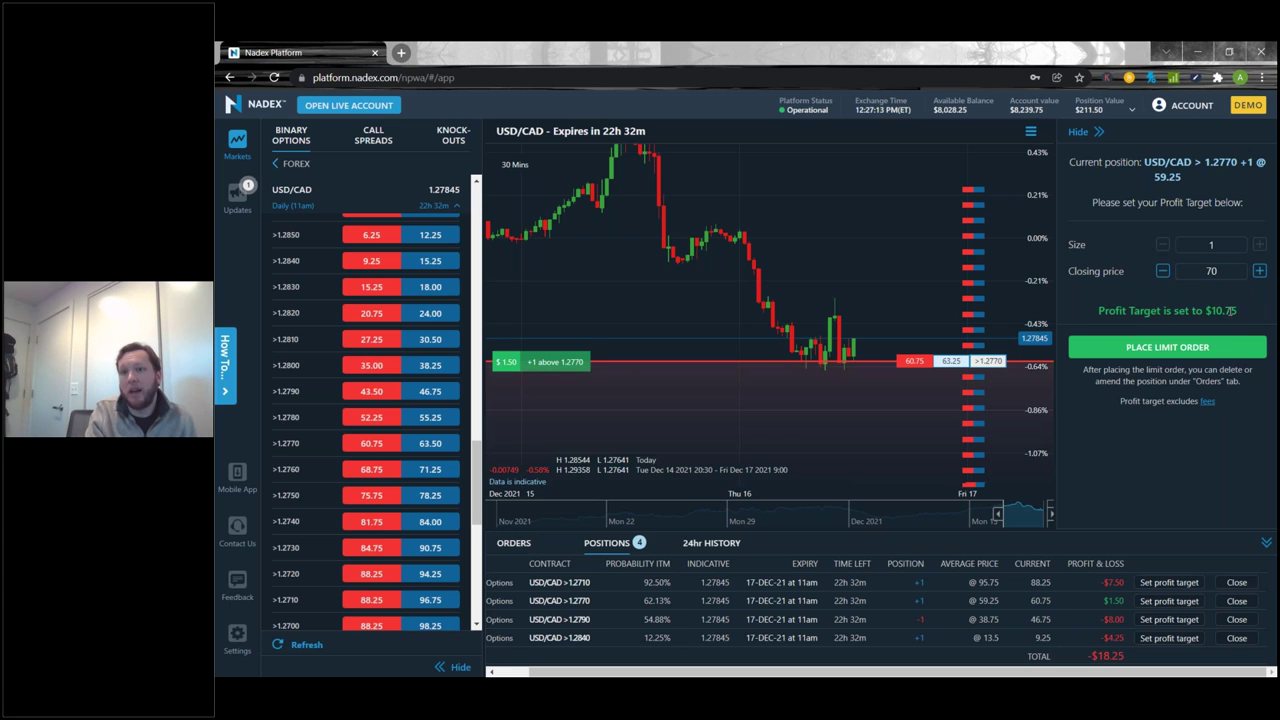
pyautogui.doubleClick(1214, 314)
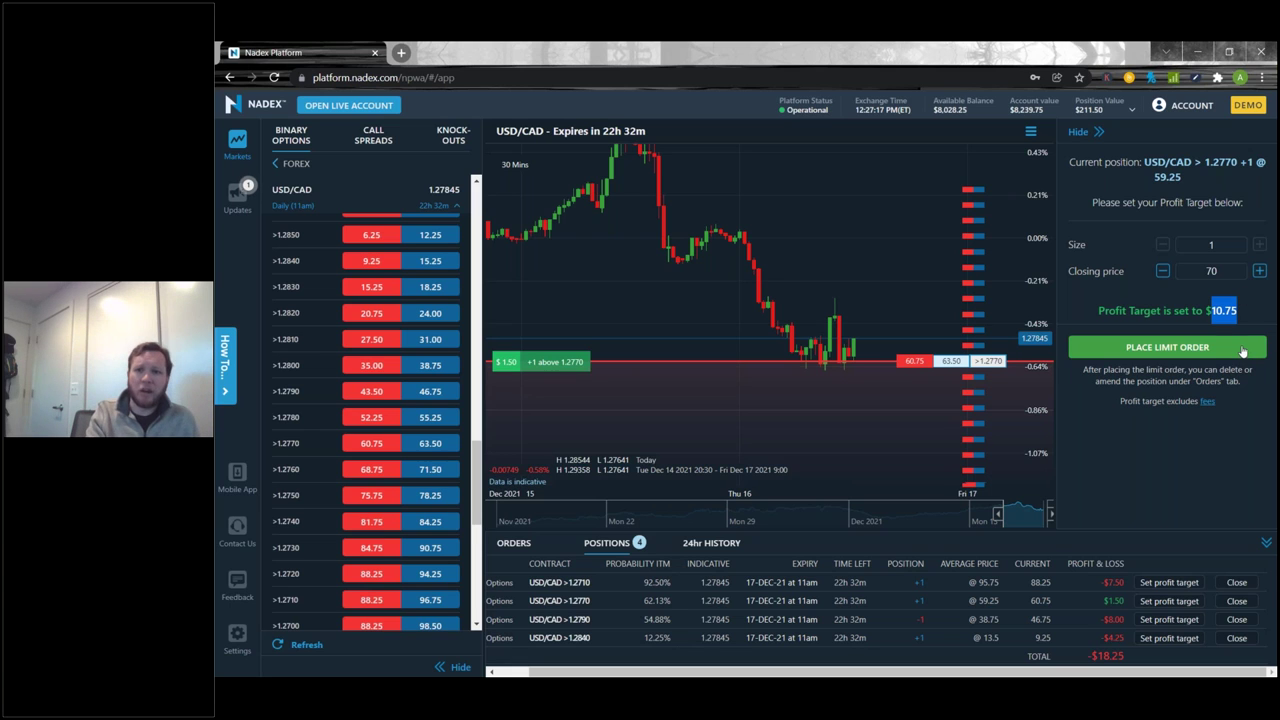
pyautogui.click(1243, 349)
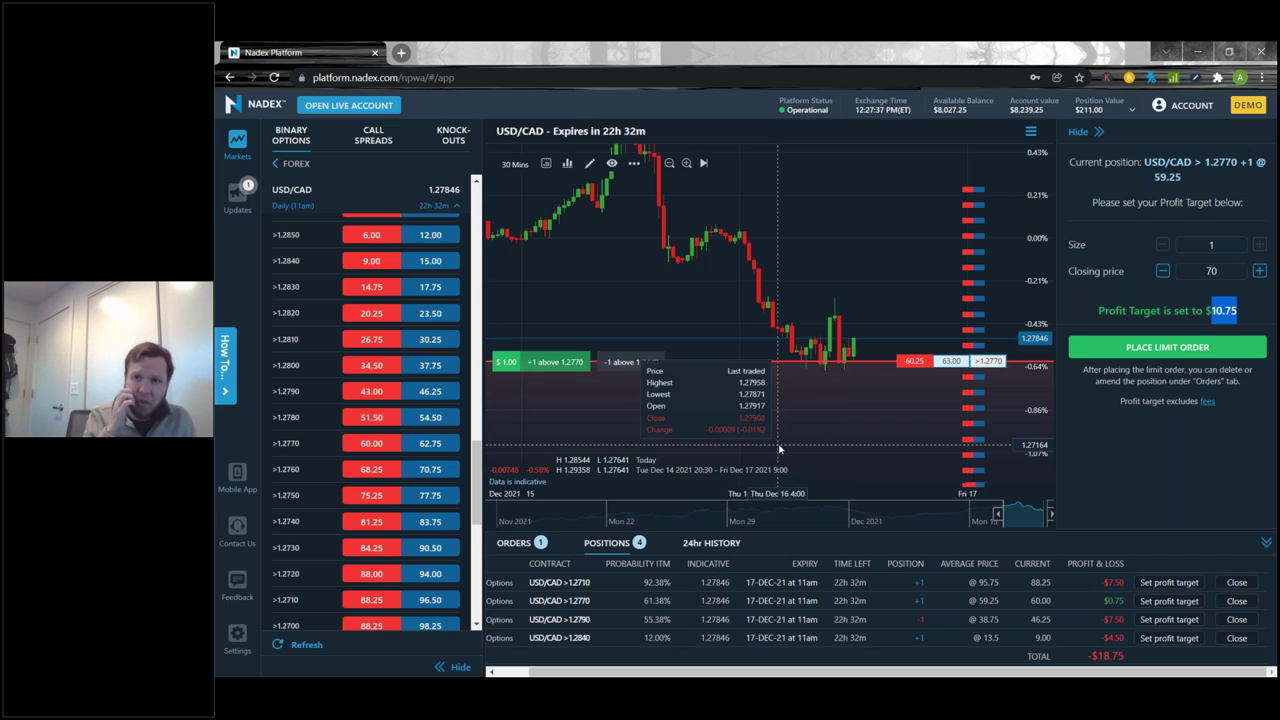
# Close the one-lot USD/CAD >1.2770 position at market 60.75 for a $1.50 profit
pyautogui.click(1238, 602)
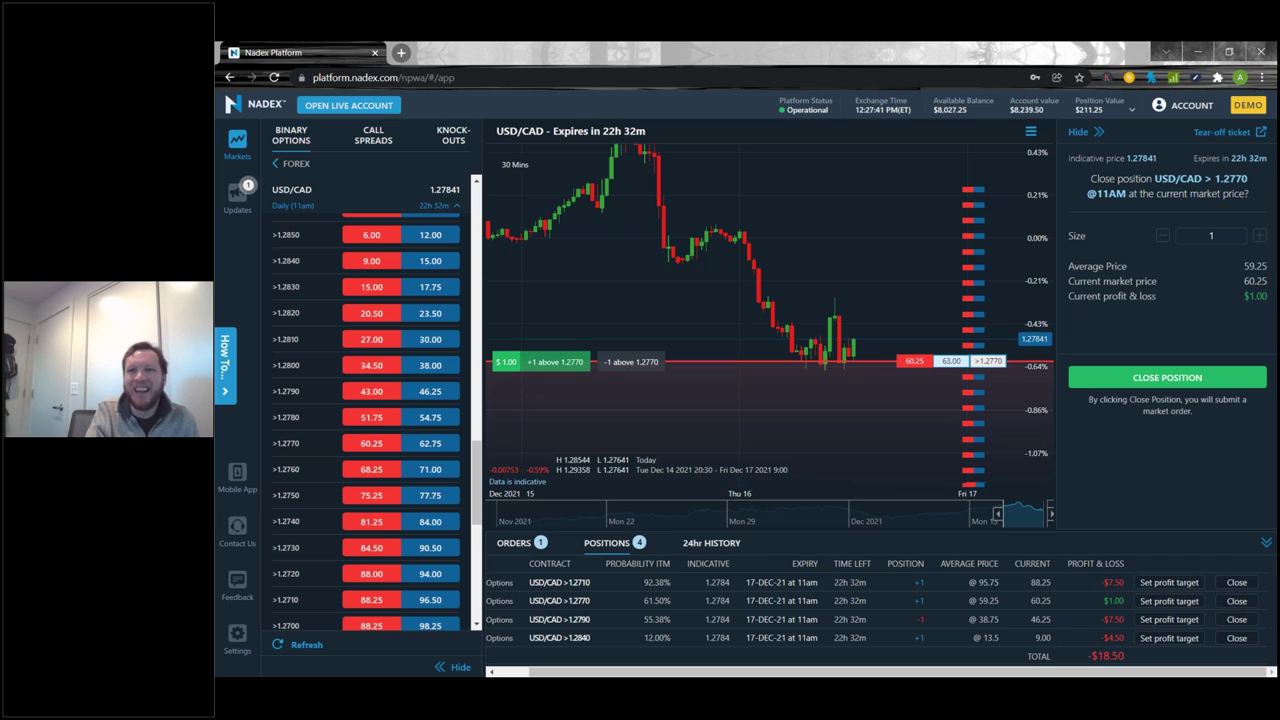
pyautogui.moveTo(1080, 238); pyautogui.dragTo(1198, 271)
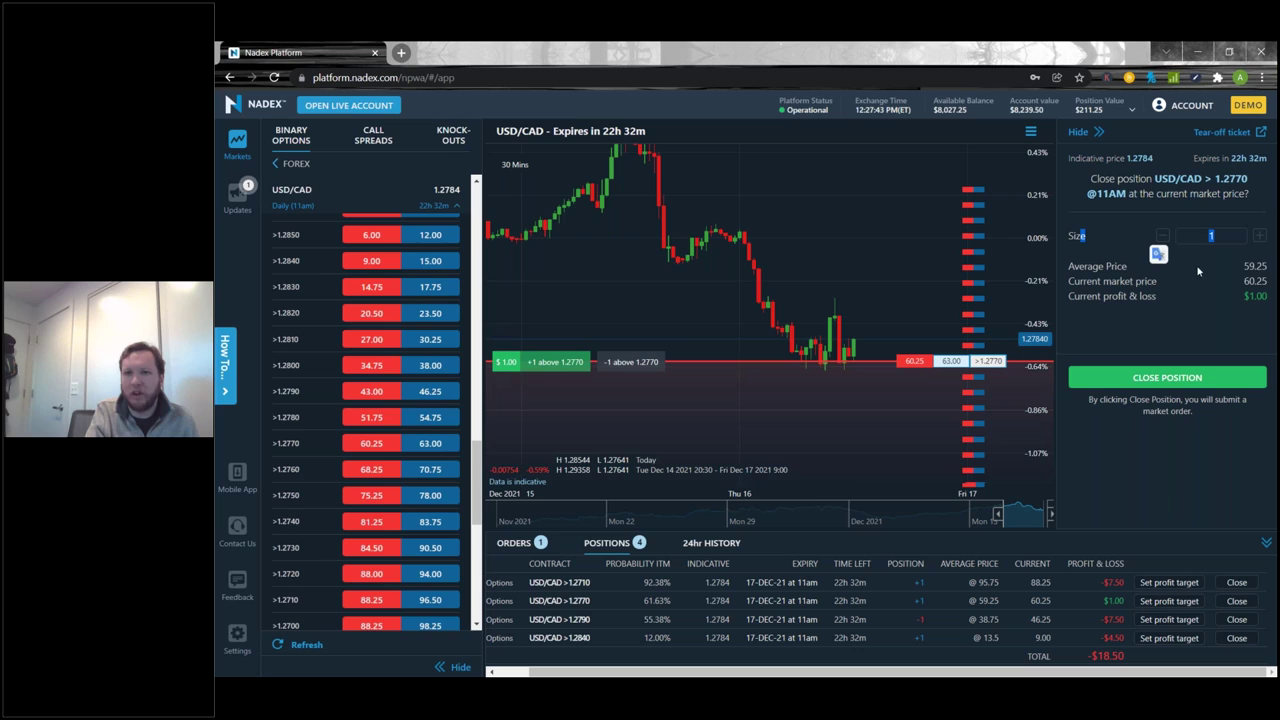
pyautogui.click(1245, 267)
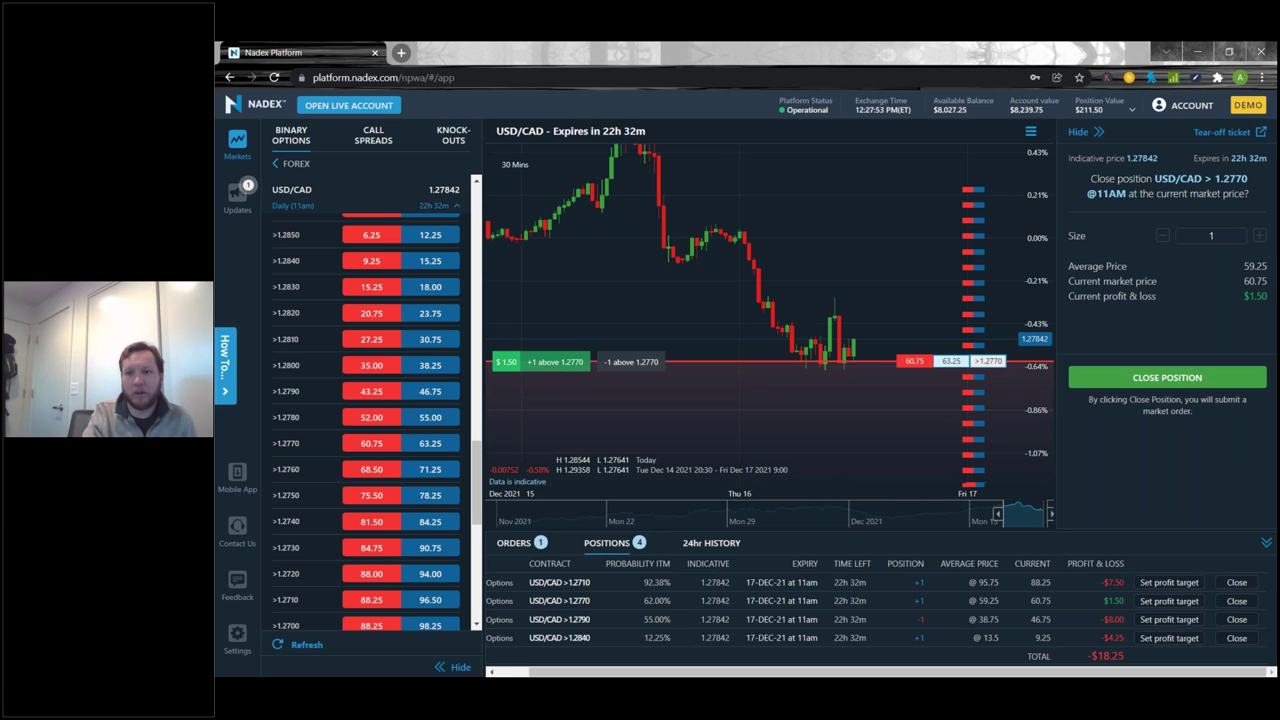
pyautogui.click(1206, 388)
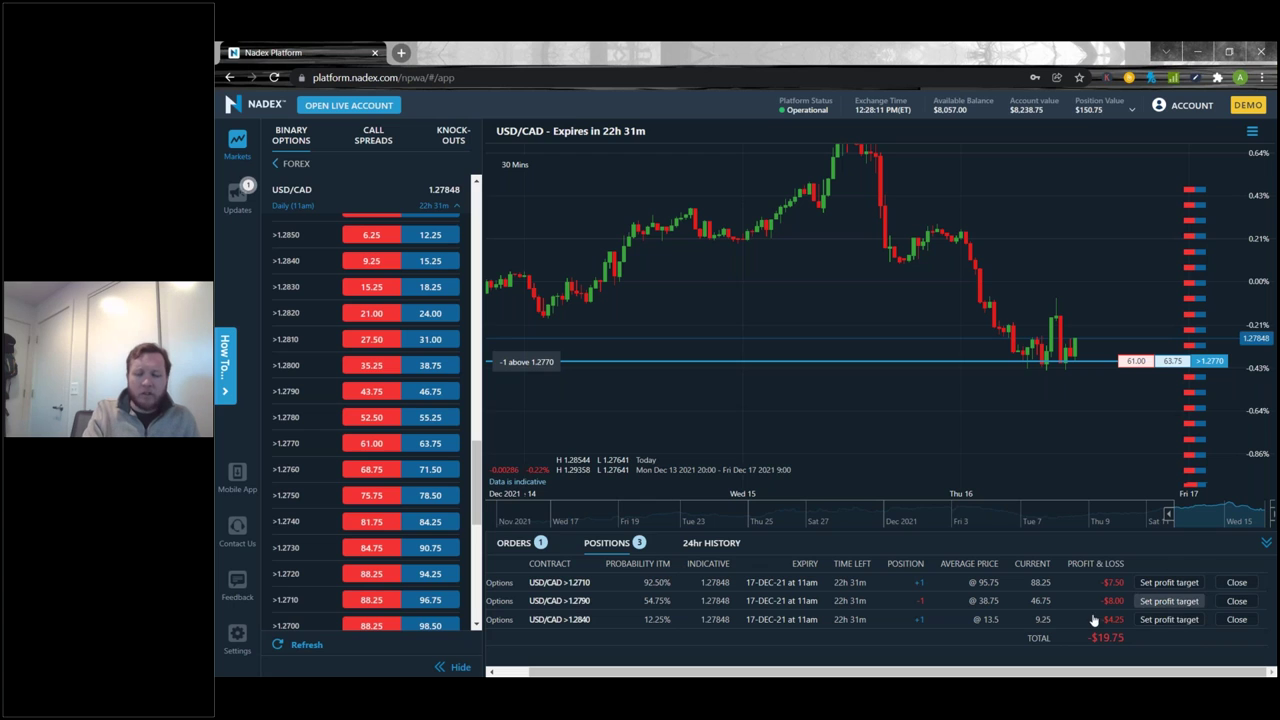
# Sell the single >1.2710 contract with a market order at 88.25
pyautogui.click(1037, 586)
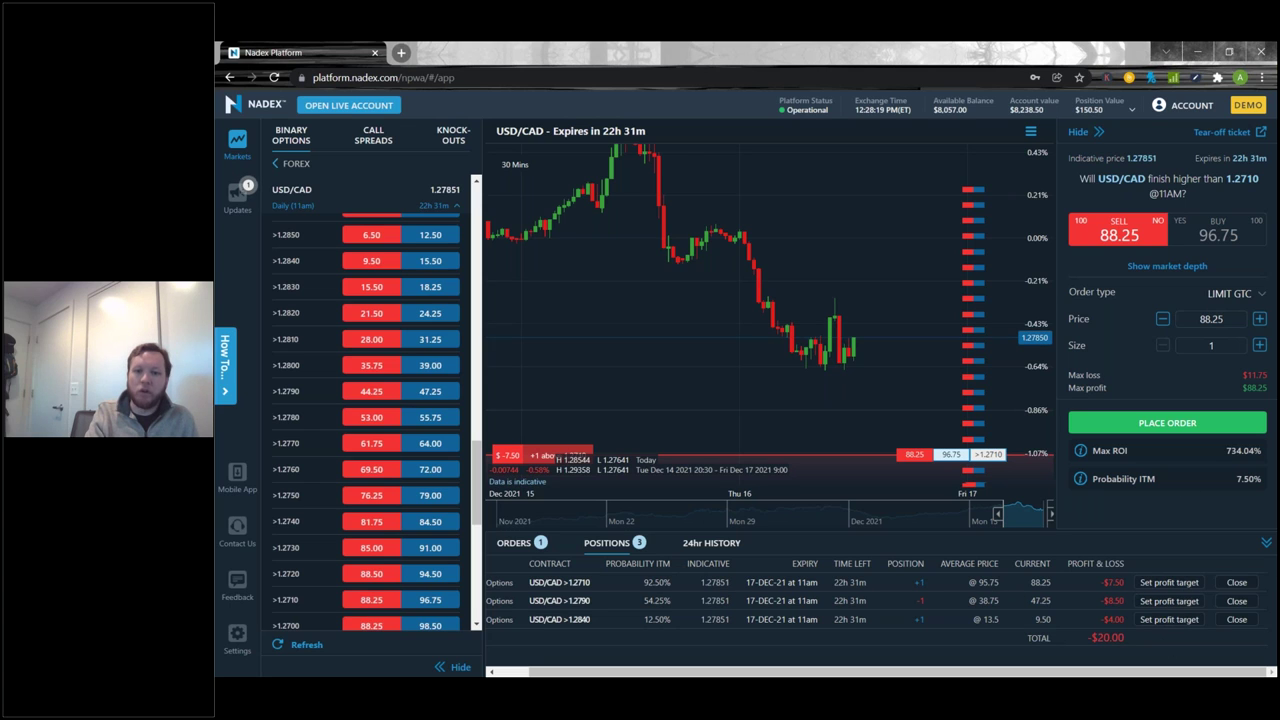
pyautogui.click(1244, 296)
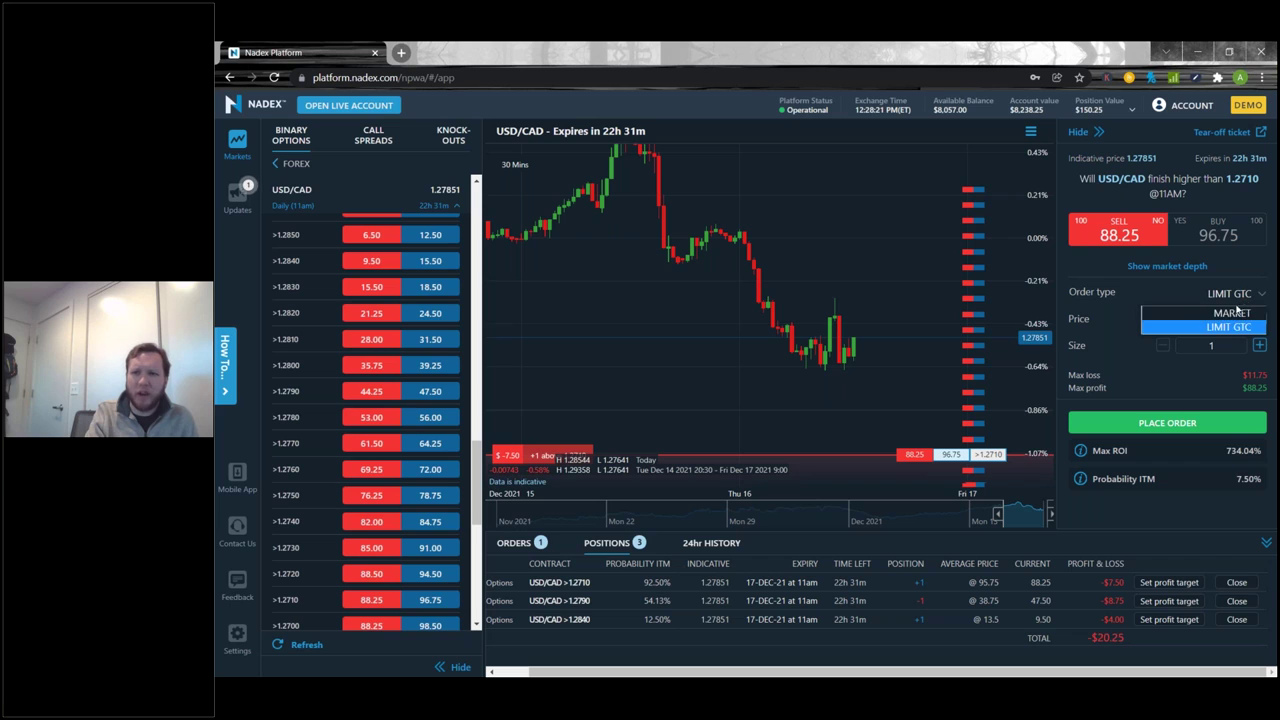
pyautogui.click(1240, 324)
pyautogui.press('Down')
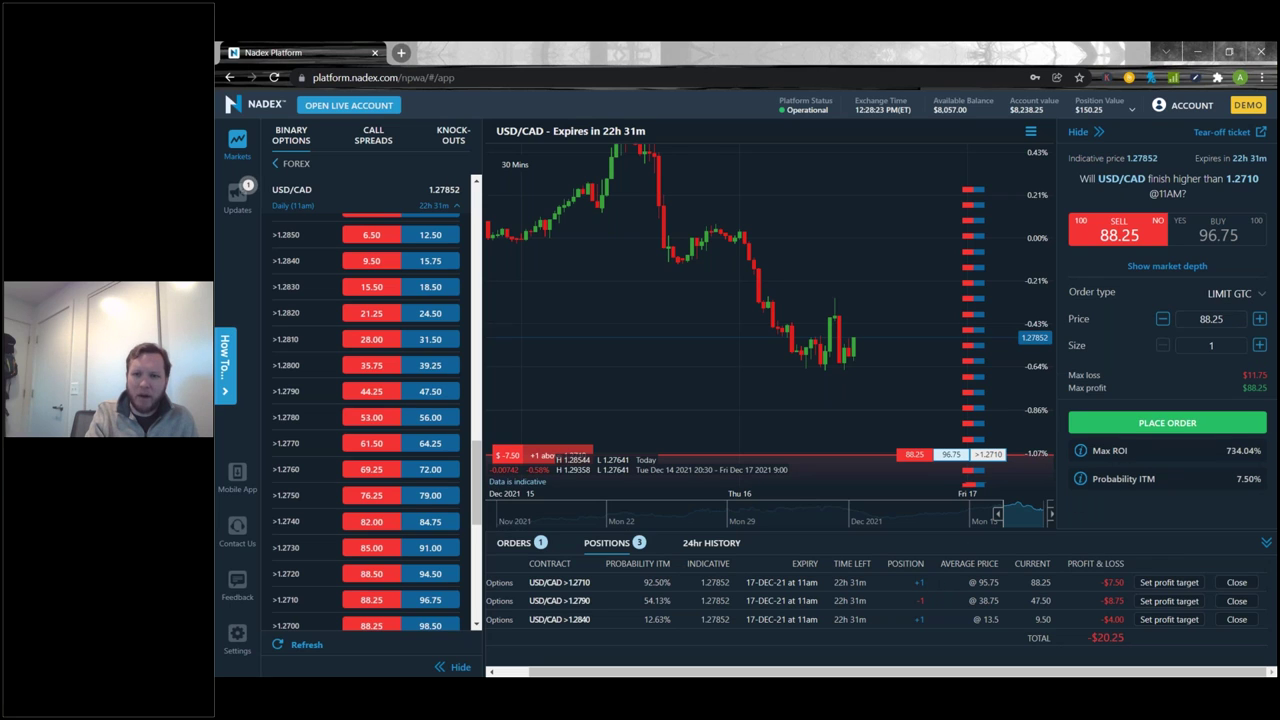
pyautogui.click(1222, 293)
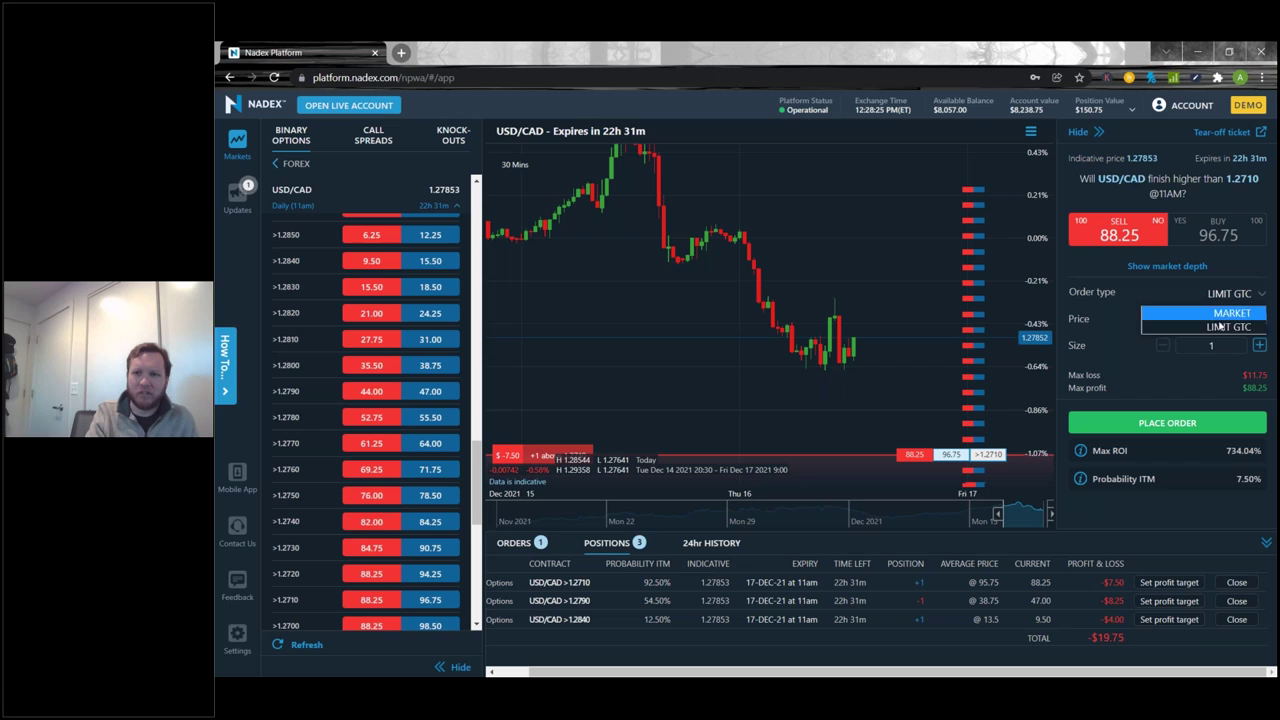
pyautogui.press('Up')
pyautogui.click(1220, 315)
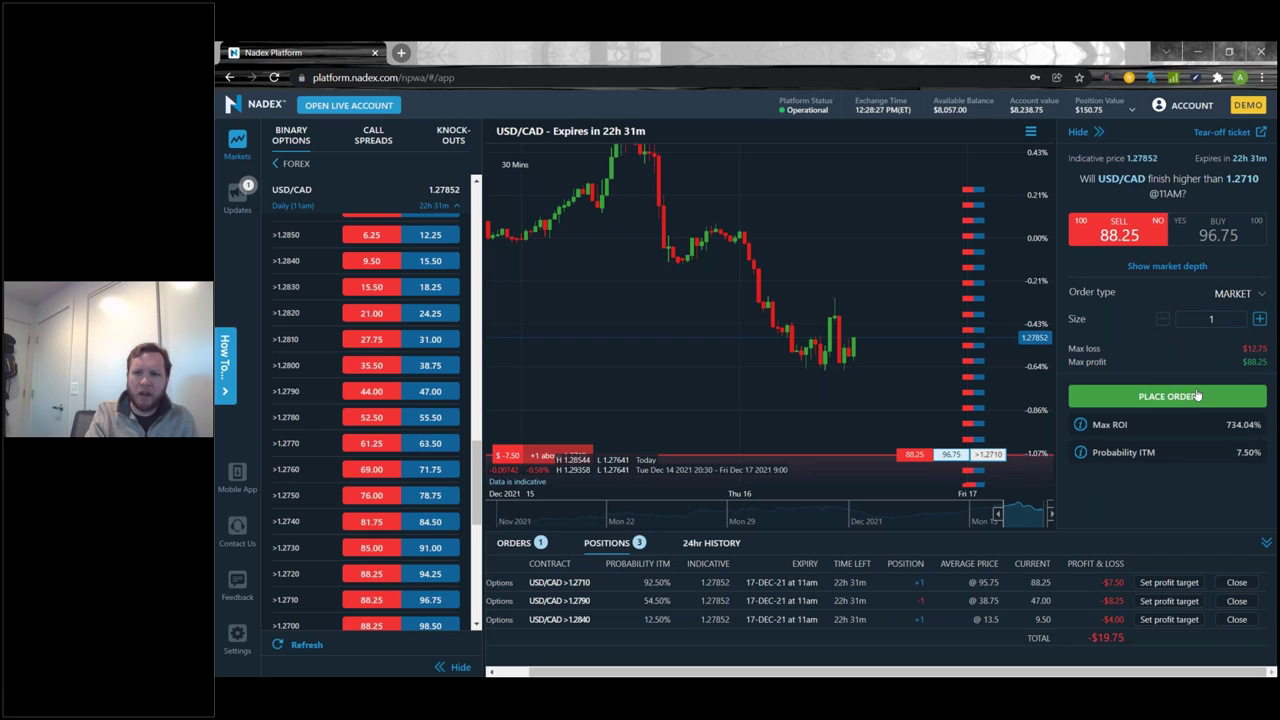
pyautogui.click(1167, 396)
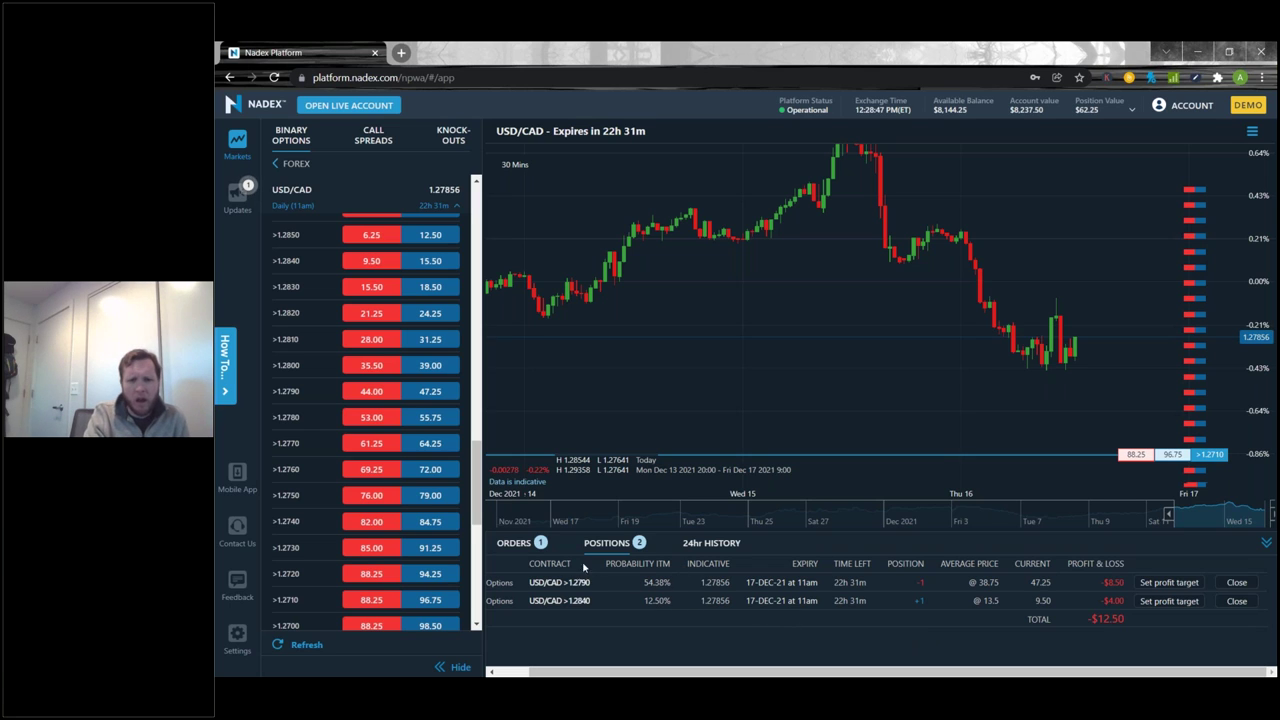
# Delete the working >1.2770 order at 70 from the Orders list
pyautogui.click(515, 543)
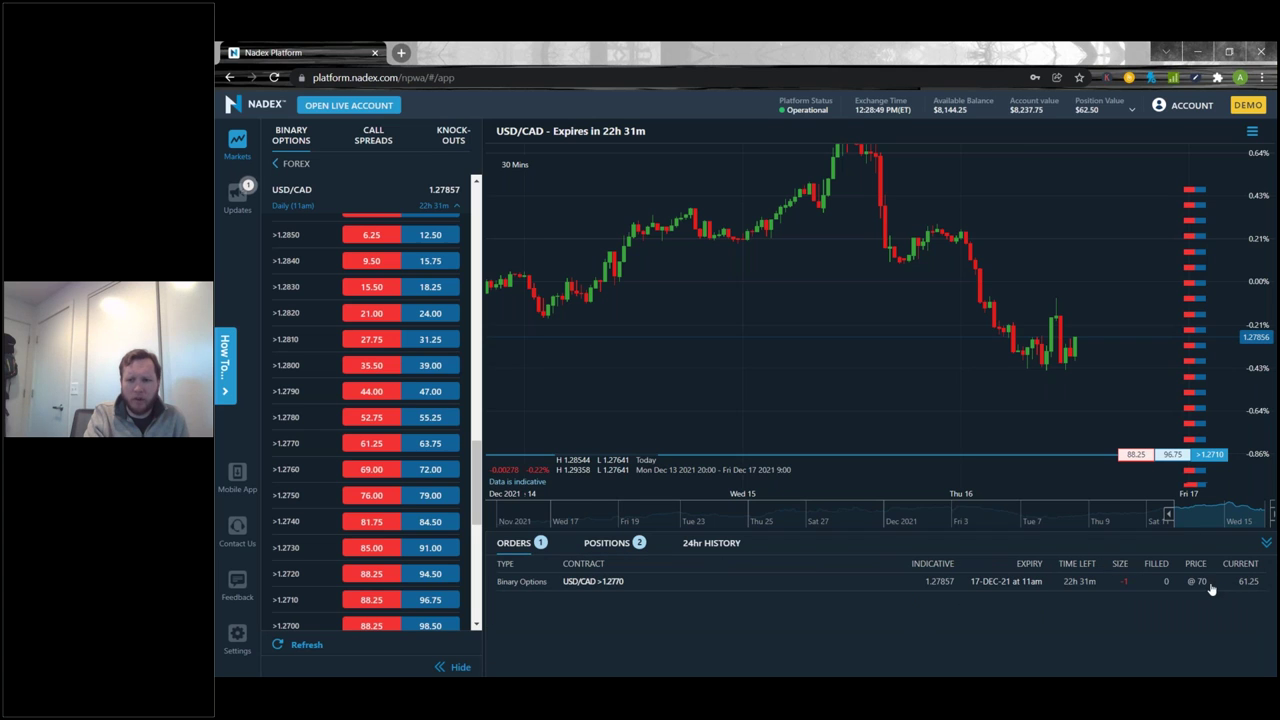
pyautogui.click(1141, 590)
pyautogui.click(1124, 423)
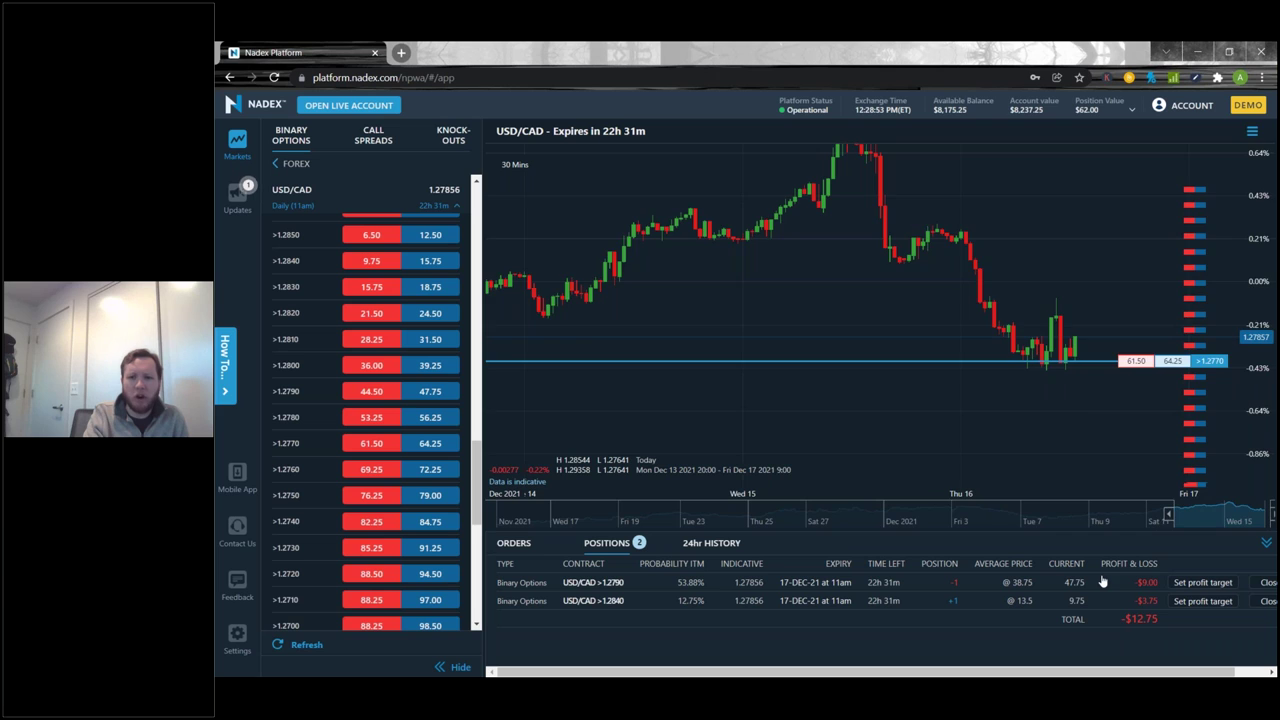
# Load a ticket for the USD/CAD >1.2840 contract and switch it to buying
pyautogui.click(1106, 583)
pyautogui.click(1091, 603)
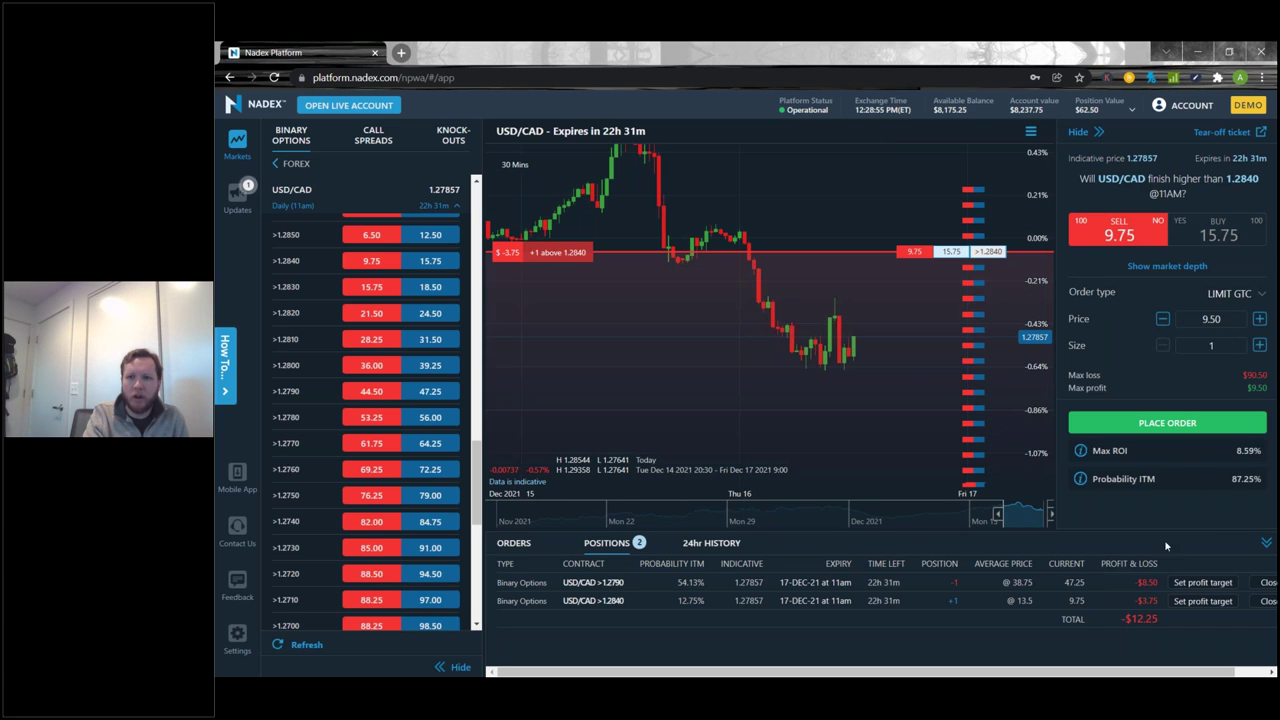
pyautogui.click(1240, 228)
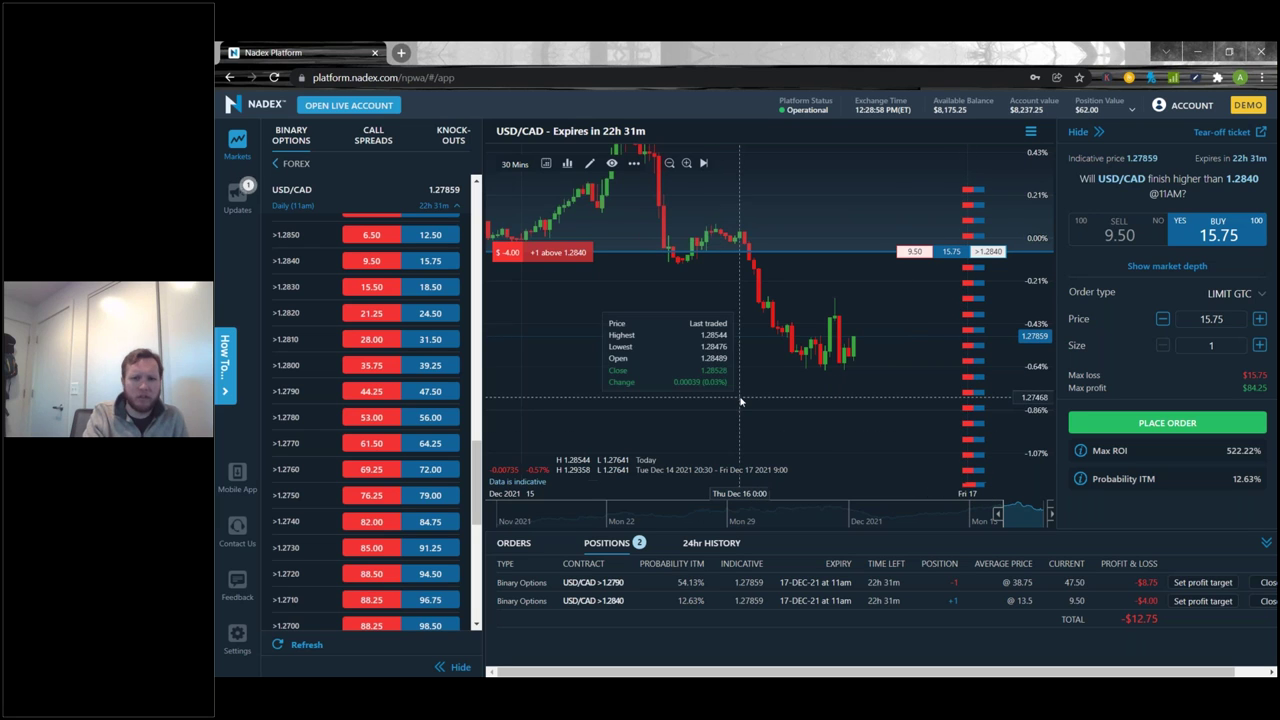
# Show all strikes and place a limit GTC buy for >1.2760 at 40
pyautogui.press('s')
pyautogui.click(760, 345)
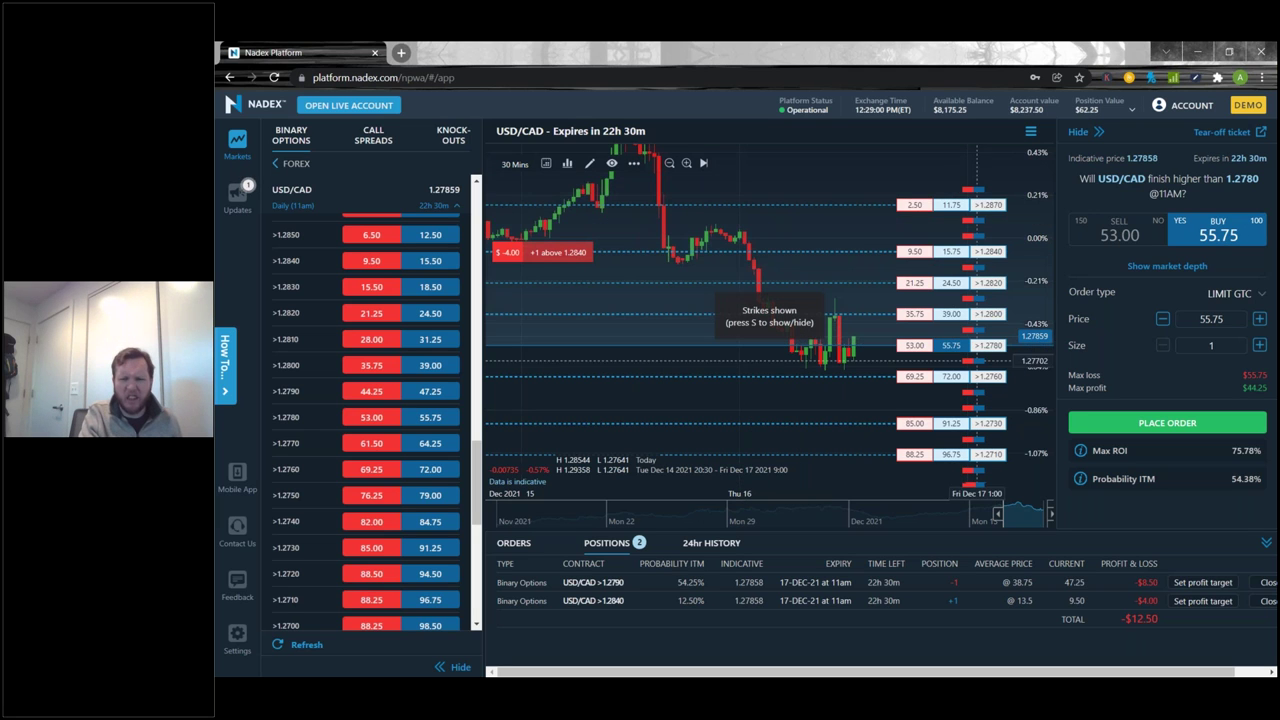
pyautogui.click(770, 376)
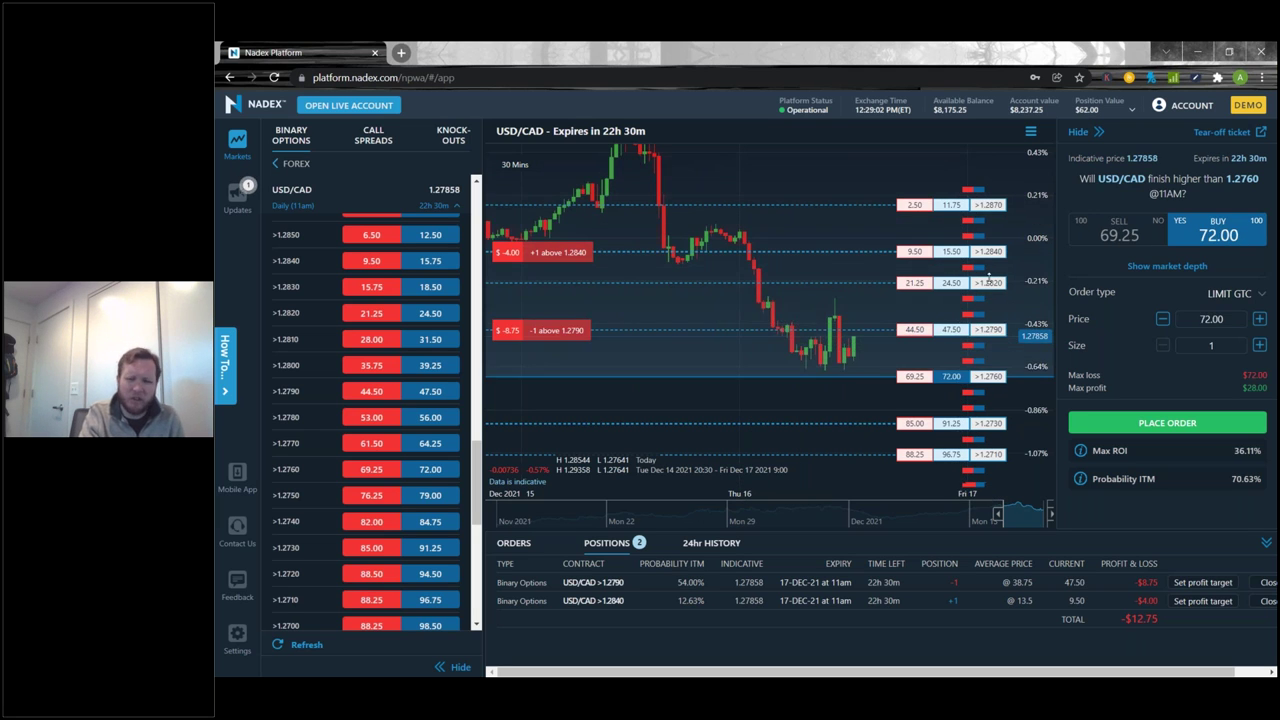
pyautogui.click(1239, 295)
pyautogui.click(1231, 313)
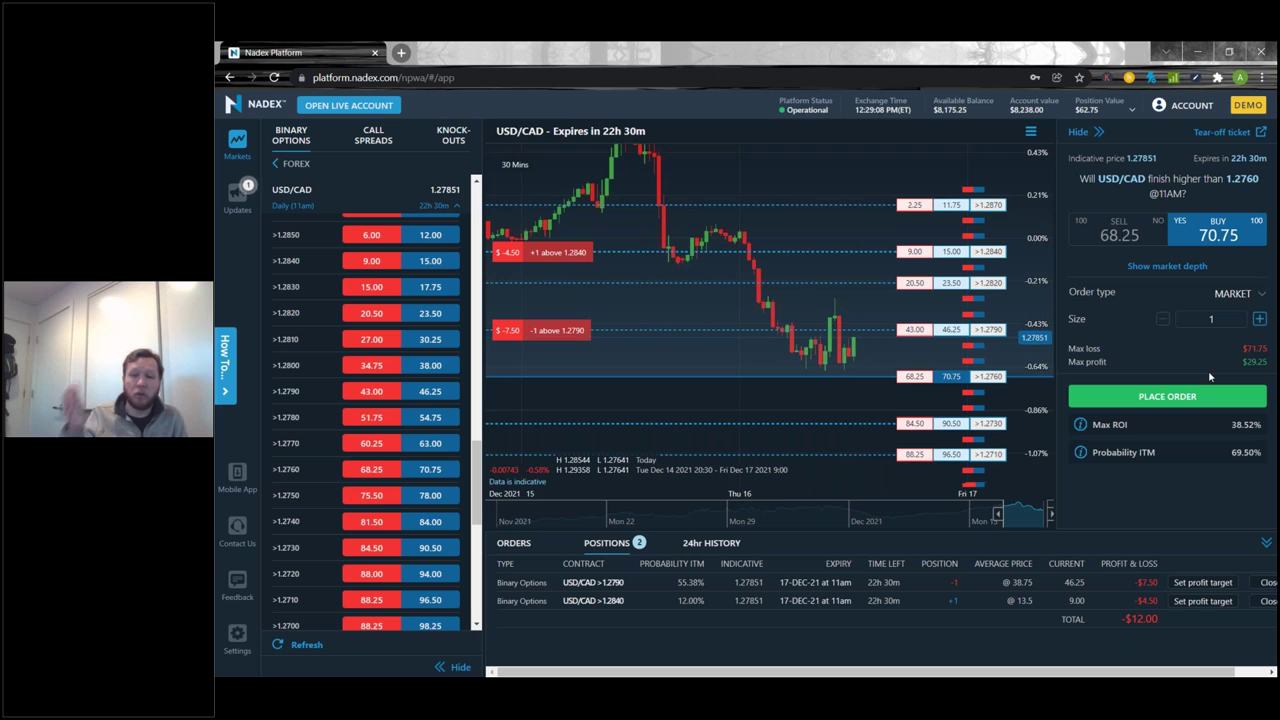
pyautogui.click(1222, 296)
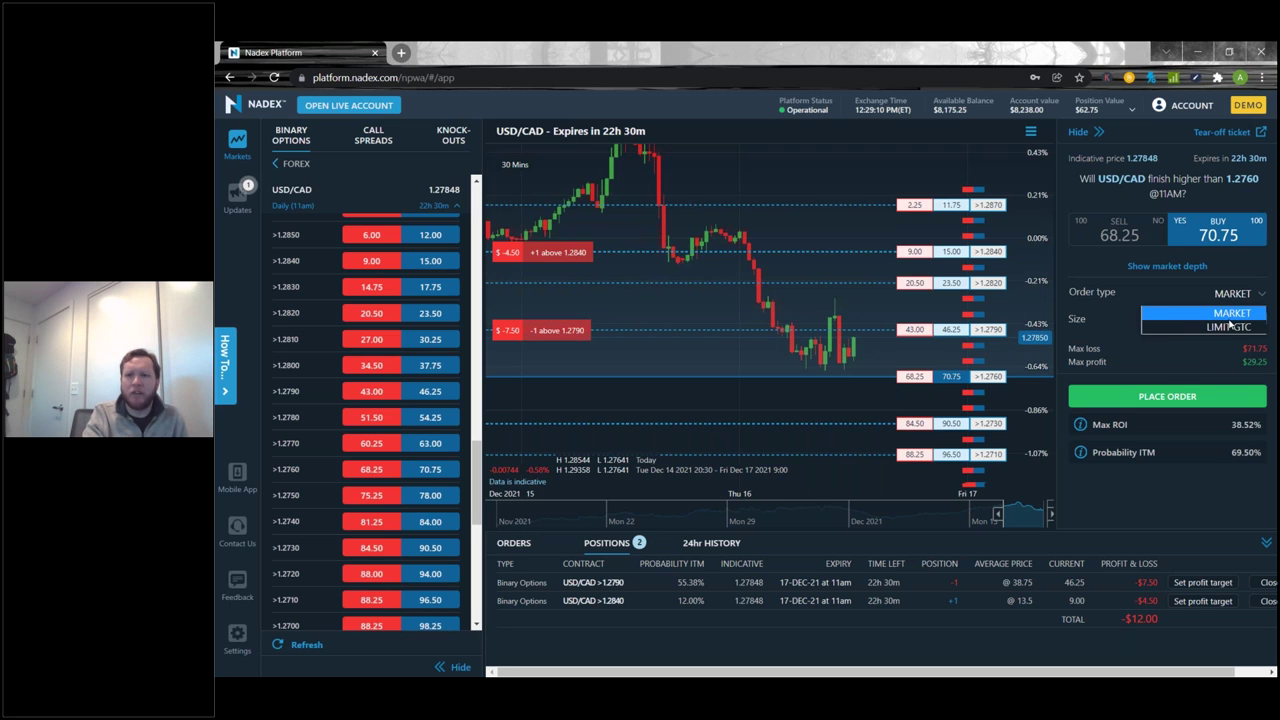
pyautogui.click(1227, 327)
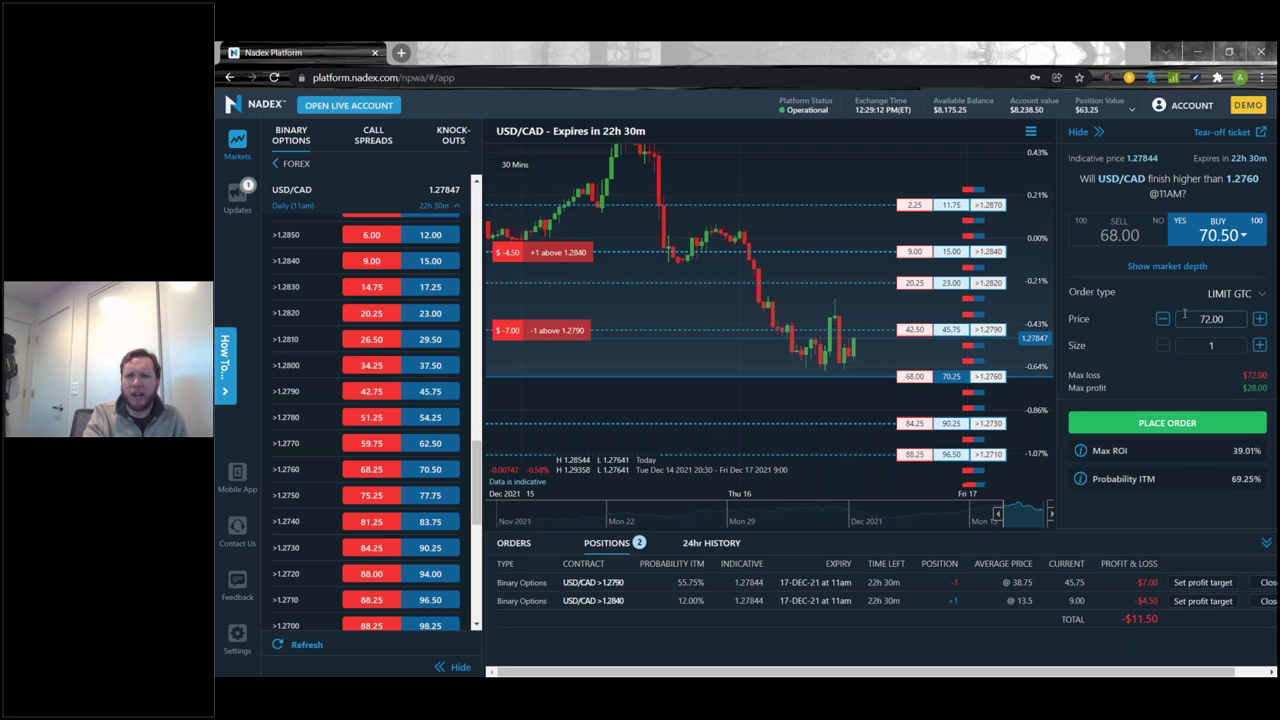
pyautogui.click(1167, 266)
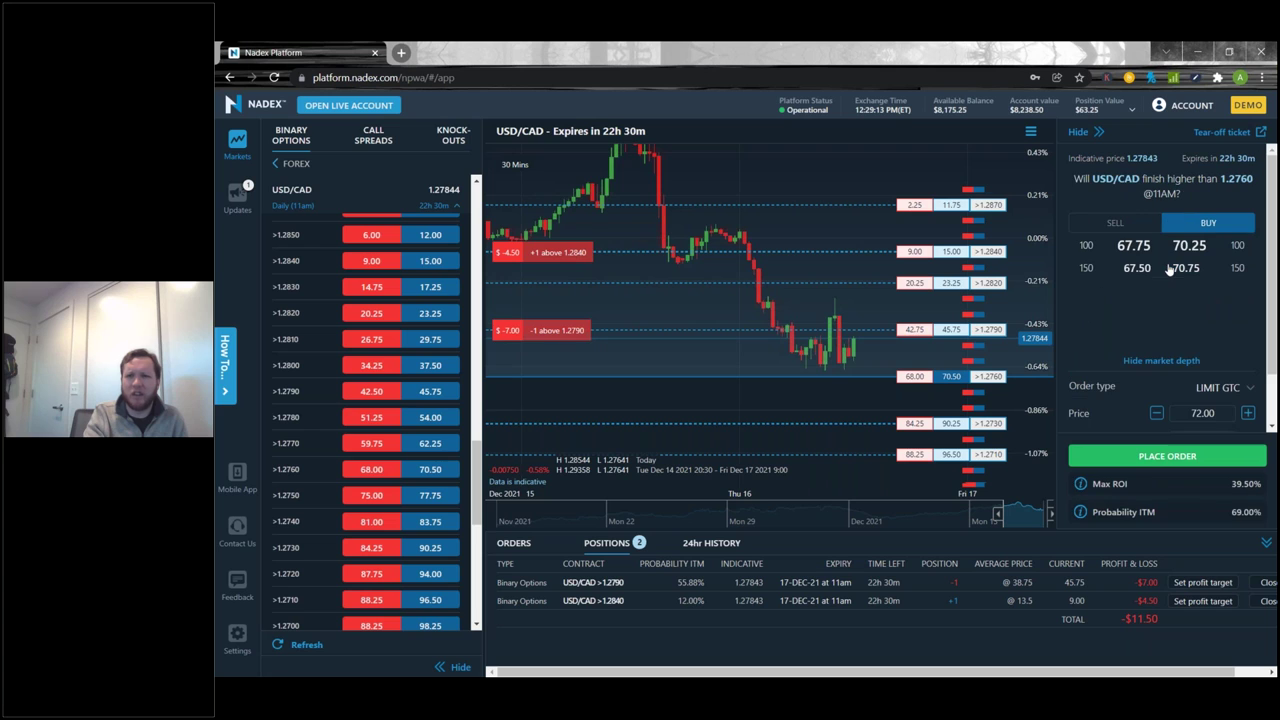
pyautogui.click(1172, 362)
pyautogui.doubleClick(1237, 318)
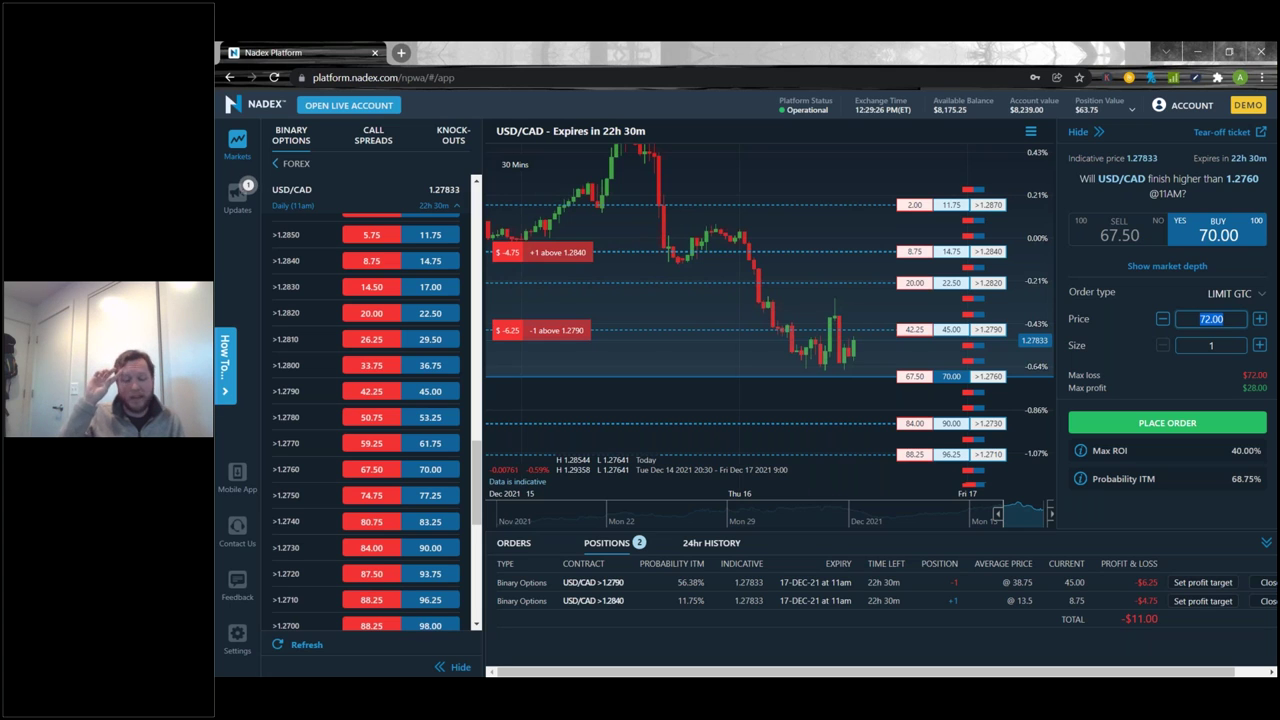
pyautogui.write('4')
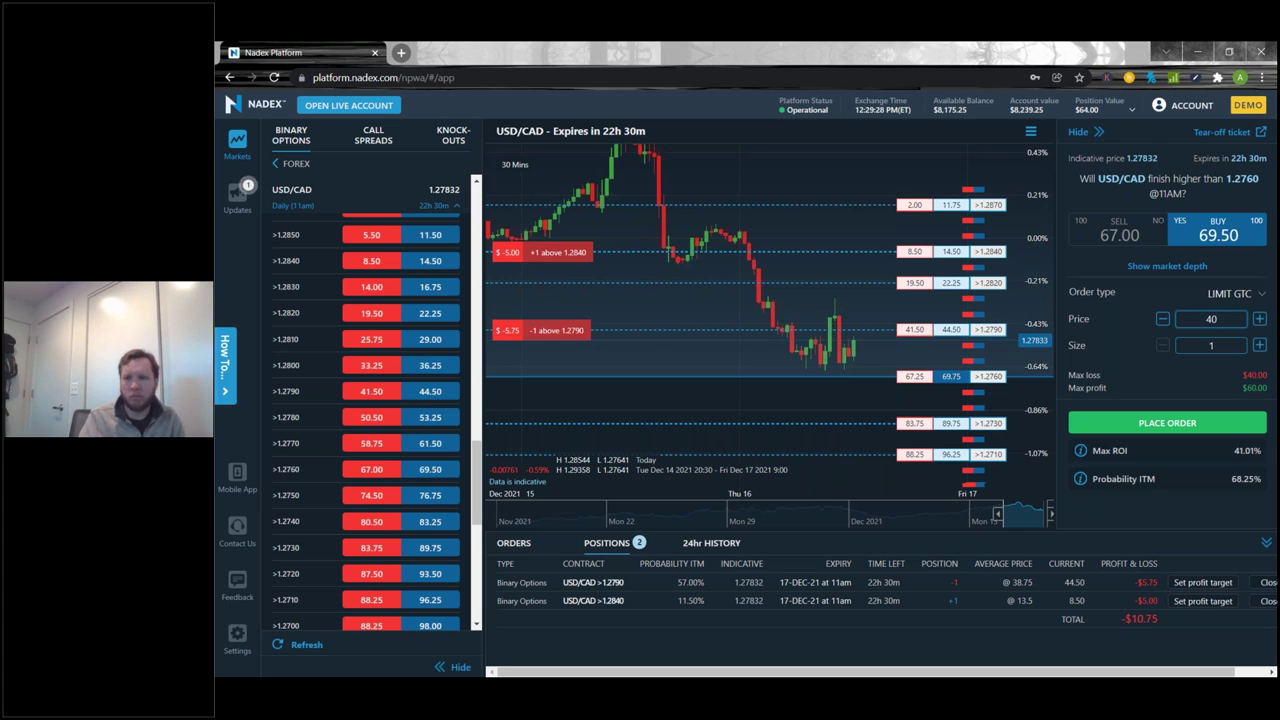
pyautogui.write('0')
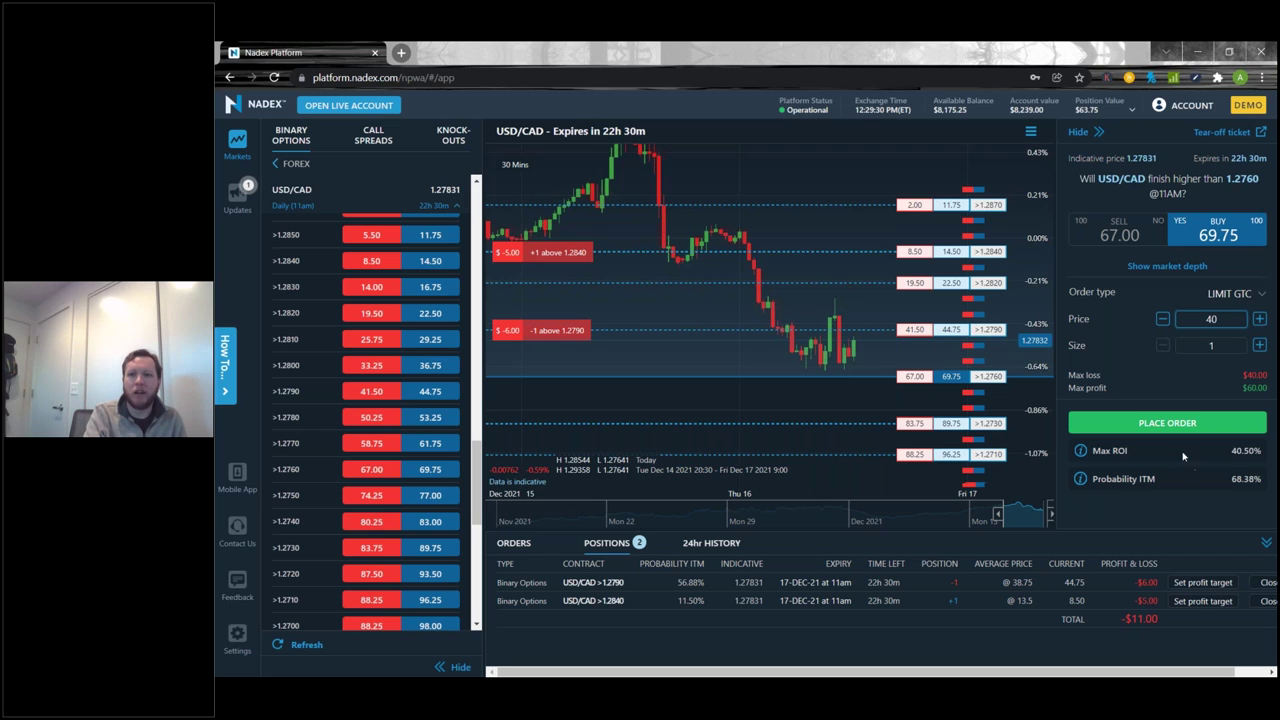
pyautogui.click(1159, 428)
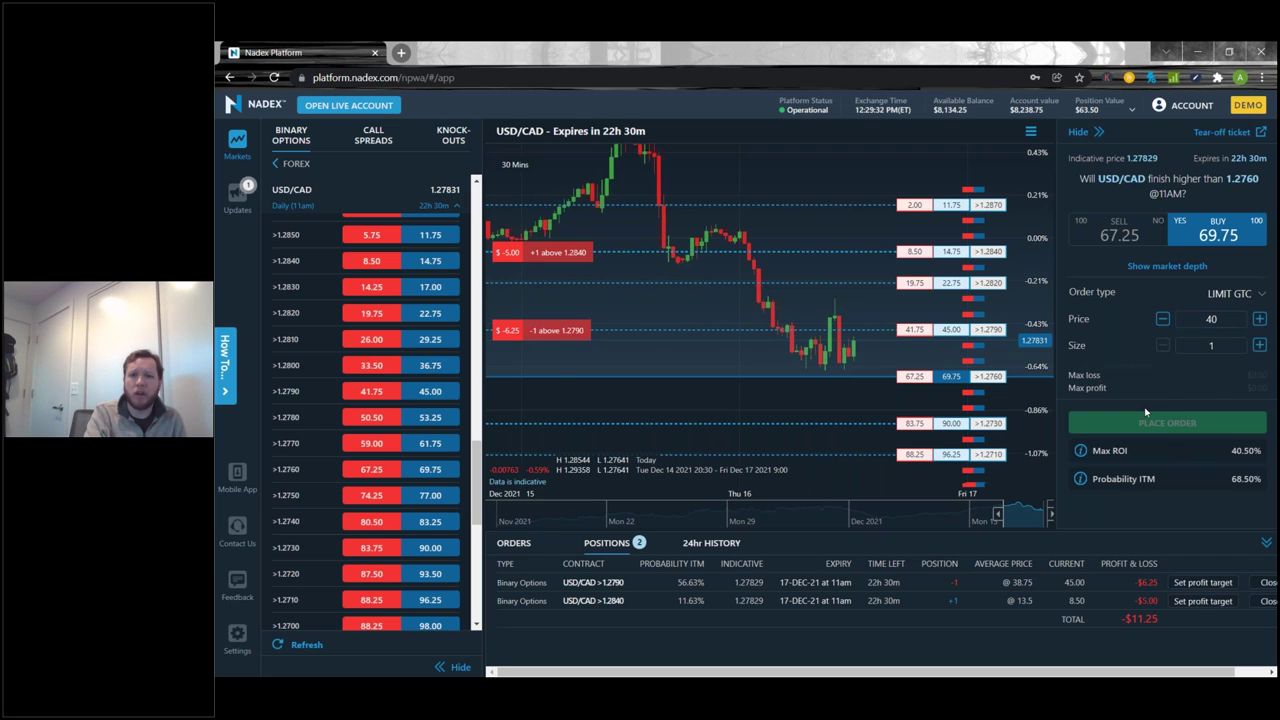
# Place a second >1.2760 limit buy at 45 and view the working orders
pyautogui.click(1164, 267)
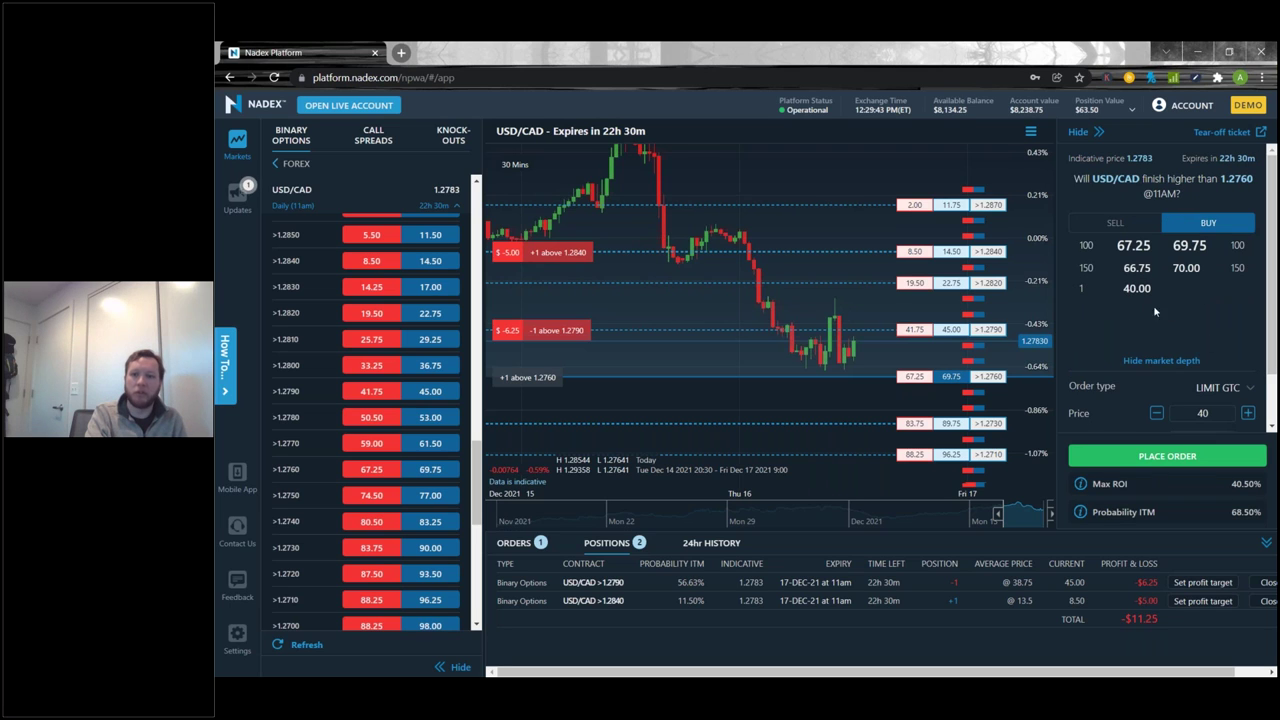
pyautogui.click(1187, 412)
pyautogui.write('45')
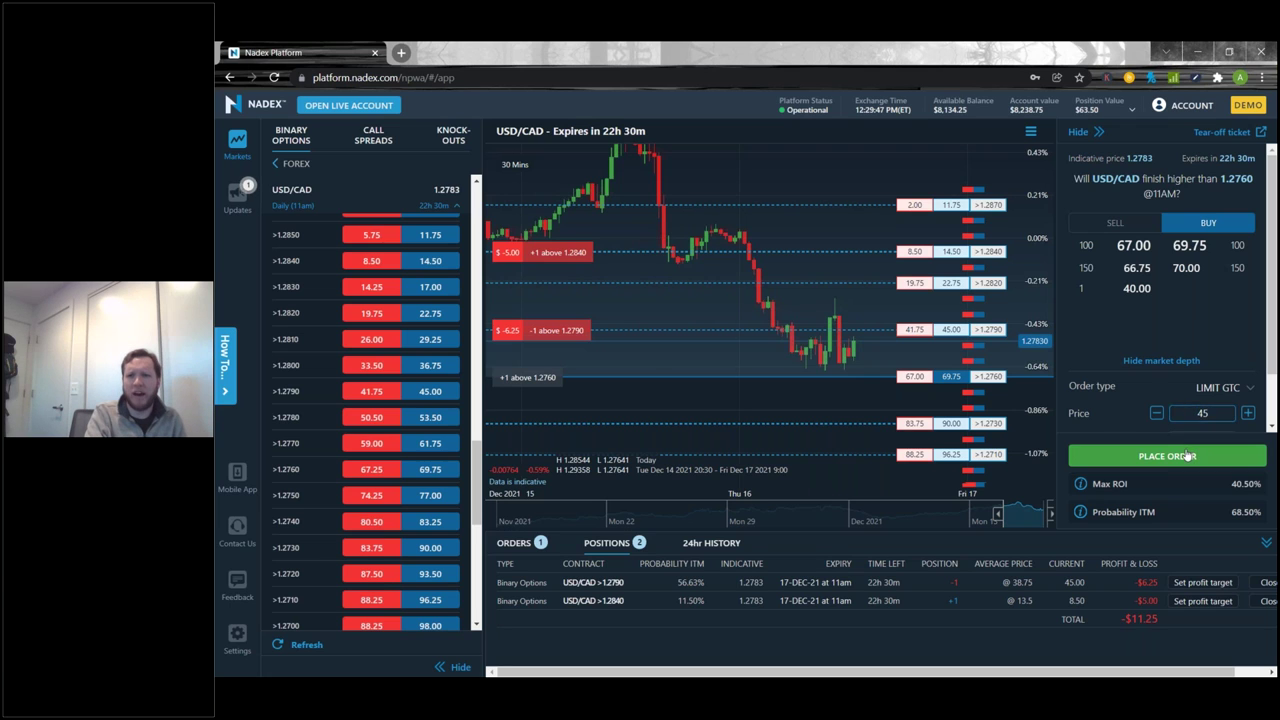
pyautogui.click(1188, 456)
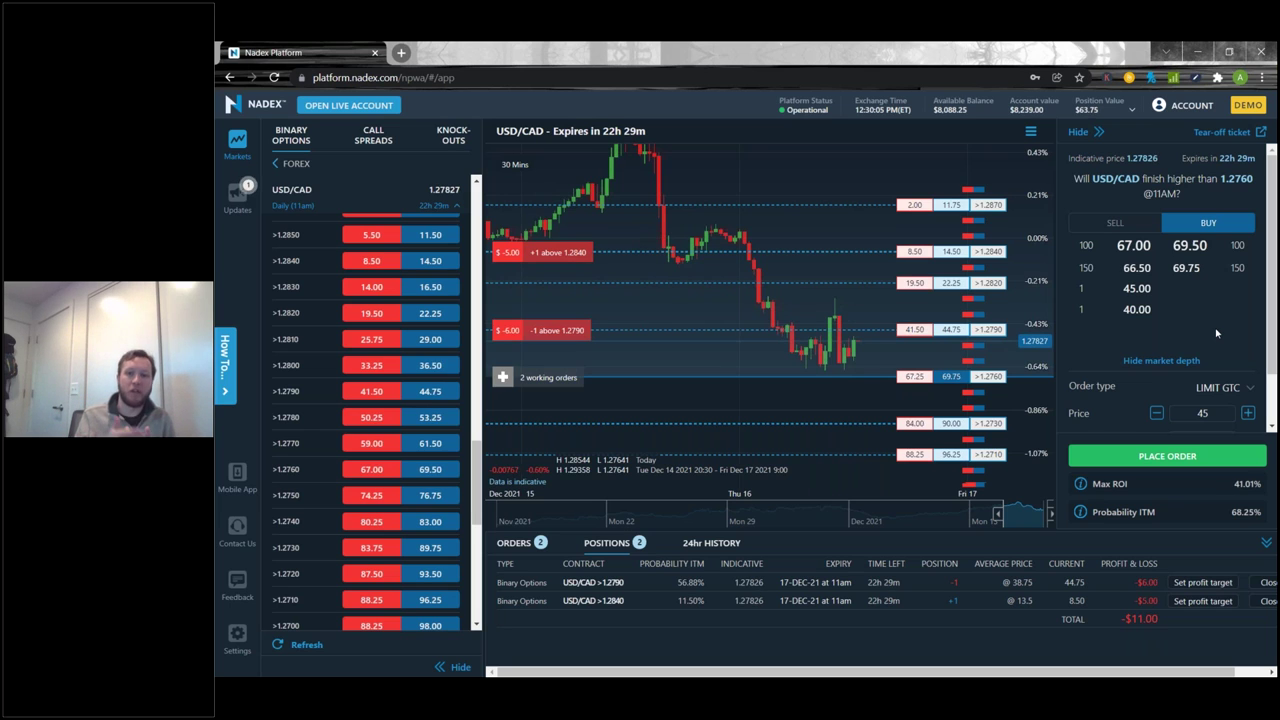
pyautogui.click(513, 542)
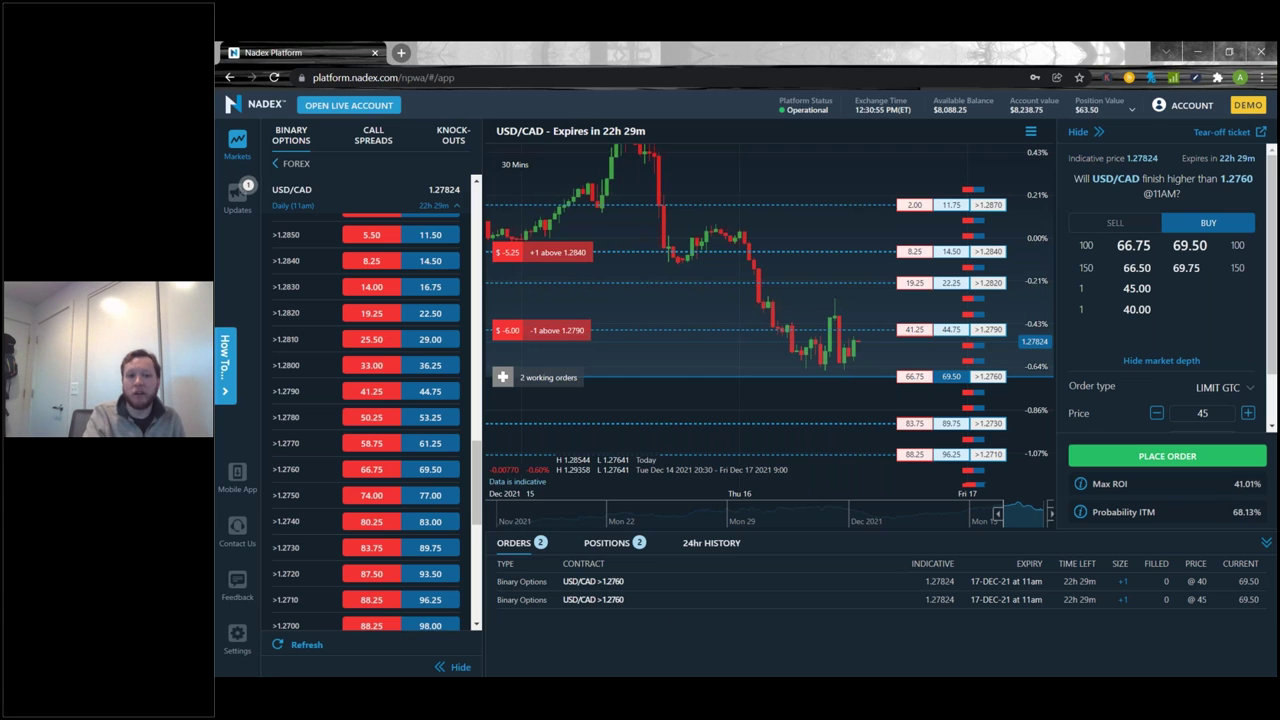
# Delete the >1.2760 order at 40 and amend the 45 order's price to 65
pyautogui.tripleClick(606, 582)
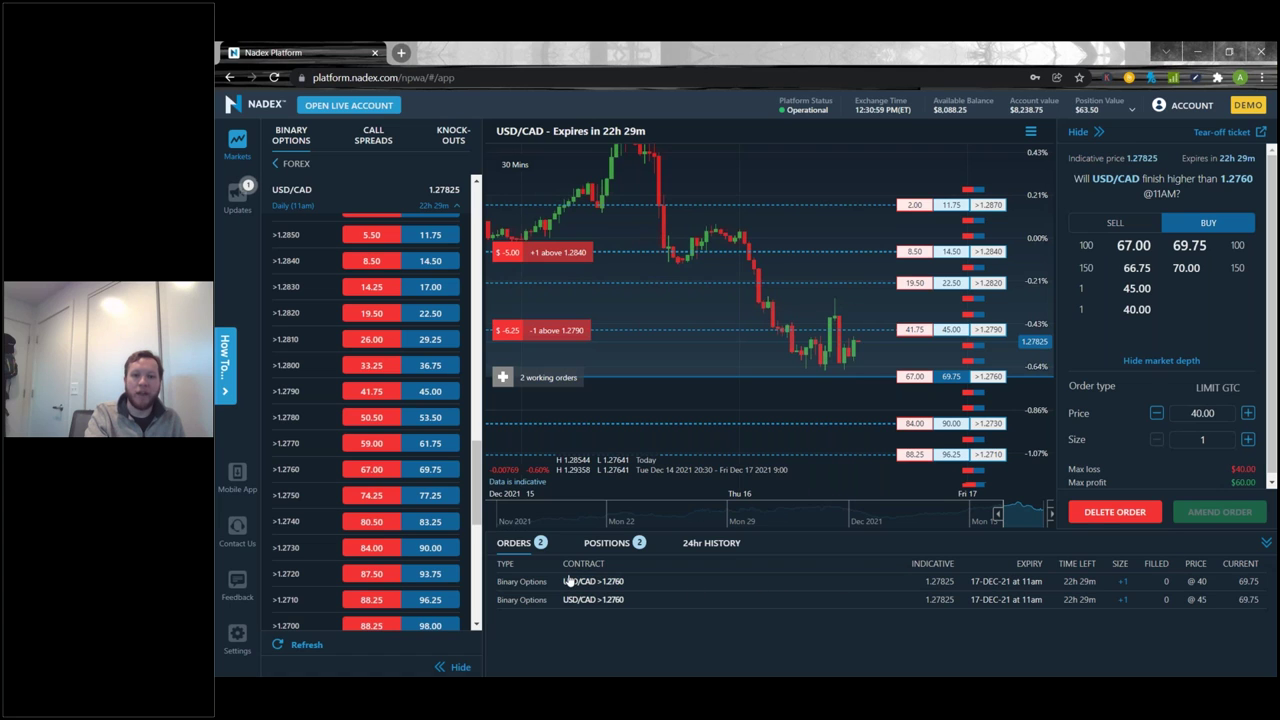
pyautogui.click(1130, 512)
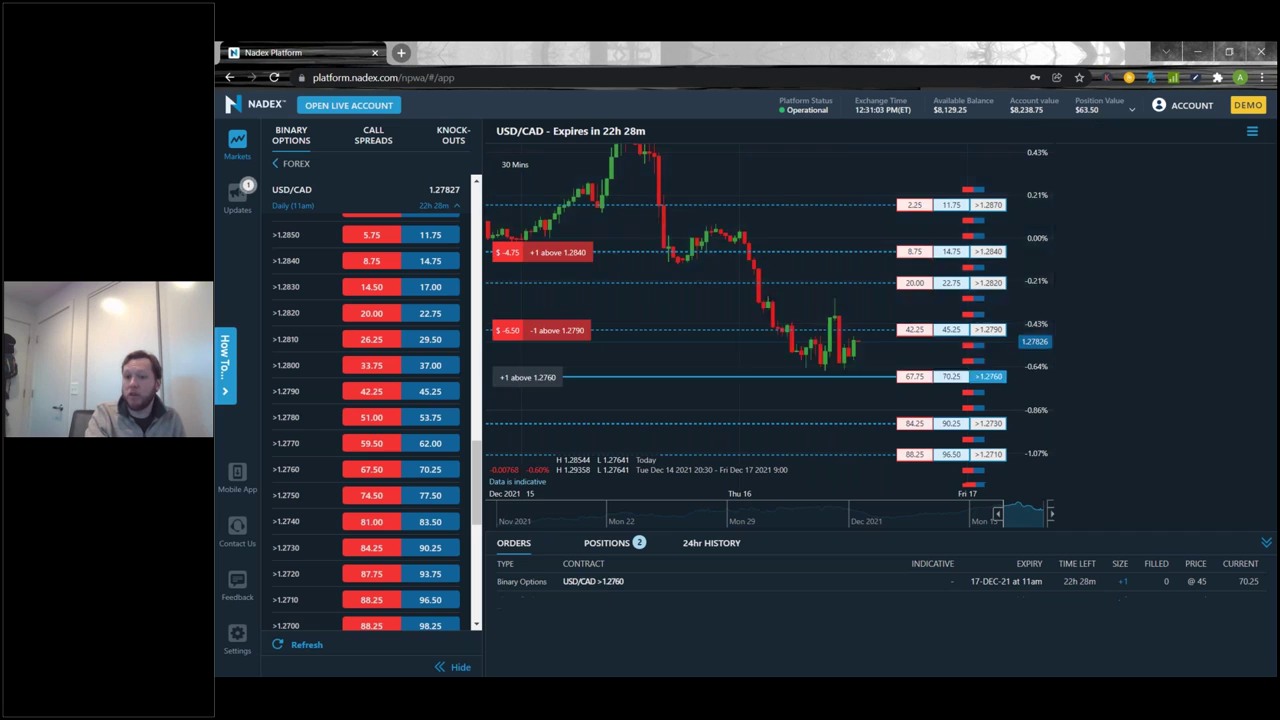
pyautogui.click(608, 586)
pyautogui.click(1248, 319)
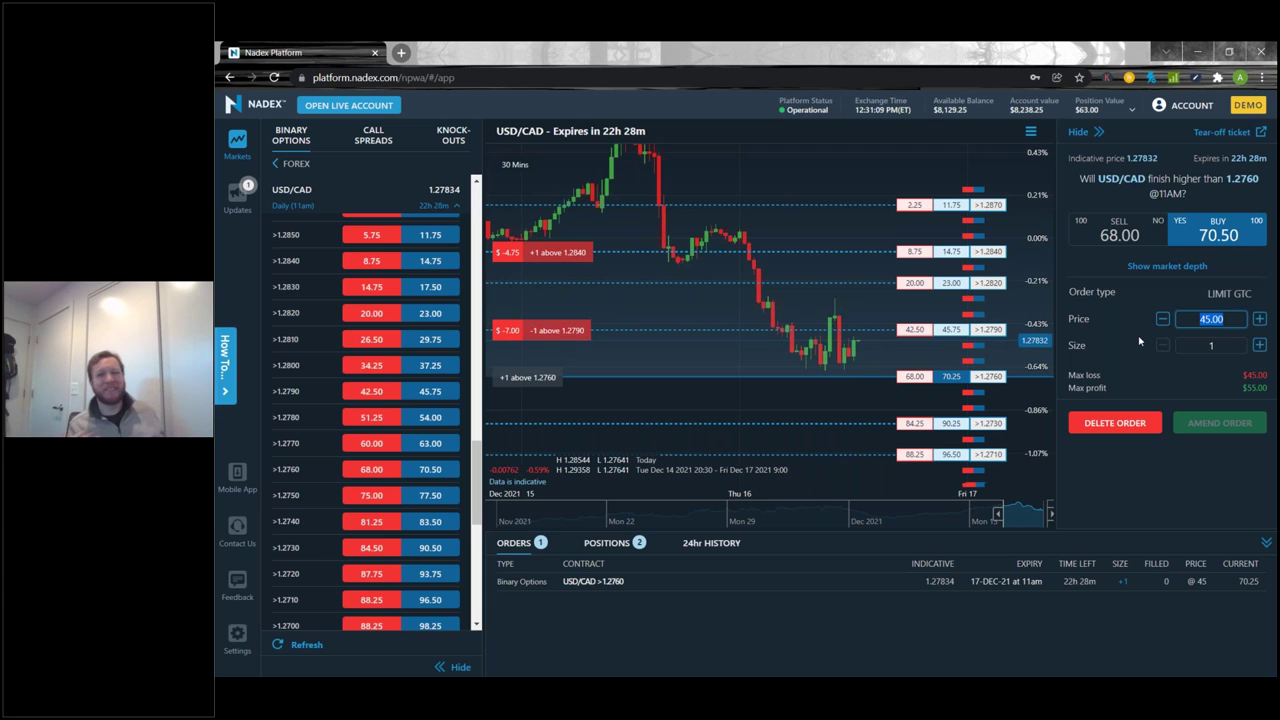
pyautogui.write('65')
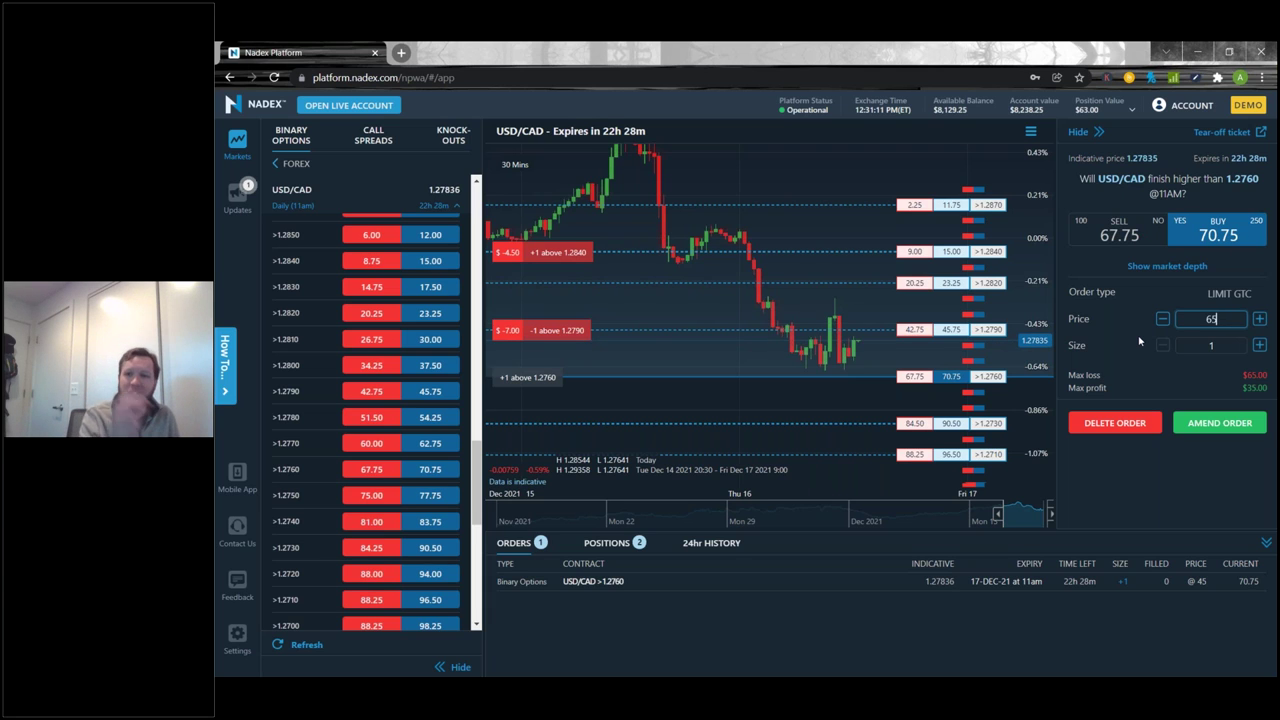
pyautogui.click(1189, 427)
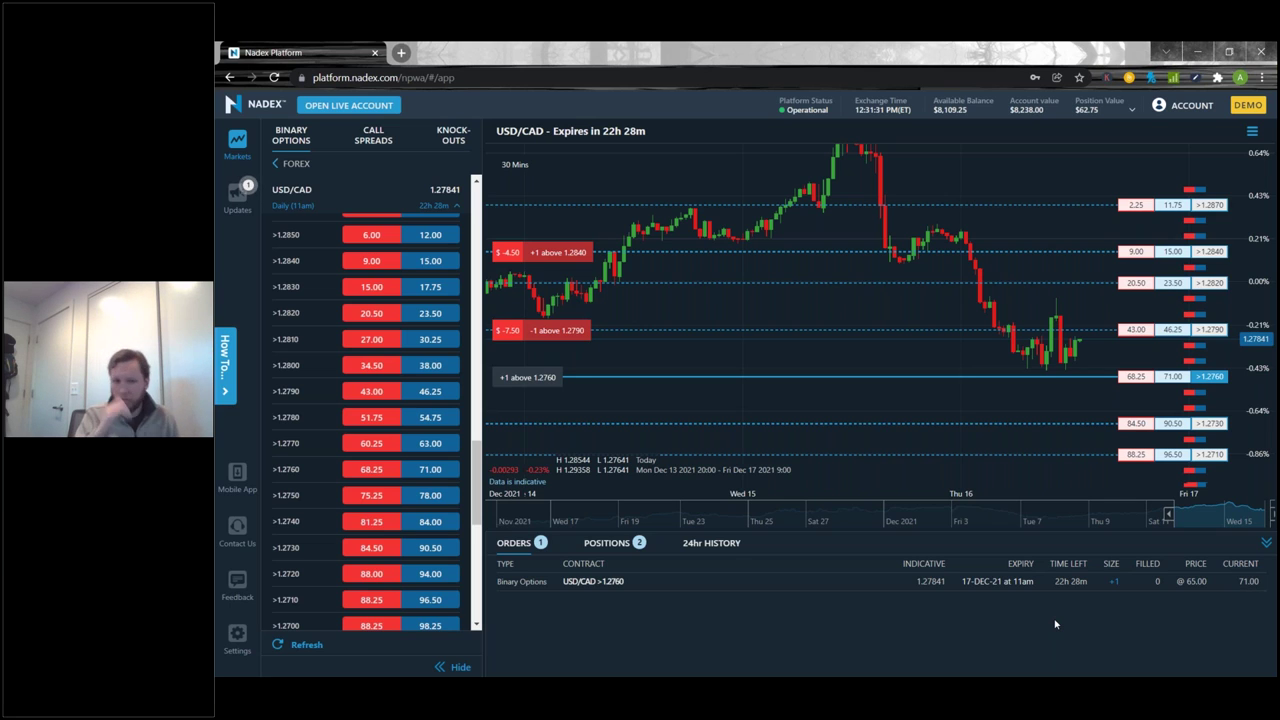
# Open the 24hr History tab and scroll through the sent, filled and cancelled order rows
pyautogui.click(700, 545)
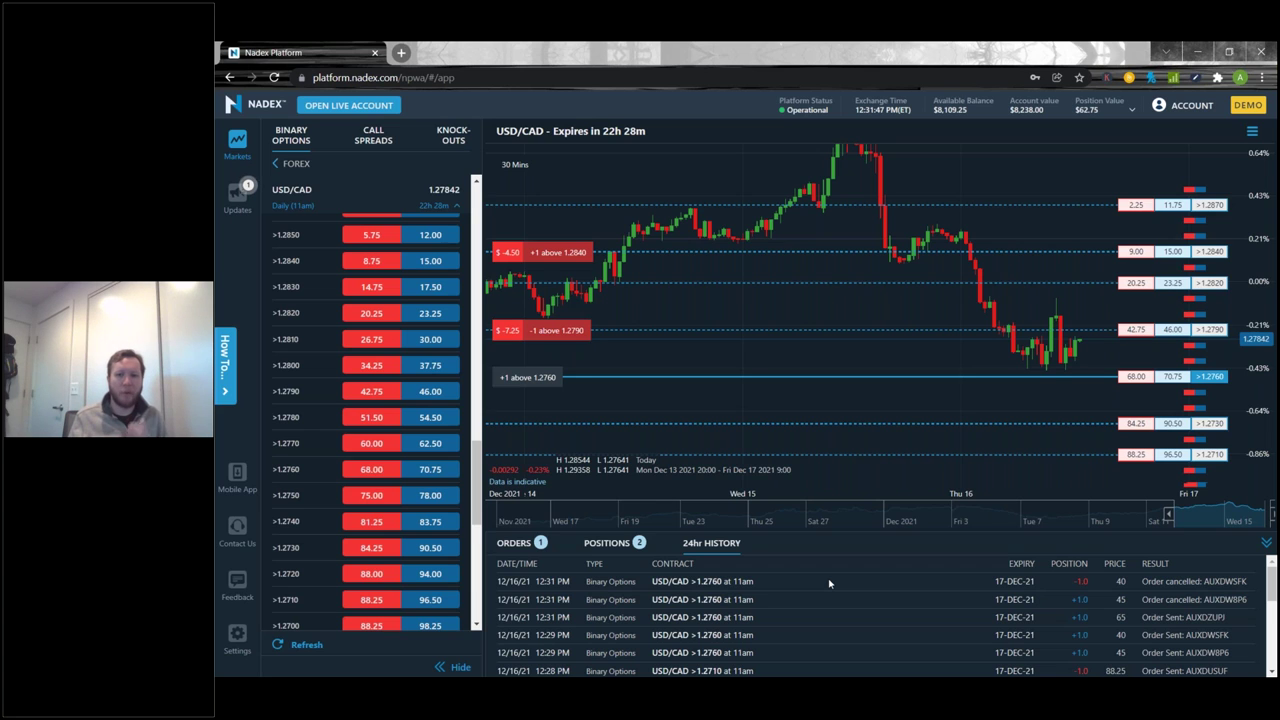
pyautogui.scroll(-2, 1113, 601)
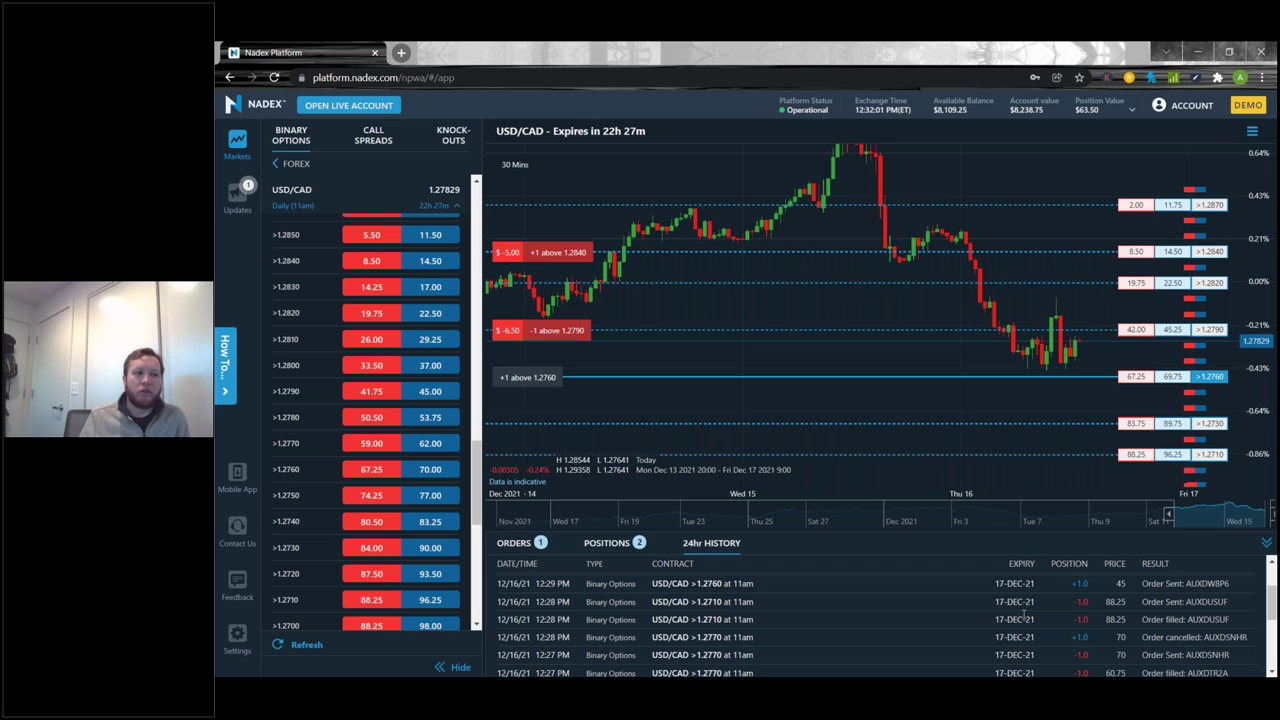
pyautogui.scroll(-5, 772, 569)
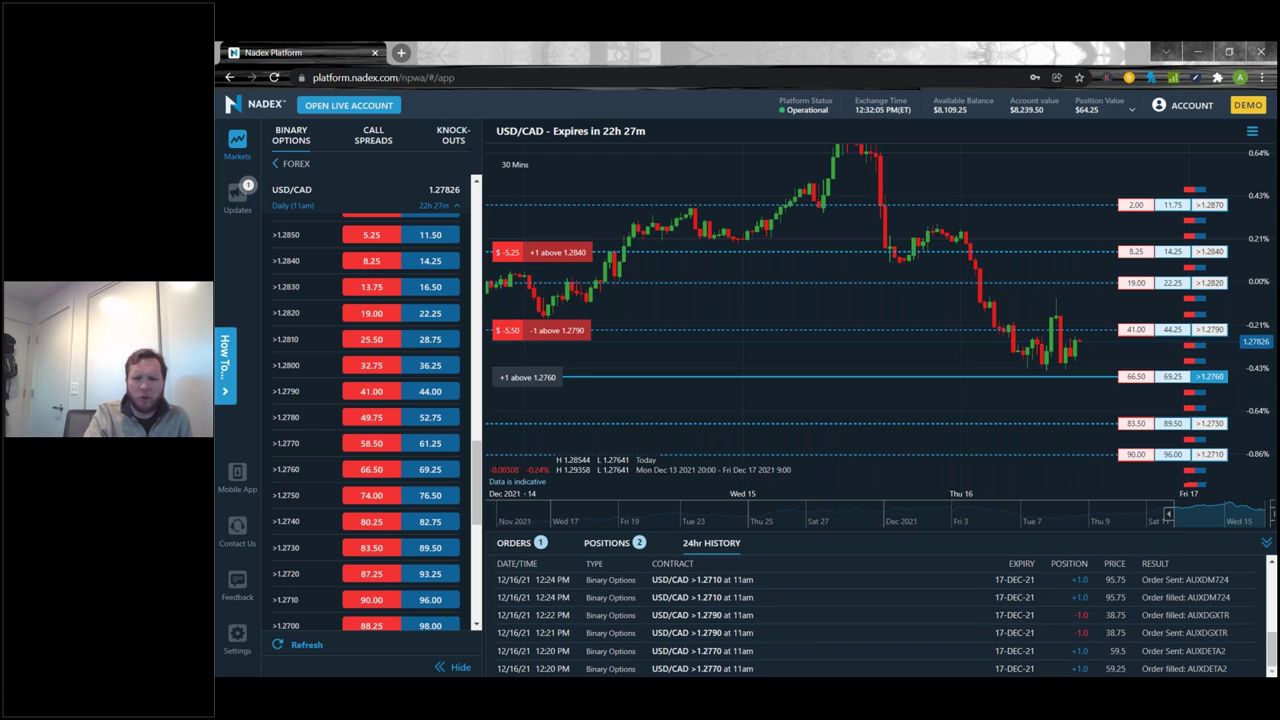
pyautogui.scroll(5, 1233, 619)
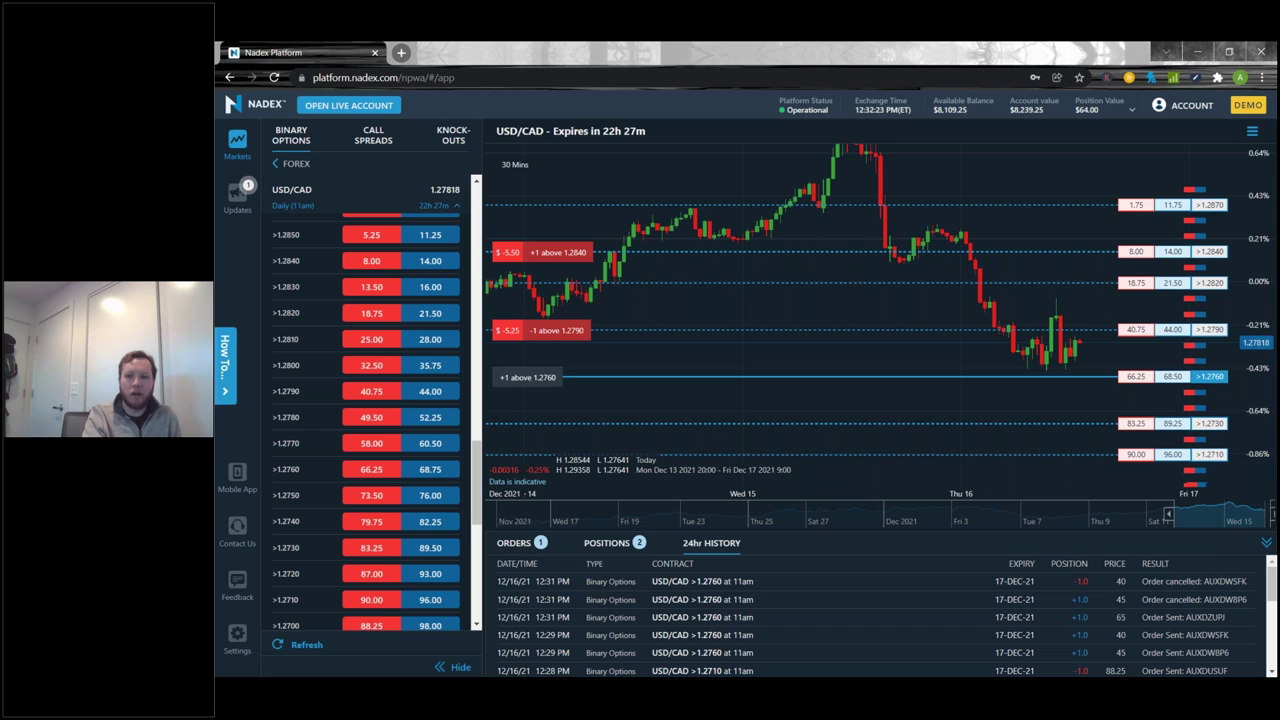
# Collapse the orders panel, hide the markets list, and load a >1.2820 buy ticket at 22.25
pyautogui.click(1266, 543)
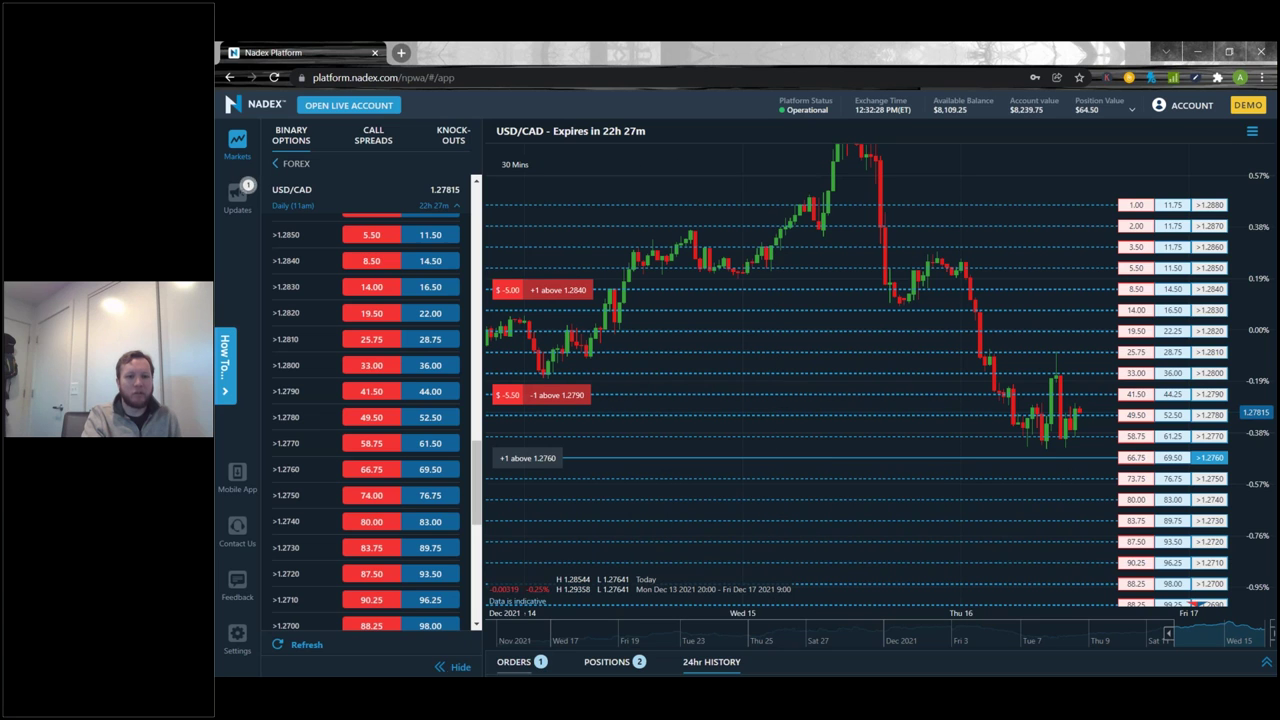
pyautogui.click(452, 667)
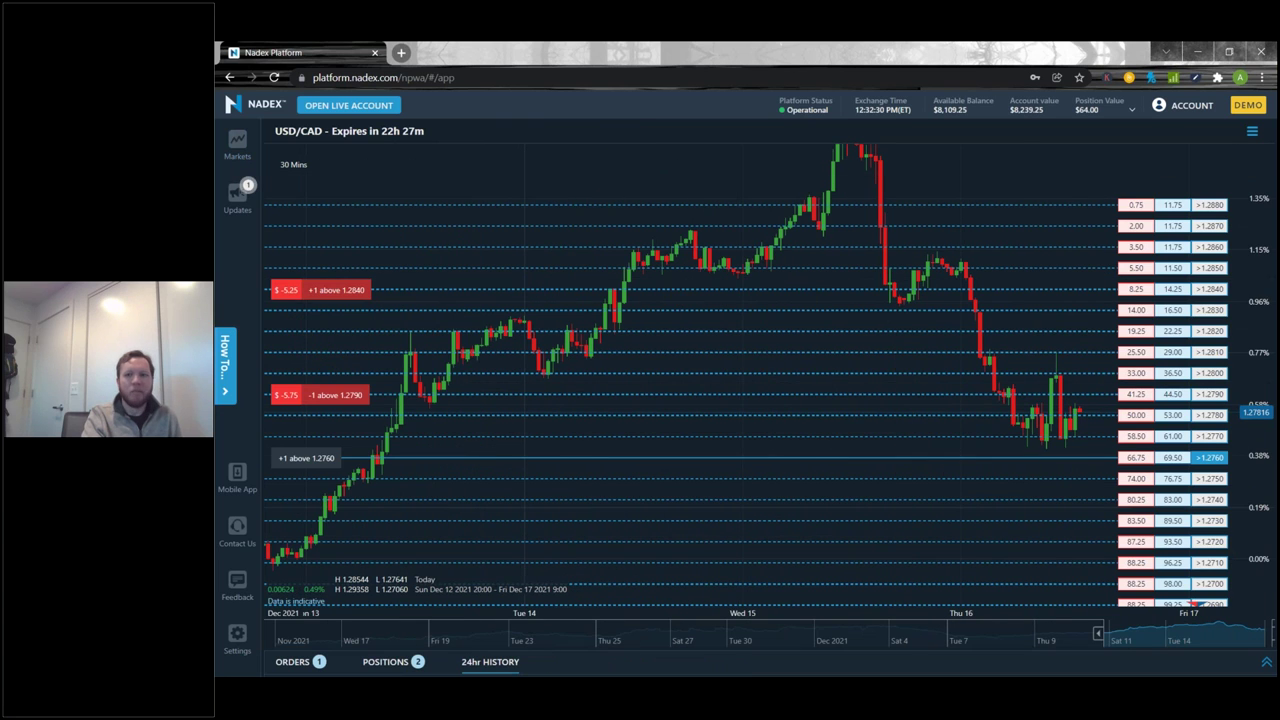
pyautogui.click(1168, 373)
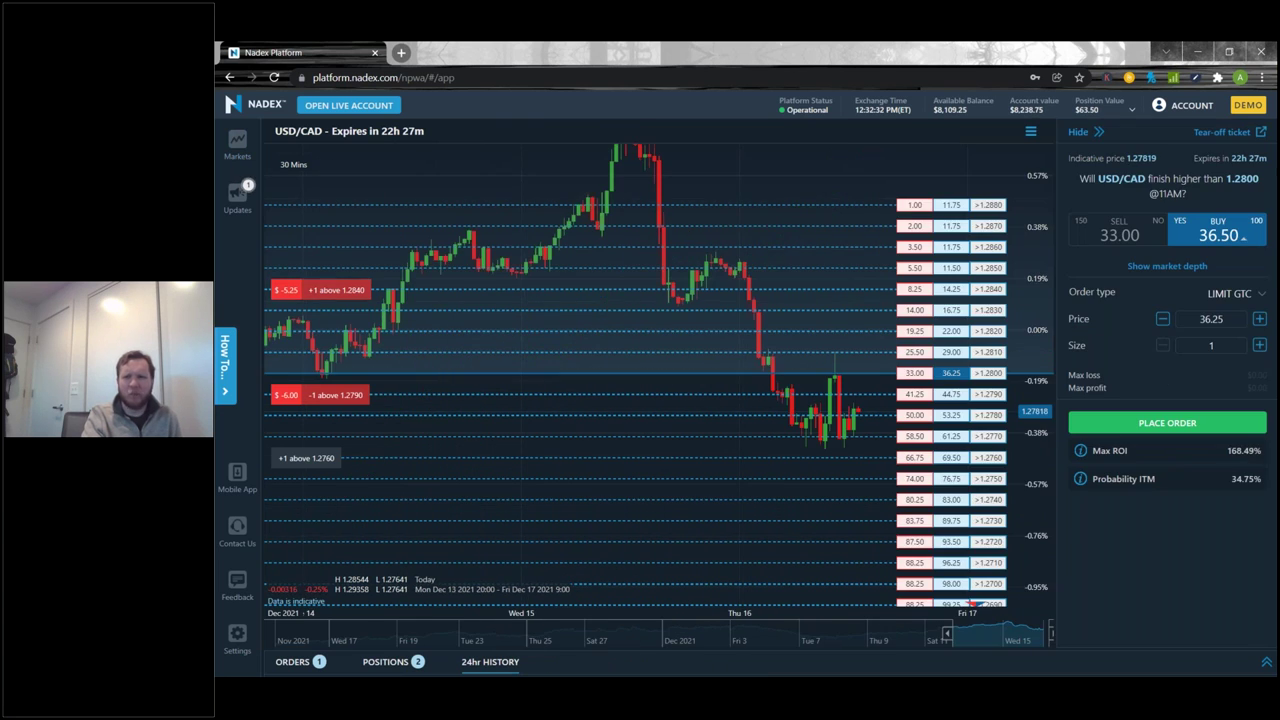
pyautogui.click(1088, 133)
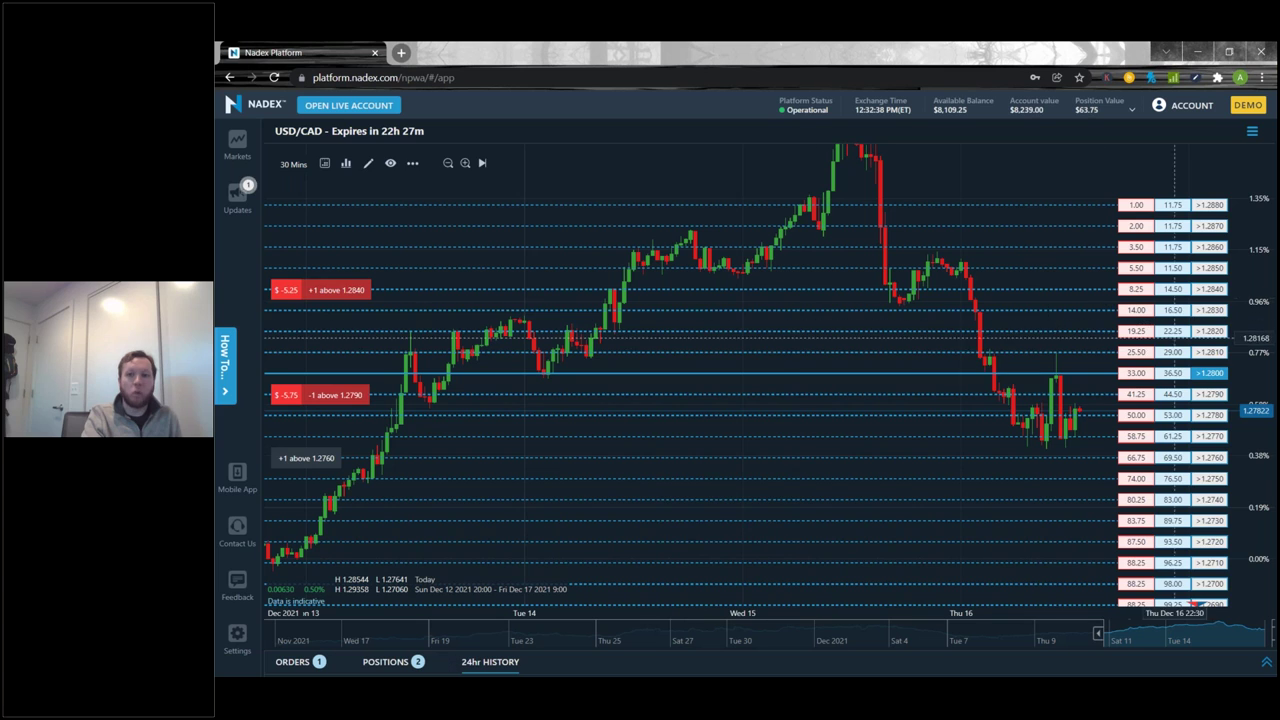
pyautogui.click(1177, 332)
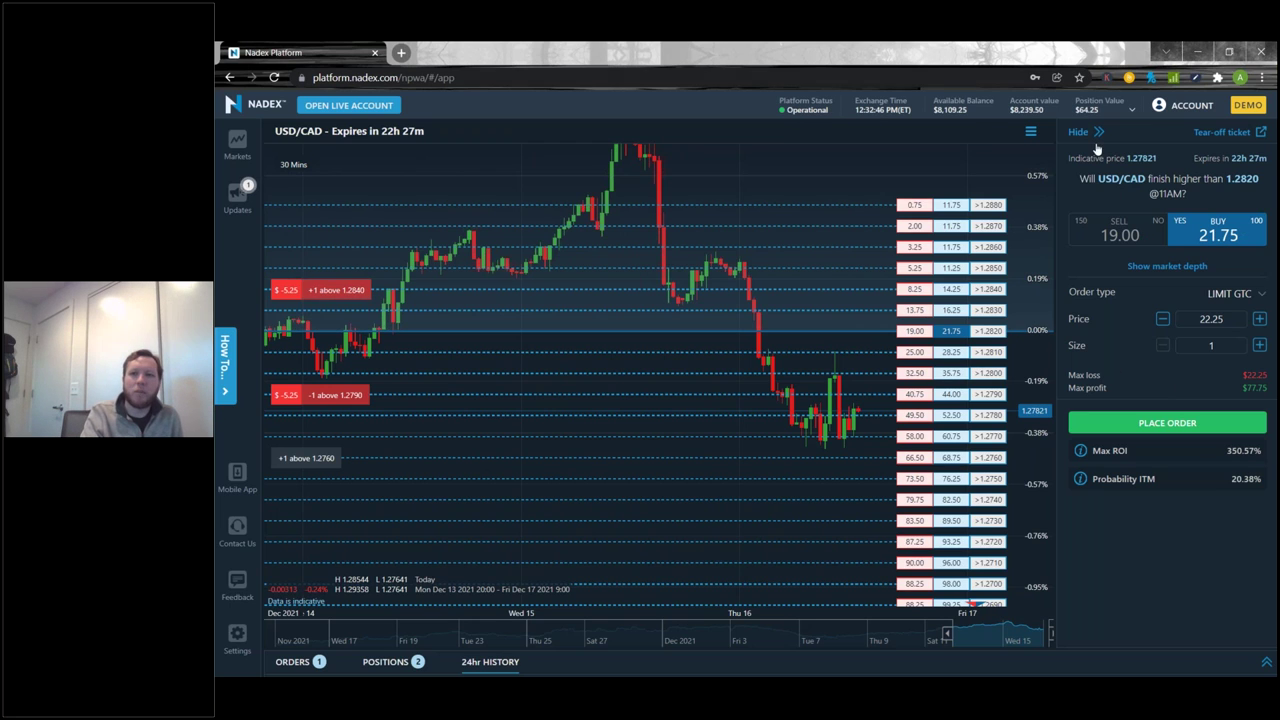
# Tear off the USD/CAD >1.2820 ticket and park its price-ladder window at the top right
pyautogui.click(1244, 136)
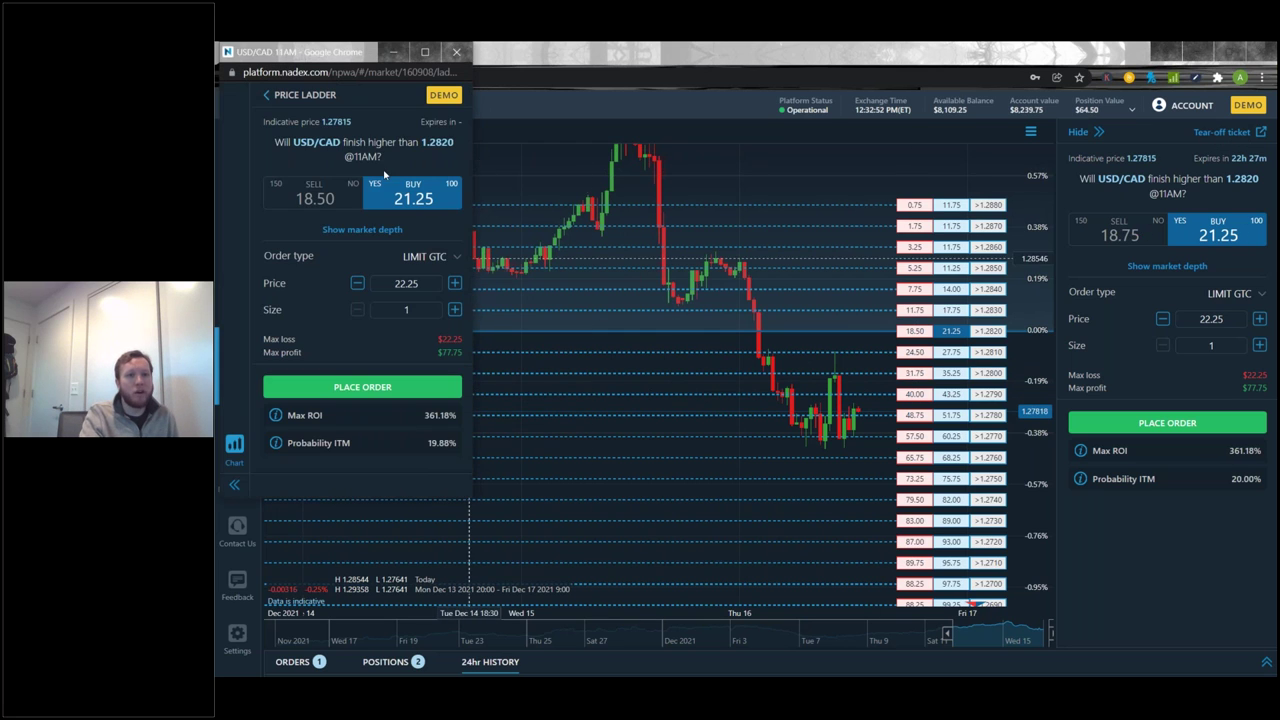
pyautogui.moveTo(300, 61); pyautogui.dragTo(794, 306)
pyautogui.moveTo(504, 316); pyautogui.dragTo(576, 162)
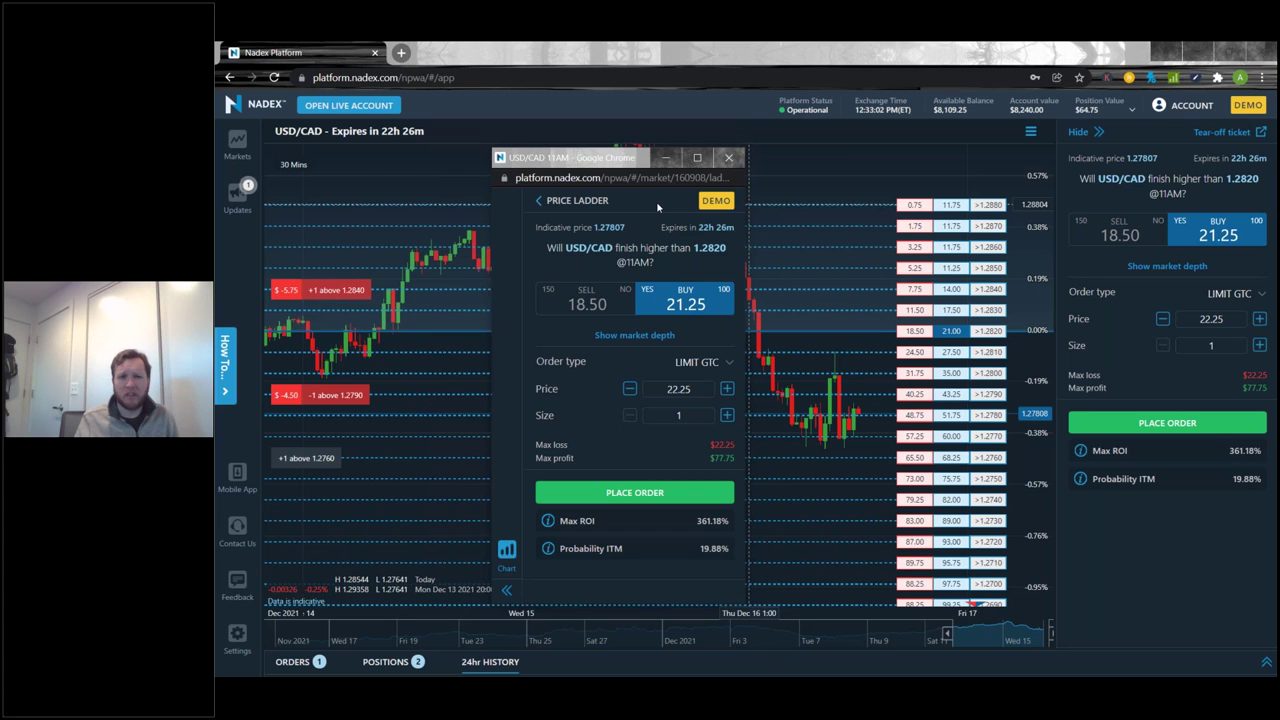
pyautogui.moveTo(580, 157); pyautogui.dragTo(721, 155)
pyautogui.moveTo(840, 152); pyautogui.dragTo(1230, 49)
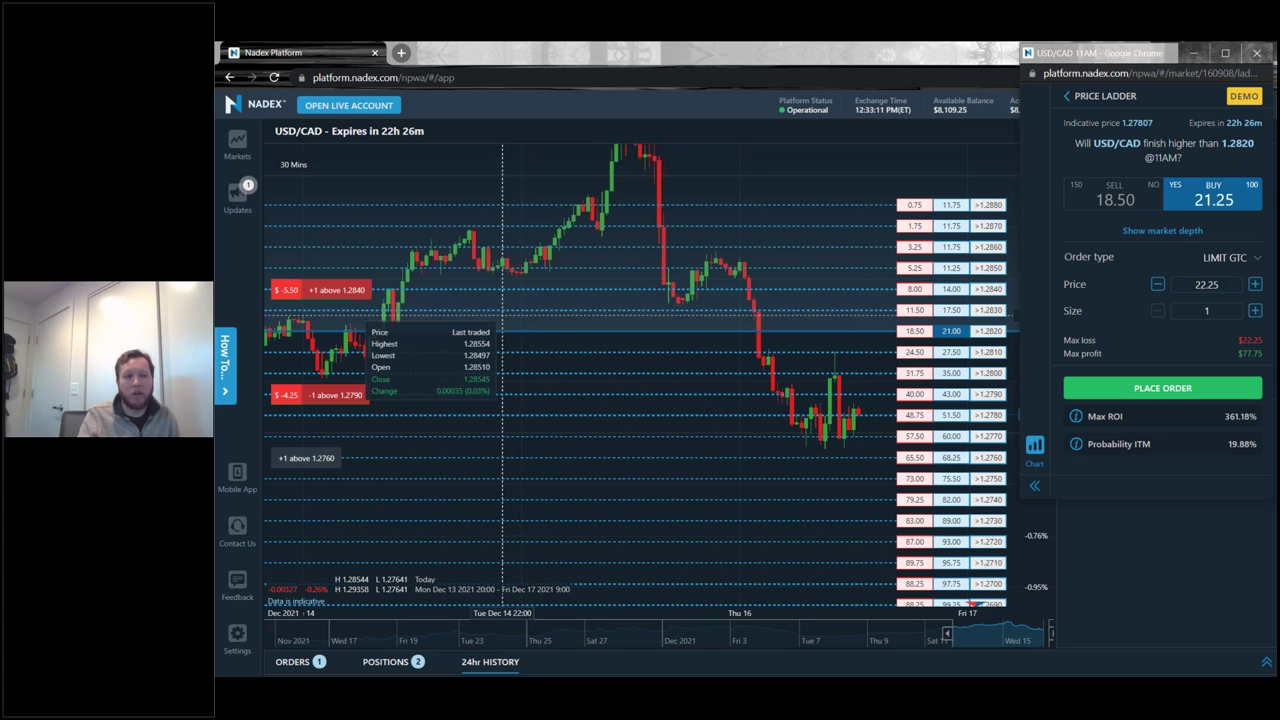
# Load the AUD/USD Daily (11am) market from the forex list into the ticket
pyautogui.click(238, 147)
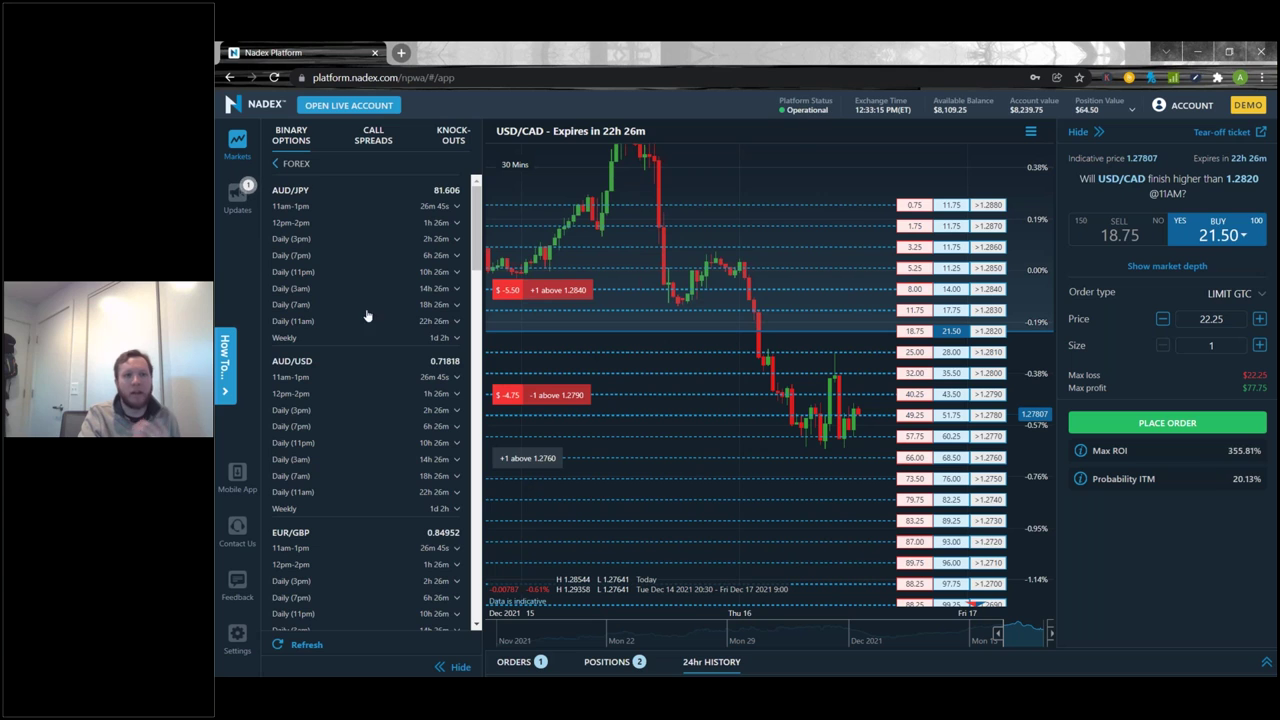
pyautogui.scroll(-1, 314, 380)
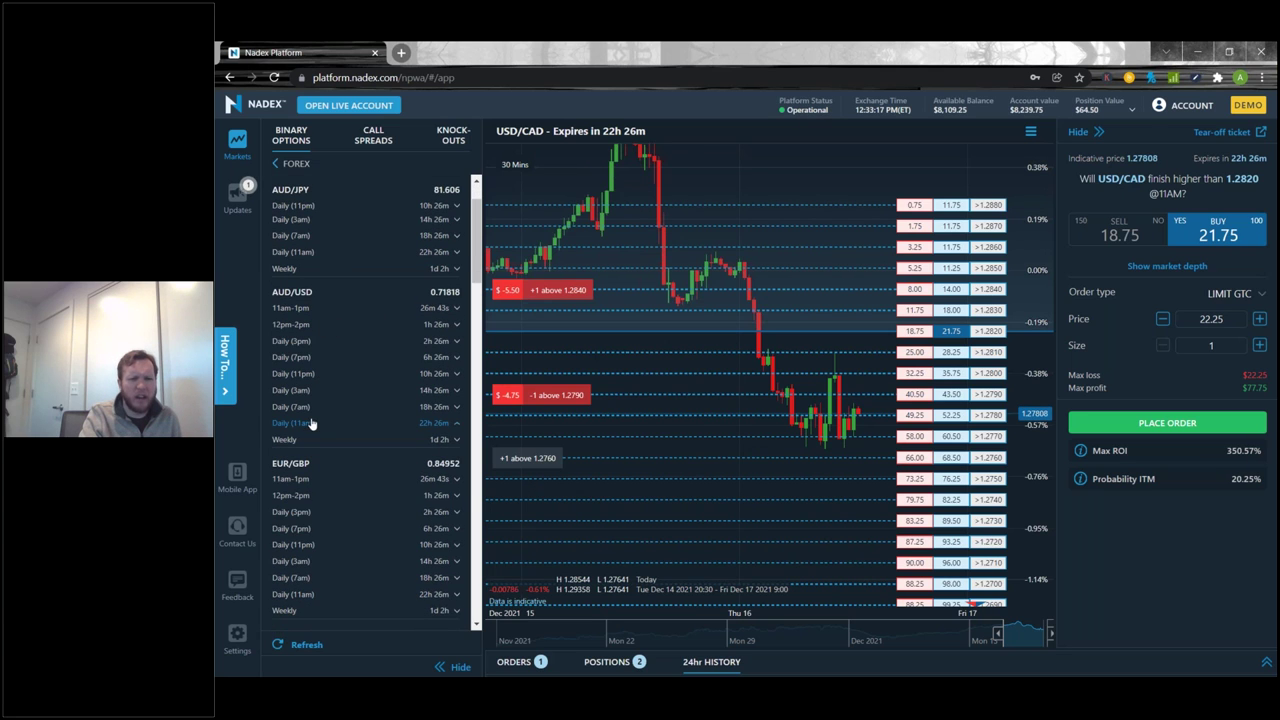
pyautogui.click(311, 424)
pyautogui.click(430, 574)
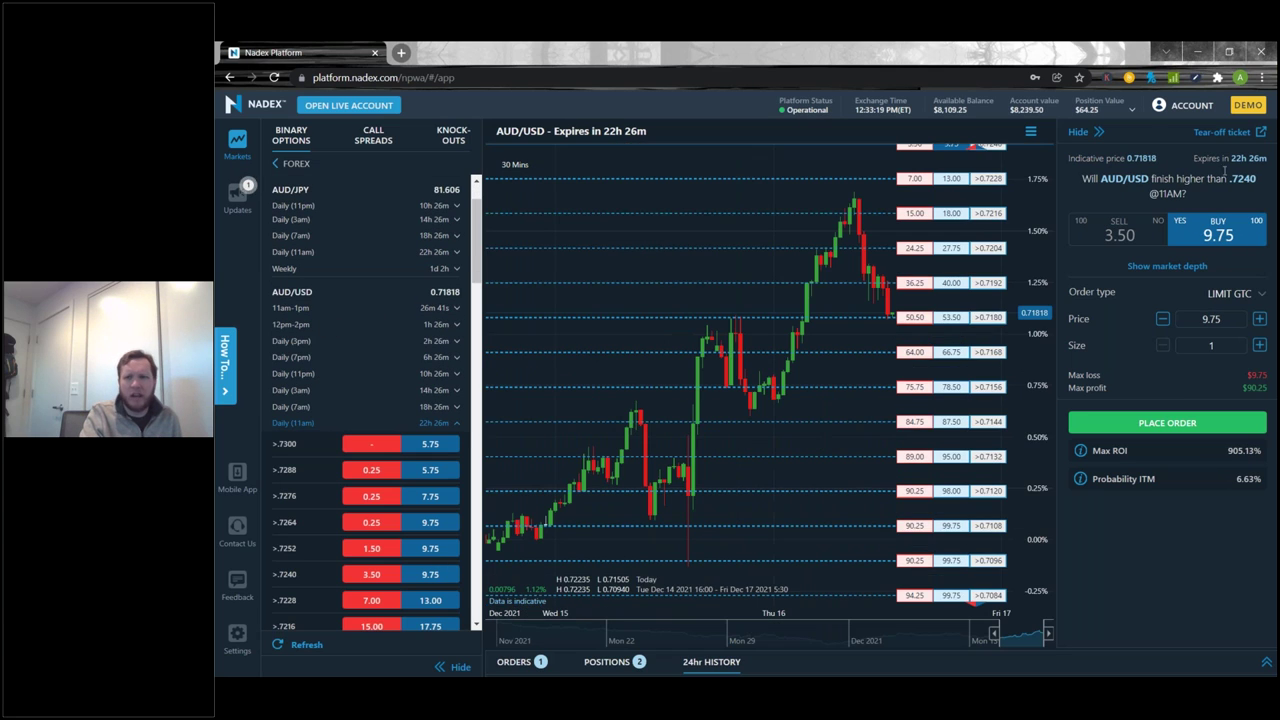
# Load the EUR/USD 11am-1pm >1.1310 strike into the ticket
pyautogui.scroll(-4, 413, 443)
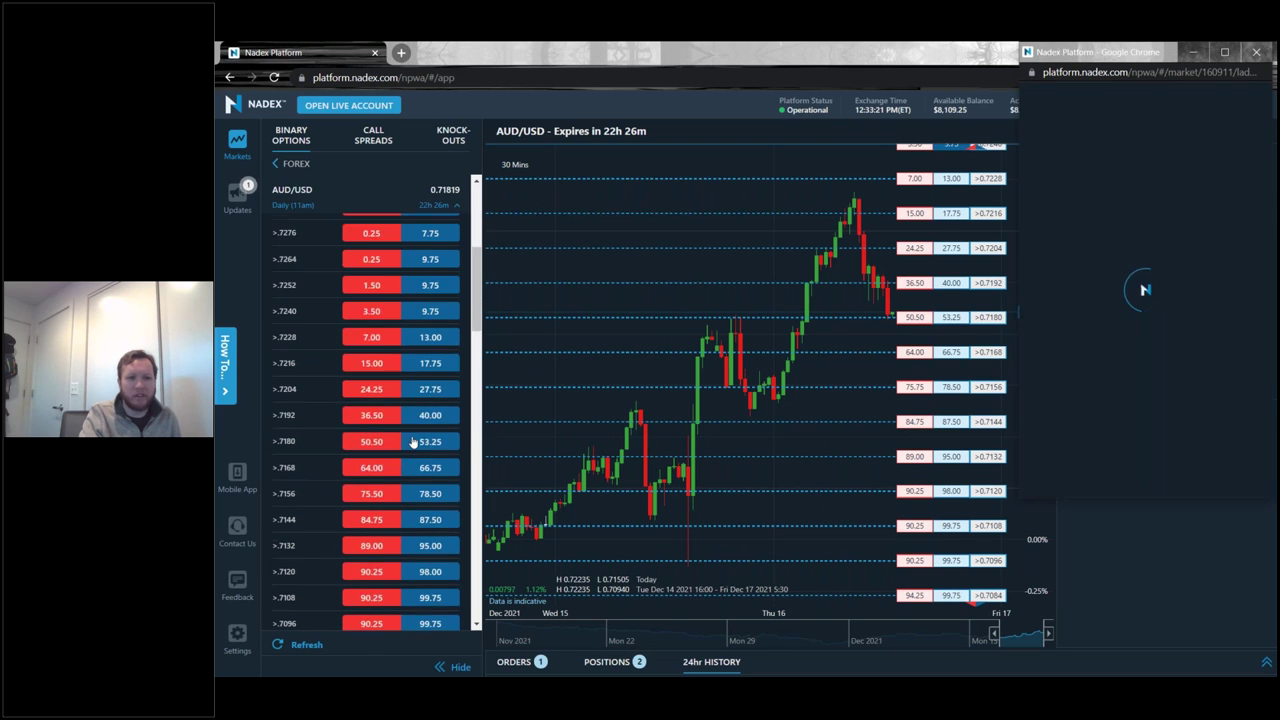
pyautogui.scroll(-3, 413, 443)
pyautogui.scroll(-2, 385, 420)
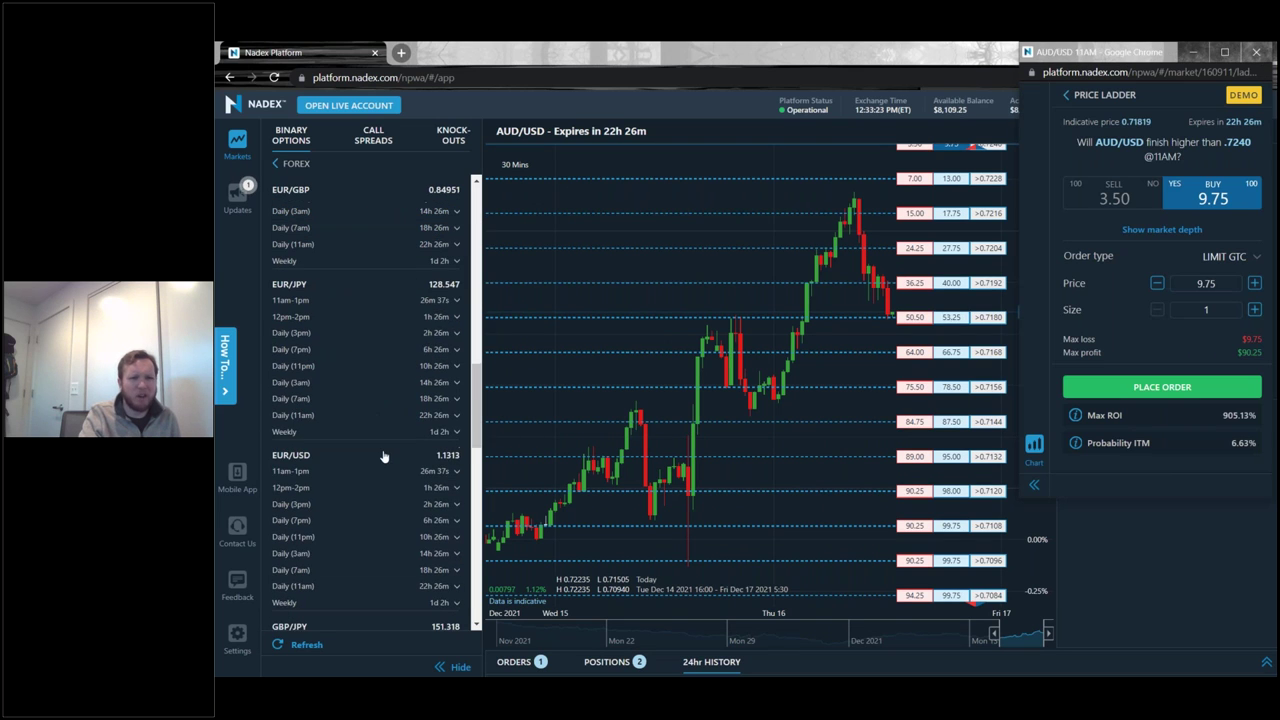
pyautogui.click(340, 470)
pyautogui.scroll(-3, 445, 488)
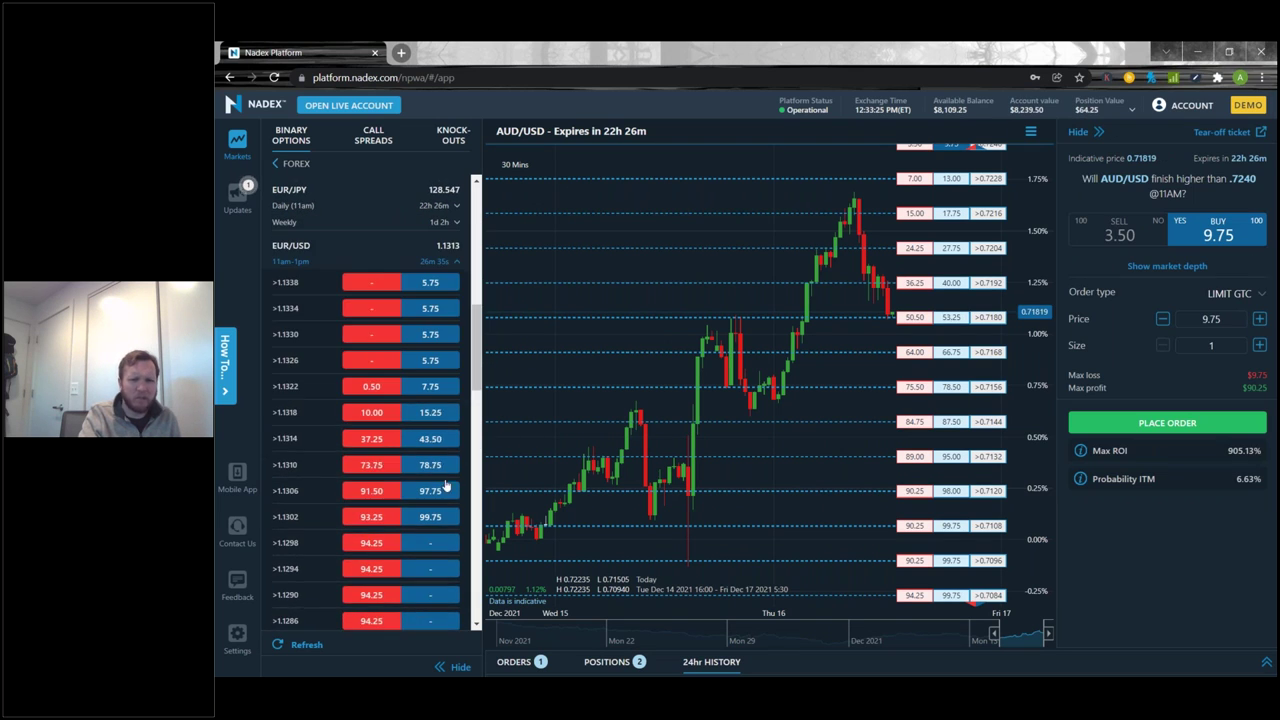
pyautogui.click(430, 466)
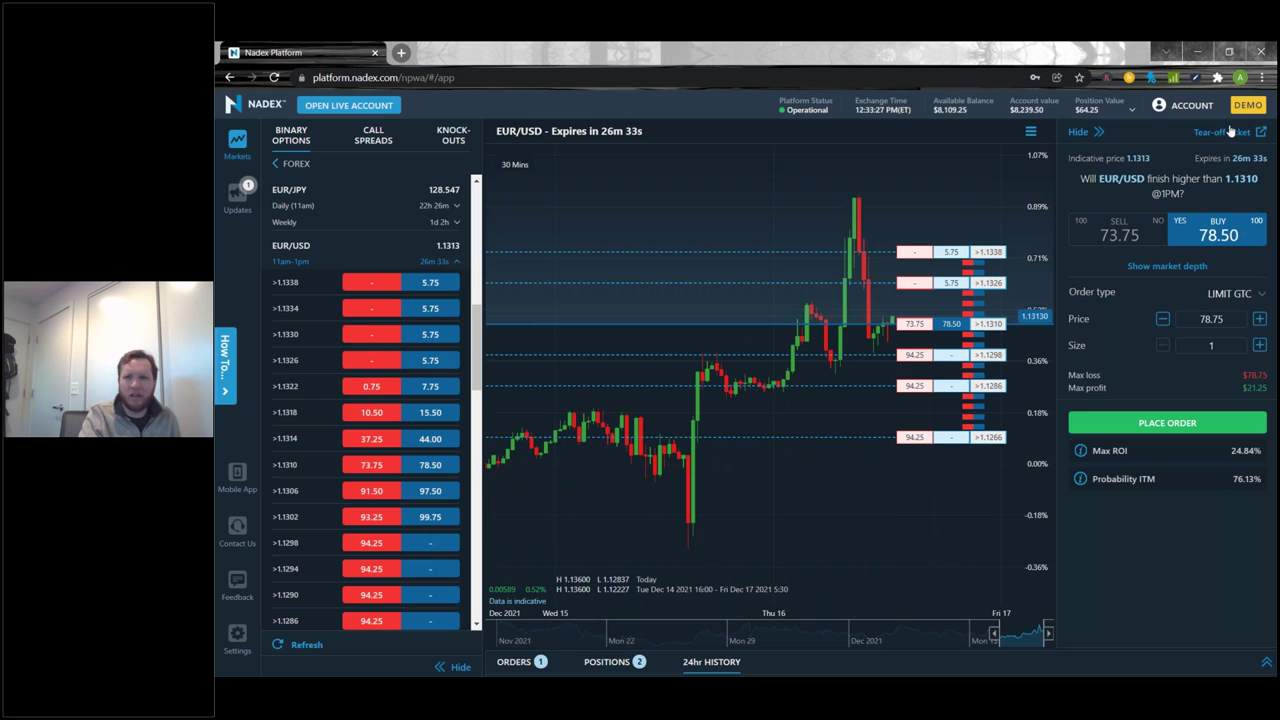
# Load the USD/JPY Daily (11am) >113.60 strike, then minimize the main platform window
pyautogui.scroll(-10, 434, 380)
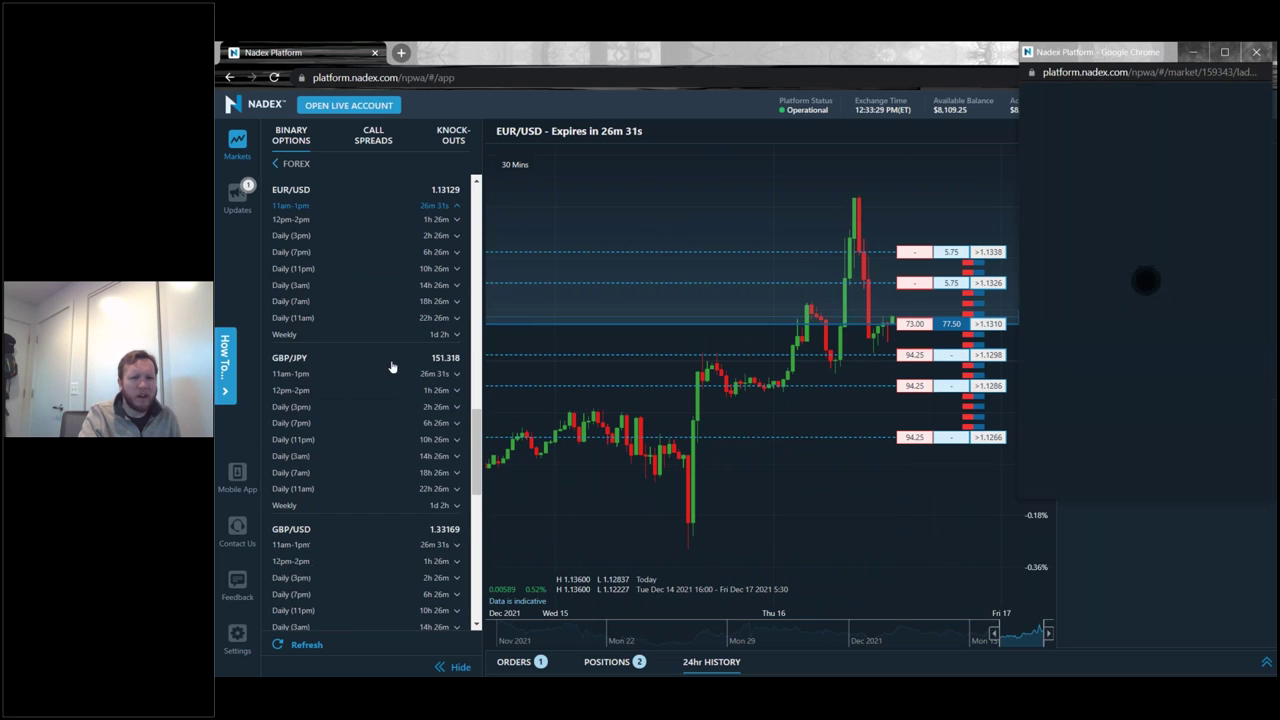
pyautogui.scroll(-5, 365, 406)
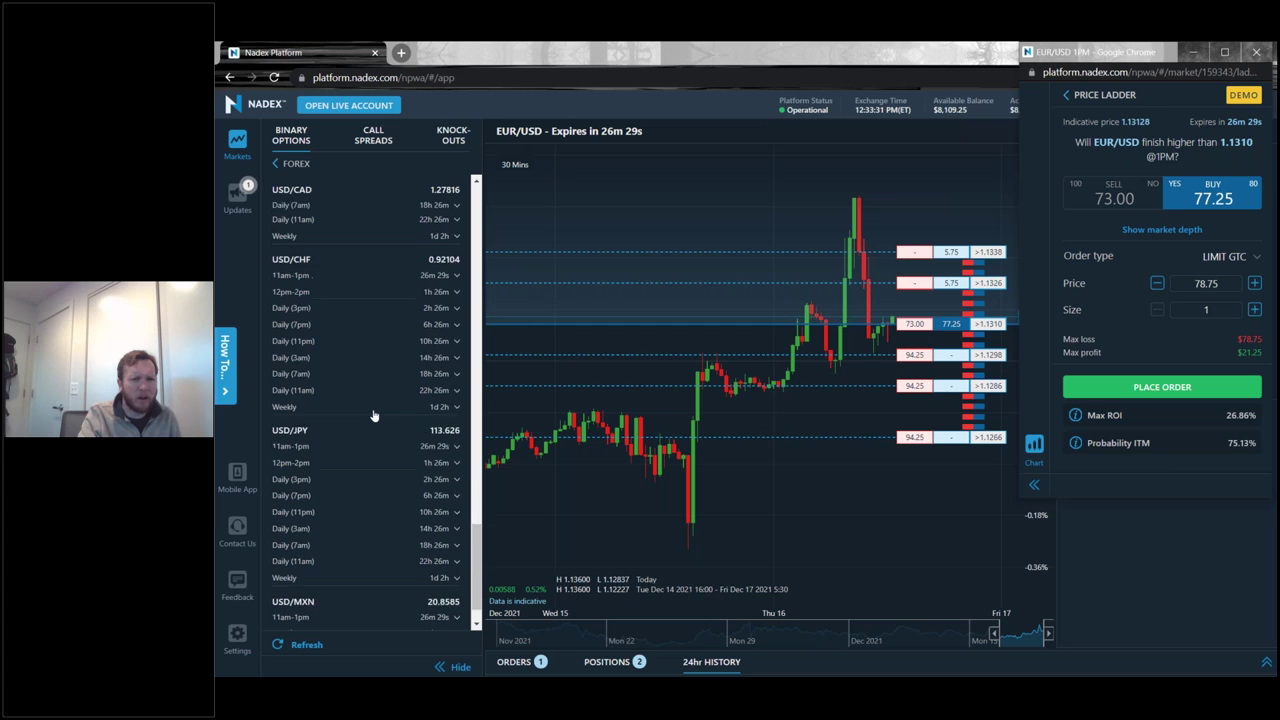
pyautogui.click(300, 517)
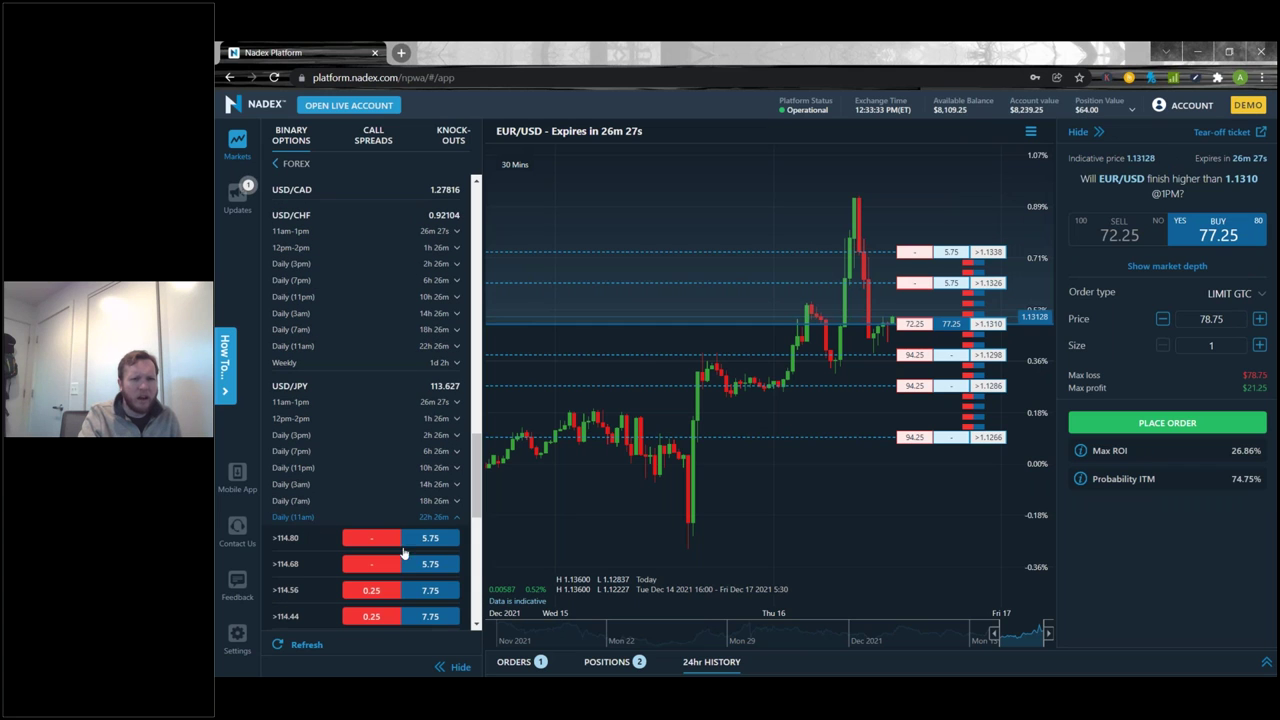
pyautogui.click(445, 525)
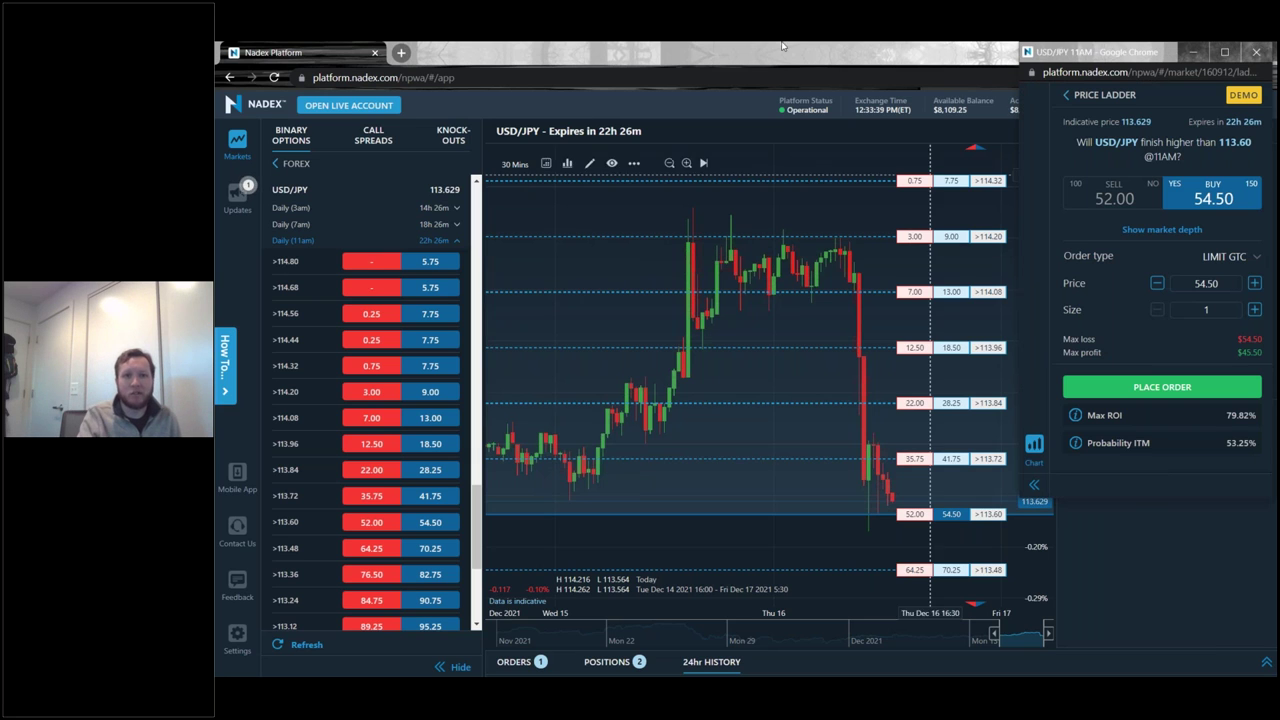
pyautogui.click(835, 57)
pyautogui.click(1200, 49)
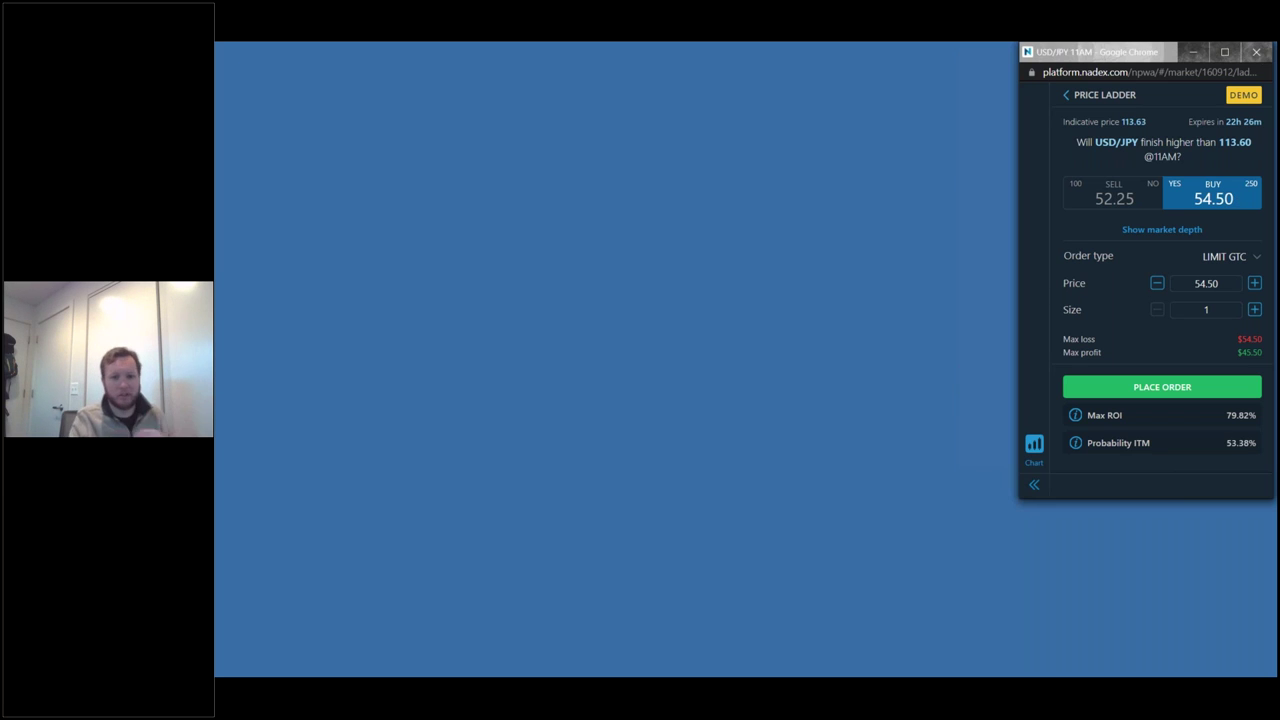
# Bring the EUR/USD, AUD/USD and USD/CAD ticket windows forward from the taskbar previews
pyautogui.click(750, 612)
pyautogui.moveTo(694, 666)
pyautogui.click(700, 638)
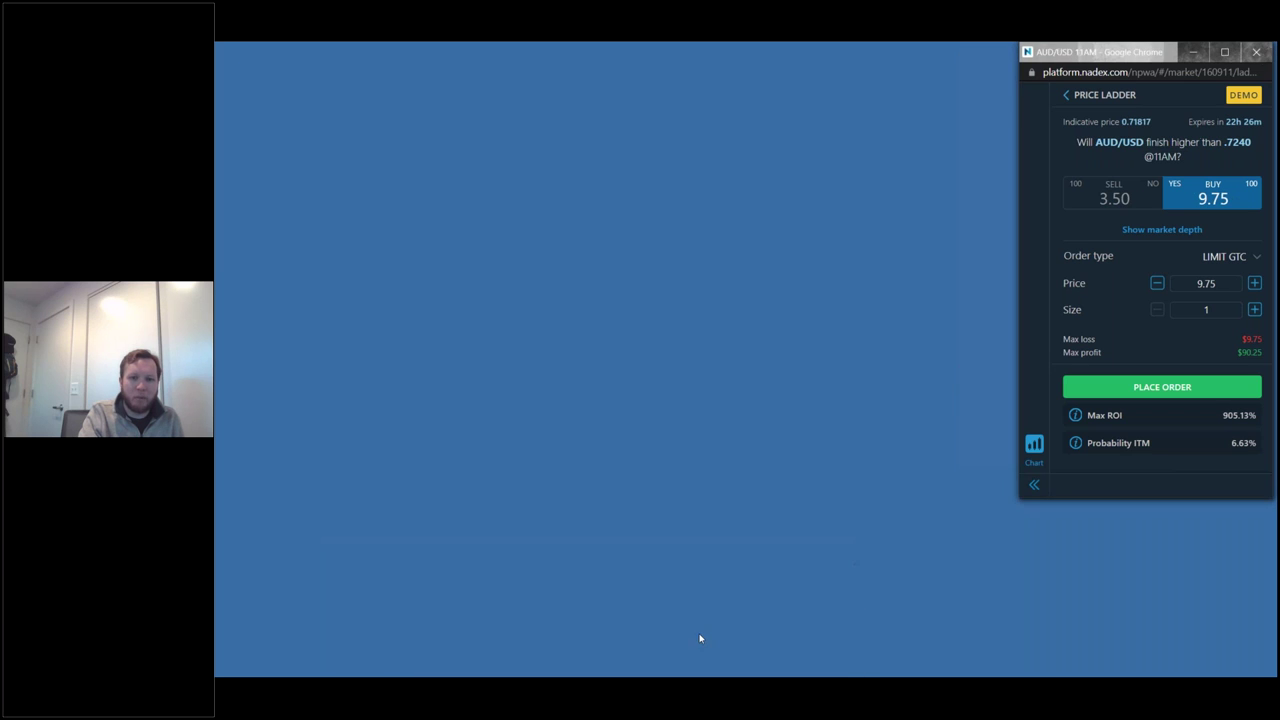
pyautogui.moveTo(660, 677)
pyautogui.click(622, 631)
# Line up the USD/CAD, AUD/USD, EUR/USD and USD/JPY tickets left to right along the top
pyautogui.moveTo(1100, 60); pyautogui.dragTo(280, 56)
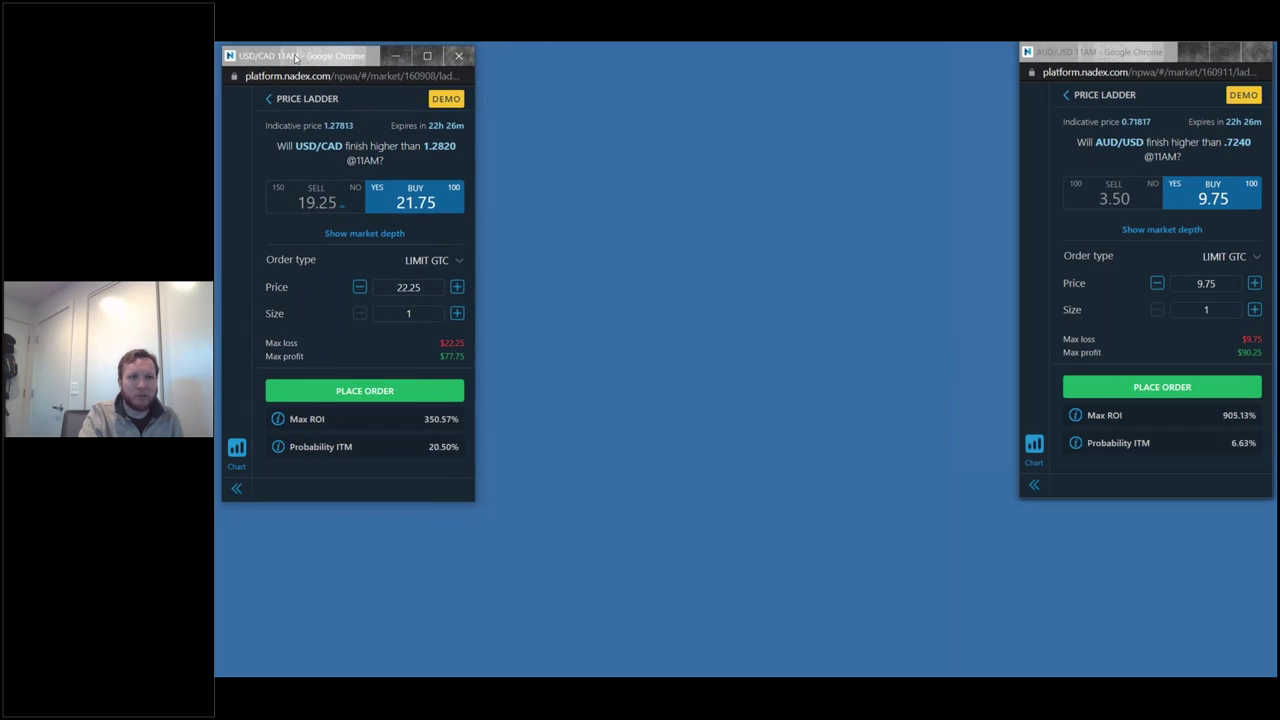
pyautogui.moveTo(1082, 58); pyautogui.dragTo(534, 54)
pyautogui.moveTo(1104, 52); pyautogui.dragTo(806, 53)
pyautogui.moveTo(1092, 55); pyautogui.dragTo(1056, 53)
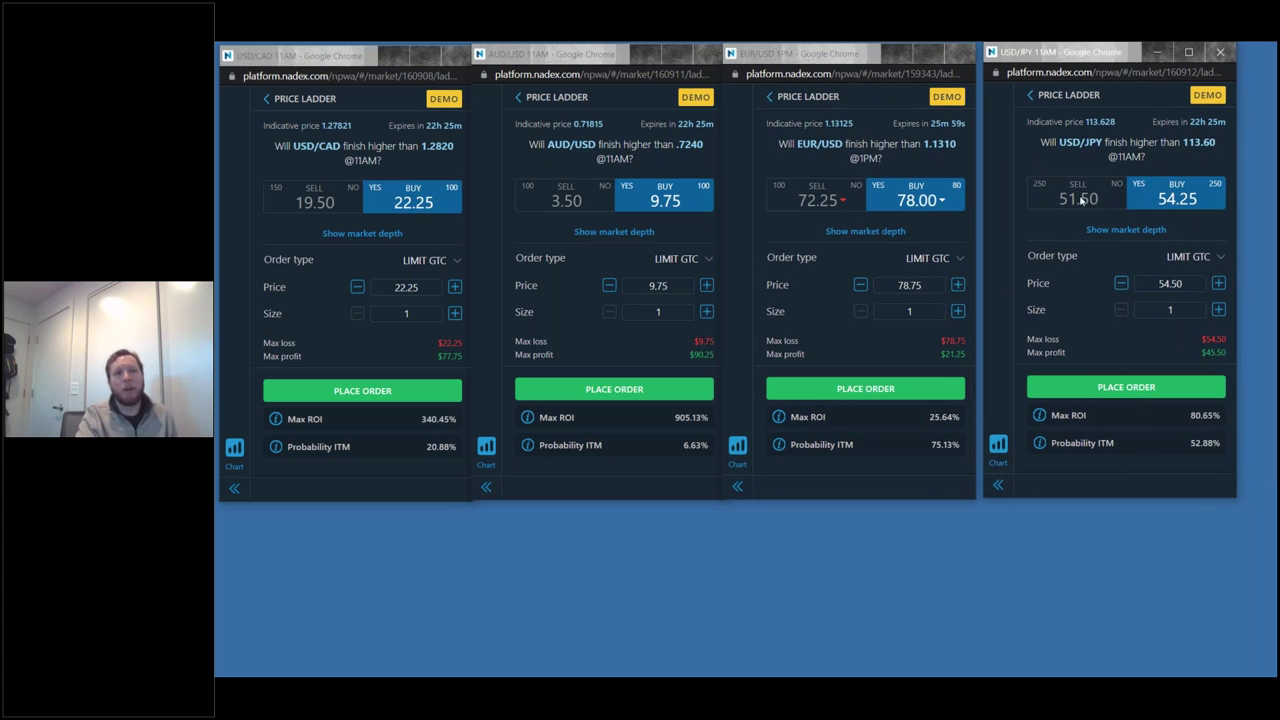
# Switch the USD/CAD, AUD/USD, EUR/USD and USD/JPY windows to full price ladders
pyautogui.click(294, 100)
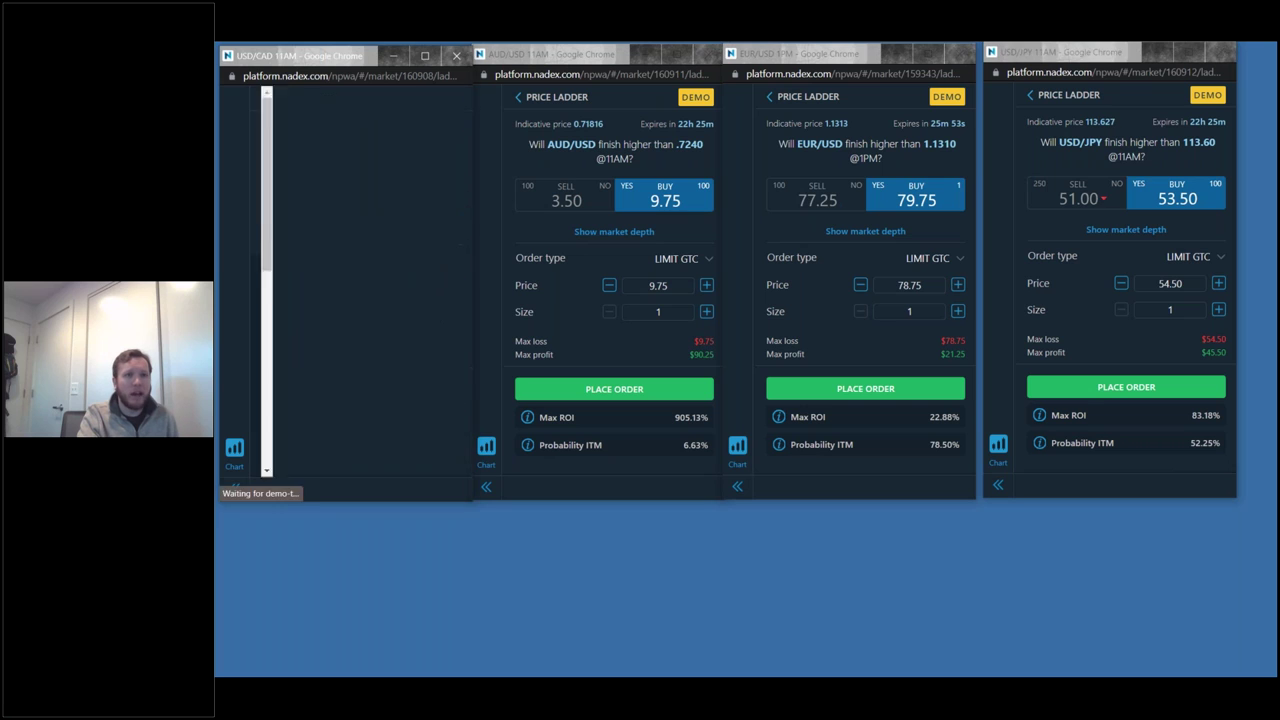
pyautogui.click(562, 97)
pyautogui.click(812, 96)
pyautogui.click(1049, 98)
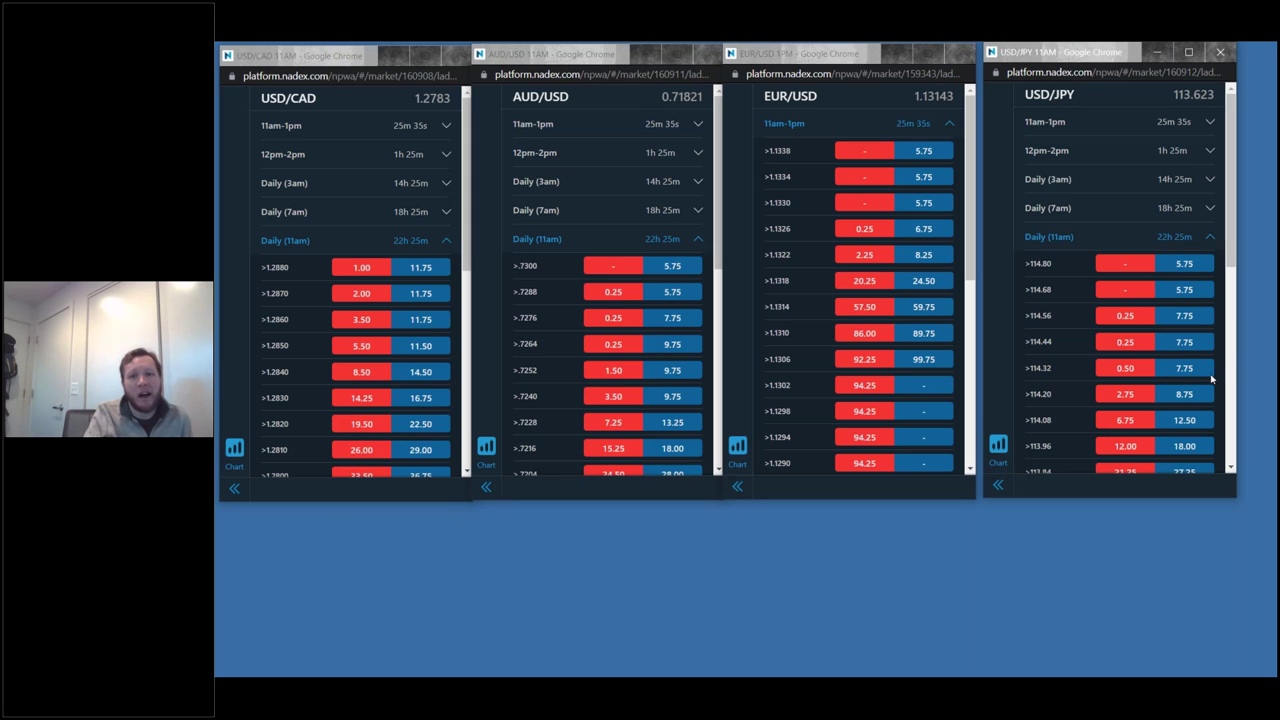
# Scroll through the ladders and open the AUD/USD chart beside its ladder
pyautogui.scroll(-10, 921, 336)
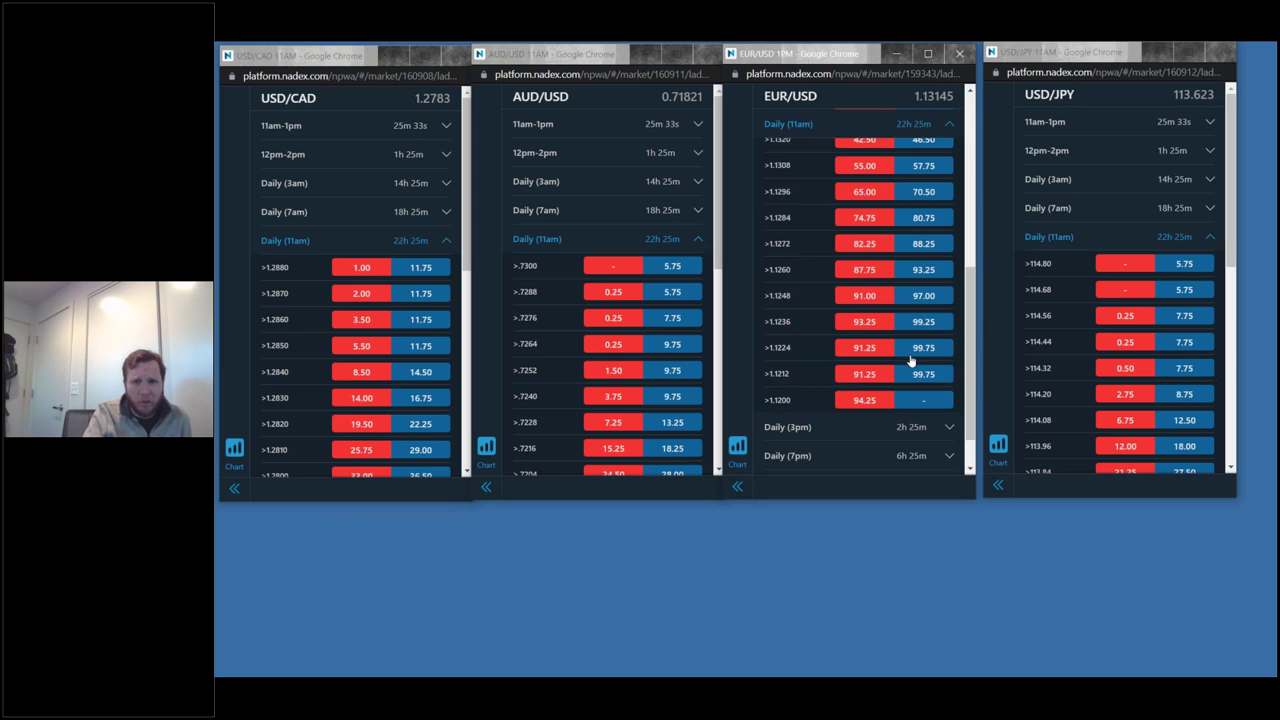
pyautogui.scroll(3, 910, 360)
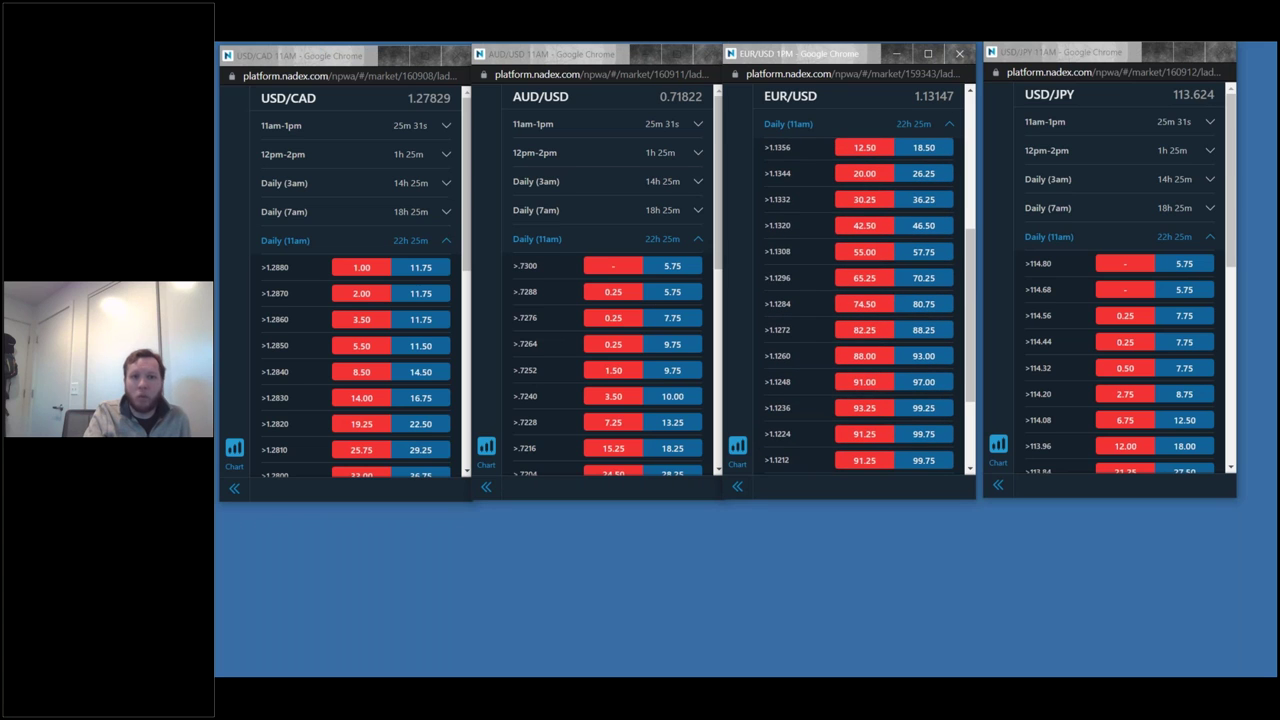
pyautogui.scroll(-2, 655, 310)
pyautogui.scroll(-5, 445, 380)
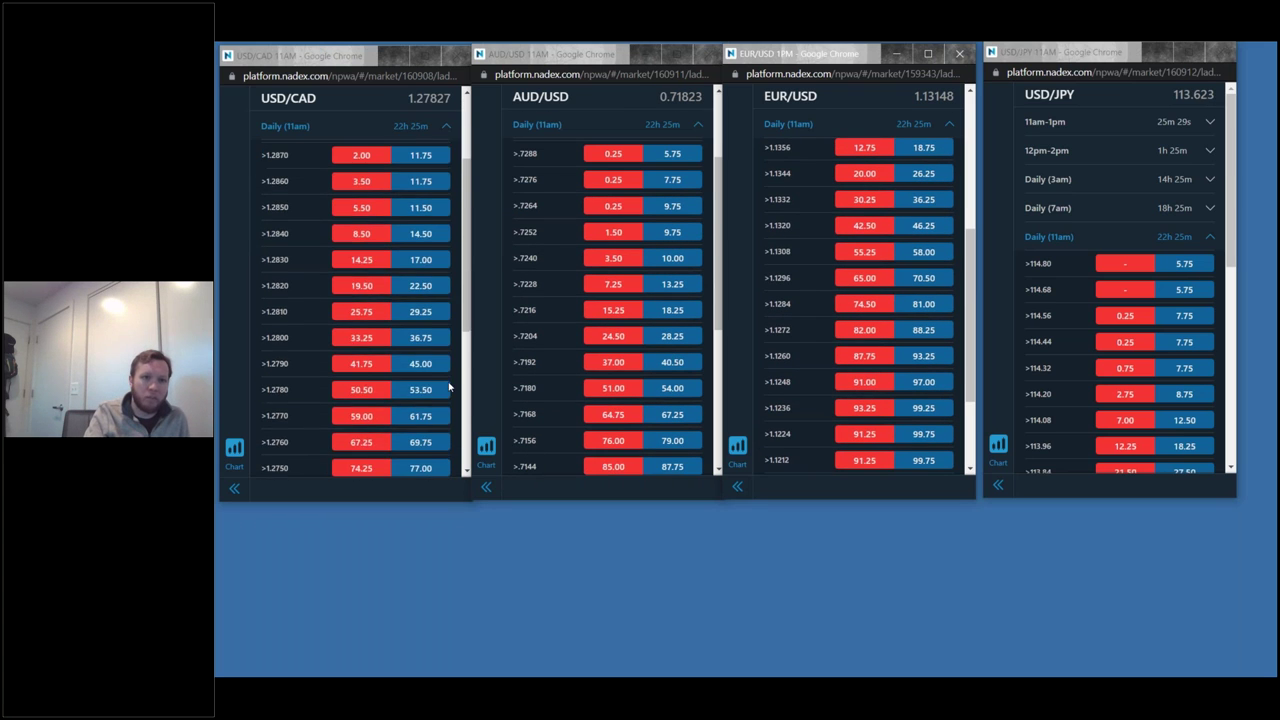
pyautogui.scroll(-5, 1120, 300)
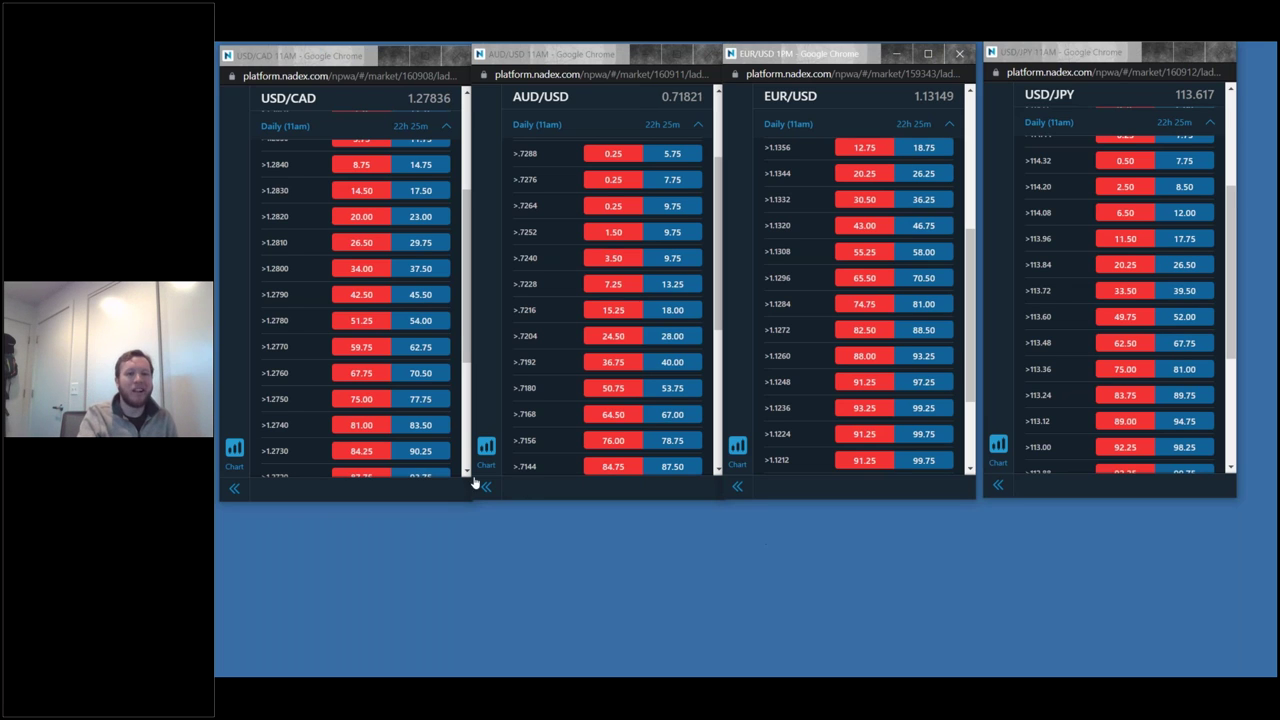
pyautogui.click(486, 445)
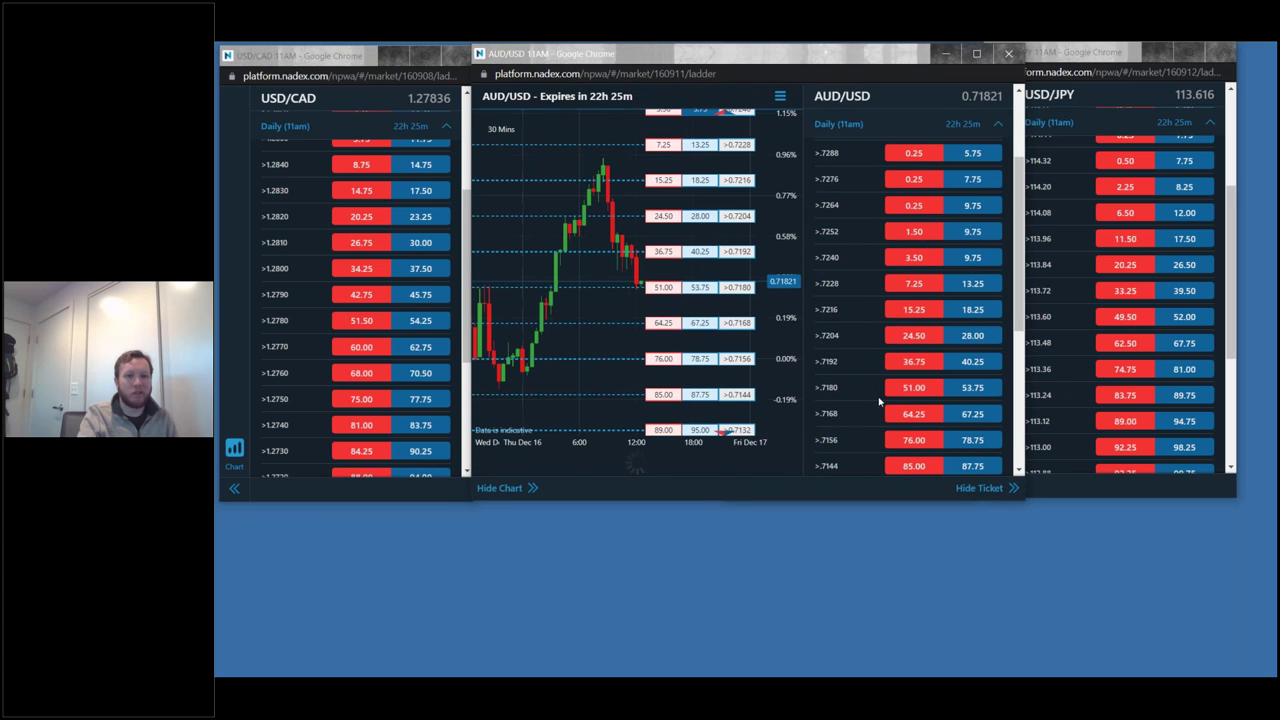
# Hide and restore the AUD/USD ladder, then hide the AUD/USD chart
pyautogui.click(975, 489)
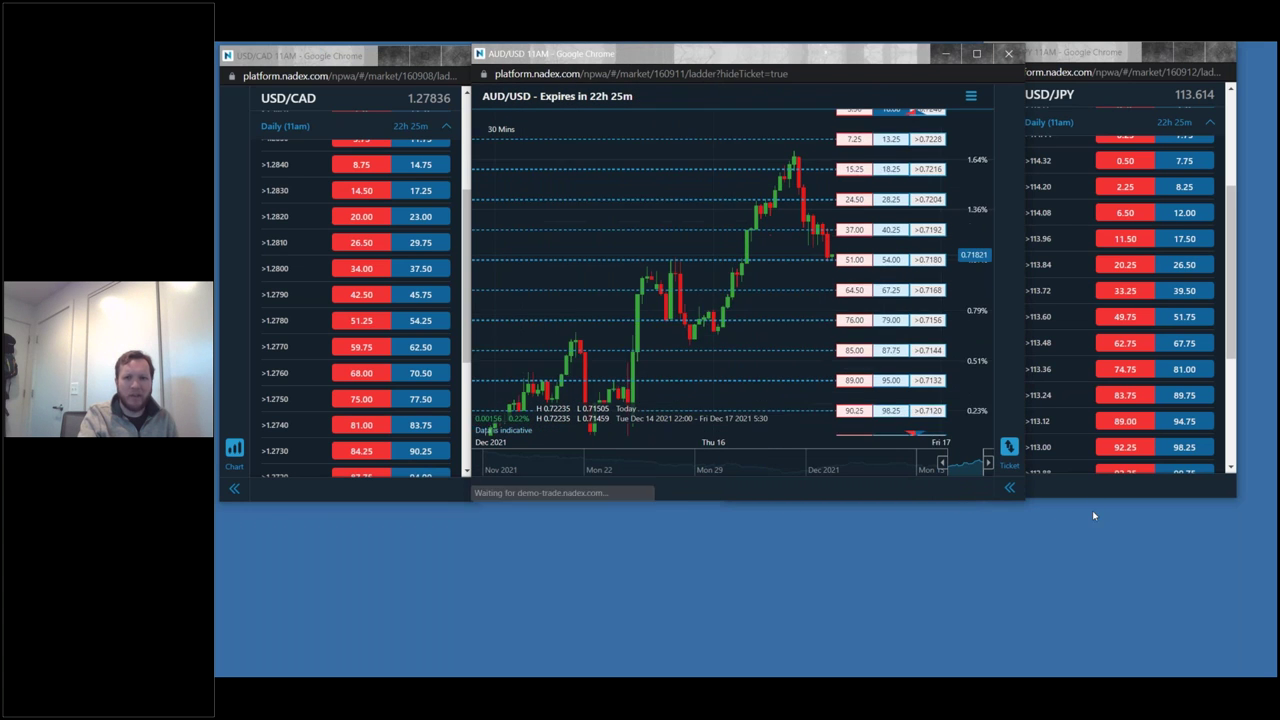
pyautogui.click(1012, 460)
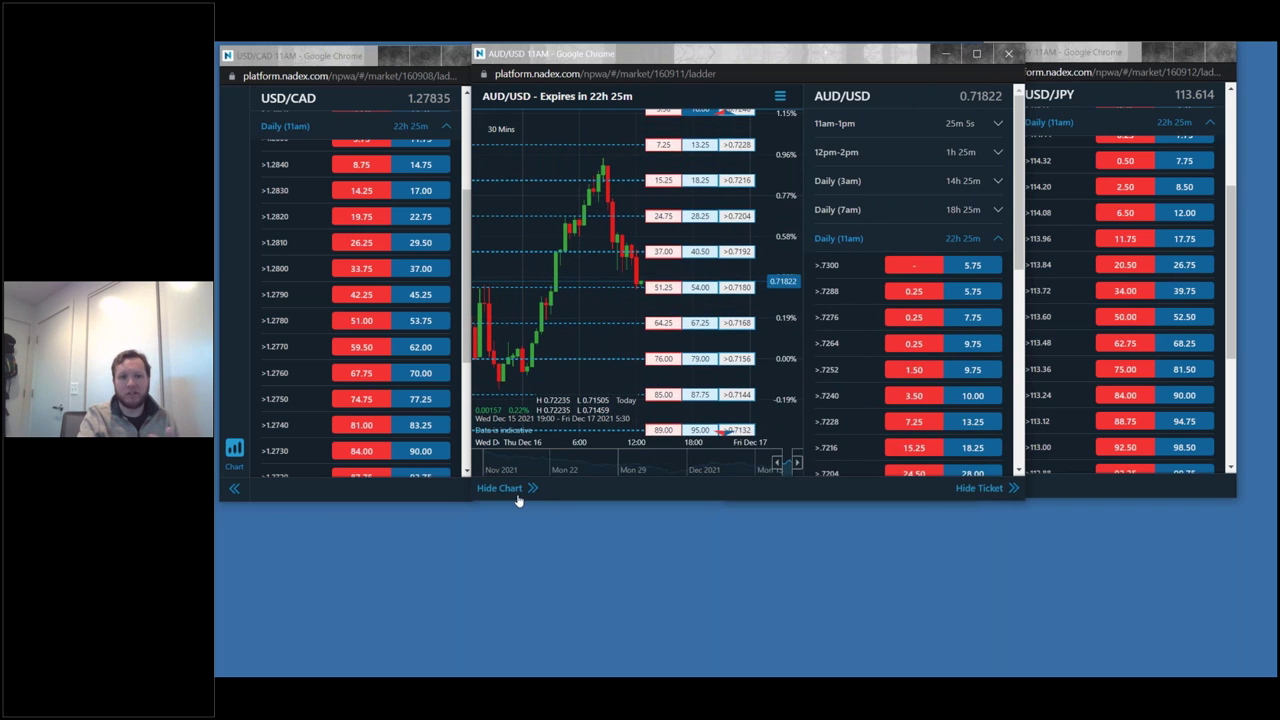
pyautogui.click(516, 494)
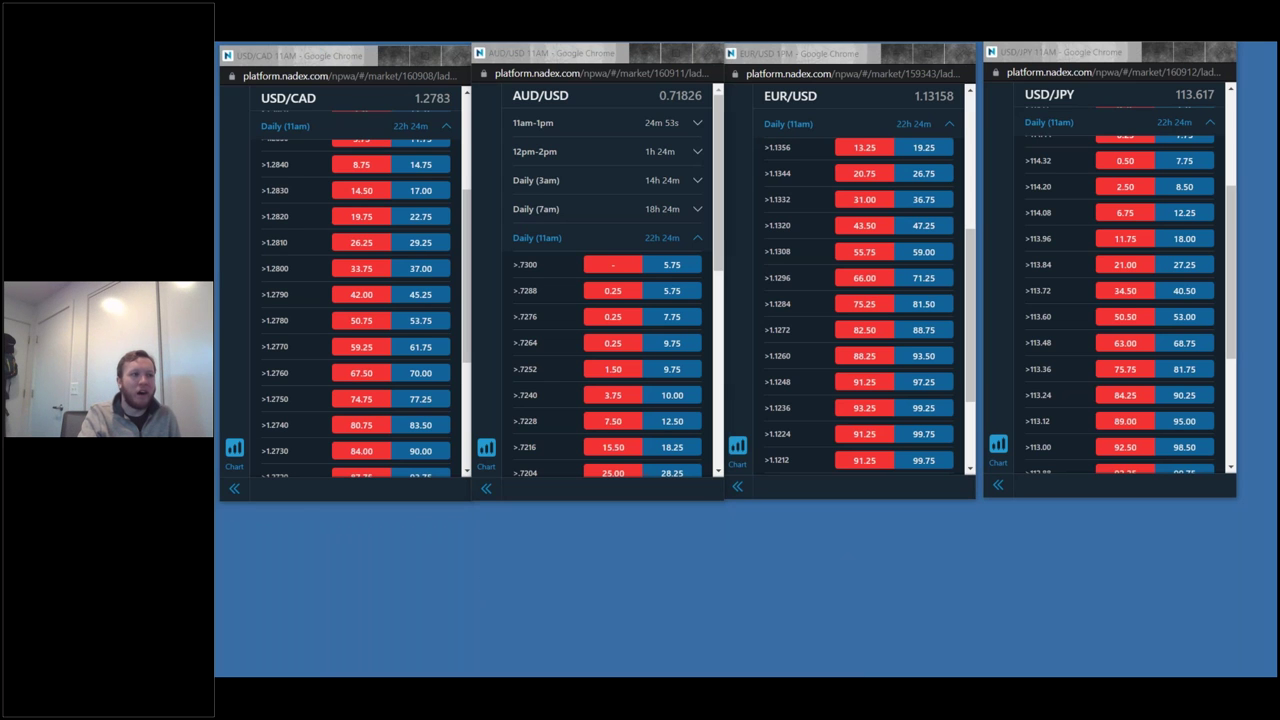
# Bring up the main Nadex Platform window and minimize it
pyautogui.hotkey('alt', 'Tab')
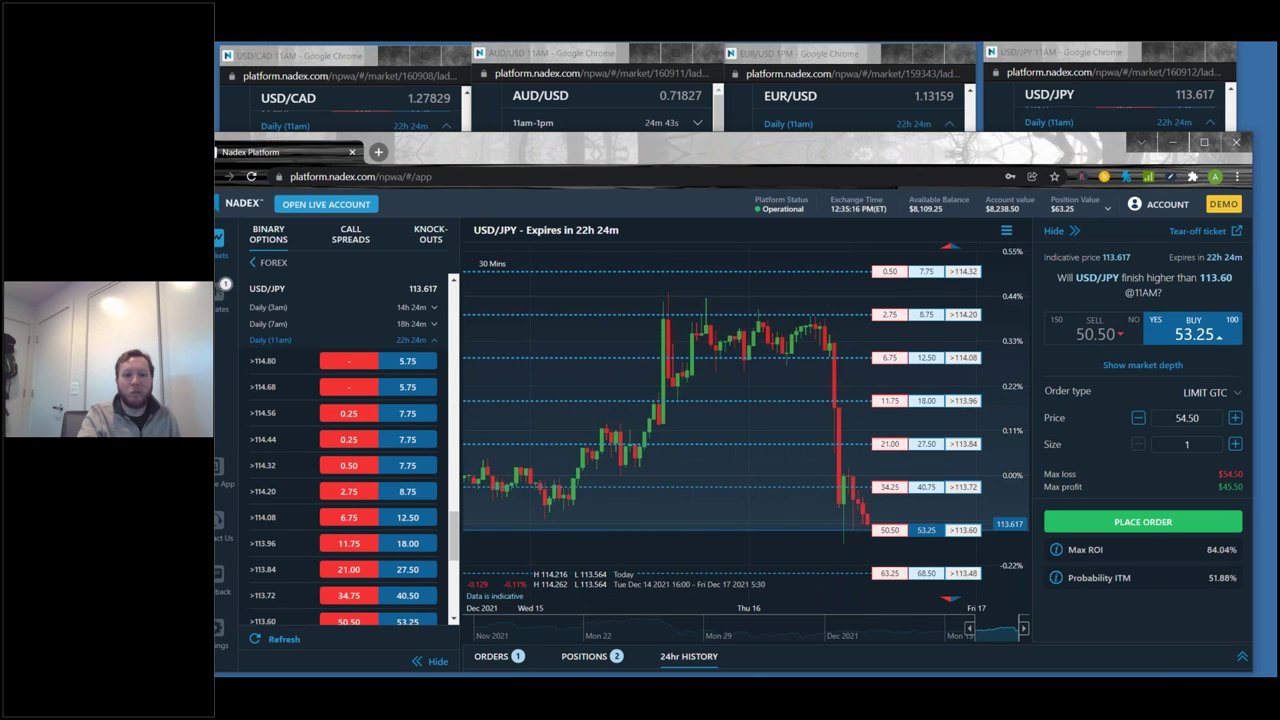
pyautogui.moveTo(700, 630)
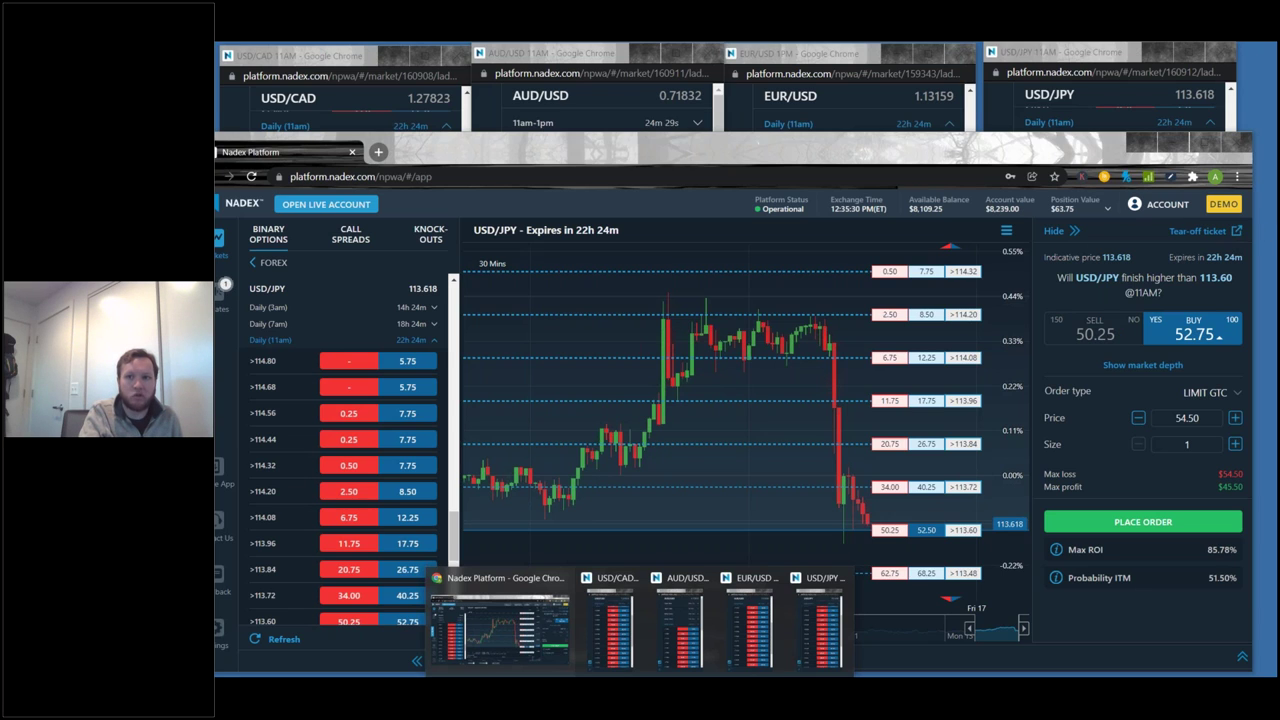
pyautogui.click(1173, 146)
# Close the EUR/USD, USD/JPY, AUD/USD and USD/CAD ticket windows
pyautogui.click(961, 53)
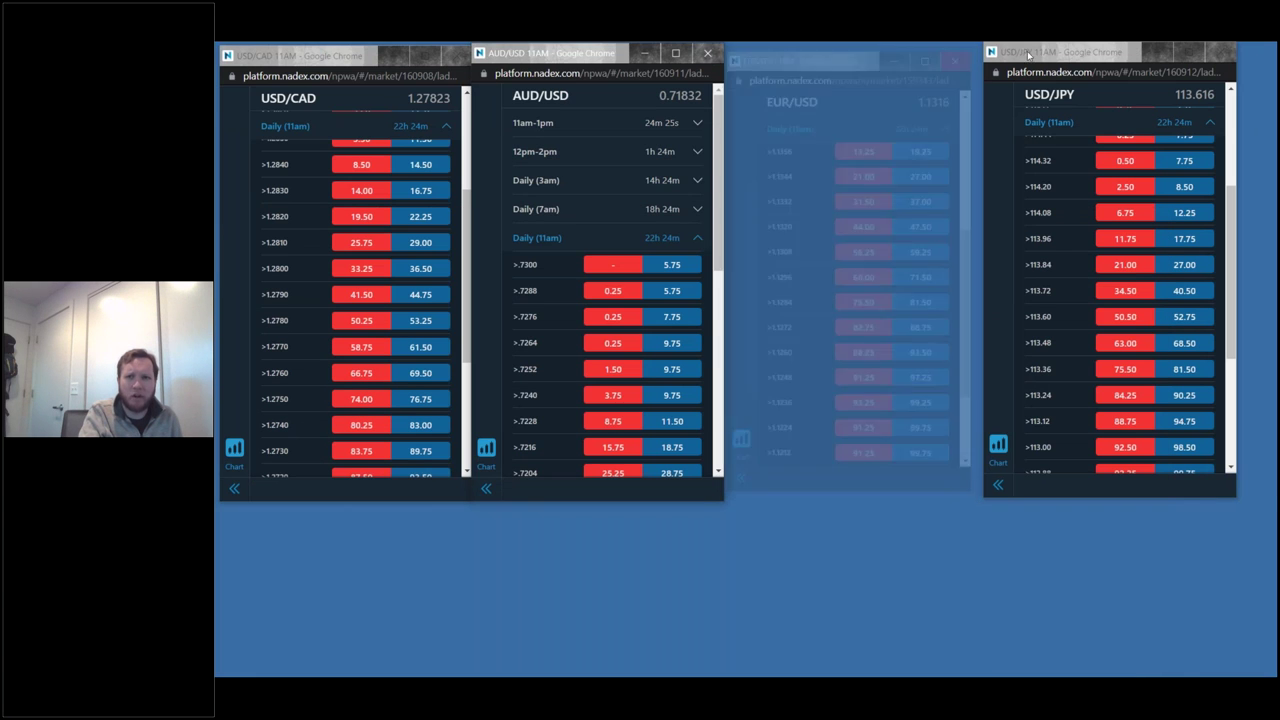
pyautogui.click(1221, 52)
pyautogui.click(707, 53)
pyautogui.click(456, 55)
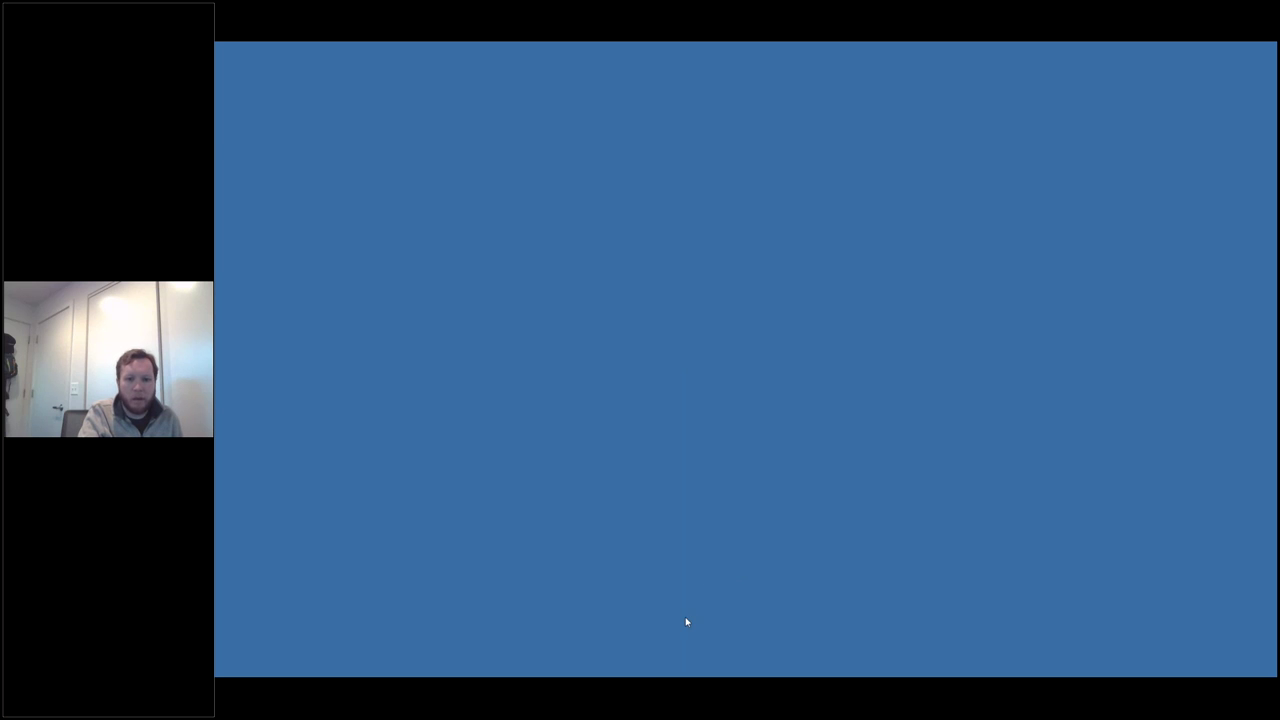
# Restore the main window, view the live-account sign-up page, then close that tab
pyautogui.hotkey('alt', 'Tab')
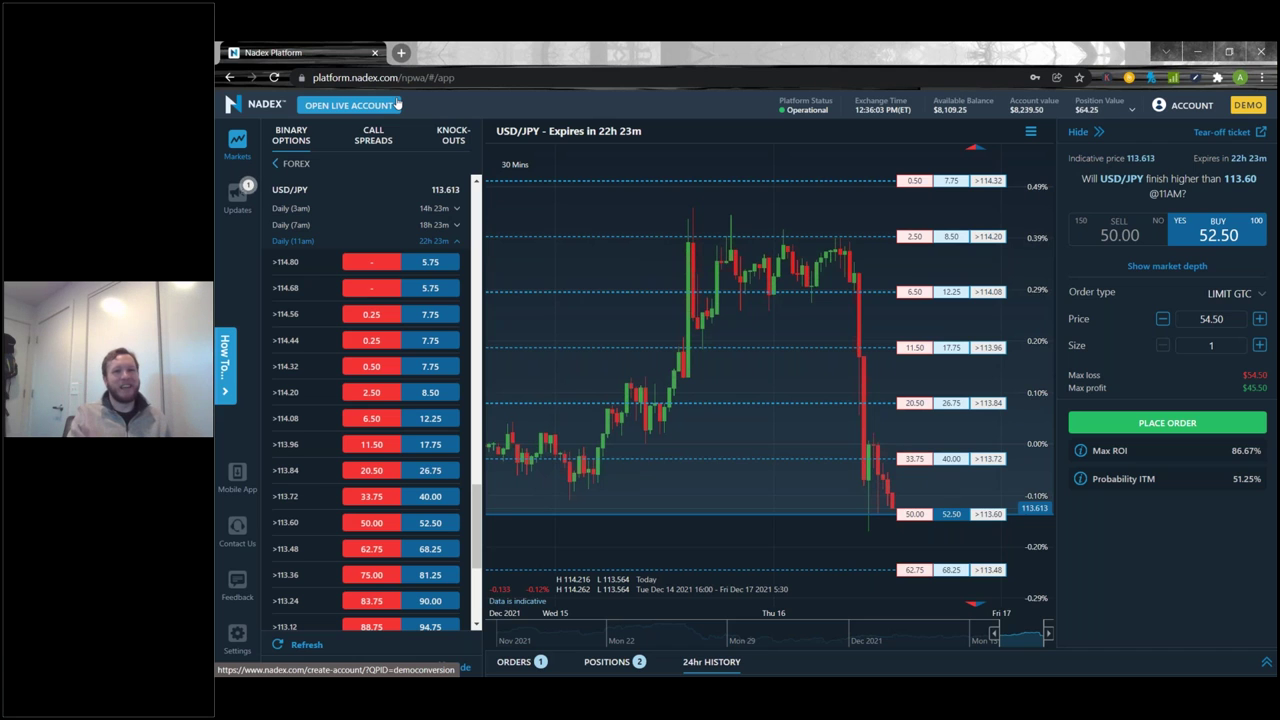
pyautogui.click(397, 104)
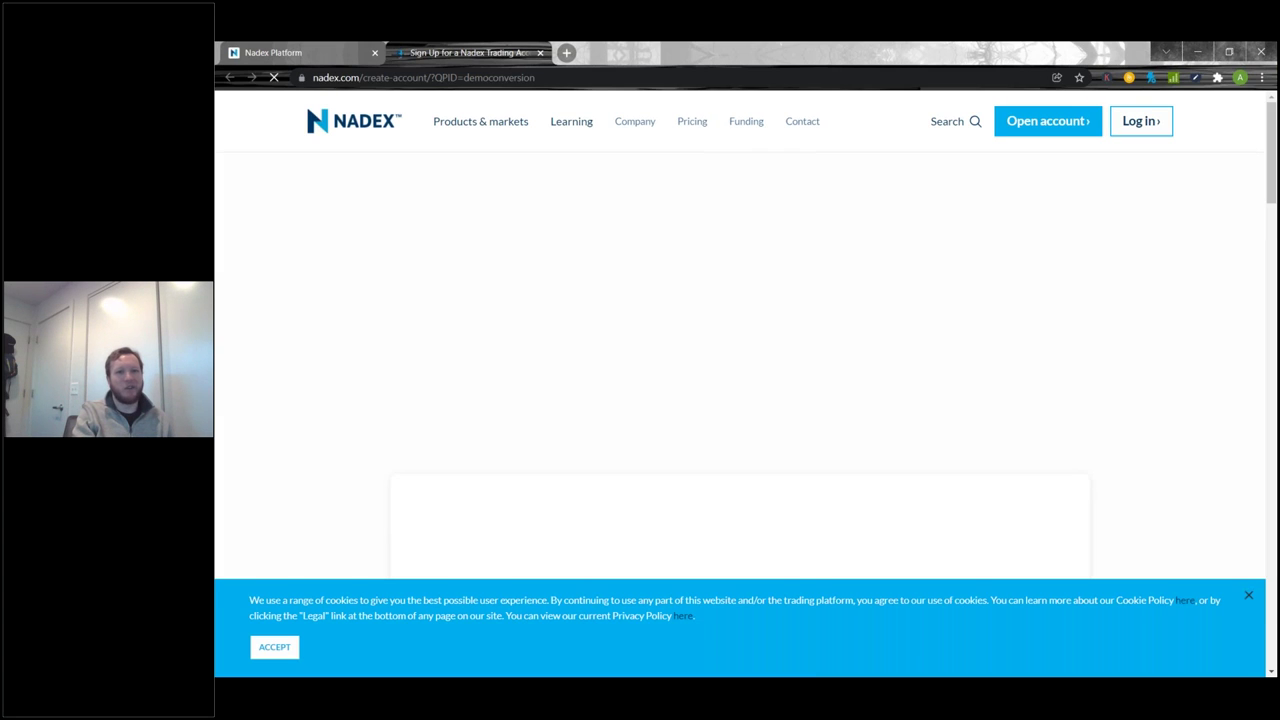
pyautogui.scroll(-2, 771, 214)
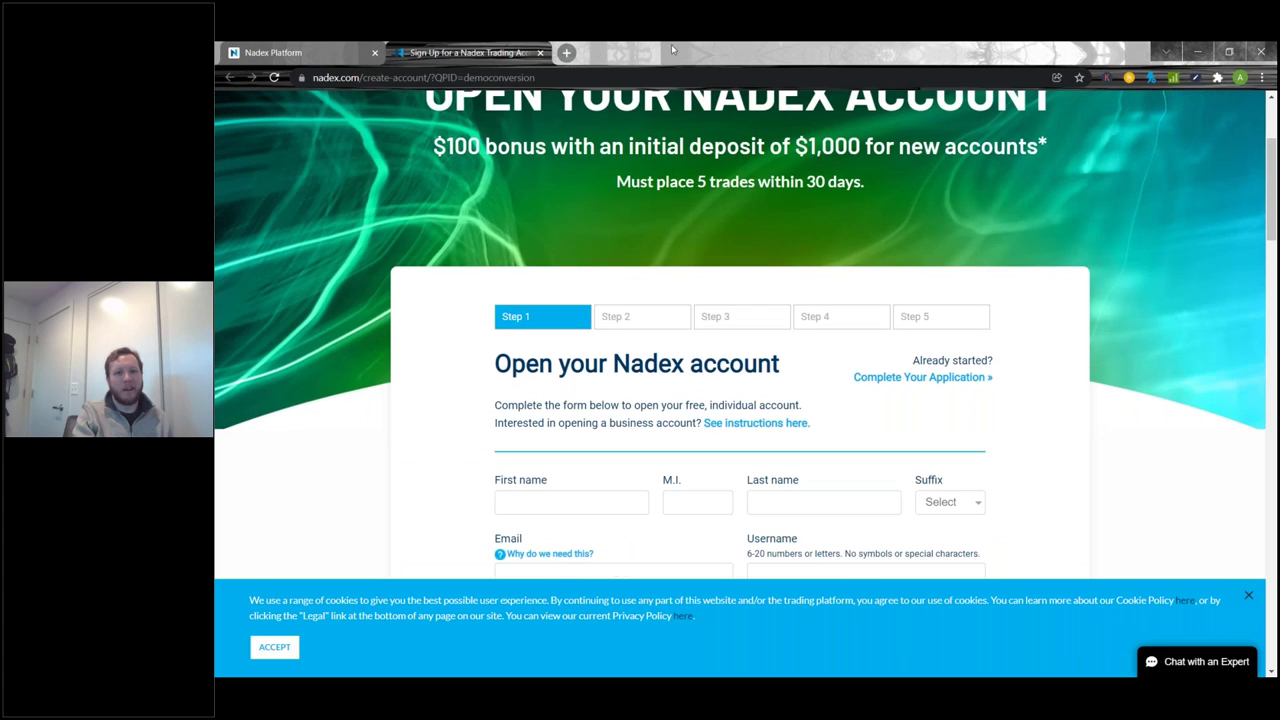
pyautogui.click(540, 53)
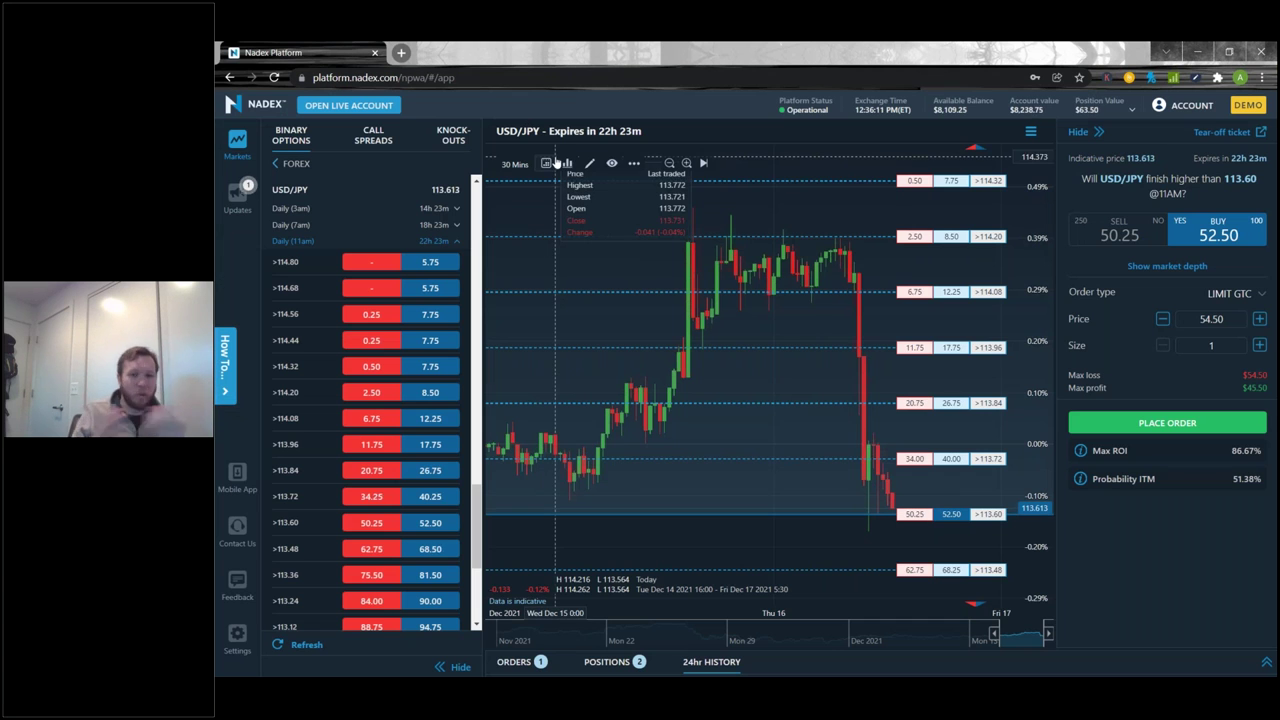
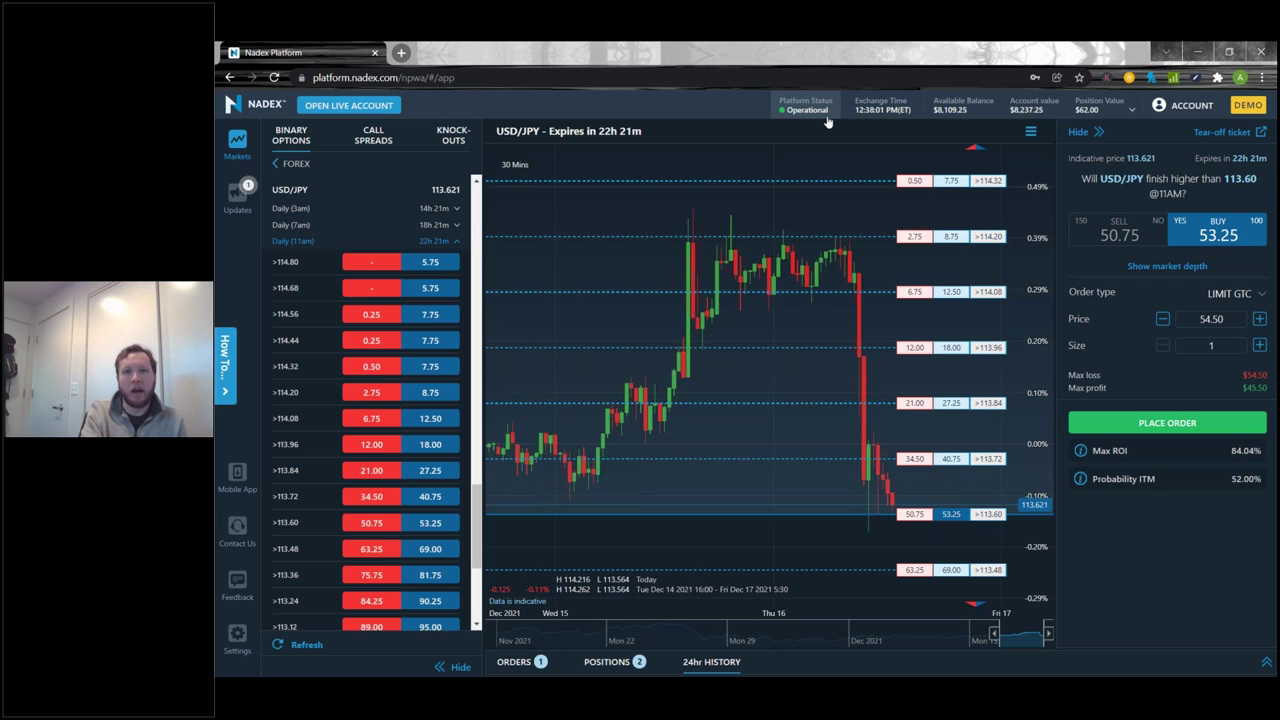
# Open the Nadex Status page and check the Trading Platform and Account Creation groups
pyautogui.click(826, 116)
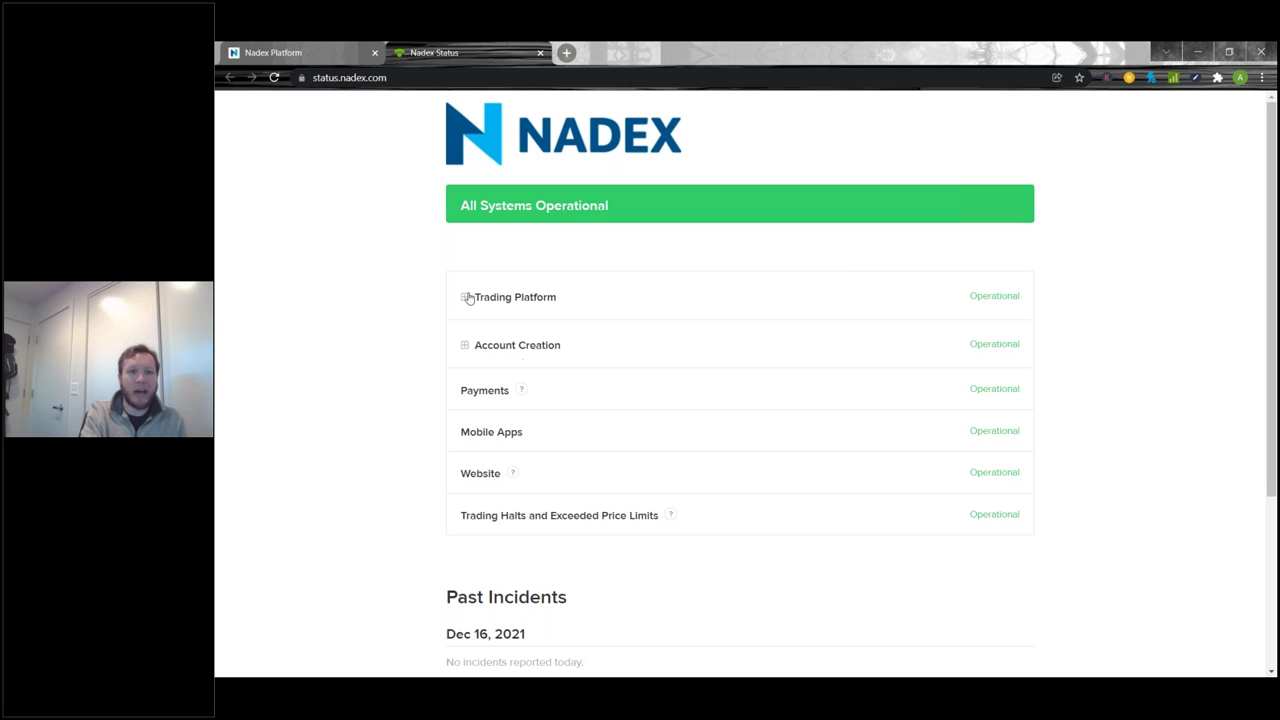
pyautogui.click(465, 297)
pyautogui.click(465, 297)
pyautogui.click(465, 345)
pyautogui.click(465, 345)
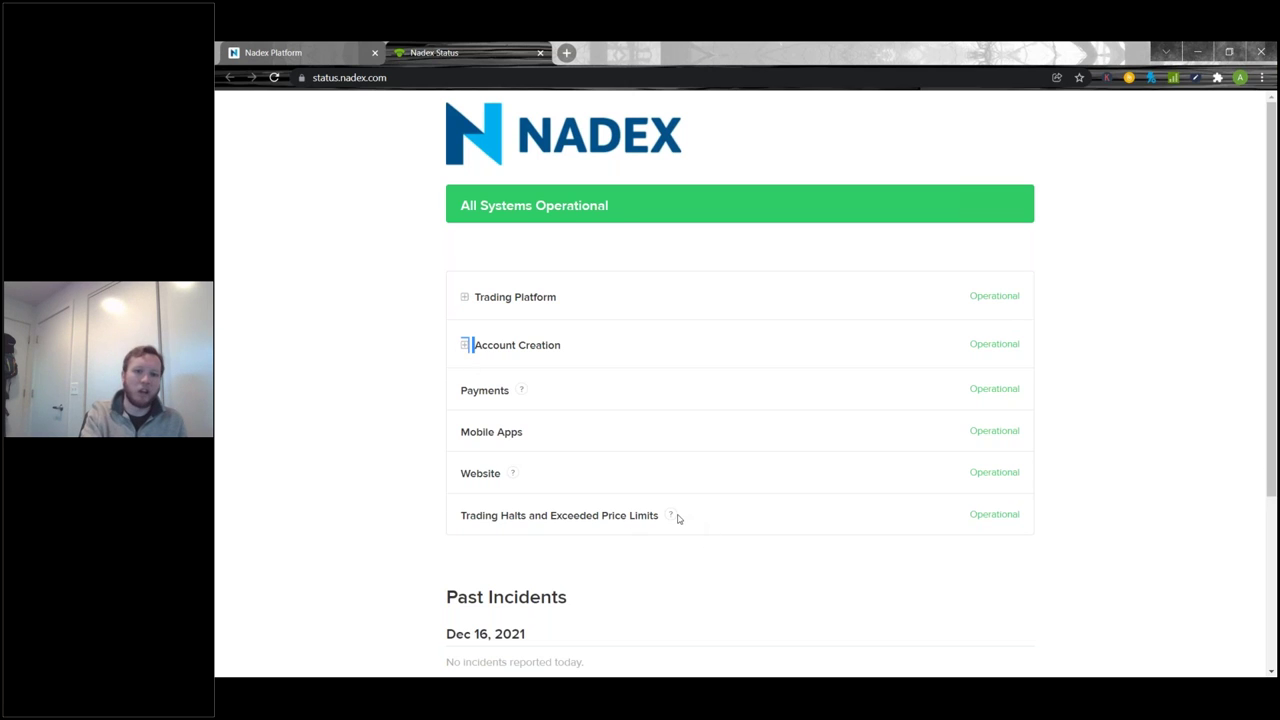
# Review the Trading Halts and Exceeded Price Limits row, then return to the Nadex Platform tab
pyautogui.moveTo(674, 518)
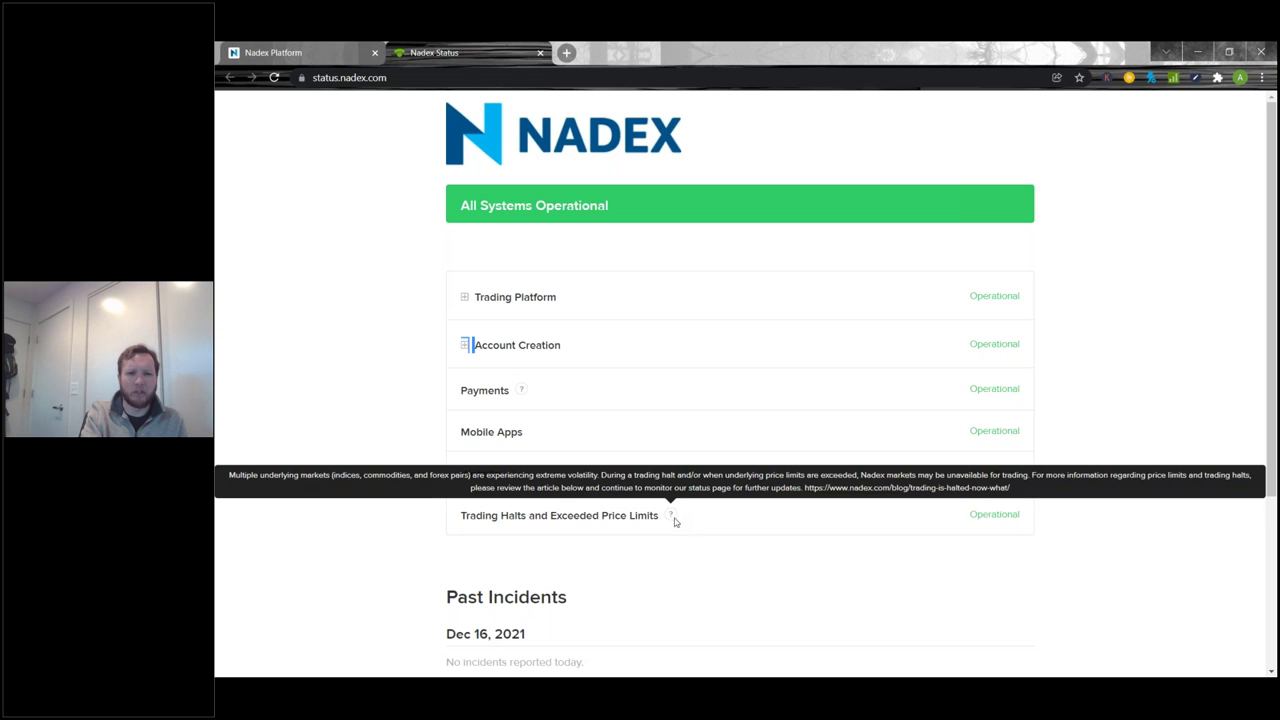
pyautogui.tripleClick(783, 523)
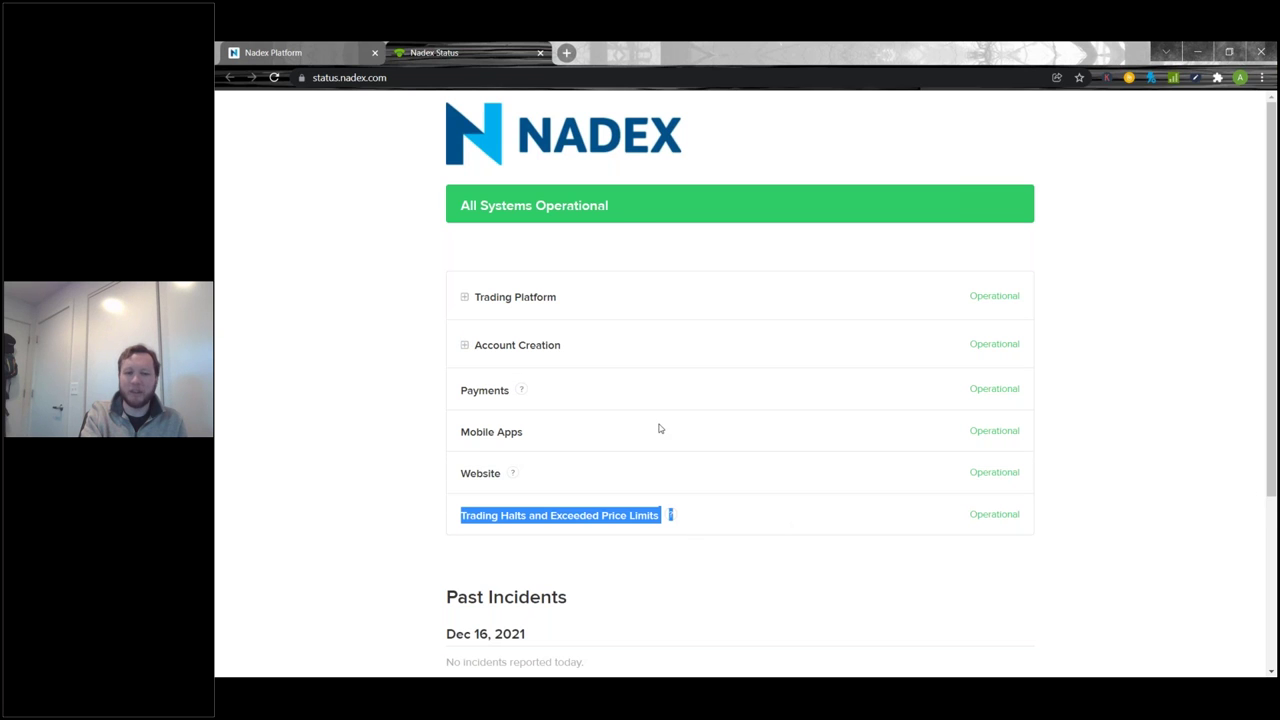
pyautogui.click(306, 52)
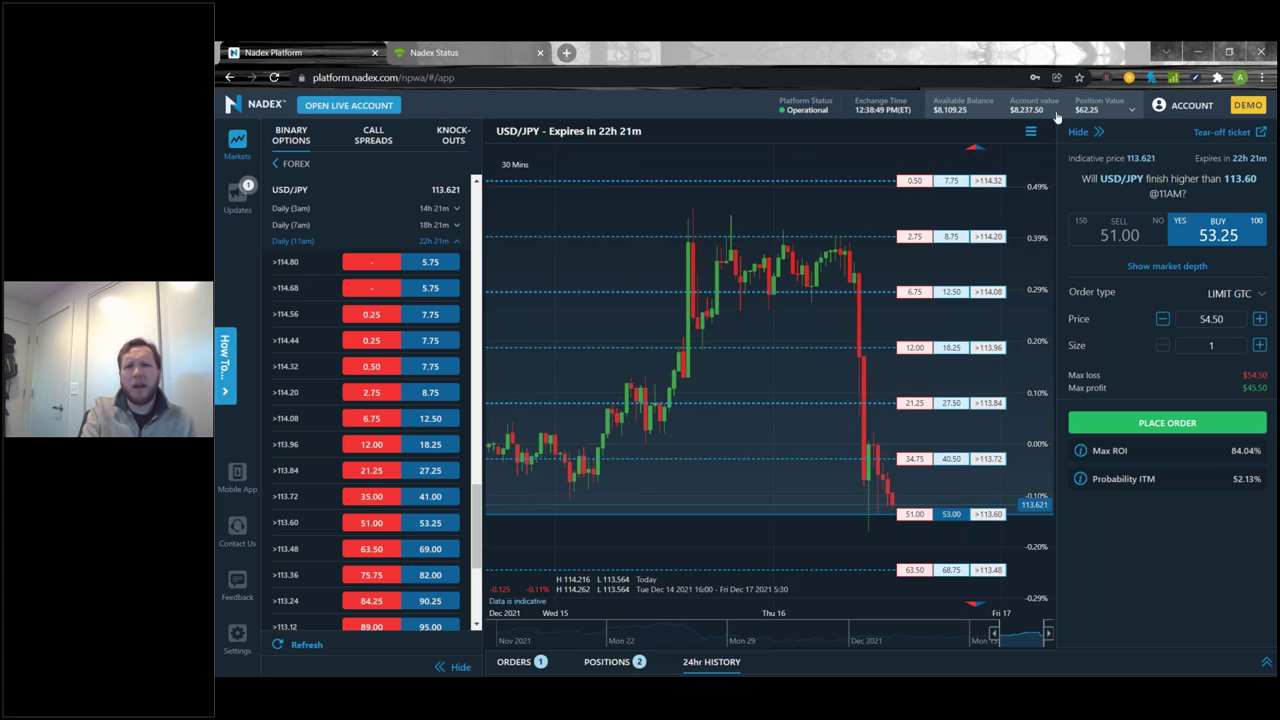
# Open the Select balances dropdown from the header's balances chevron
pyautogui.click(987, 114)
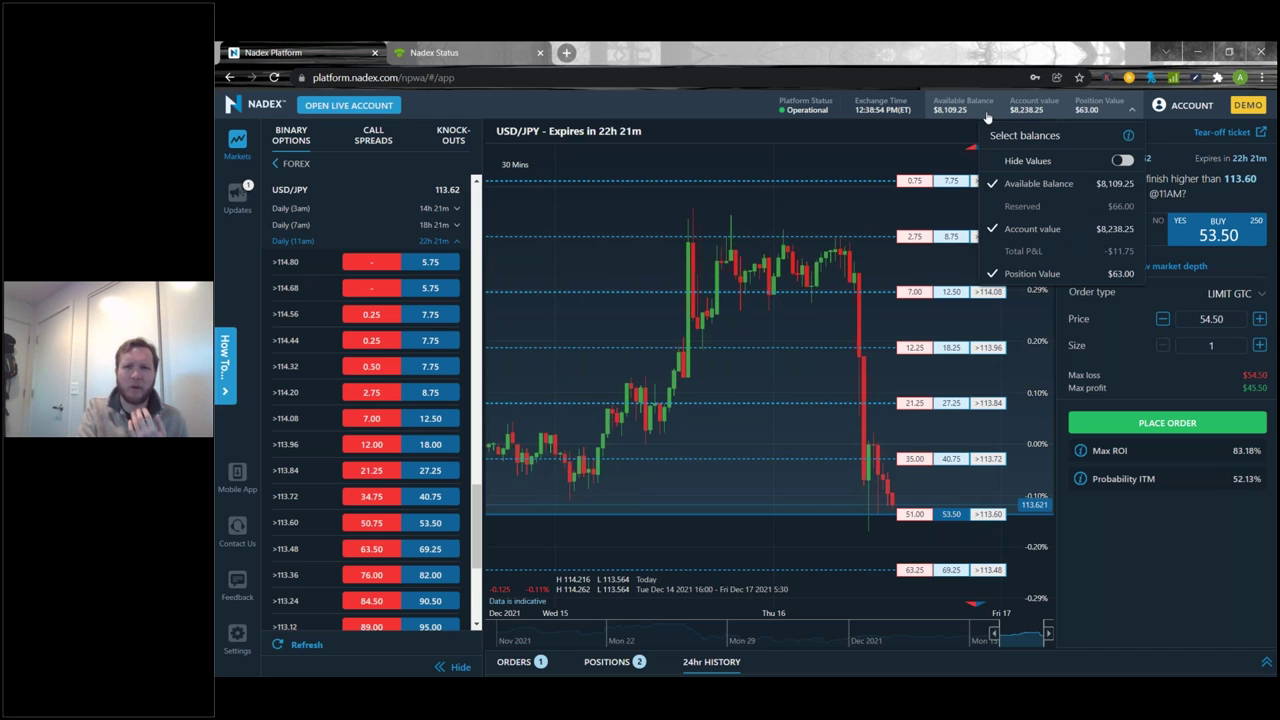
# Replace Available Balance with Total P&L among the header balances
pyautogui.click(1096, 188)
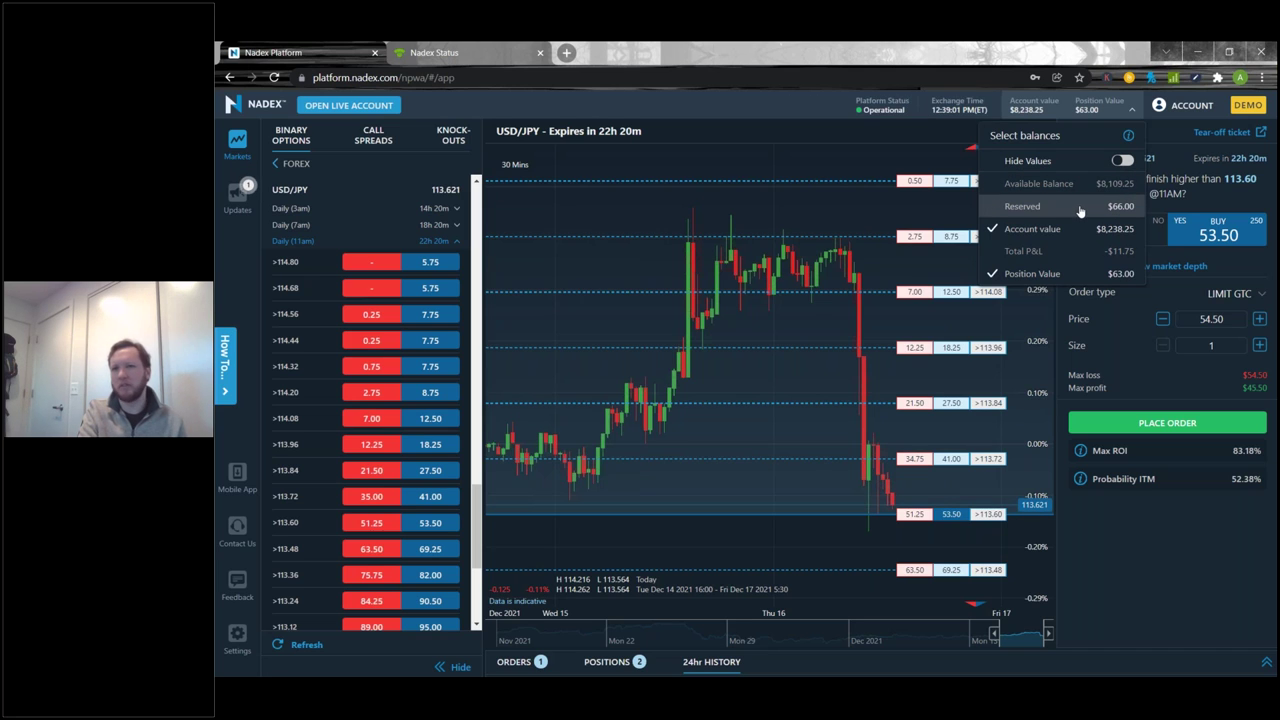
pyautogui.click(1060, 184)
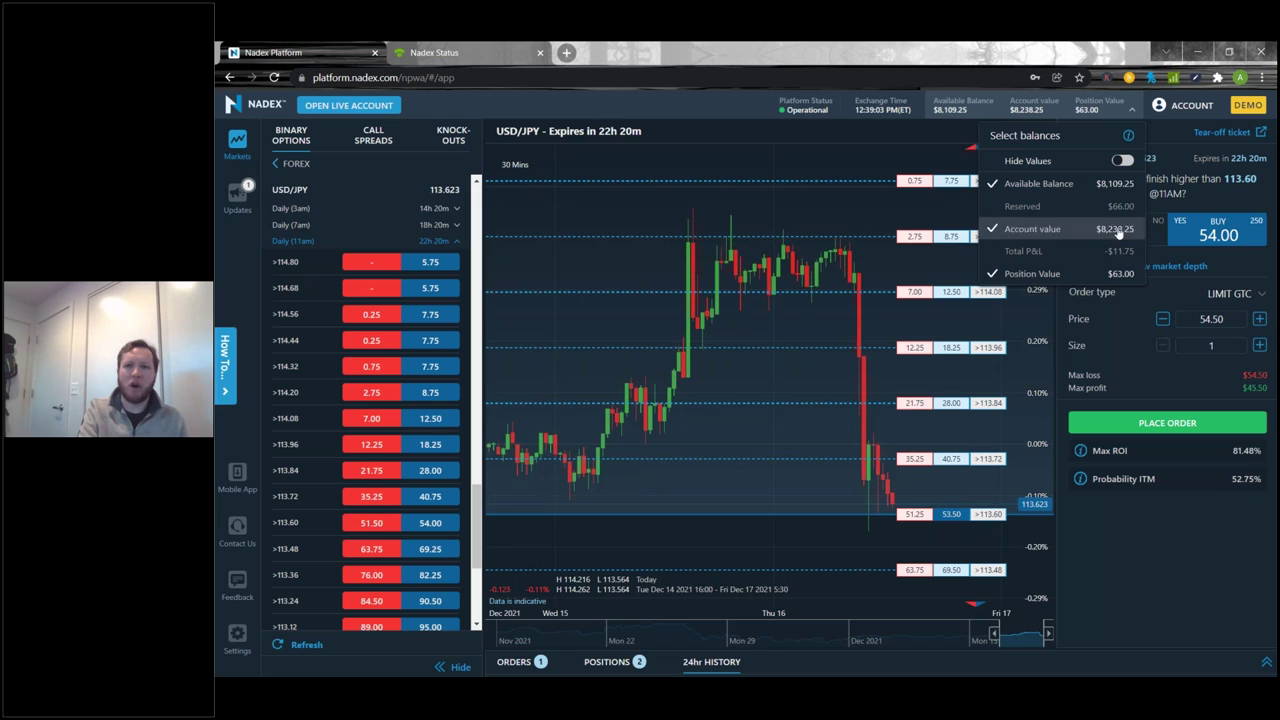
pyautogui.click(1130, 137)
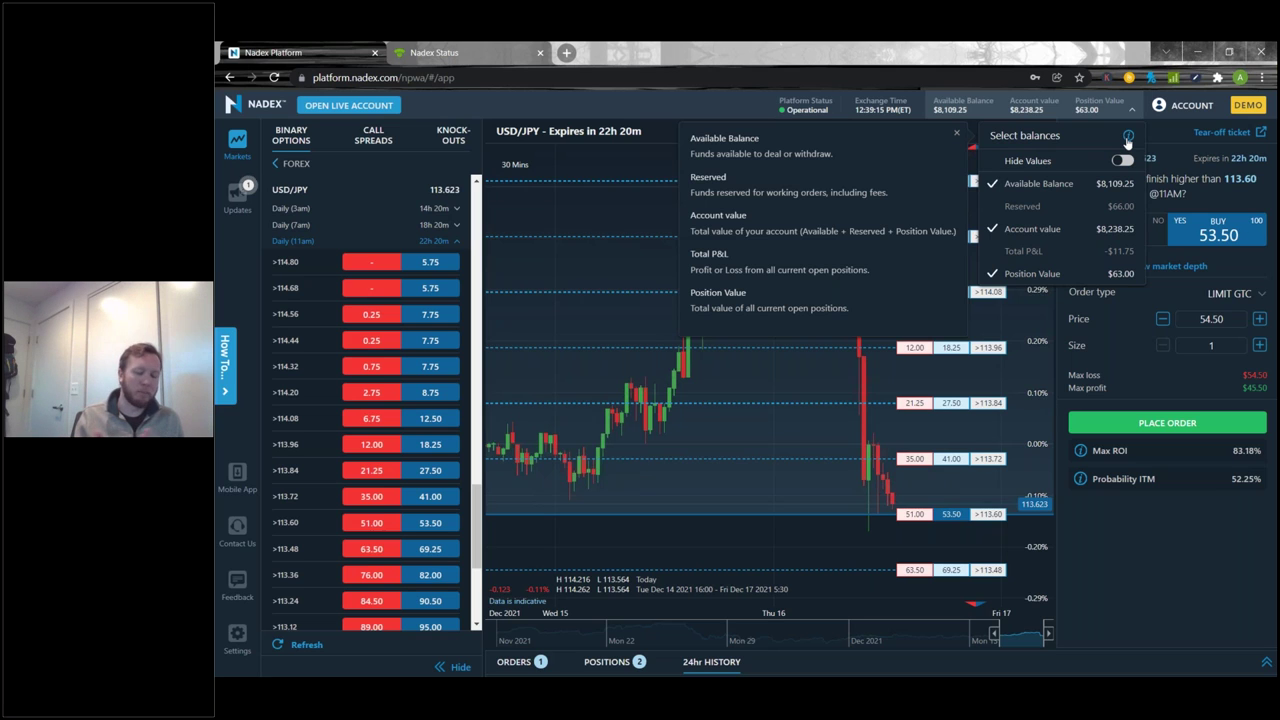
pyautogui.click(1035, 184)
pyautogui.click(1034, 207)
pyautogui.click(1034, 209)
pyautogui.click(1022, 251)
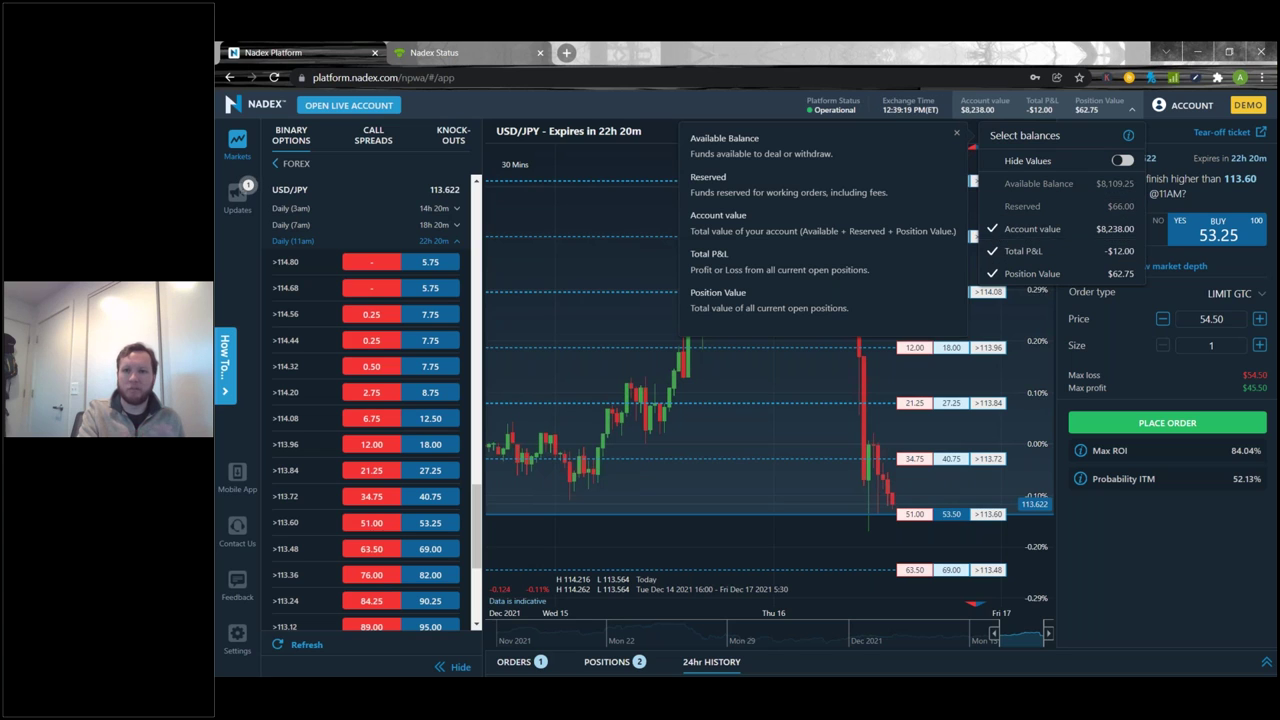
# Turn Hide Values on, then off again so amounts show, and close the dropdown
pyautogui.click(1117, 163)
pyautogui.click(1131, 110)
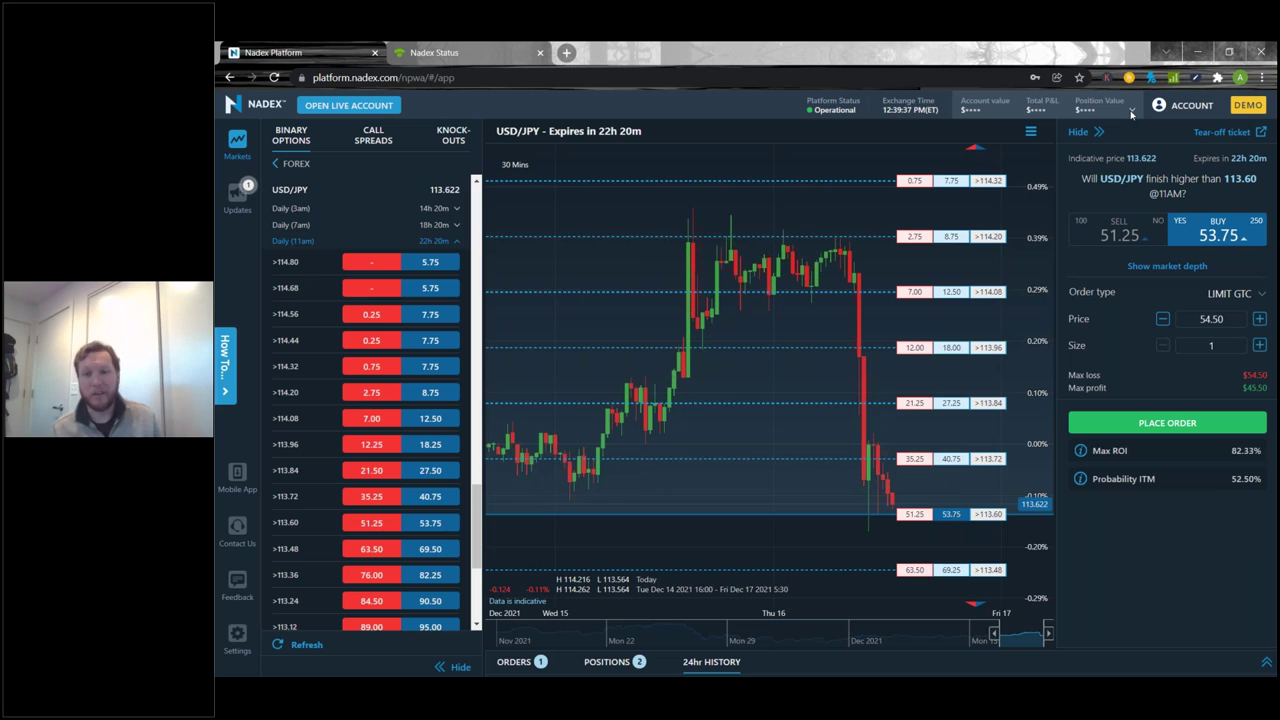
pyautogui.click(1131, 111)
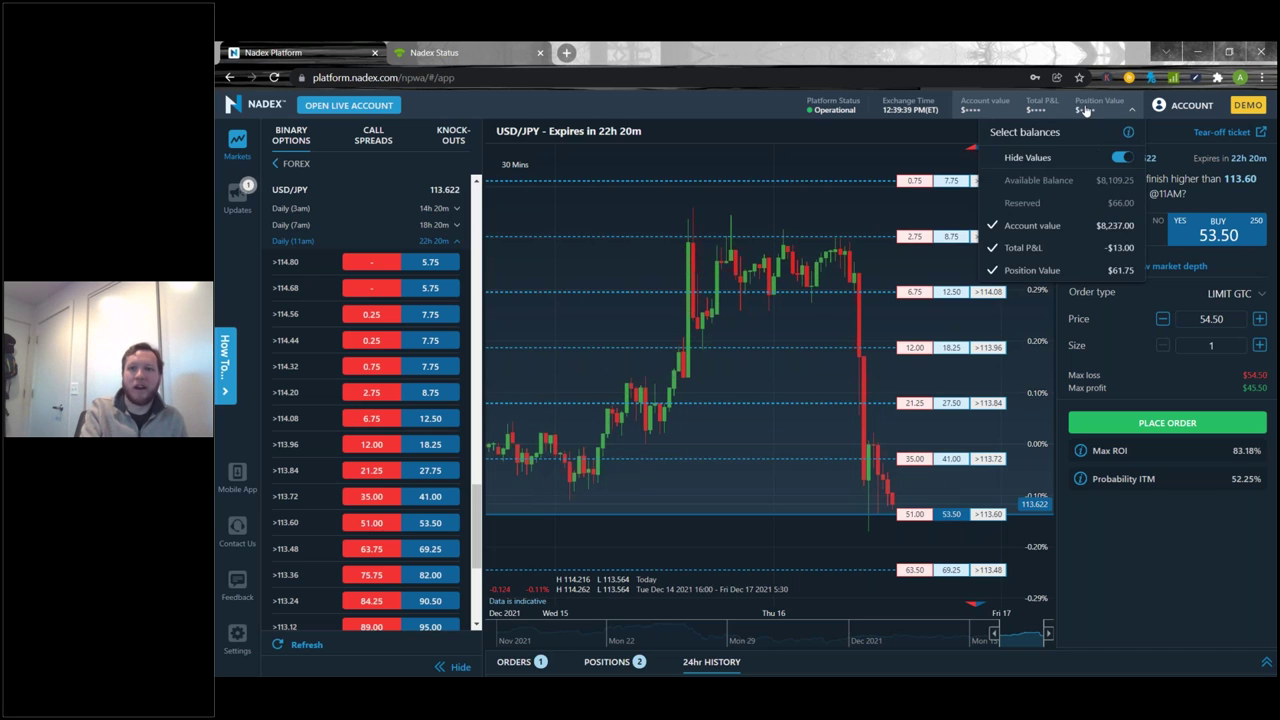
pyautogui.click(1124, 161)
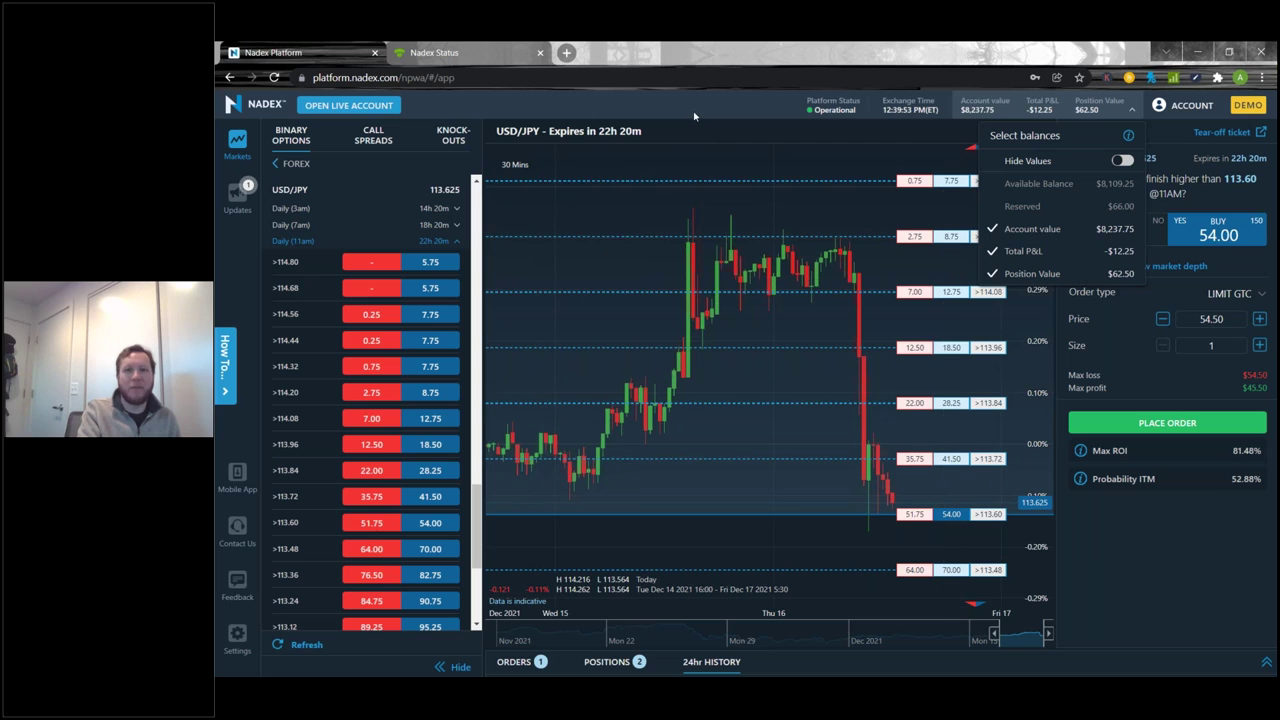
pyautogui.click(1139, 119)
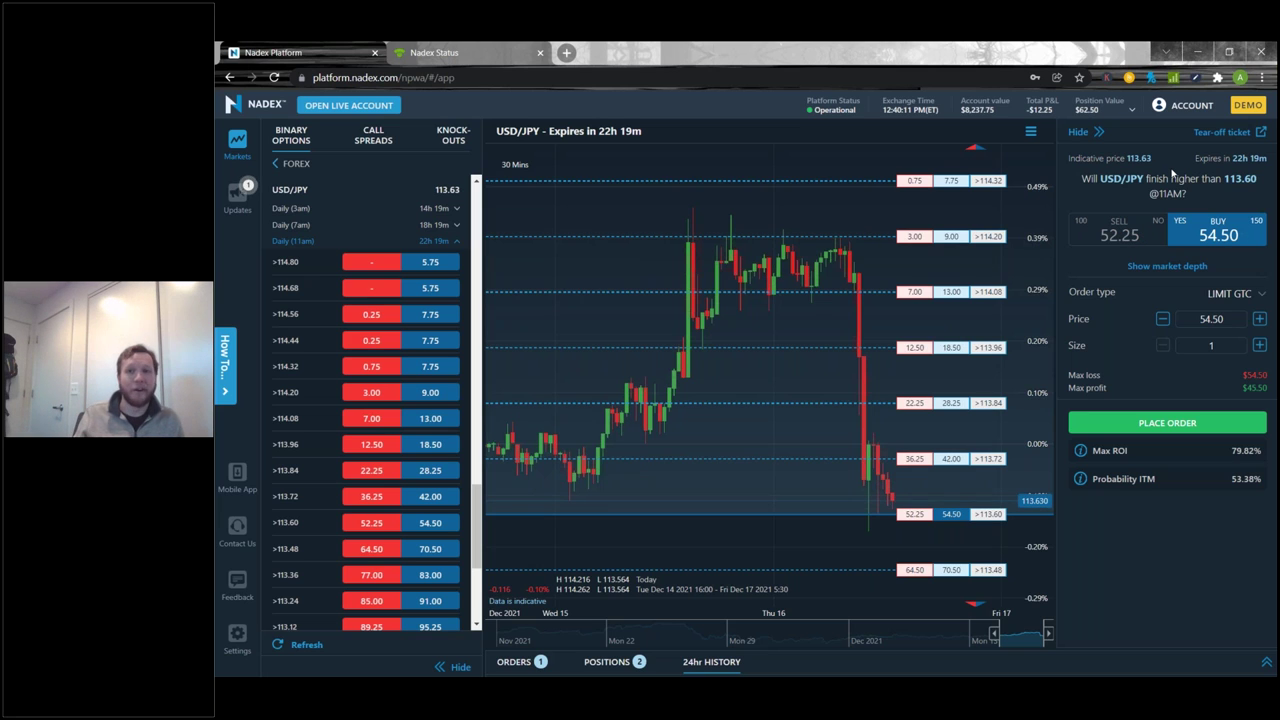
# Open Account Overview, review the account value, and start REPLENISH BALANCE to $10,000
pyautogui.click(1182, 112)
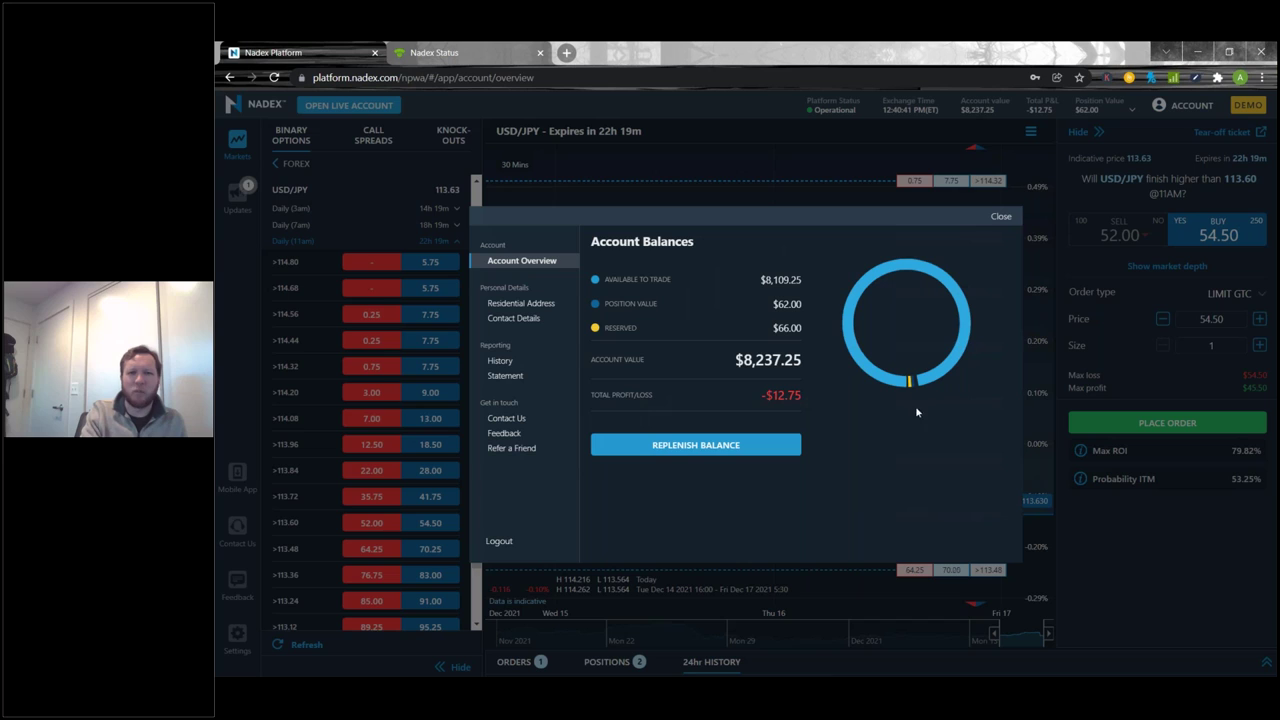
pyautogui.moveTo(728, 363); pyautogui.dragTo(803, 395)
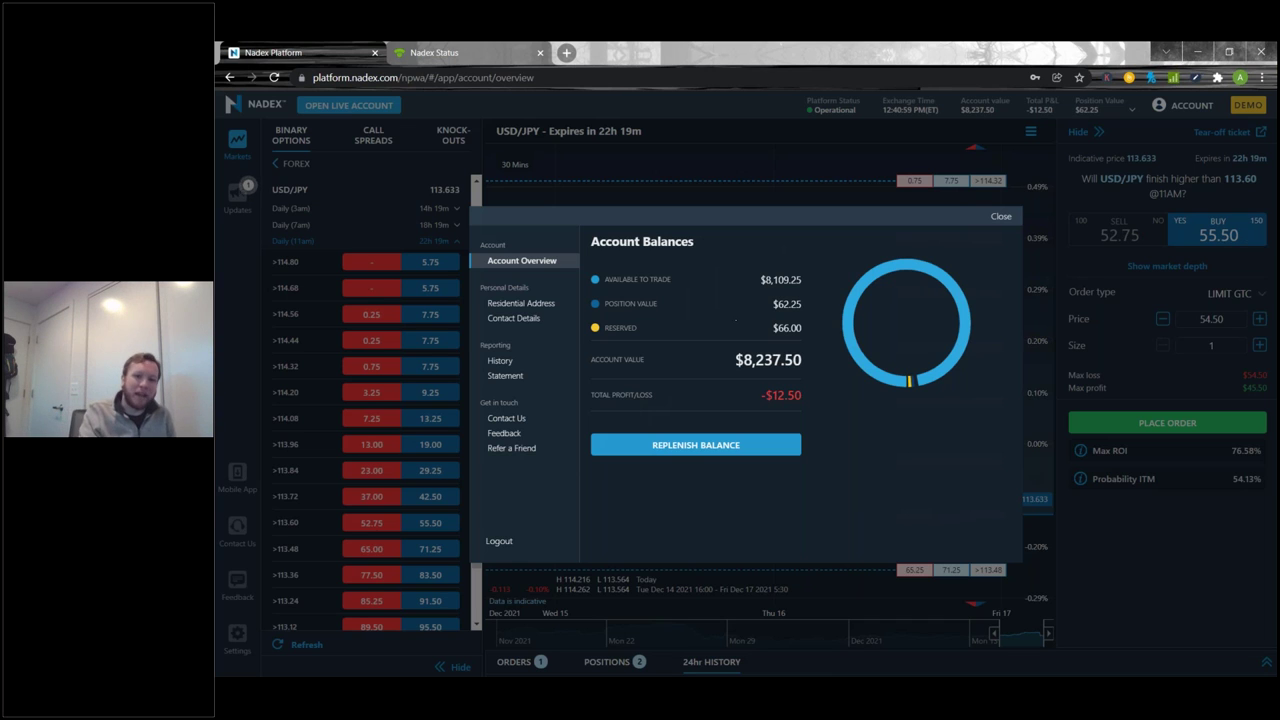
pyautogui.click(701, 452)
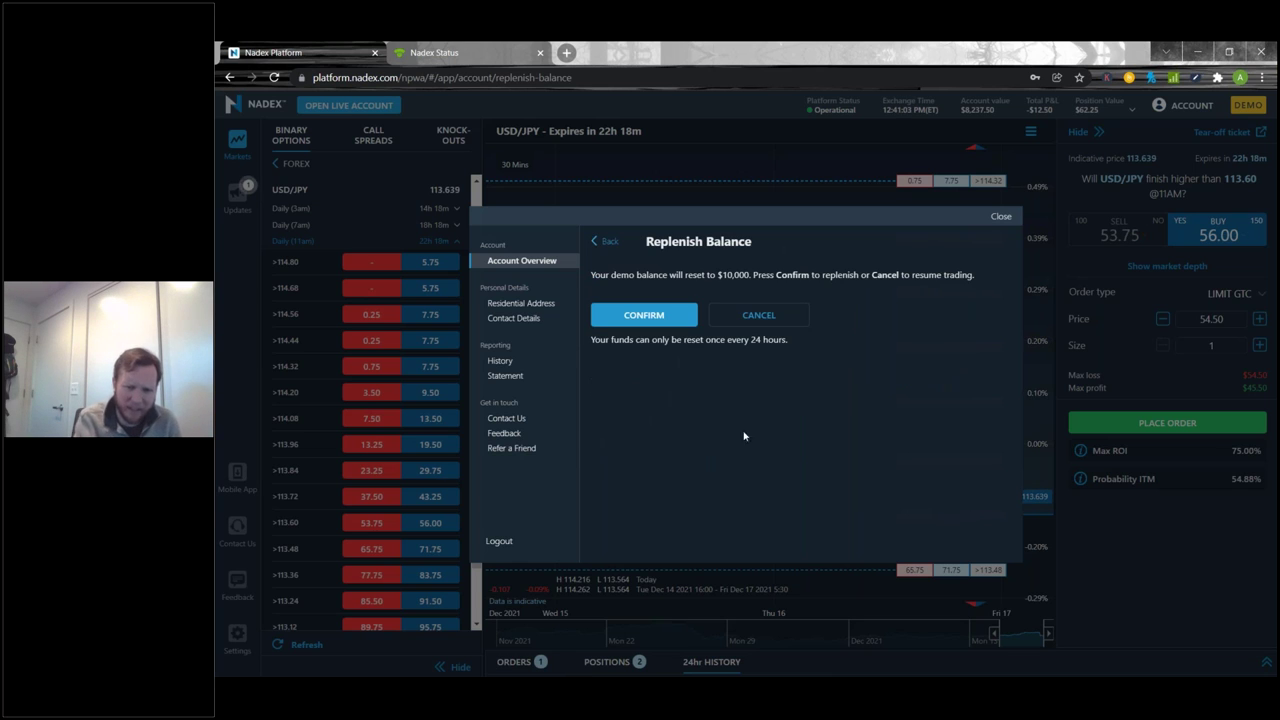
# Confirm resetting the demo balance to $10,000
pyautogui.moveTo(682, 275); pyautogui.dragTo(768, 275)
pyautogui.doubleClick(764, 275)
pyautogui.tripleClick(764, 275)
pyautogui.click(760, 285)
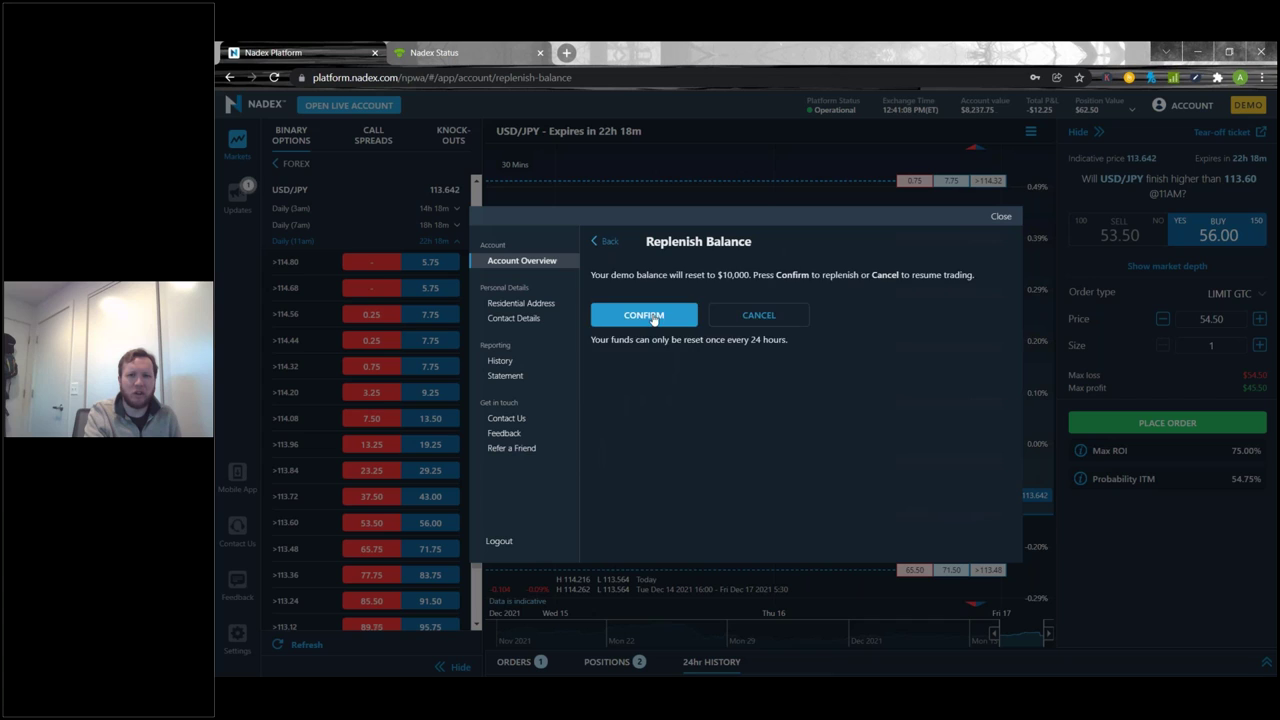
pyautogui.click(652, 316)
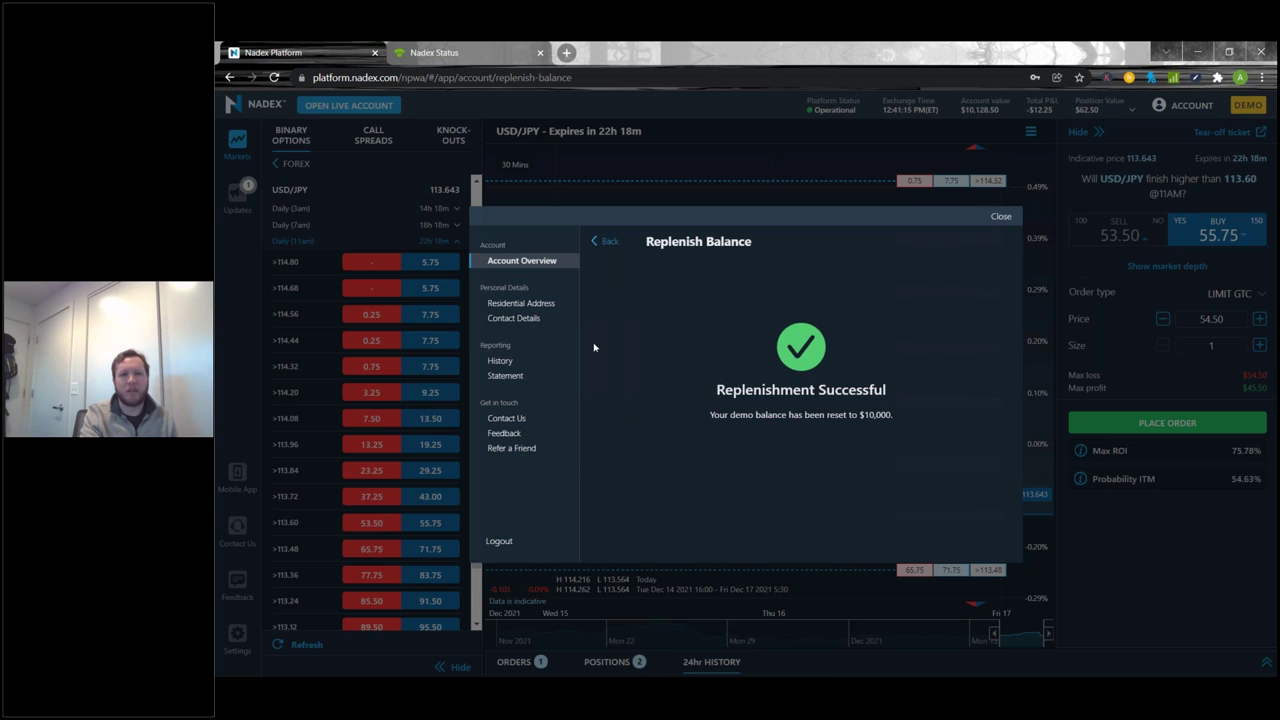
# Attempt a second balance reset and see the 24-hour limit warning
pyautogui.click(550, 262)
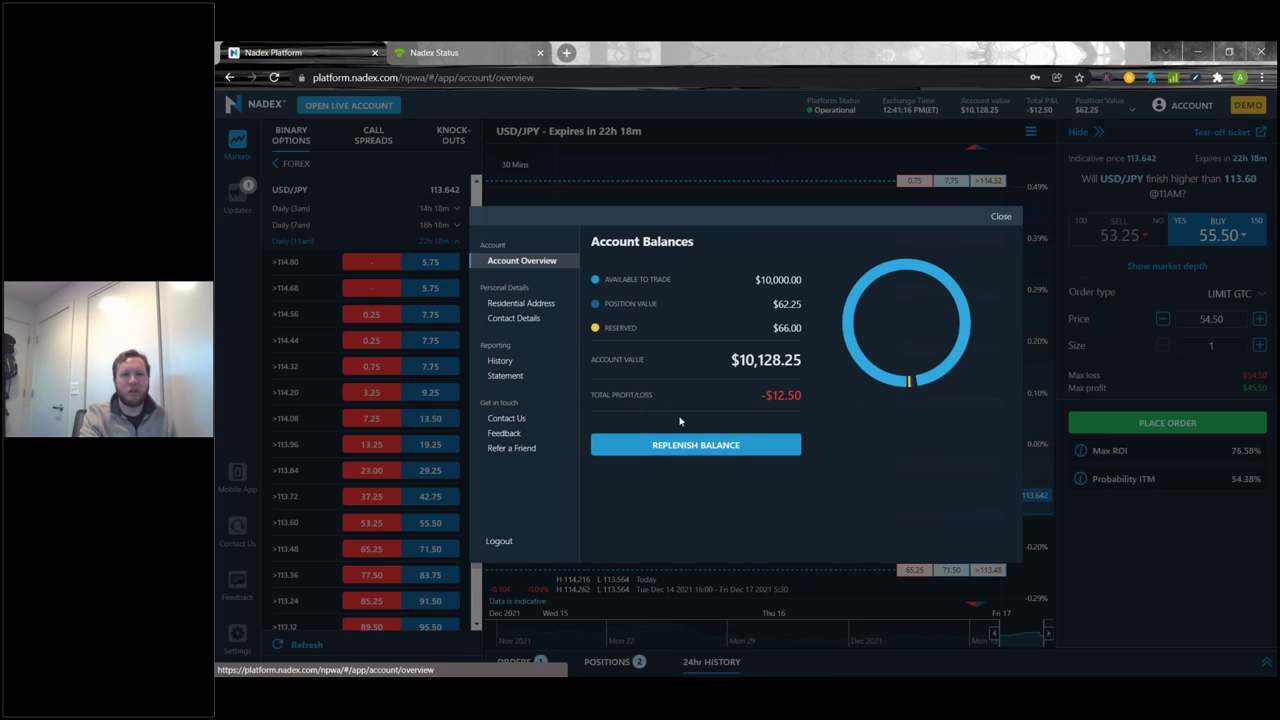
pyautogui.click(677, 447)
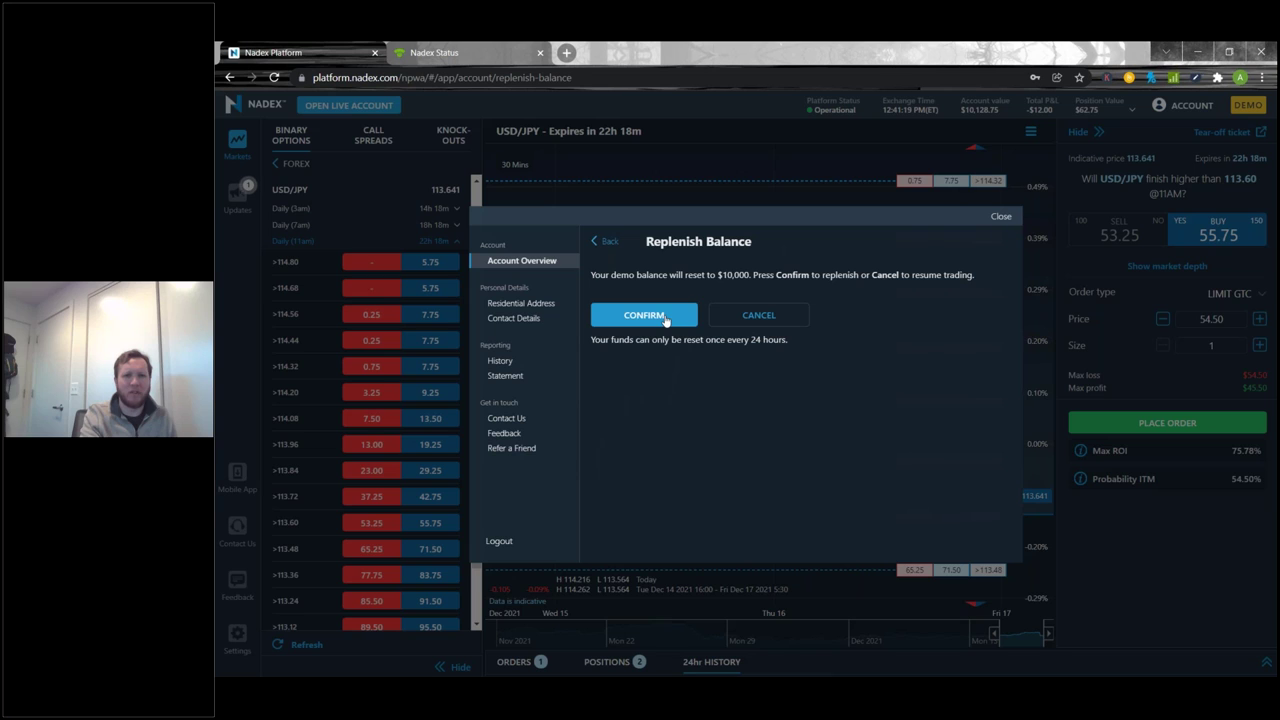
pyautogui.click(666, 318)
pyautogui.moveTo(634, 372); pyautogui.dragTo(642, 383)
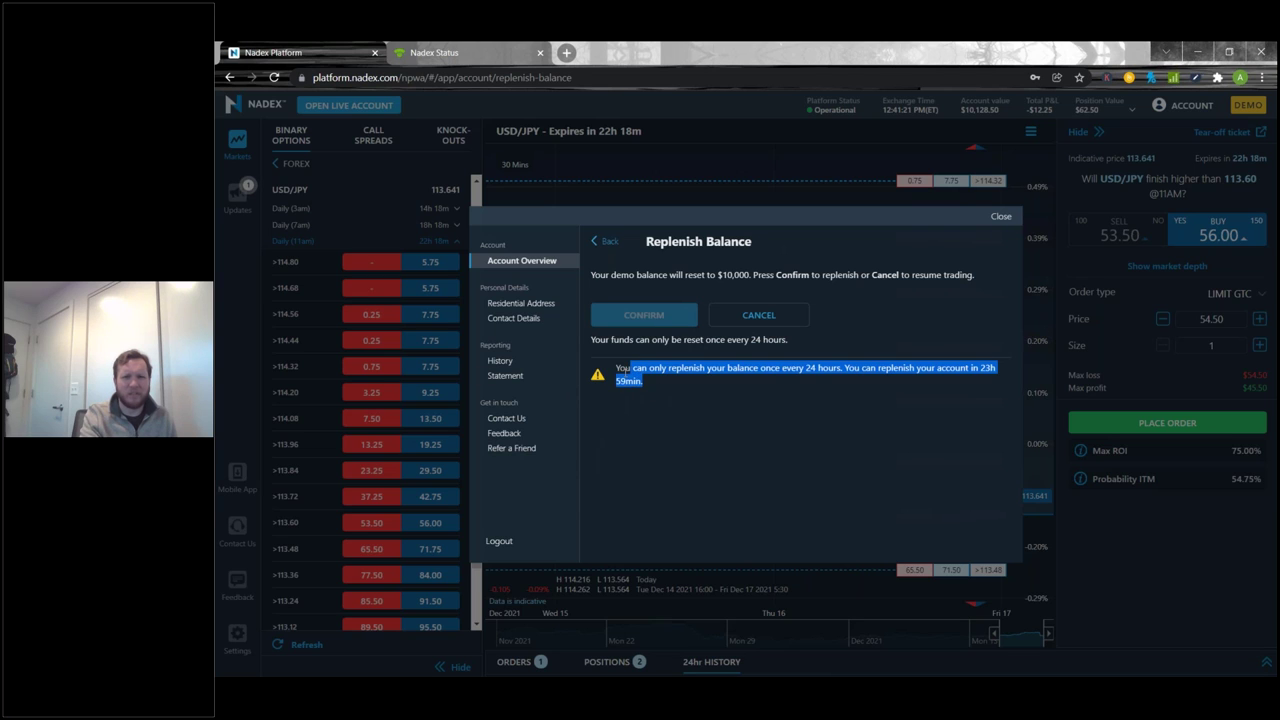
pyautogui.click(650, 386)
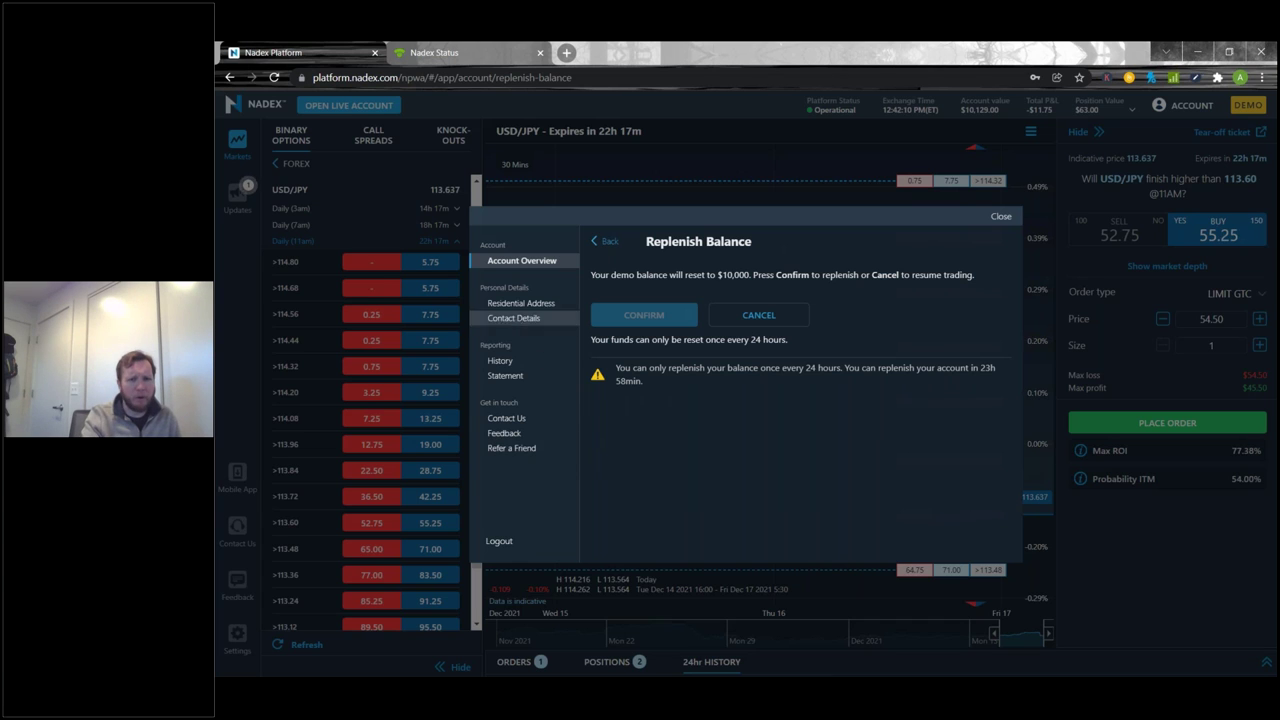
# Edit the City value in the residential address and save it
pyautogui.click(538, 305)
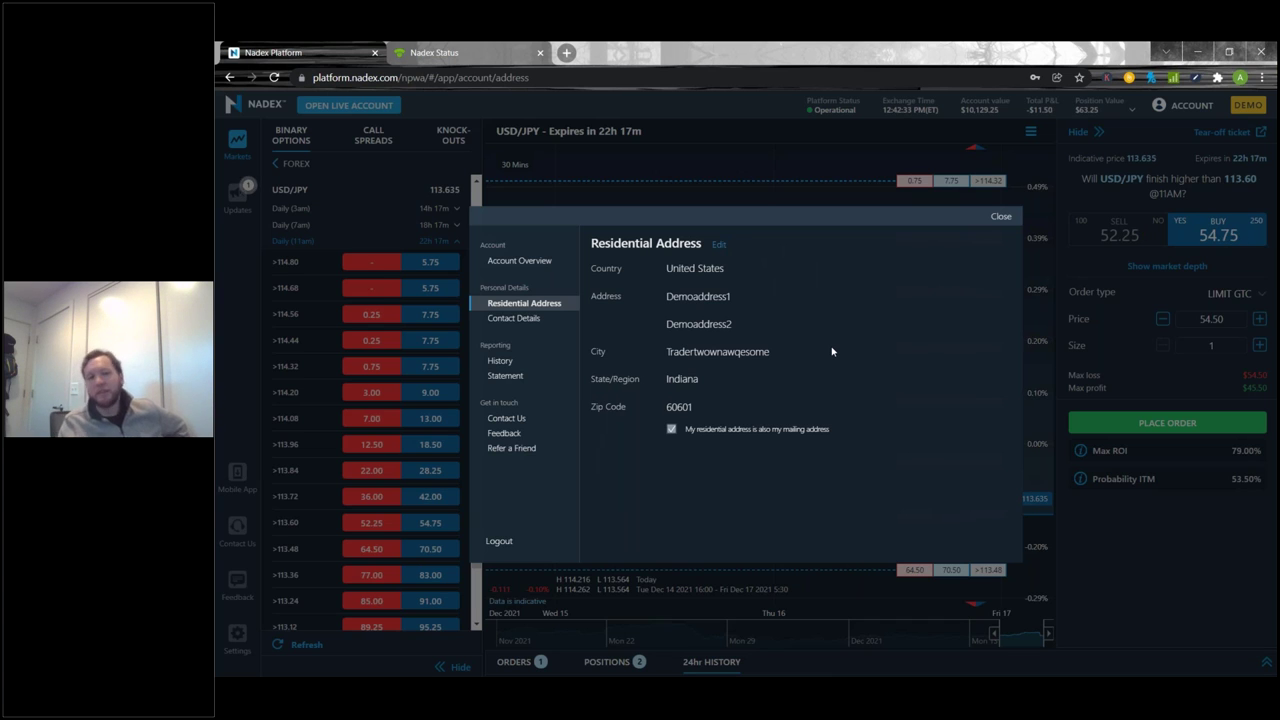
pyautogui.tripleClick(633, 240)
pyautogui.click(660, 243)
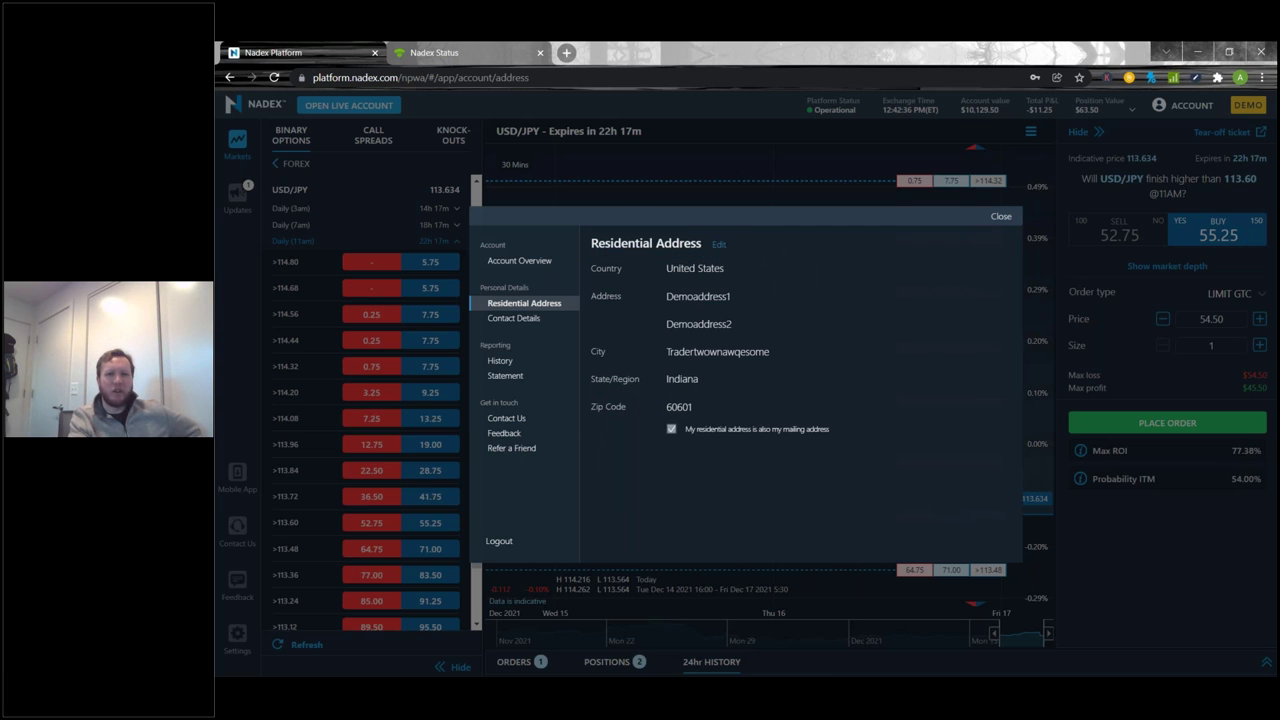
pyautogui.click(717, 246)
pyautogui.click(790, 351)
pyautogui.write('123')
pyautogui.click(754, 450)
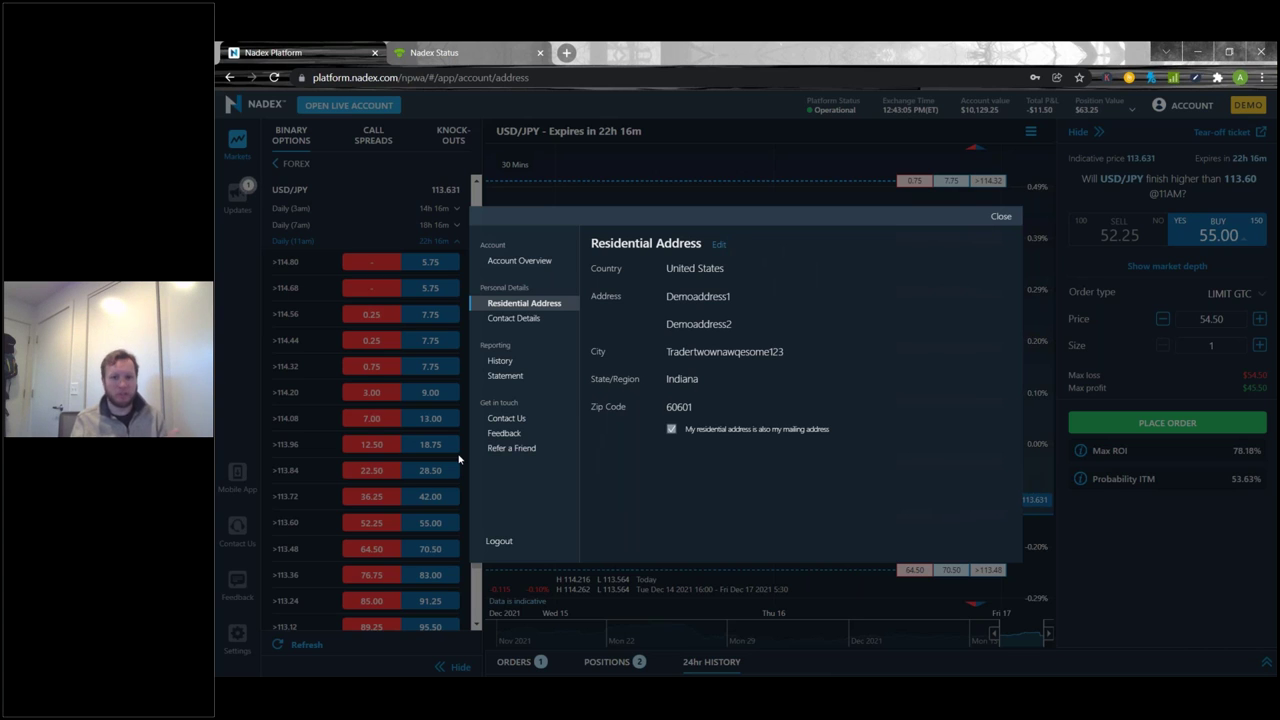
# Edit the contact e-mail address and save the contact details
pyautogui.click(513, 318)
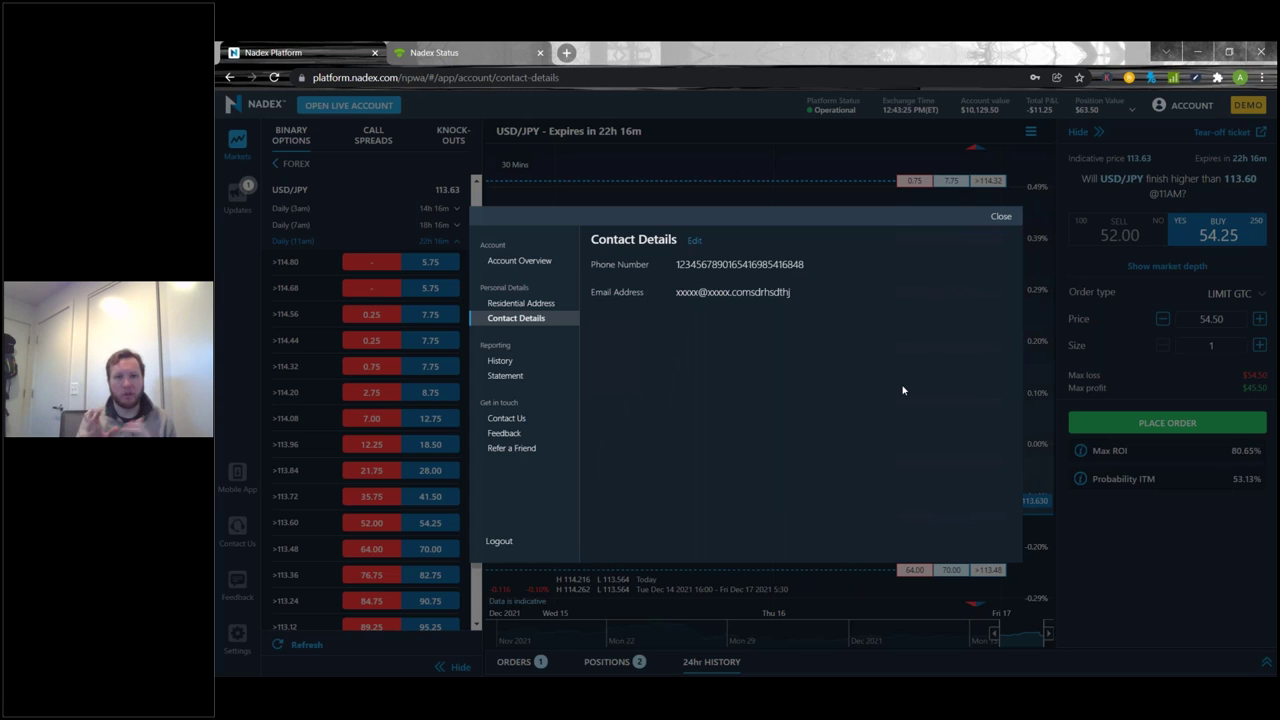
pyautogui.click(700, 240)
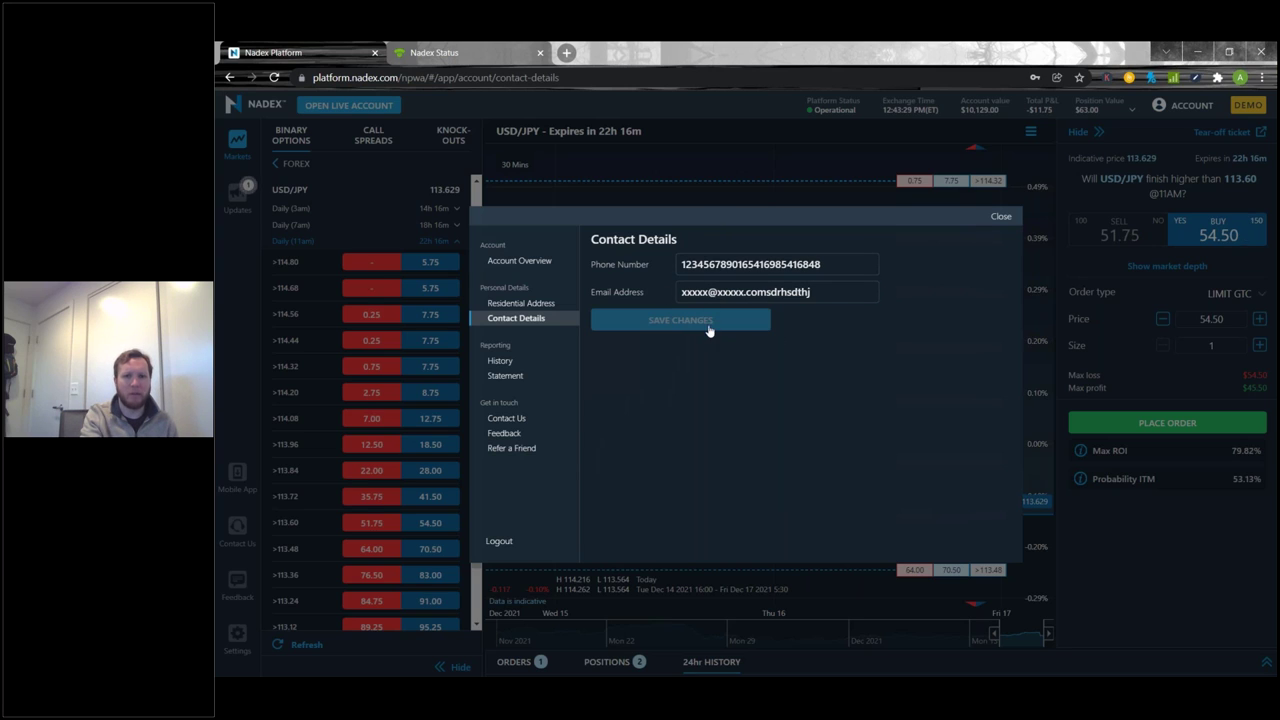
pyautogui.click(815, 292)
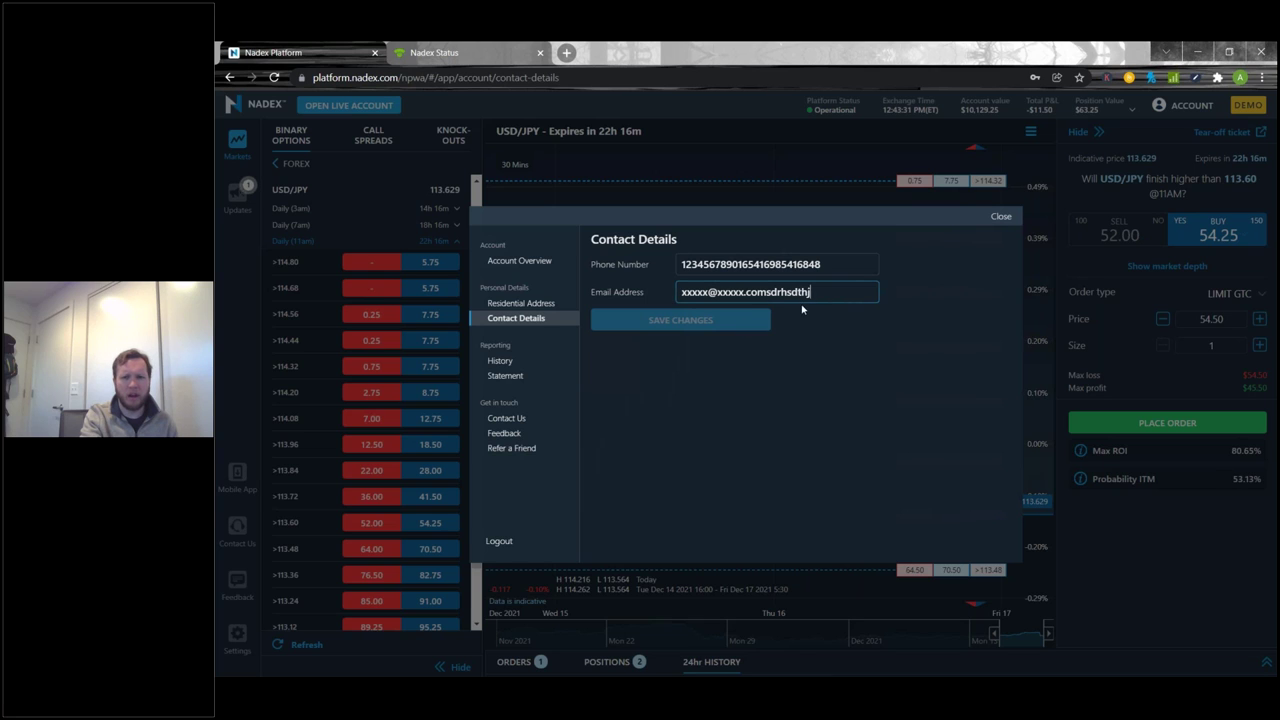
pyautogui.write('ghj')
pyautogui.click(730, 320)
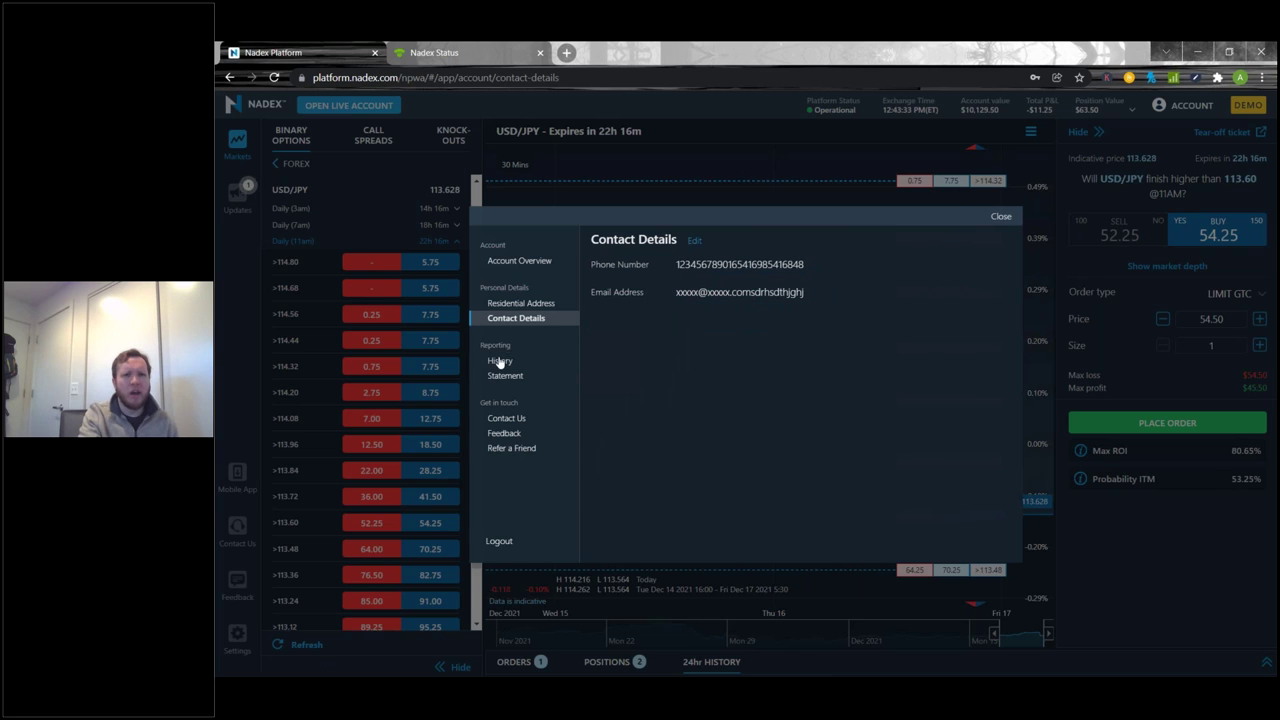
pyautogui.click(500, 362)
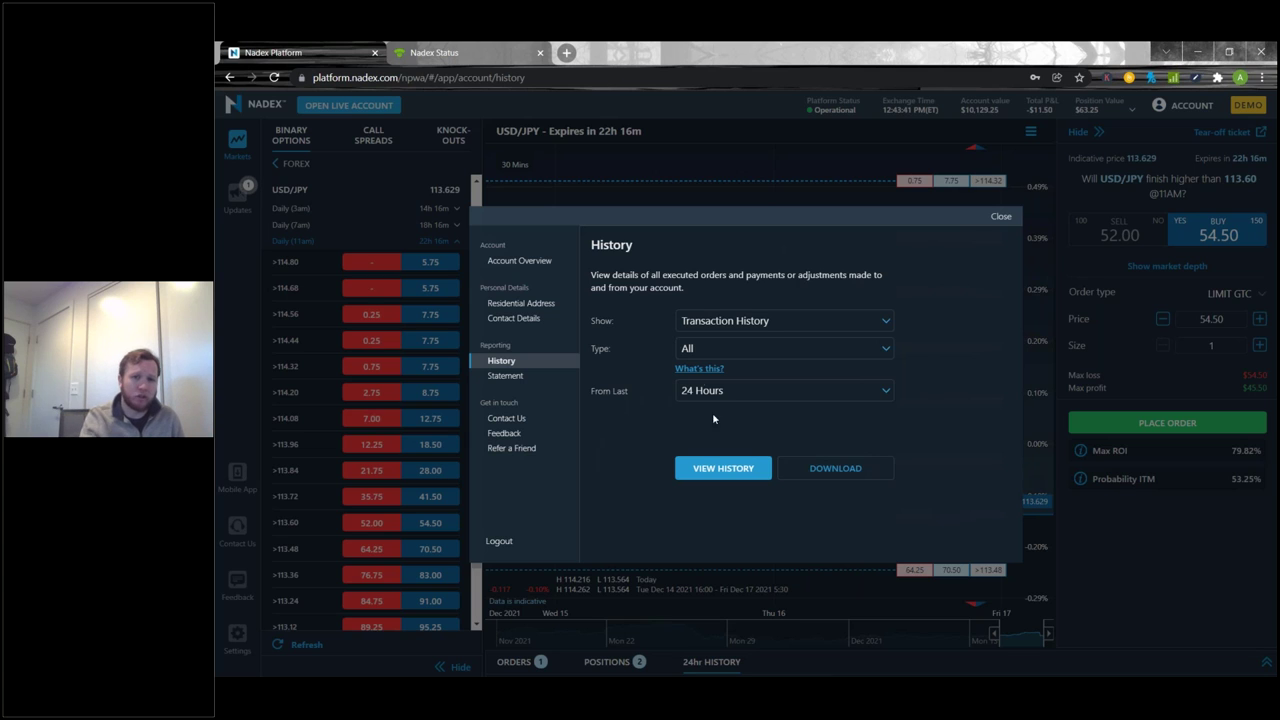
# View Transaction History of All types for the last 30 Days
pyautogui.click(779, 320)
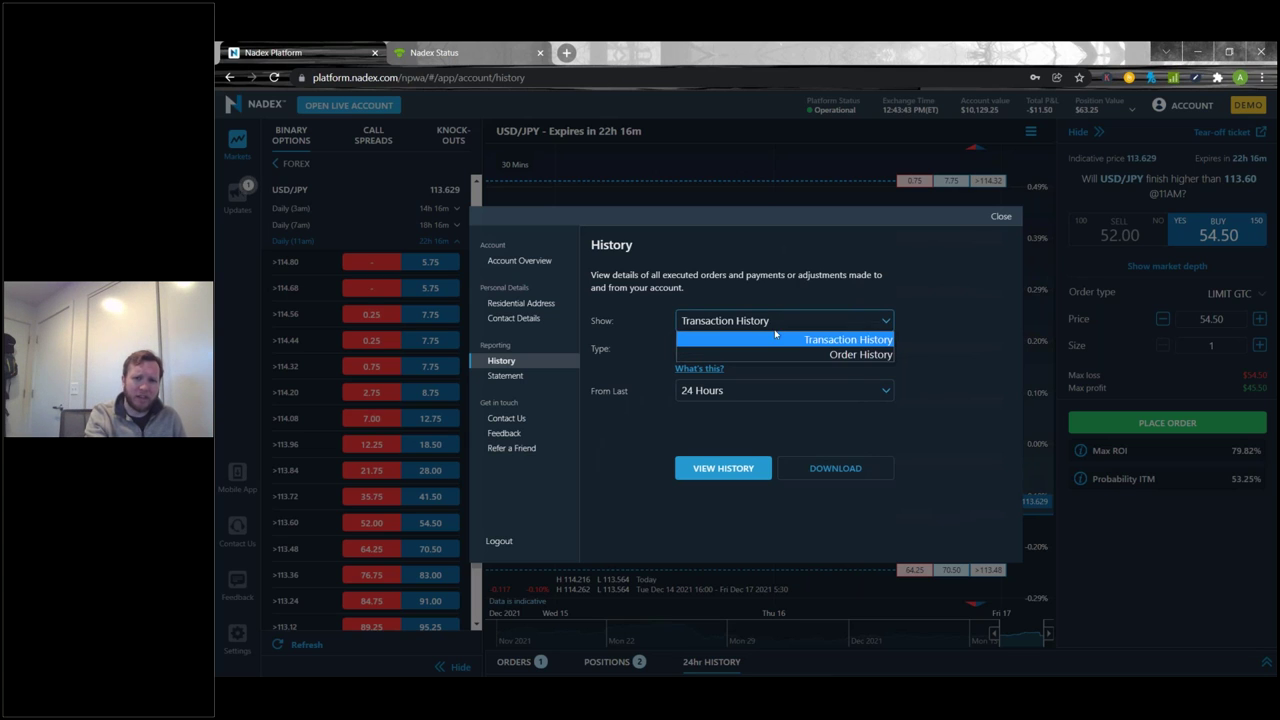
pyautogui.click(786, 341)
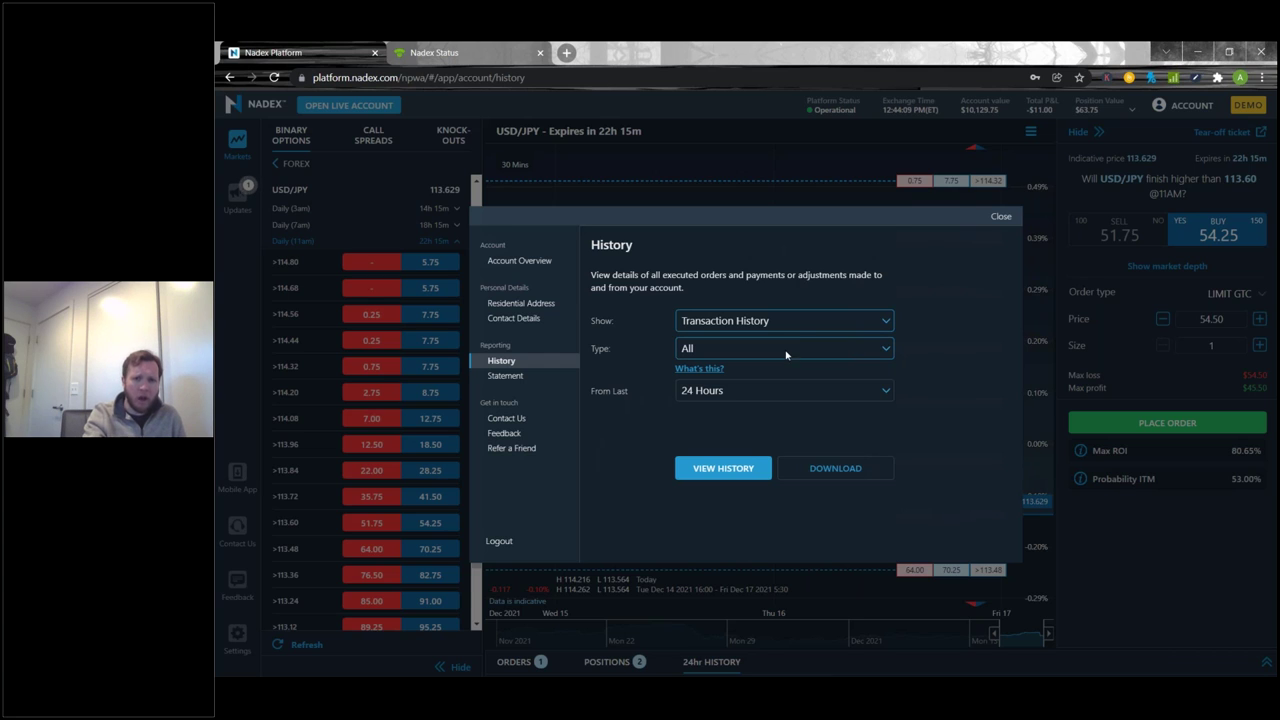
pyautogui.click(785, 345)
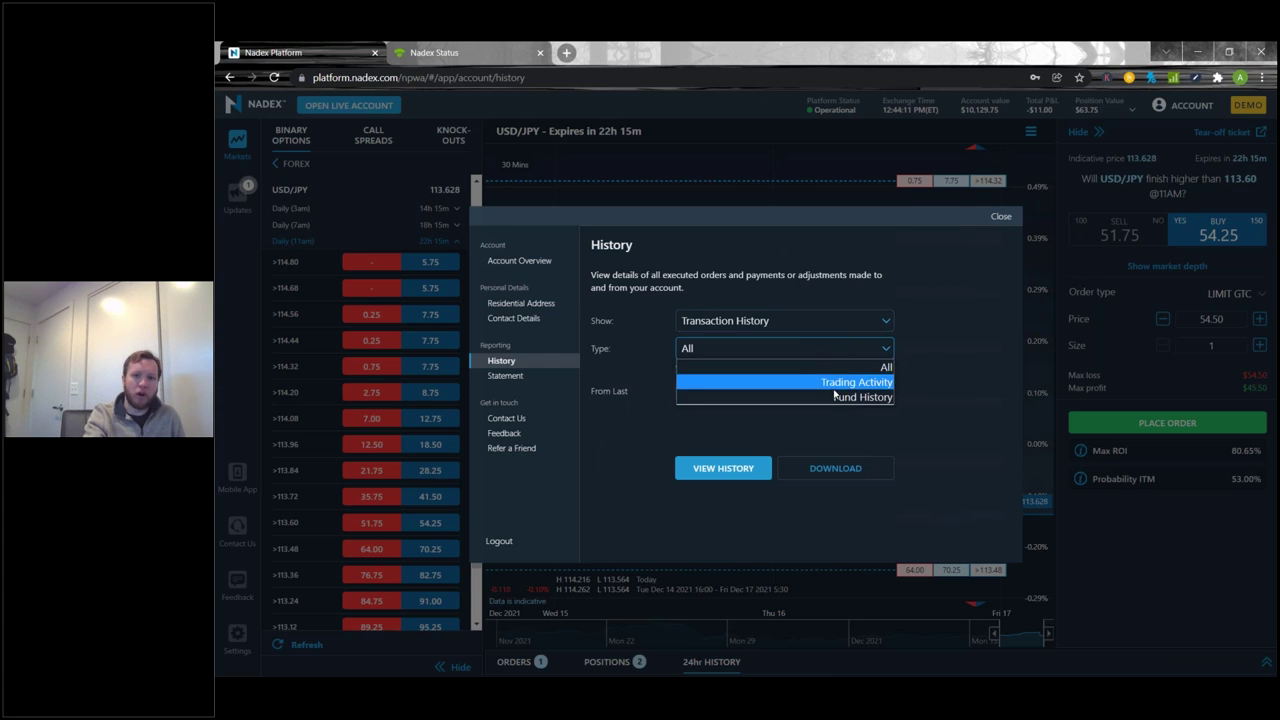
pyautogui.click(906, 386)
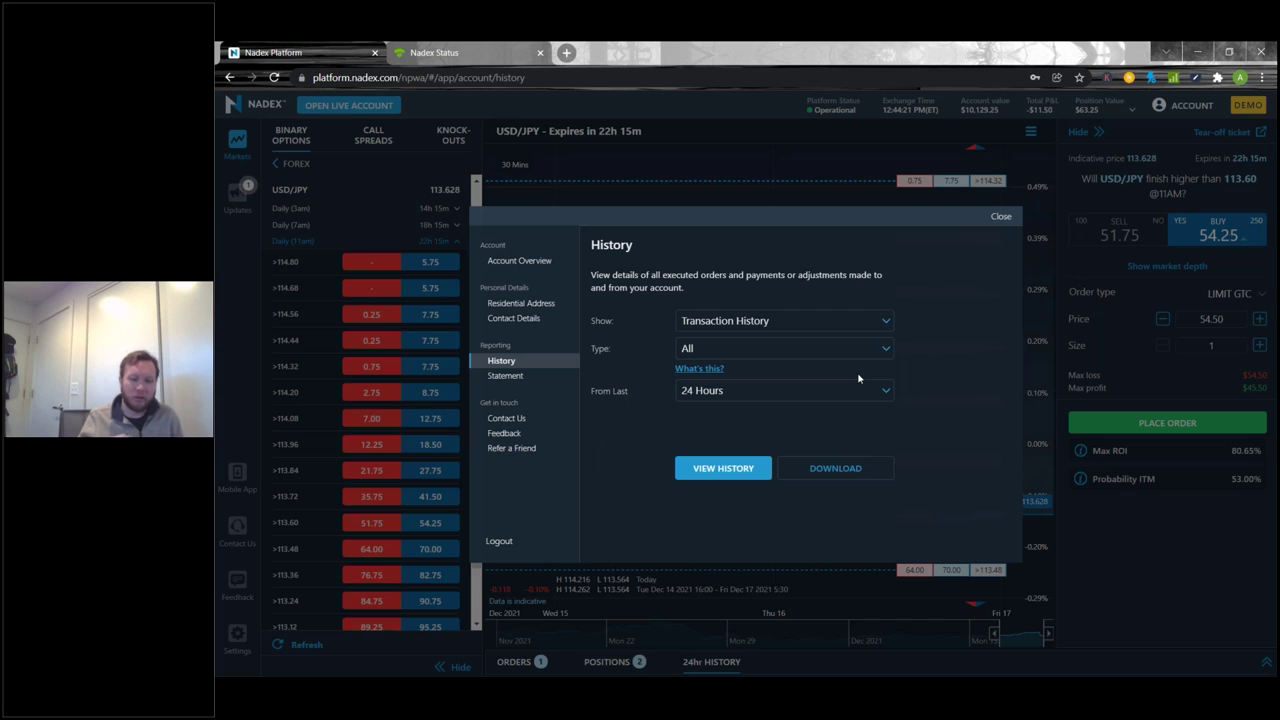
pyautogui.click(756, 393)
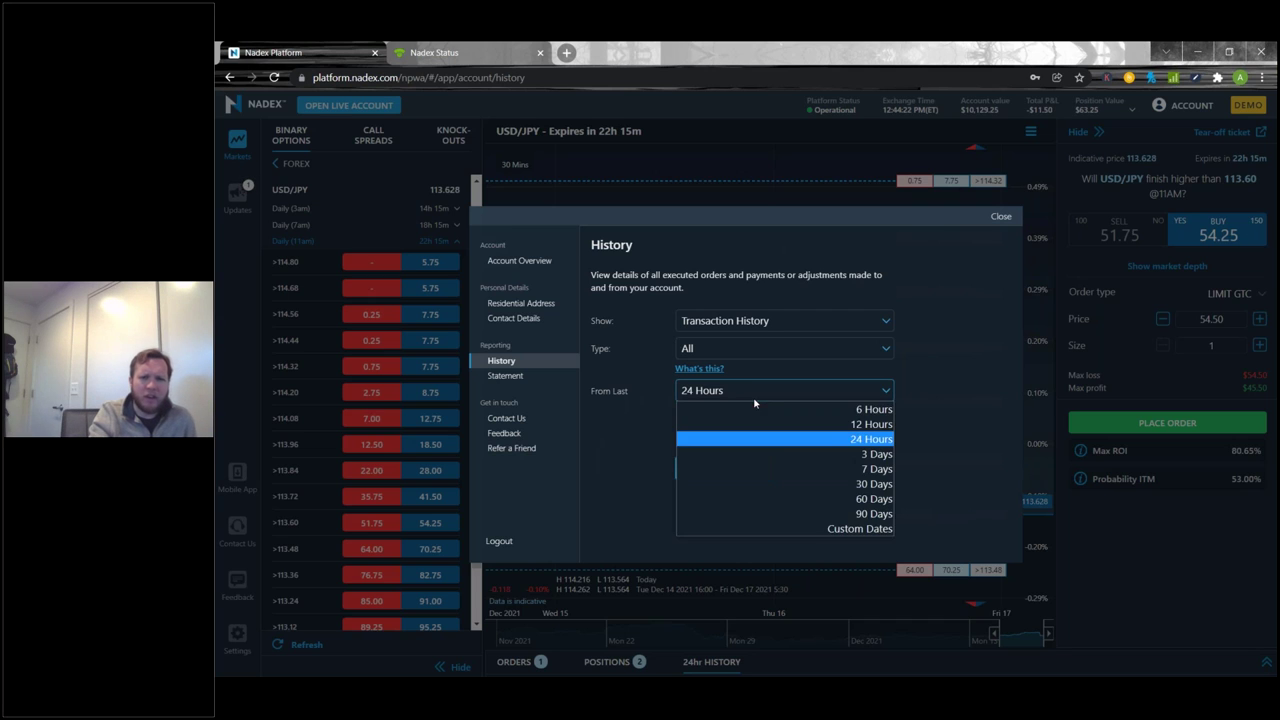
pyautogui.click(870, 483)
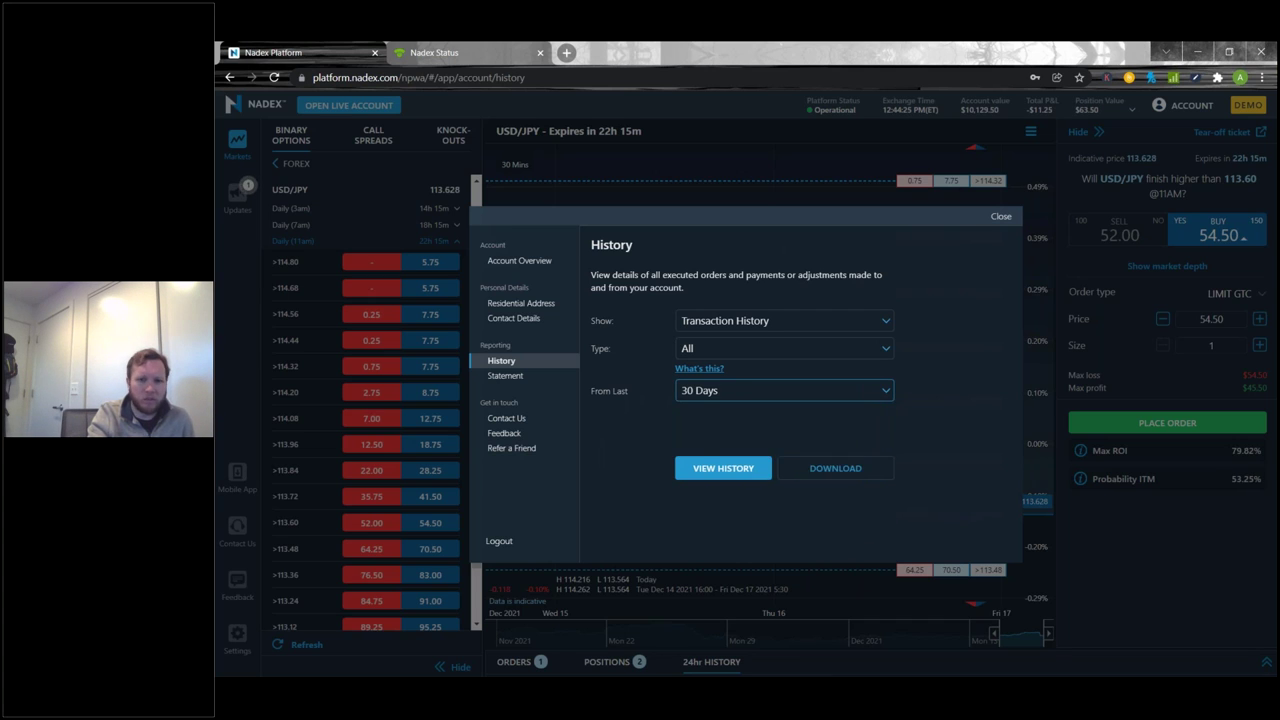
pyautogui.click(742, 462)
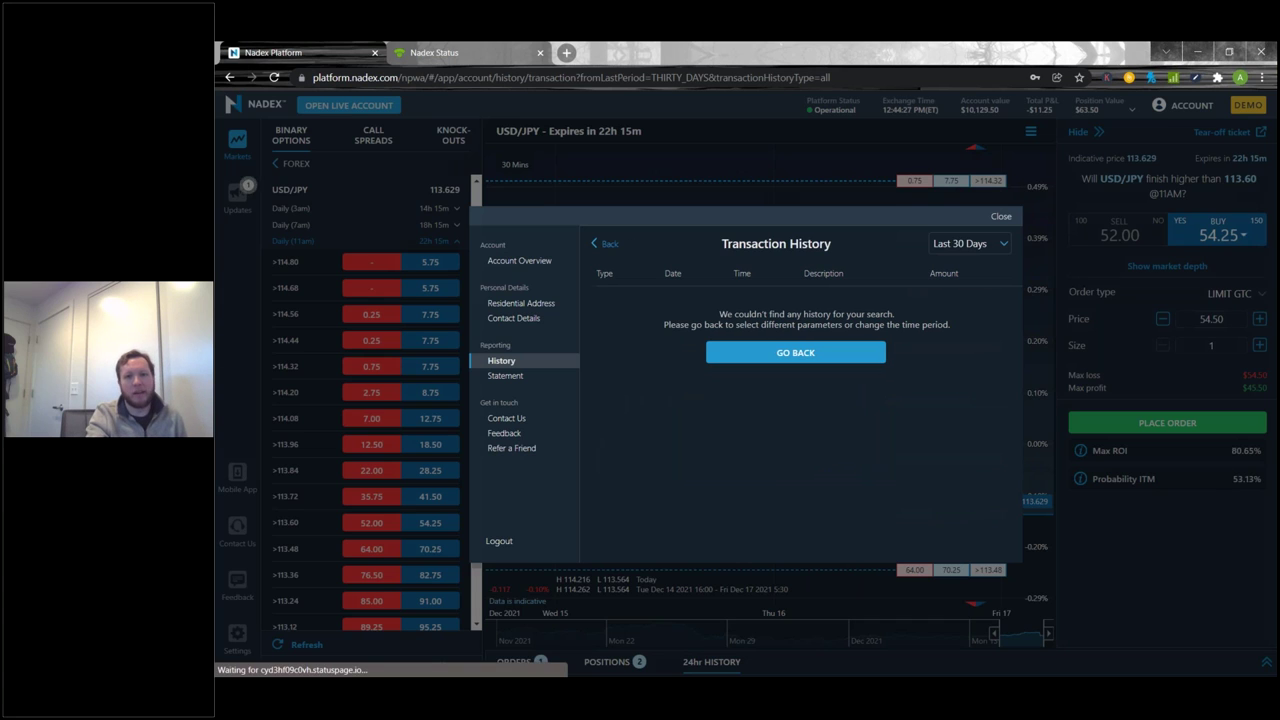
# Go back and view Transaction History for the last 60 Days
pyautogui.click(600, 245)
pyautogui.click(757, 398)
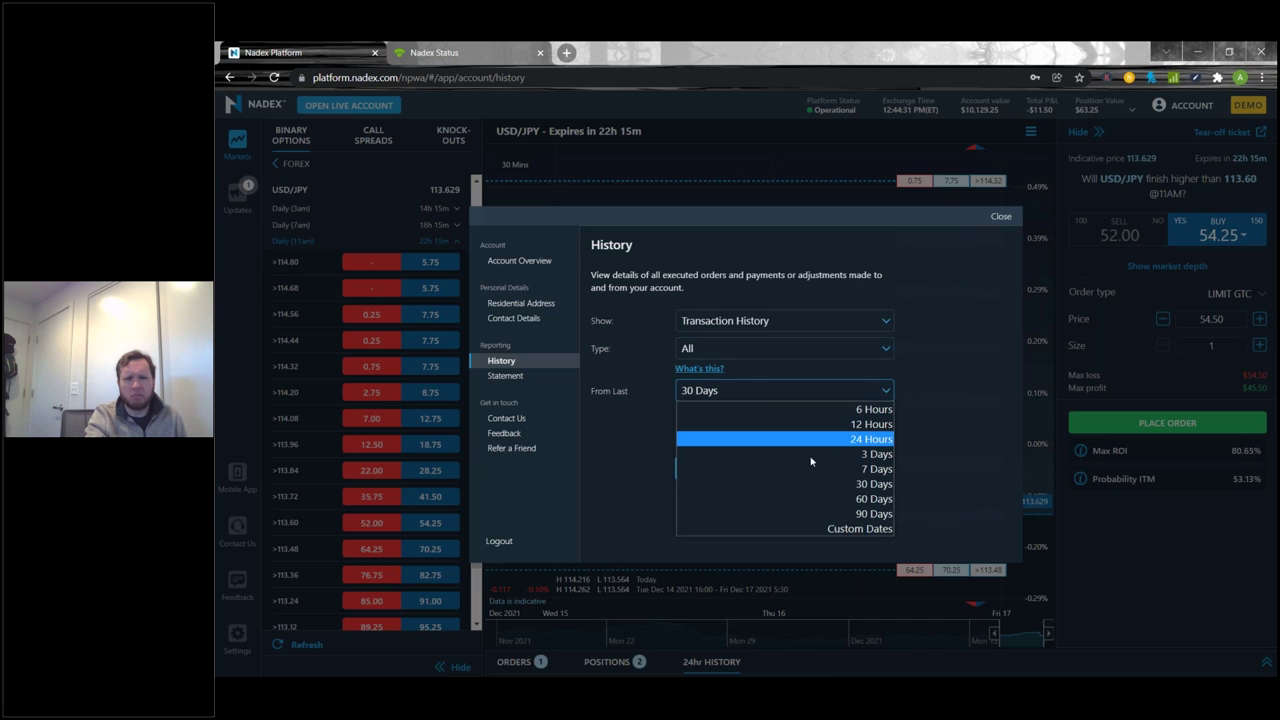
pyautogui.click(838, 492)
pyautogui.click(752, 476)
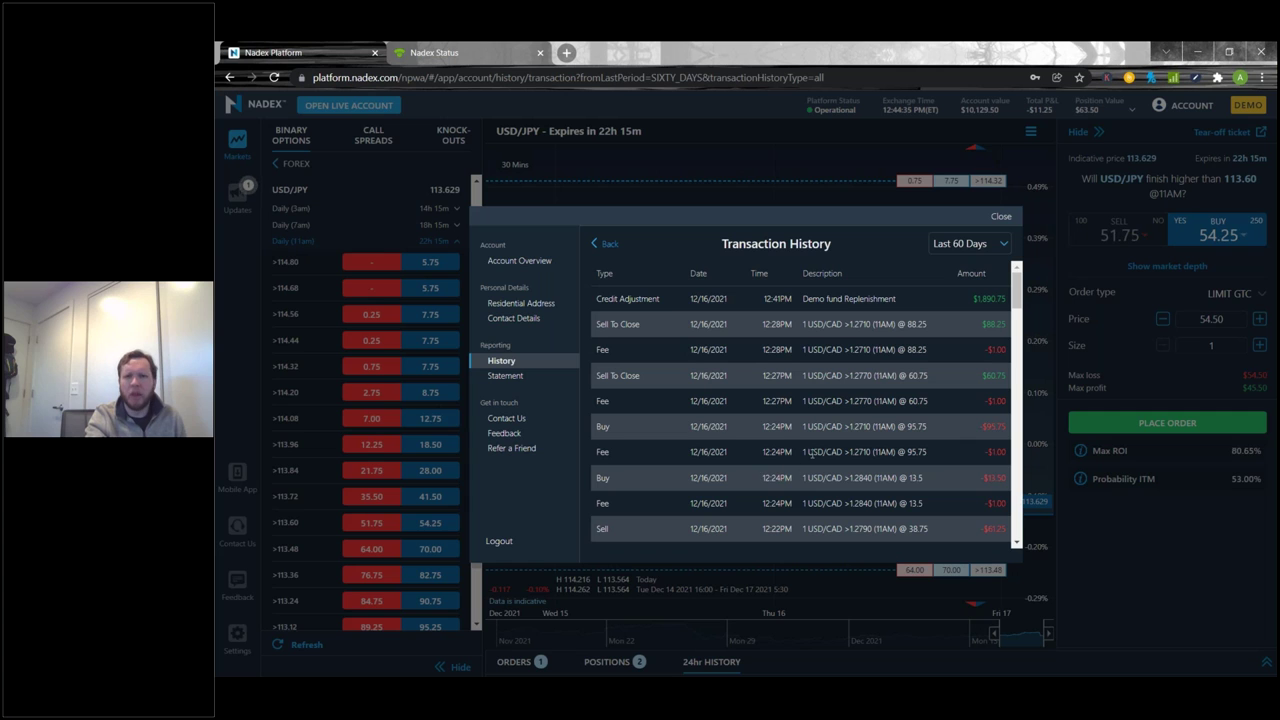
# Scroll through the 60-day table, inspecting the Fee, Settlement Payout and 3 LONG CPI entries
pyautogui.scroll(-15, 800, 400)
pyautogui.scroll(15, 798, 487)
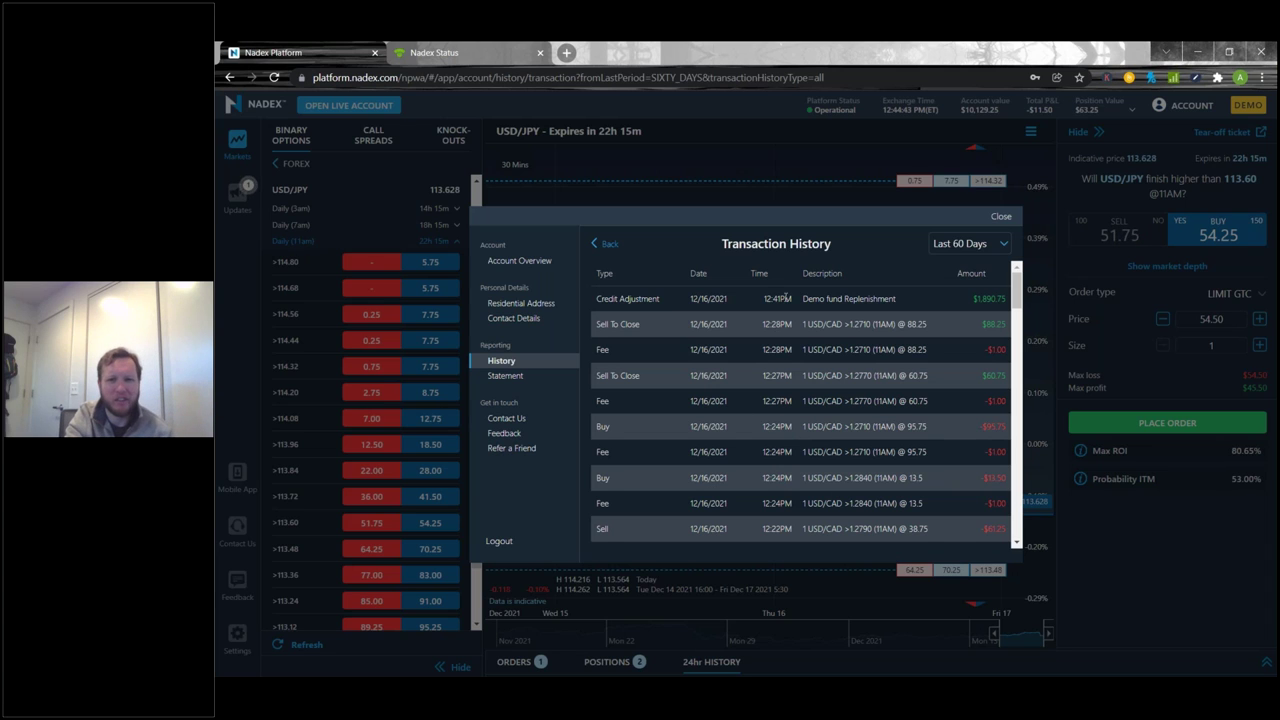
pyautogui.scroll(-3, 790, 318)
pyautogui.scroll(2, 829, 316)
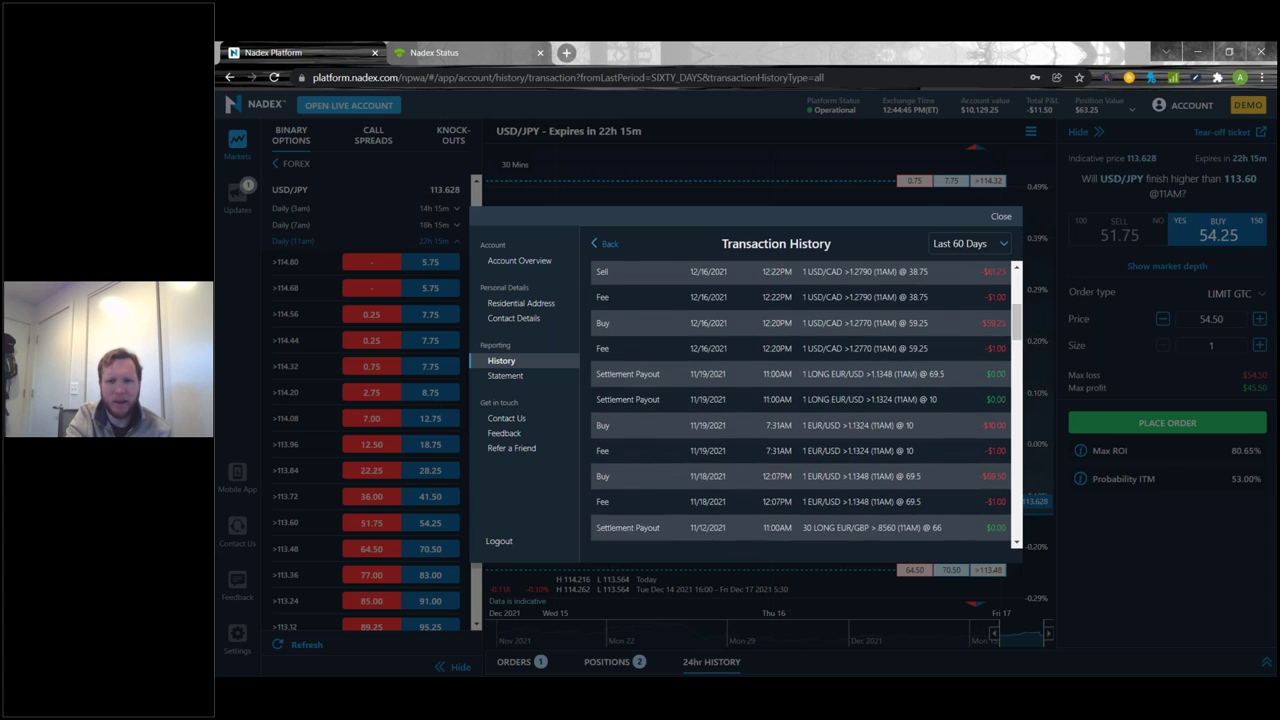
pyautogui.moveTo(601, 390); pyautogui.dragTo(995, 383)
pyautogui.scroll(2, 958, 440)
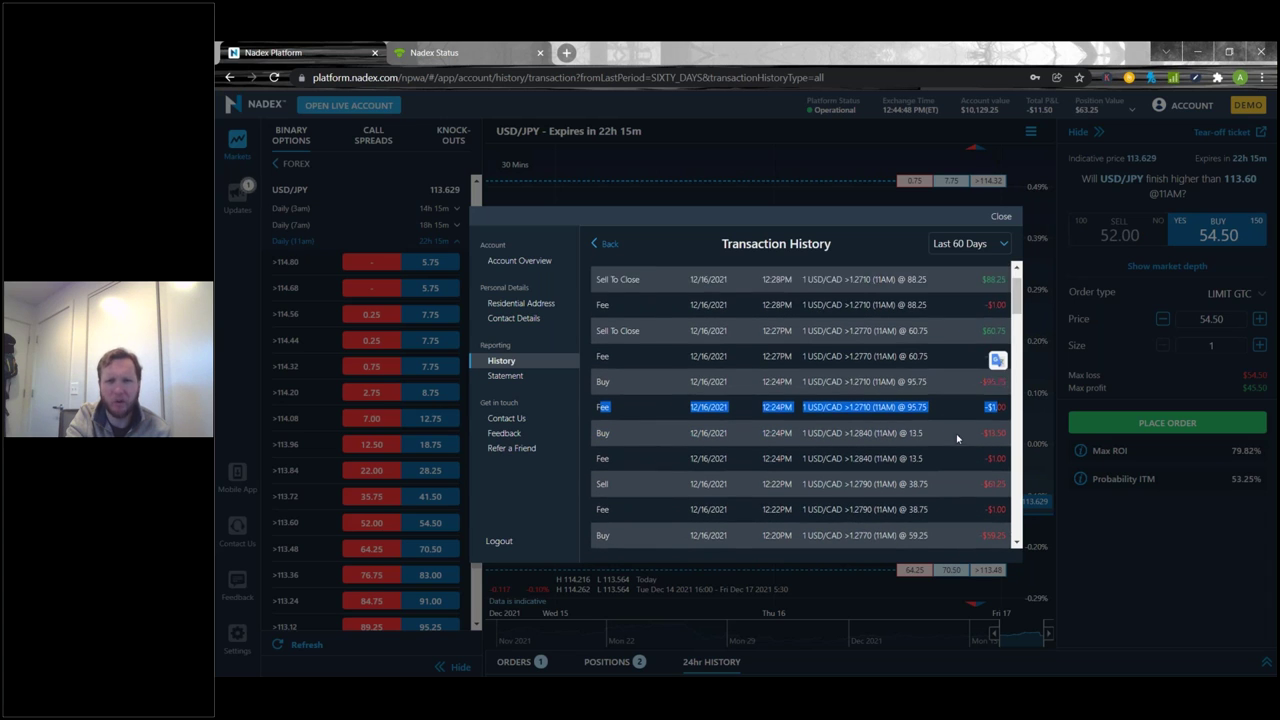
pyautogui.scroll(-4, 933, 425)
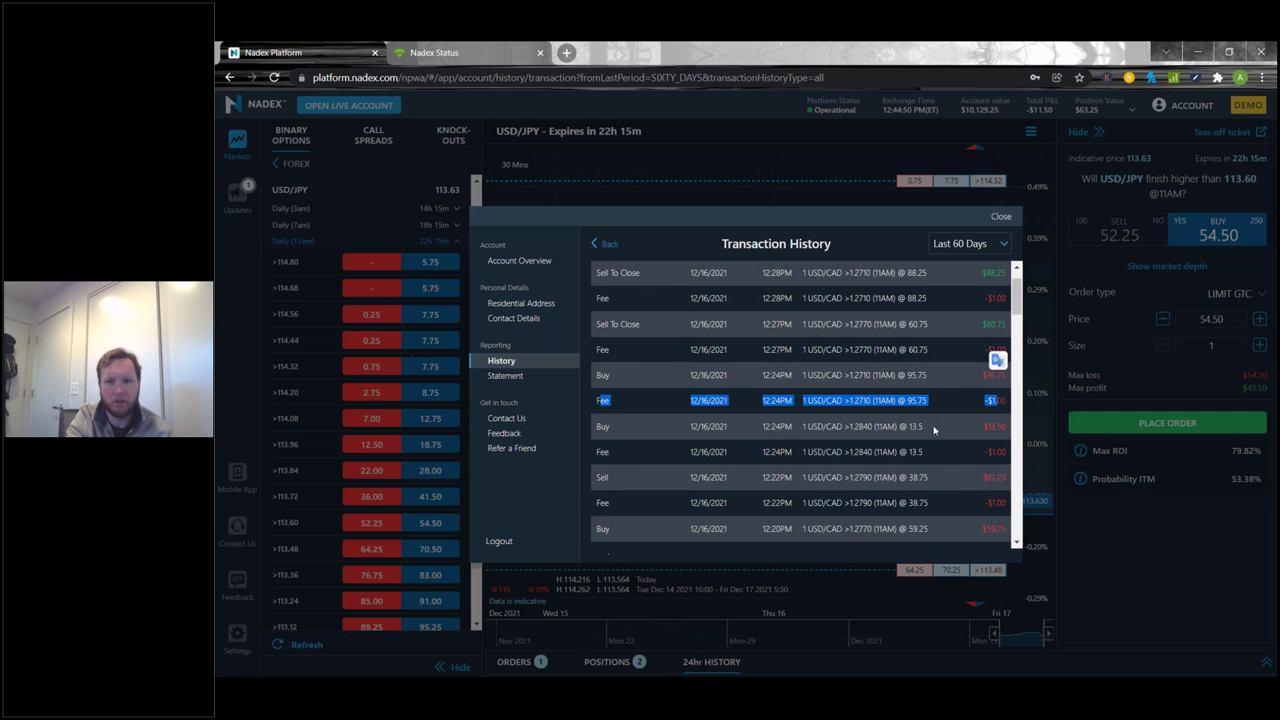
pyautogui.scroll(-2, 935, 432)
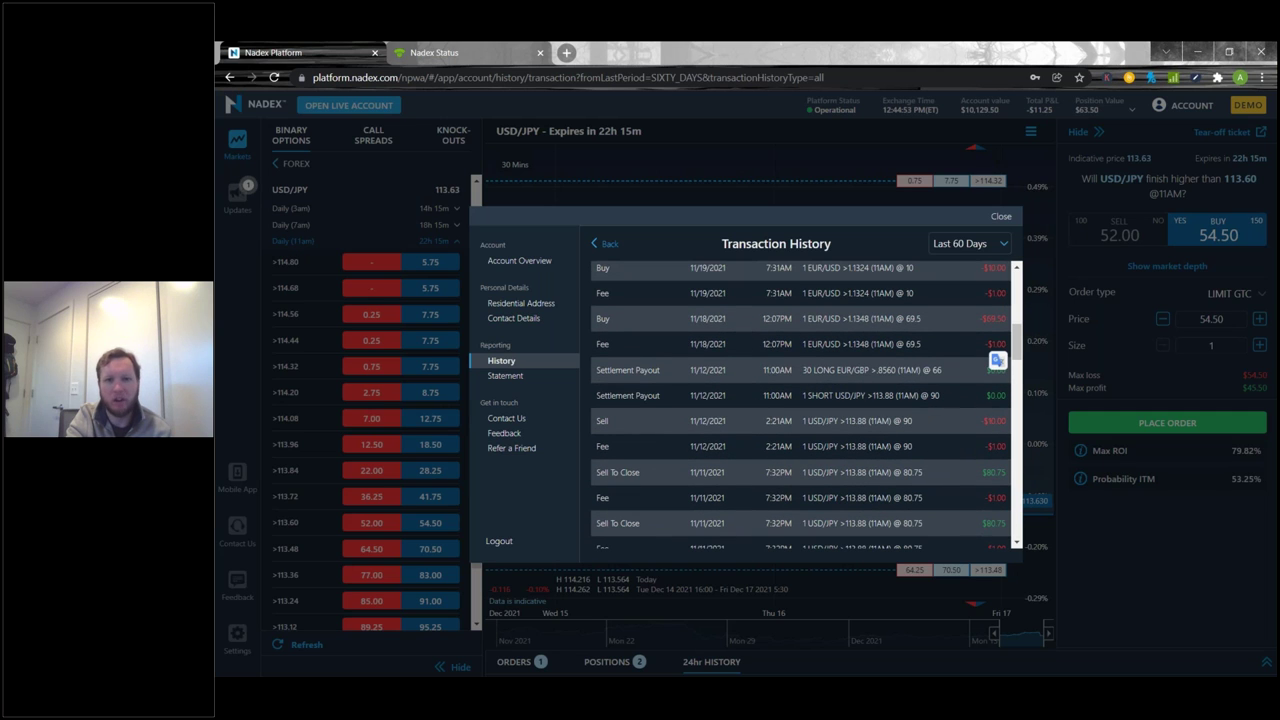
pyautogui.tripleClick(676, 378)
pyautogui.click(660, 398)
pyautogui.scroll(-2, 657, 389)
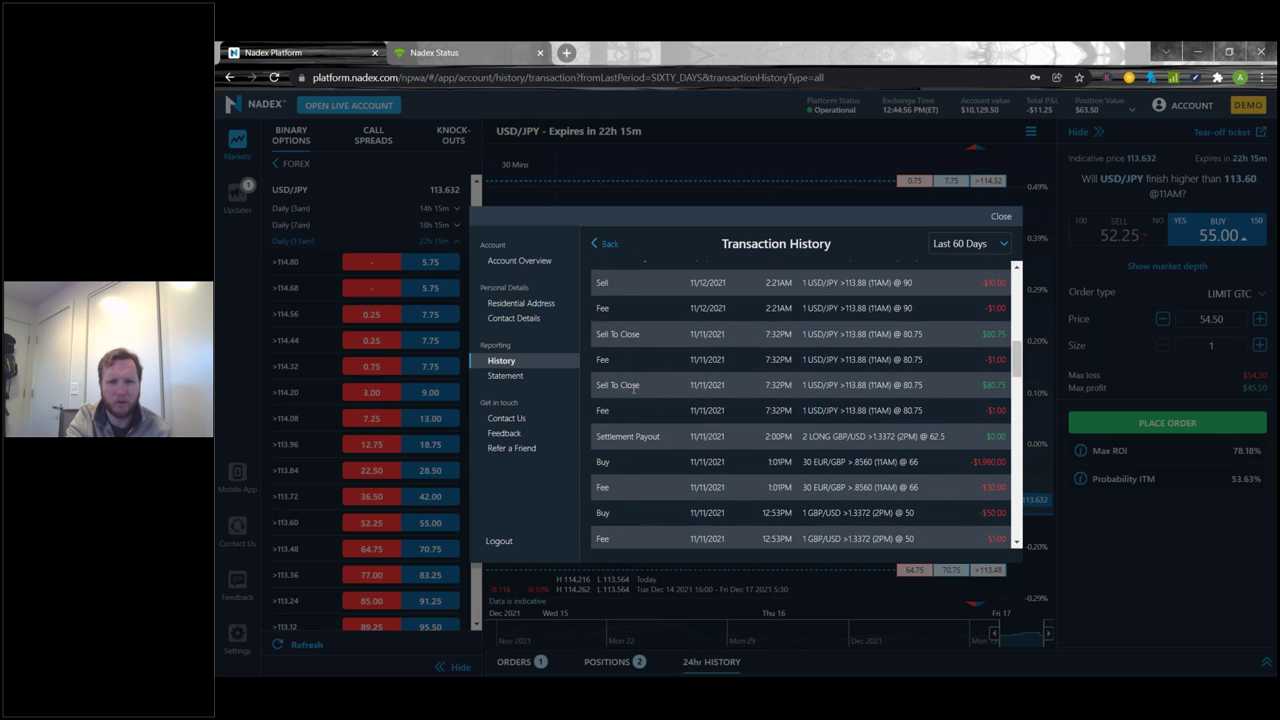
pyautogui.moveTo(620, 384); pyautogui.dragTo(630, 388)
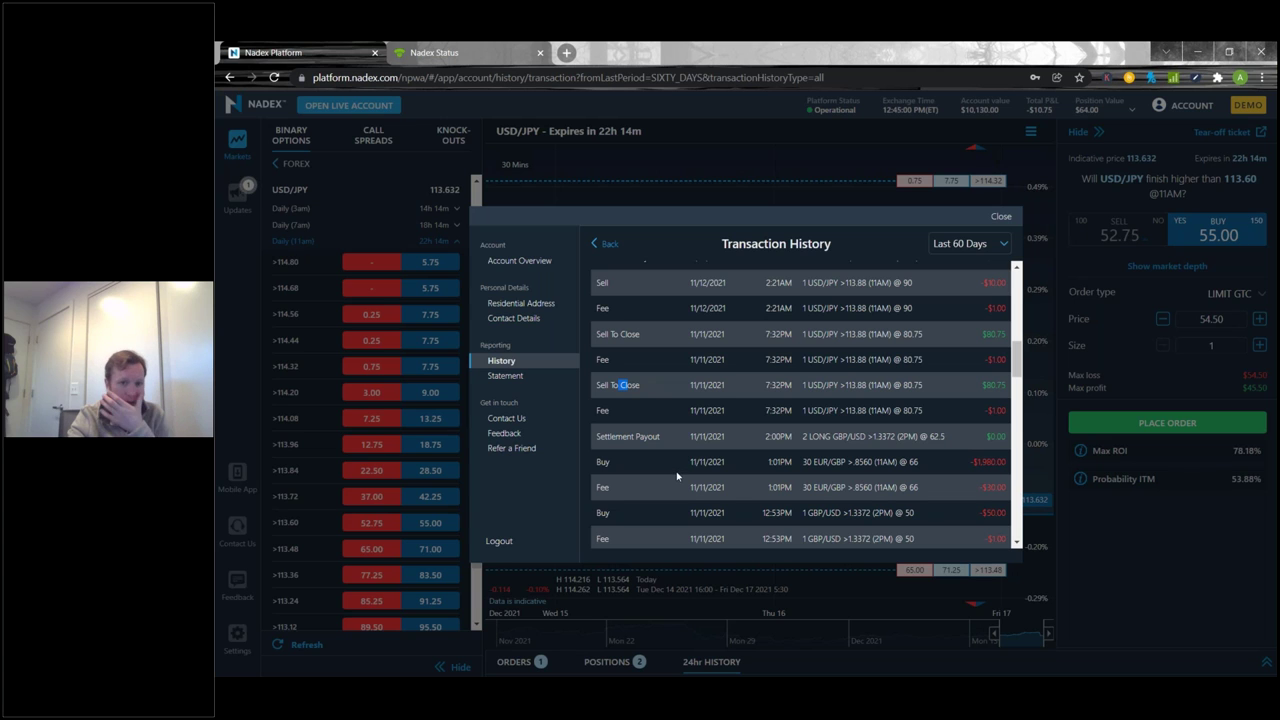
pyautogui.scroll(-5, 683, 467)
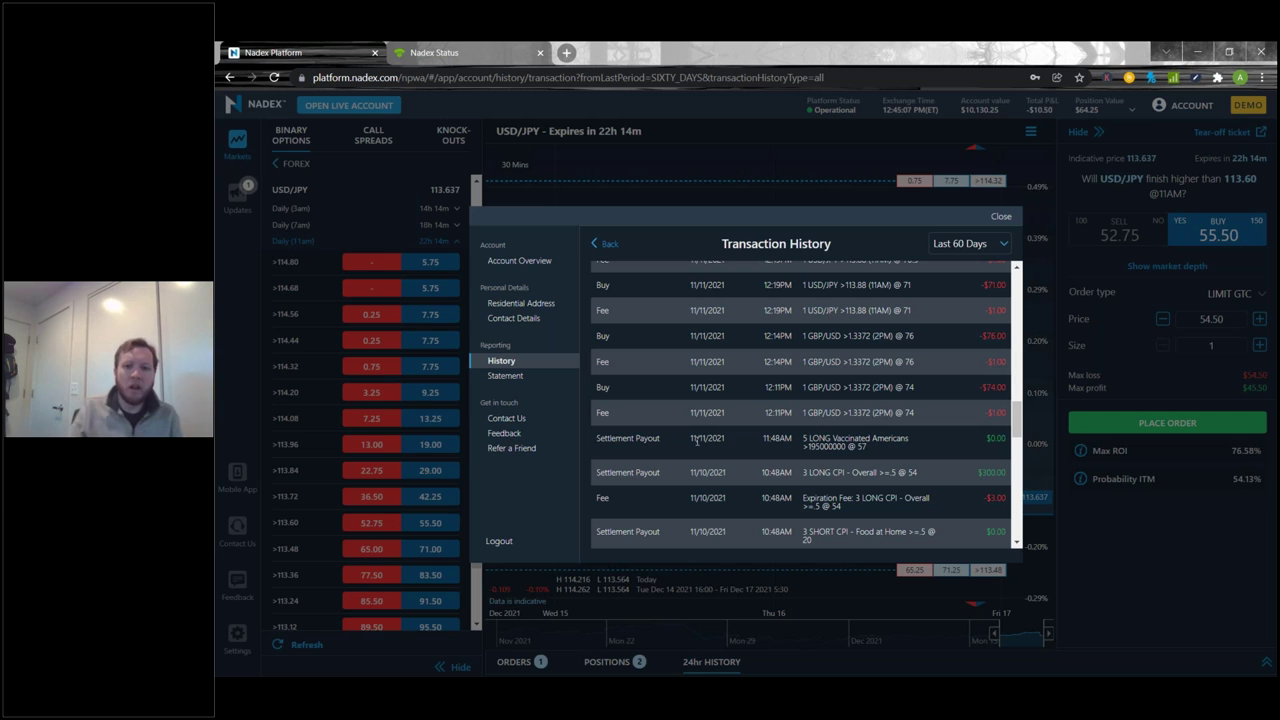
pyautogui.moveTo(802, 472); pyautogui.dragTo(894, 472)
pyautogui.click(895, 474)
pyautogui.click(881, 473)
pyautogui.tripleClick(881, 473)
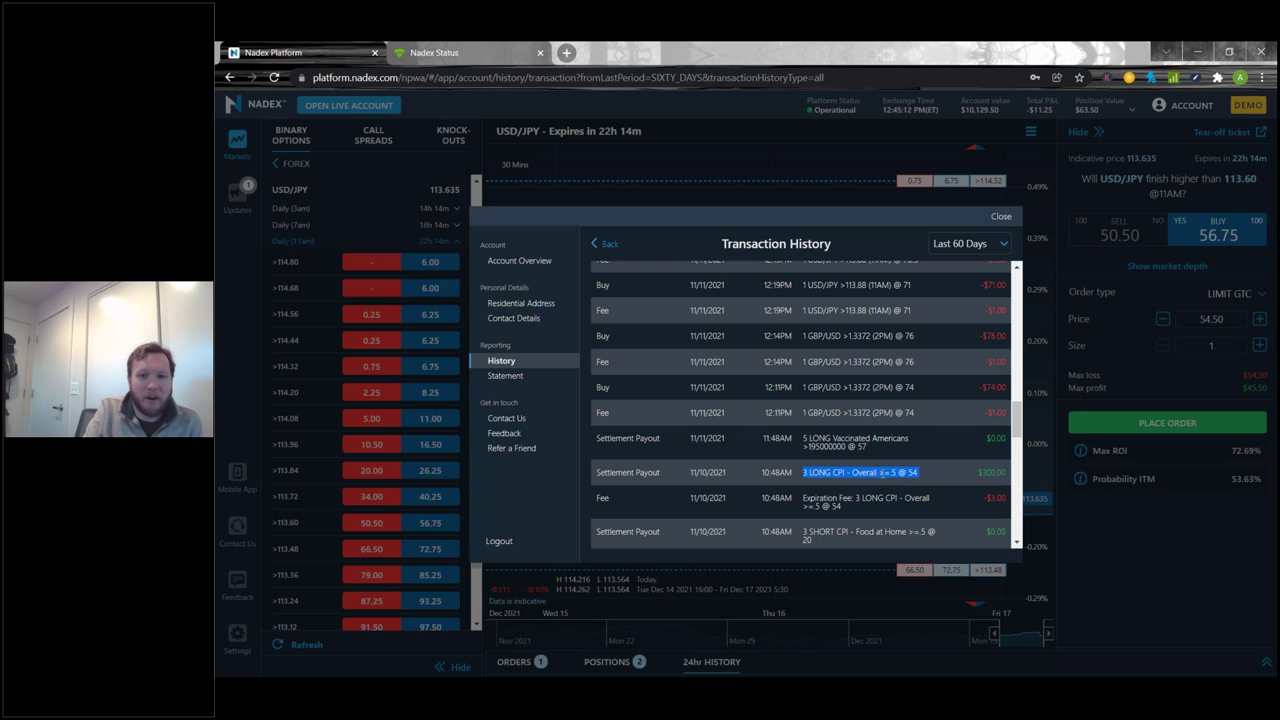
pyautogui.click(864, 472)
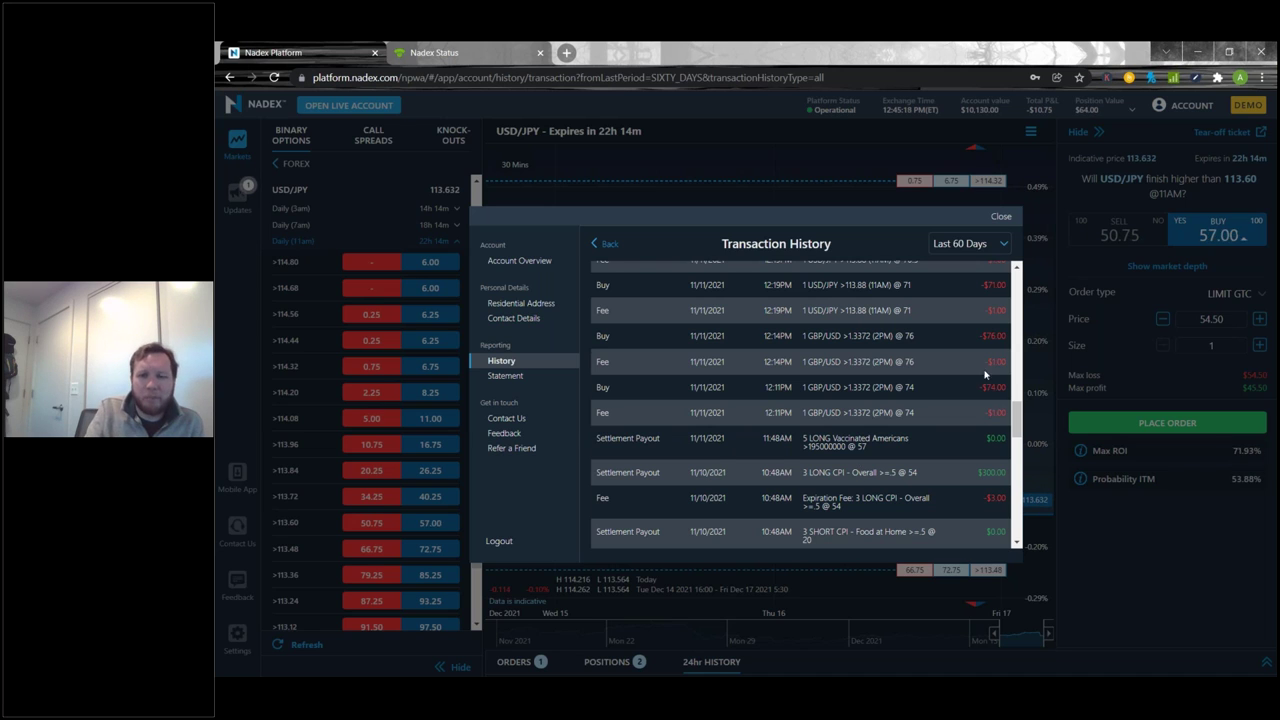
pyautogui.scroll(10, 1002, 411)
# Narrow the history period to Last 24 Hours
pyautogui.click(960, 245)
pyautogui.click(958, 250)
pyautogui.click(958, 248)
pyautogui.click(965, 290)
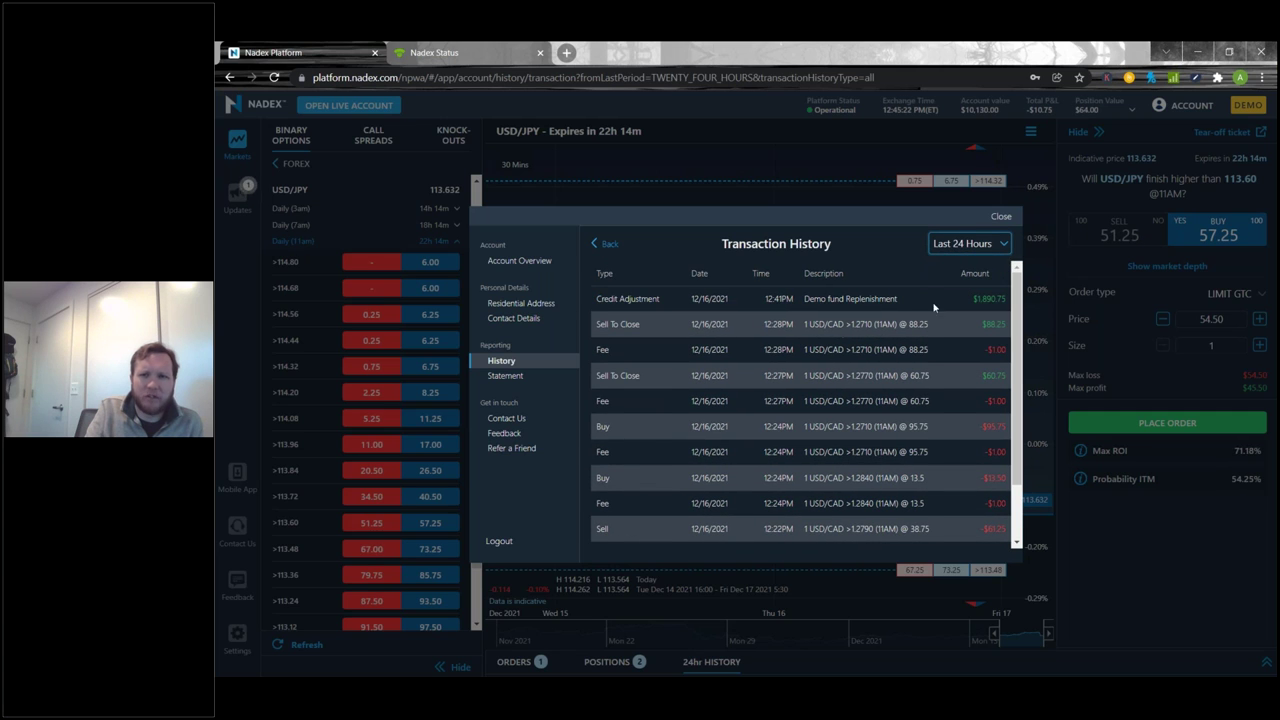
# Return to the History form and download the 60-day transaction history, closing the blank tab
pyautogui.click(604, 244)
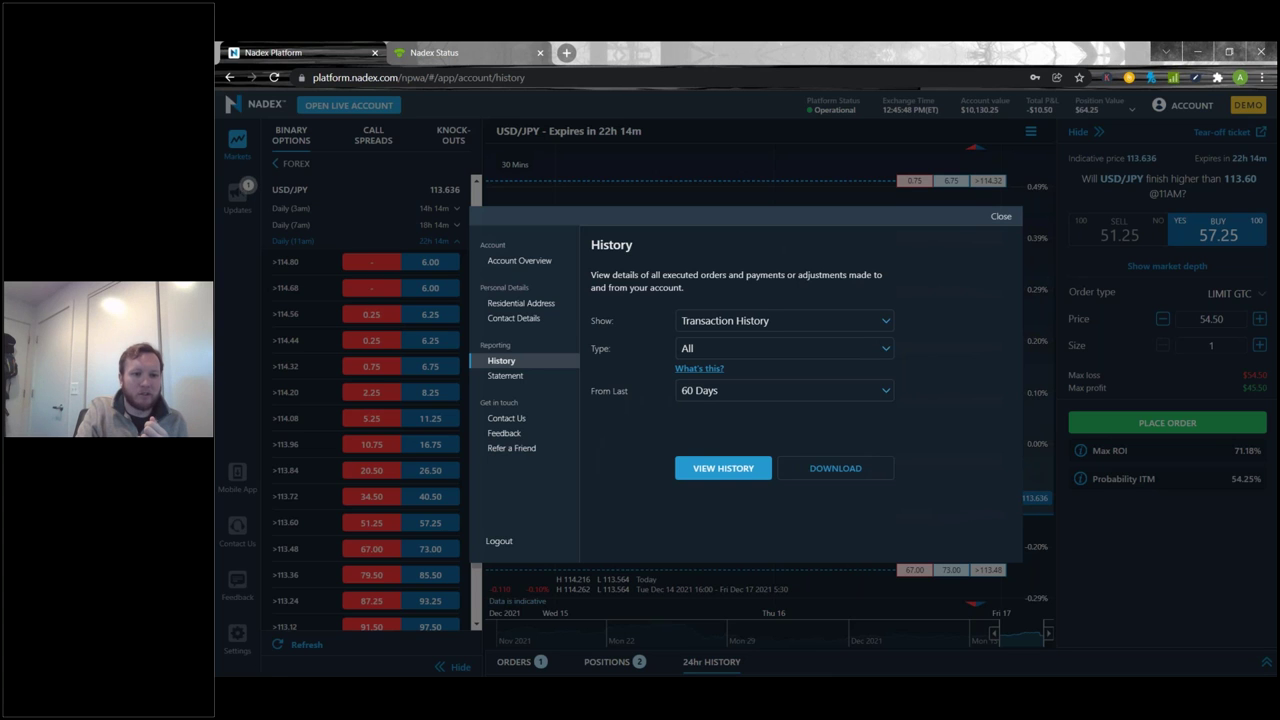
pyautogui.click(566, 52)
pyautogui.hotkey('ctrl', 'w')
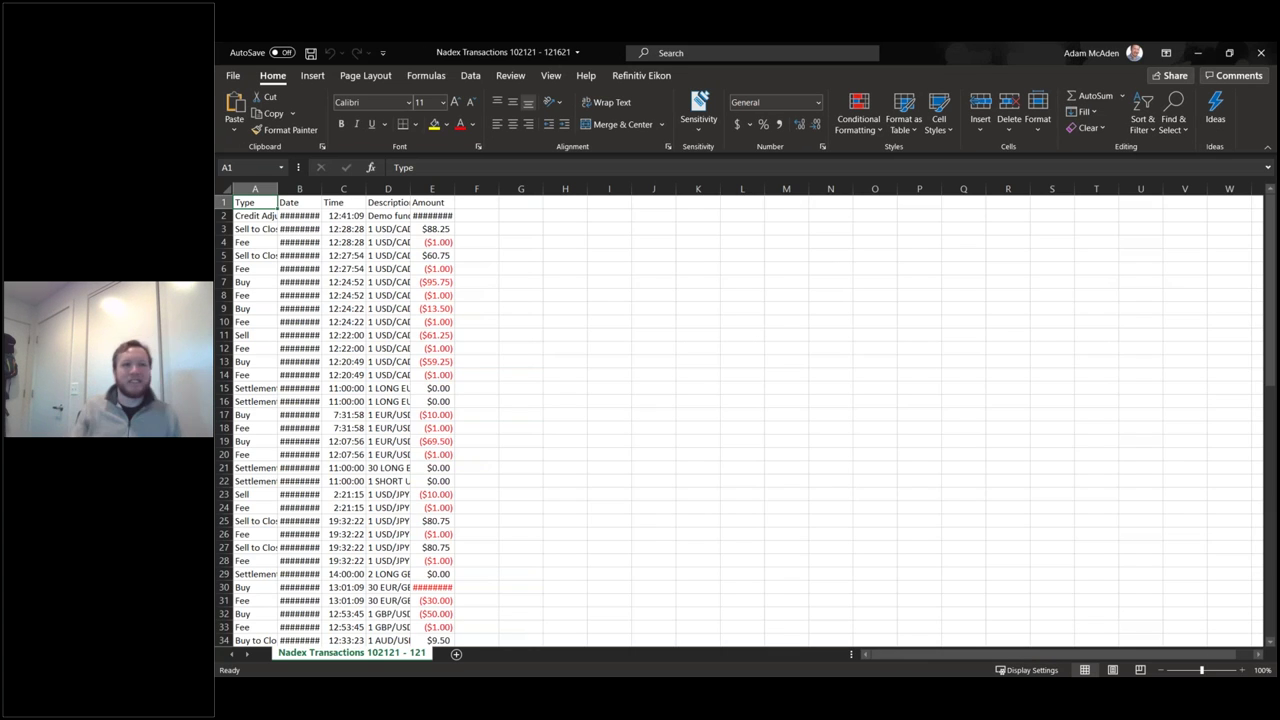
# Widen column E so the amounts show fully and clear the Credit Adjustment row
pyautogui.moveTo(457, 189); pyautogui.dragTo(461, 189)
pyautogui.moveTo(248, 217); pyautogui.dragTo(438, 222)
pyautogui.press('Delete')
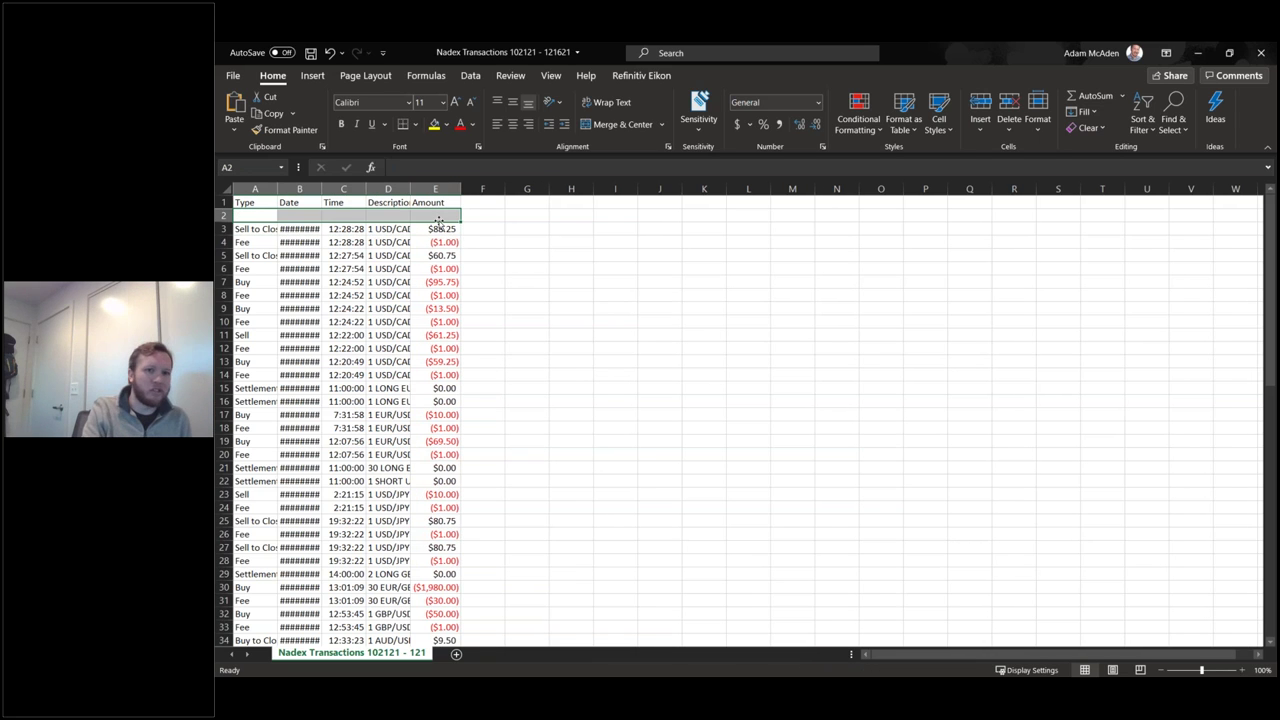
pyautogui.click(442, 230)
# Enter =SUM(E3:E78) in E79 to total the Amount column to ($2,713.00)
pyautogui.scroll(-2, 504, 295)
pyautogui.scroll(-20, 495, 320)
pyautogui.scroll(12, 440, 415)
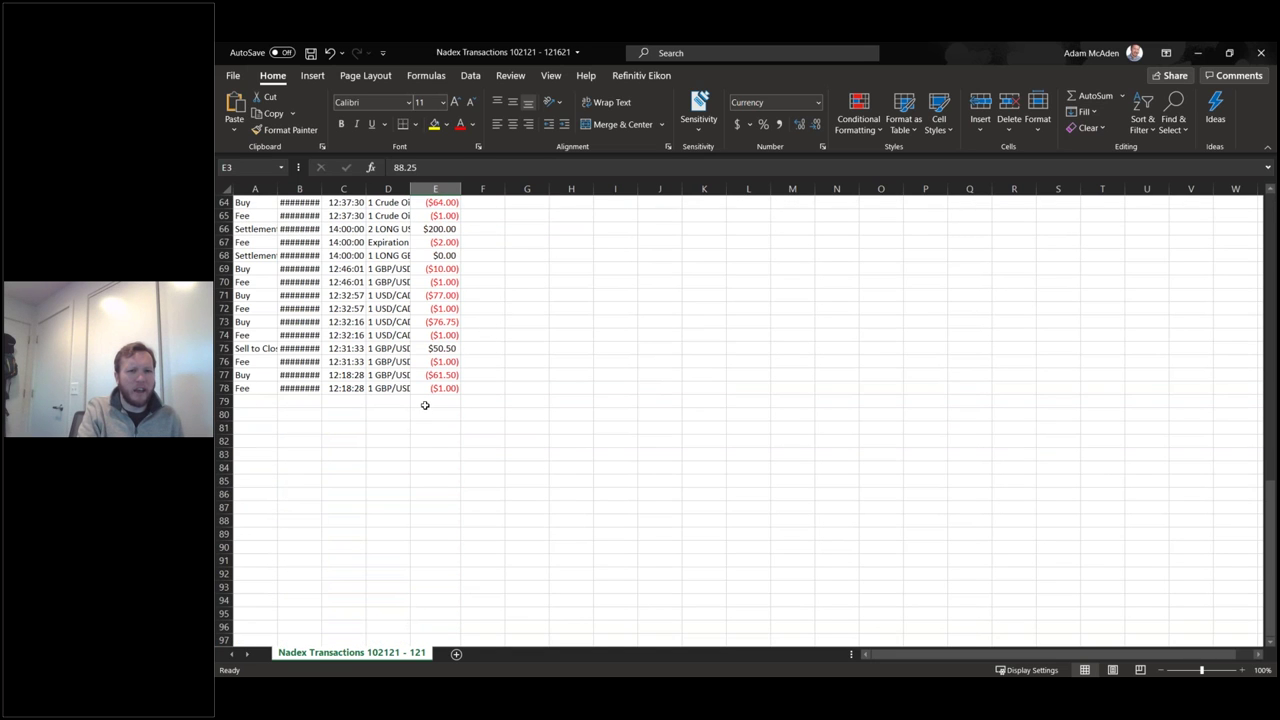
pyautogui.click(424, 403)
pyautogui.write('=sum')
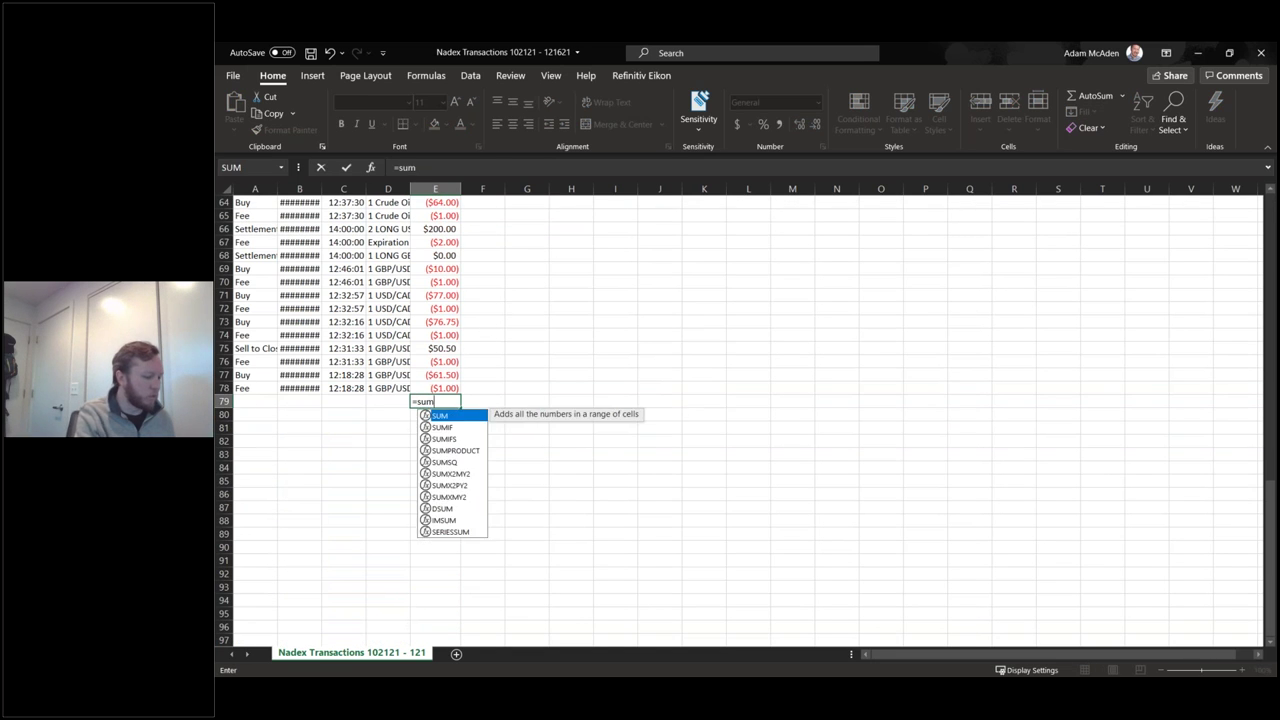
pyautogui.press('Tab')
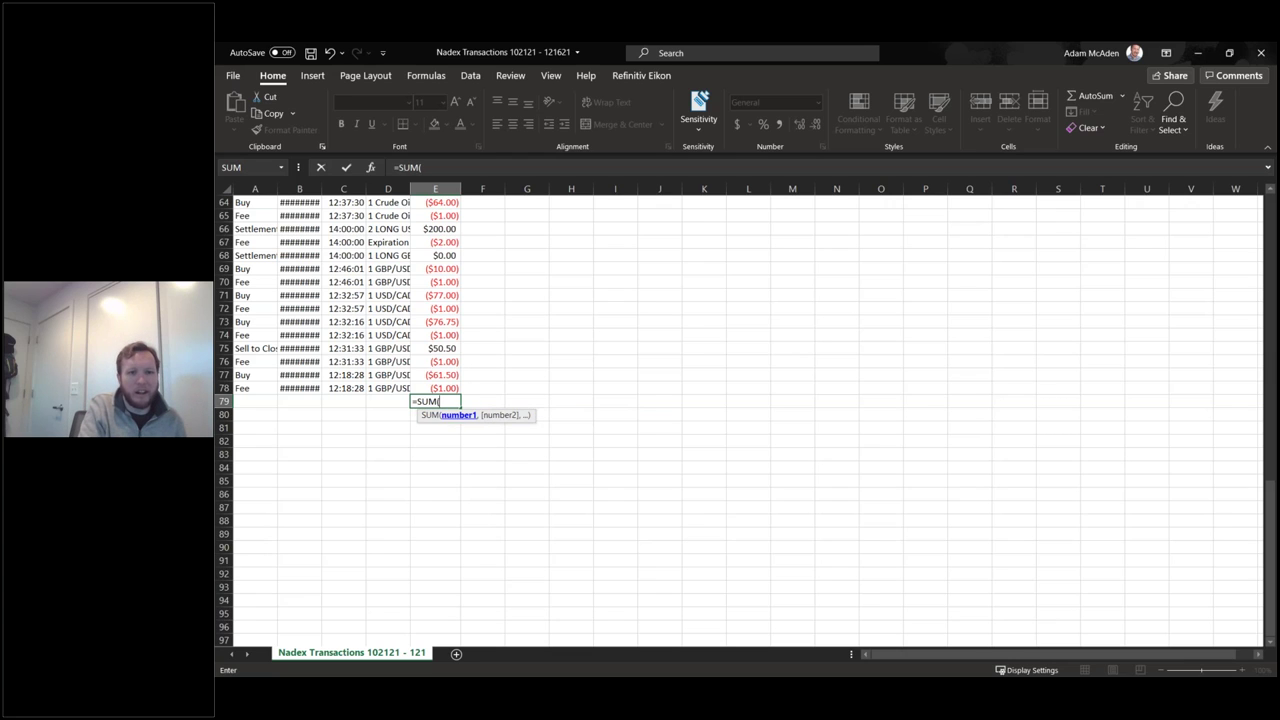
pyautogui.click(447, 389)
pyautogui.hotkey('ctrl', 'shift', 'Up')
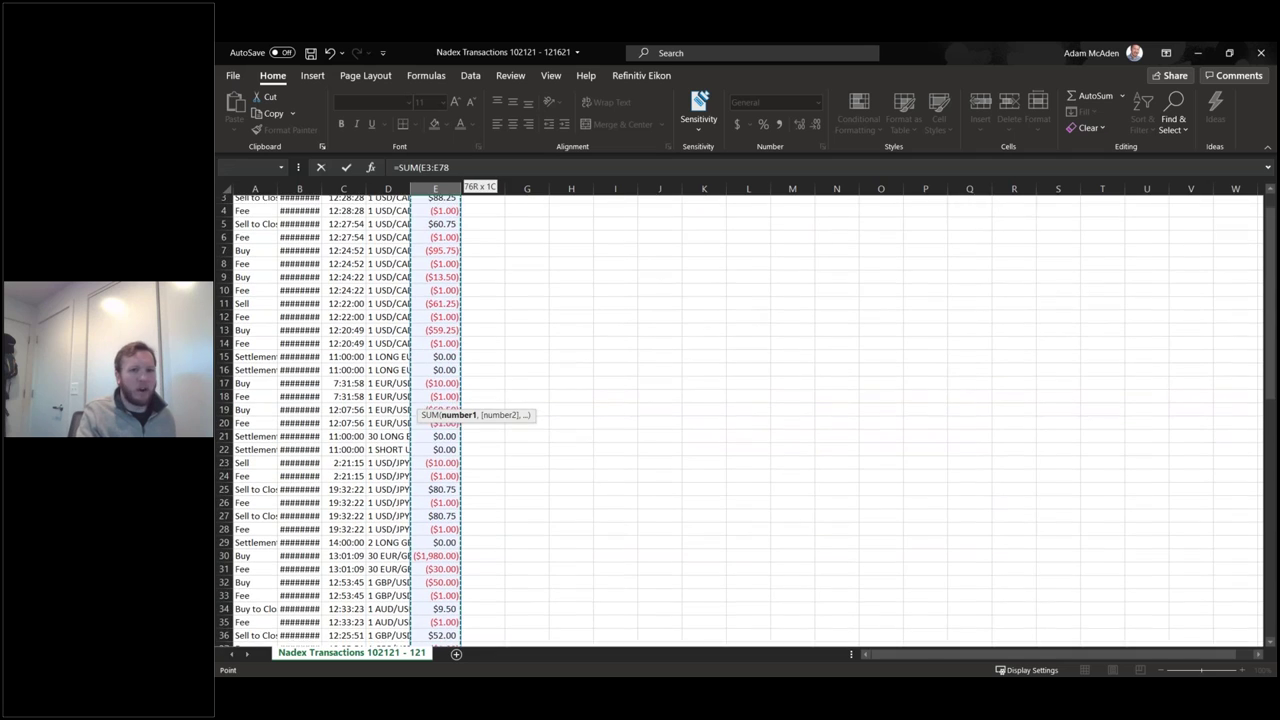
pyautogui.press('Return')
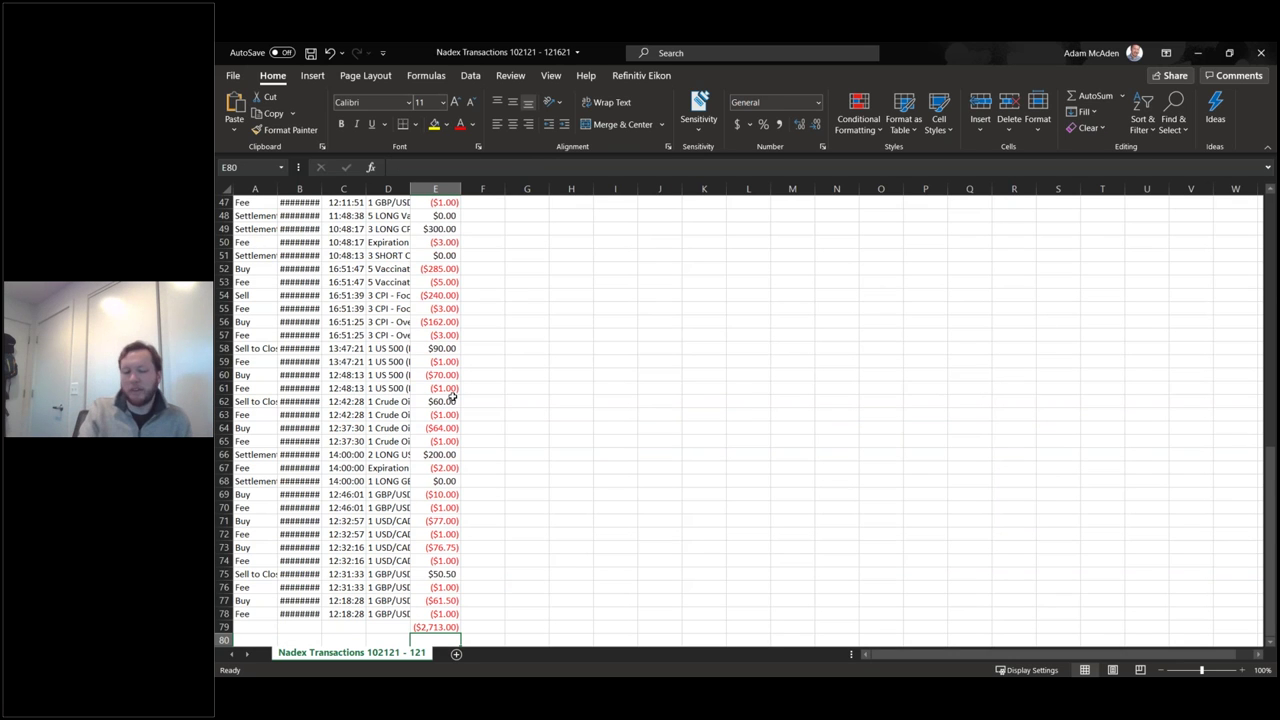
# Close the transactions workbook without saving
pyautogui.scroll(1, 502, 351)
pyautogui.scroll(3, 508, 374)
pyautogui.scroll(-4, 511, 386)
pyautogui.scroll(7, 491, 383)
pyautogui.scroll(-8, 490, 386)
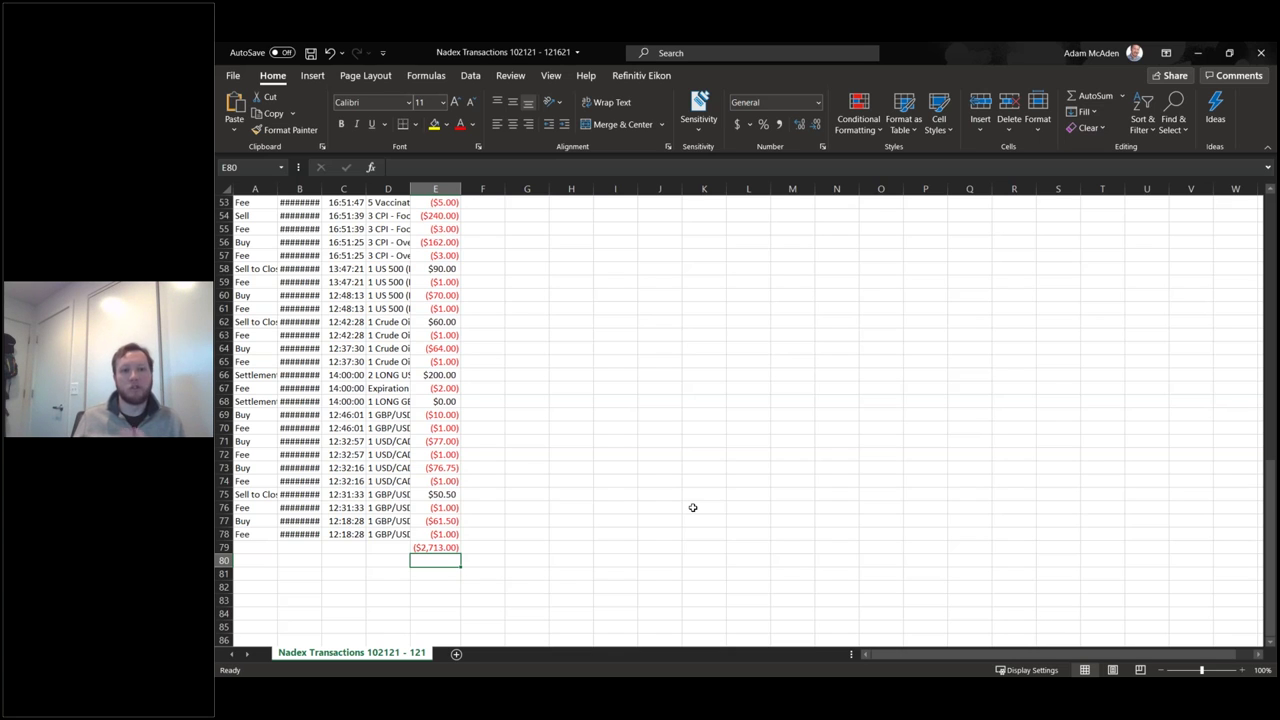
pyautogui.scroll(17, 594, 411)
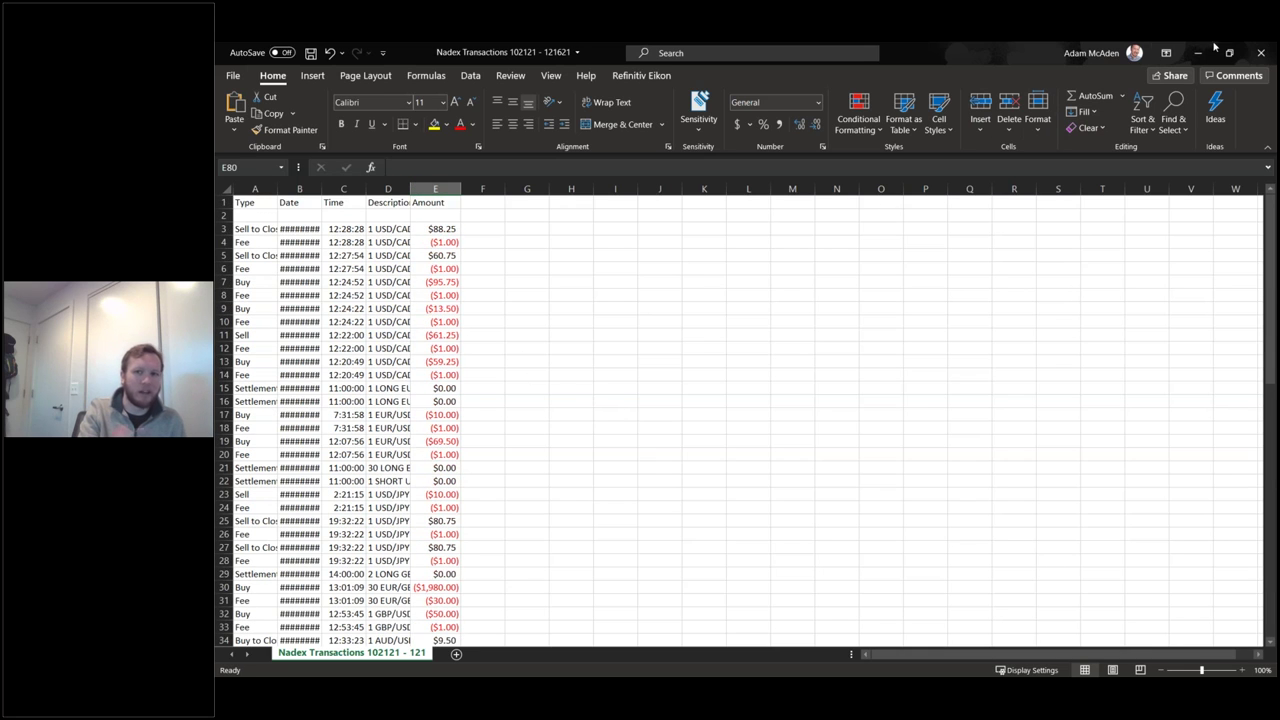
pyautogui.click(1267, 54)
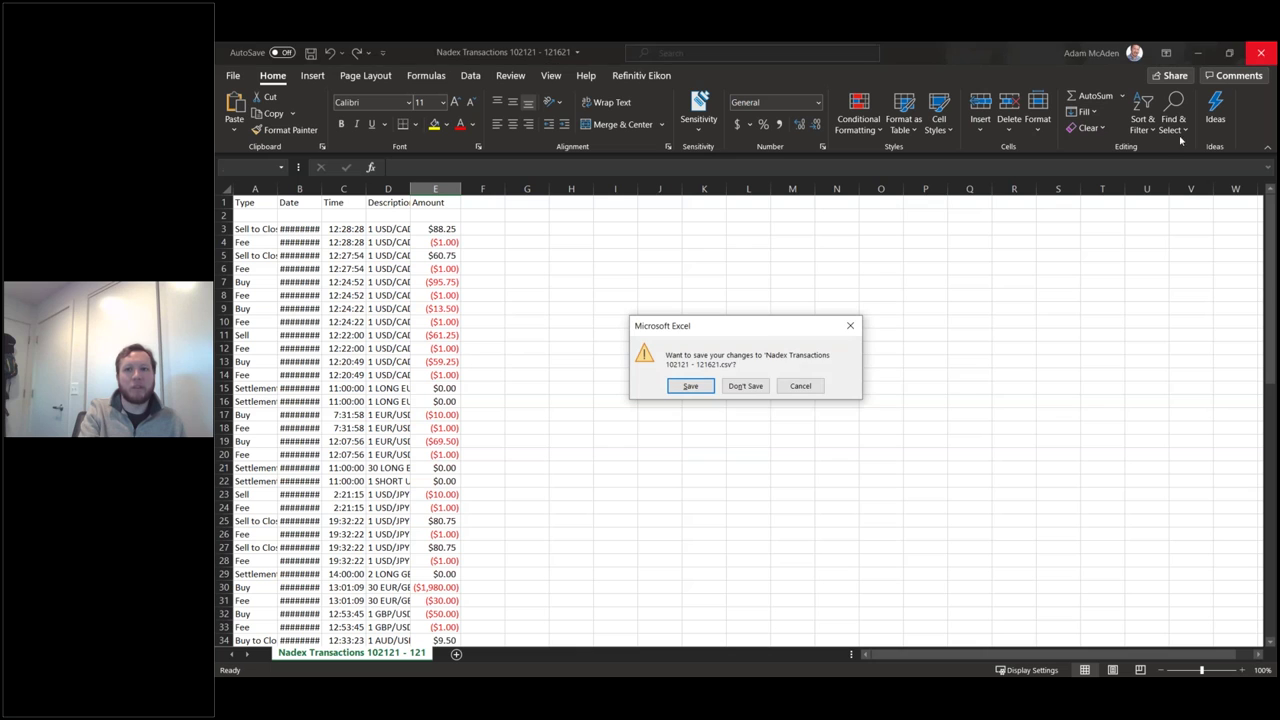
pyautogui.click(745, 386)
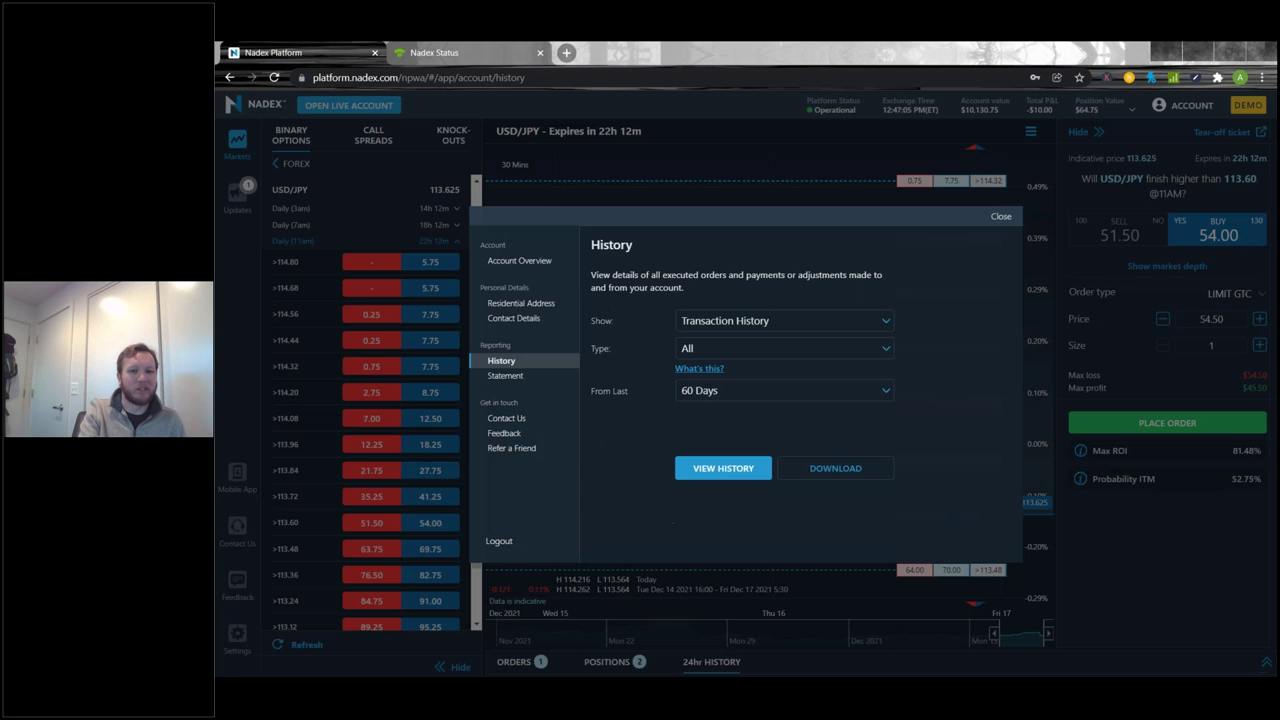
# Open the 30-day account Statement and scroll through its transaction details
pyautogui.click(522, 376)
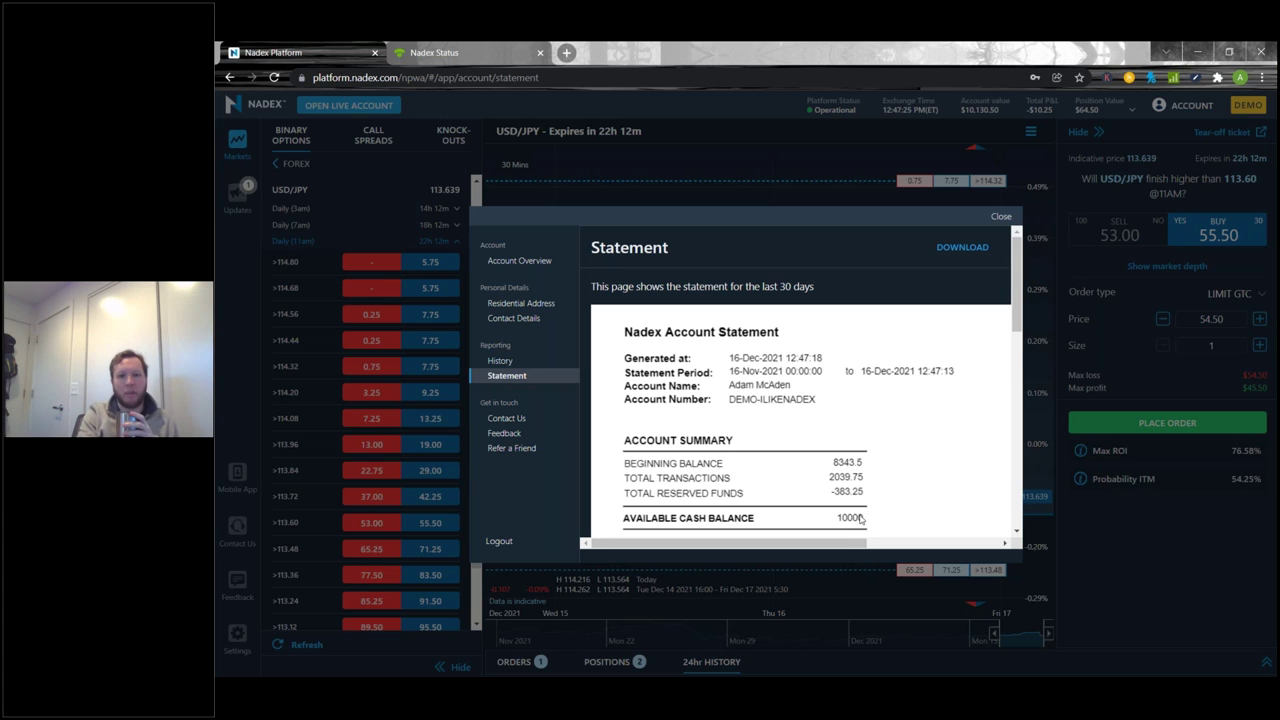
pyautogui.scroll(-3, 882, 438)
pyautogui.scroll(-4, 895, 425)
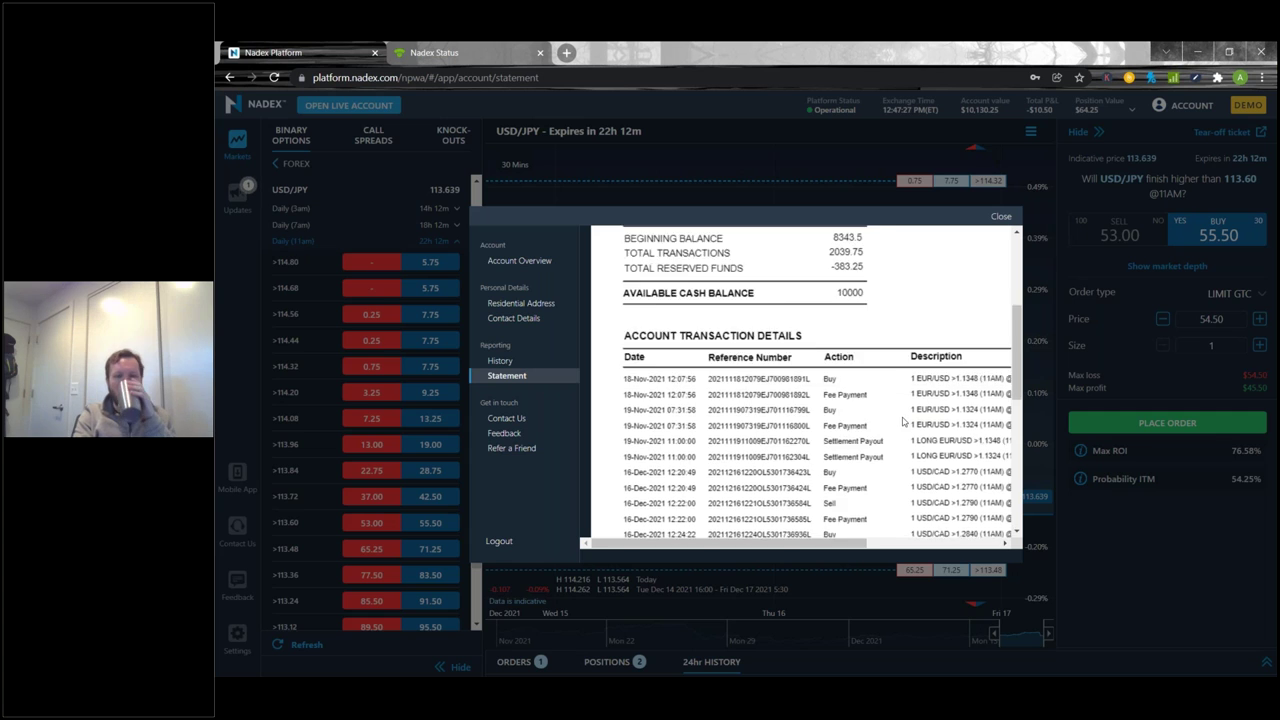
pyautogui.scroll(-2, 908, 407)
pyautogui.scroll(2, 908, 406)
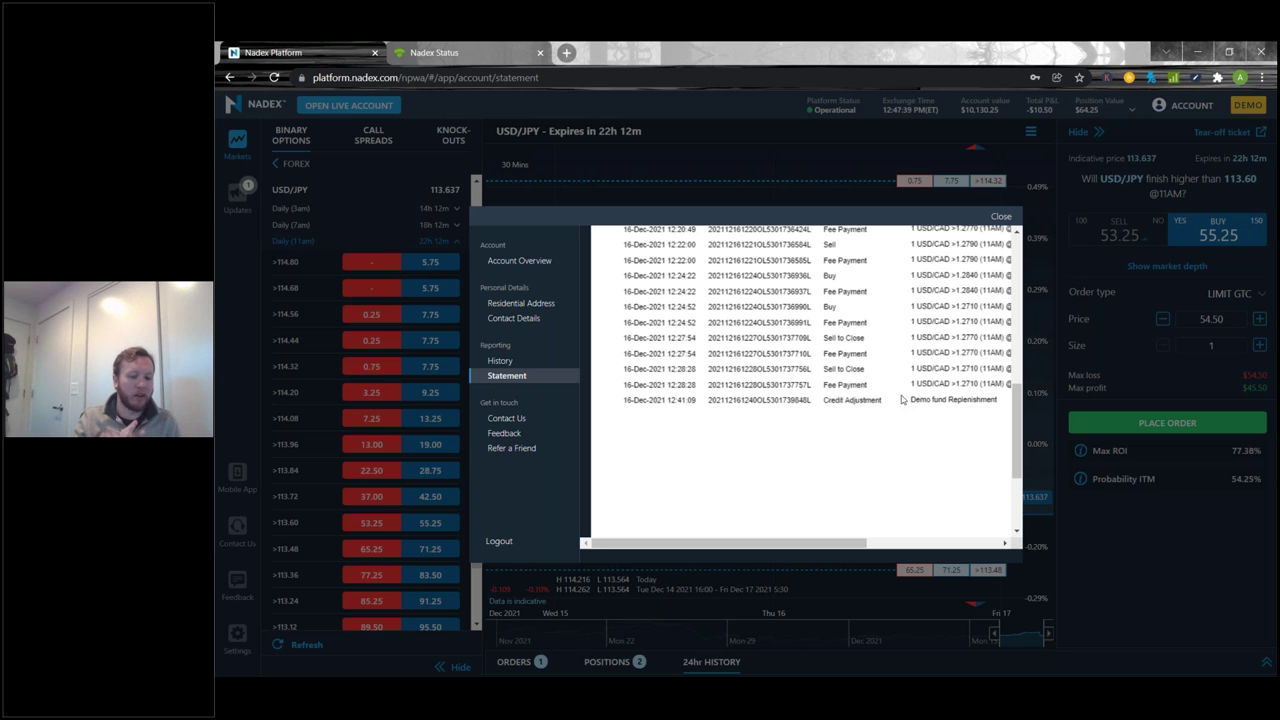
pyautogui.scroll(10, 902, 399)
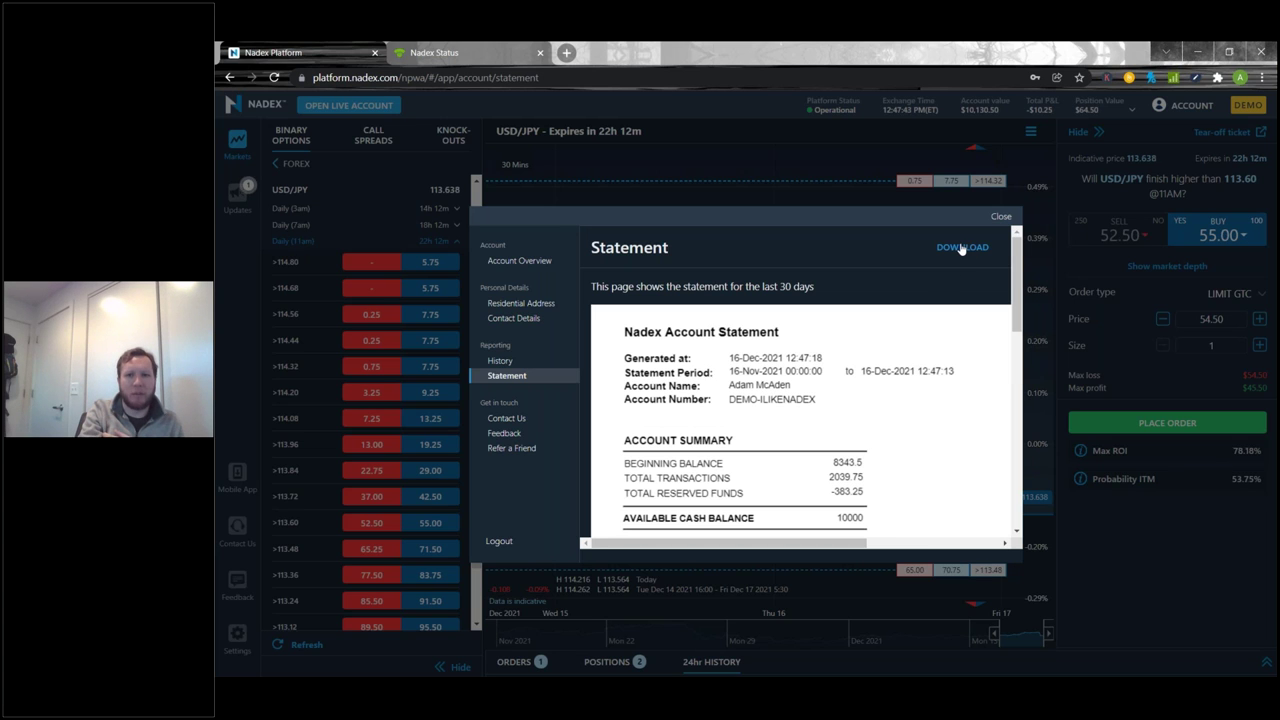
# Download the statement, allowing multiple downloads in Chrome, and bring up the downloads list
pyautogui.click(960, 248)
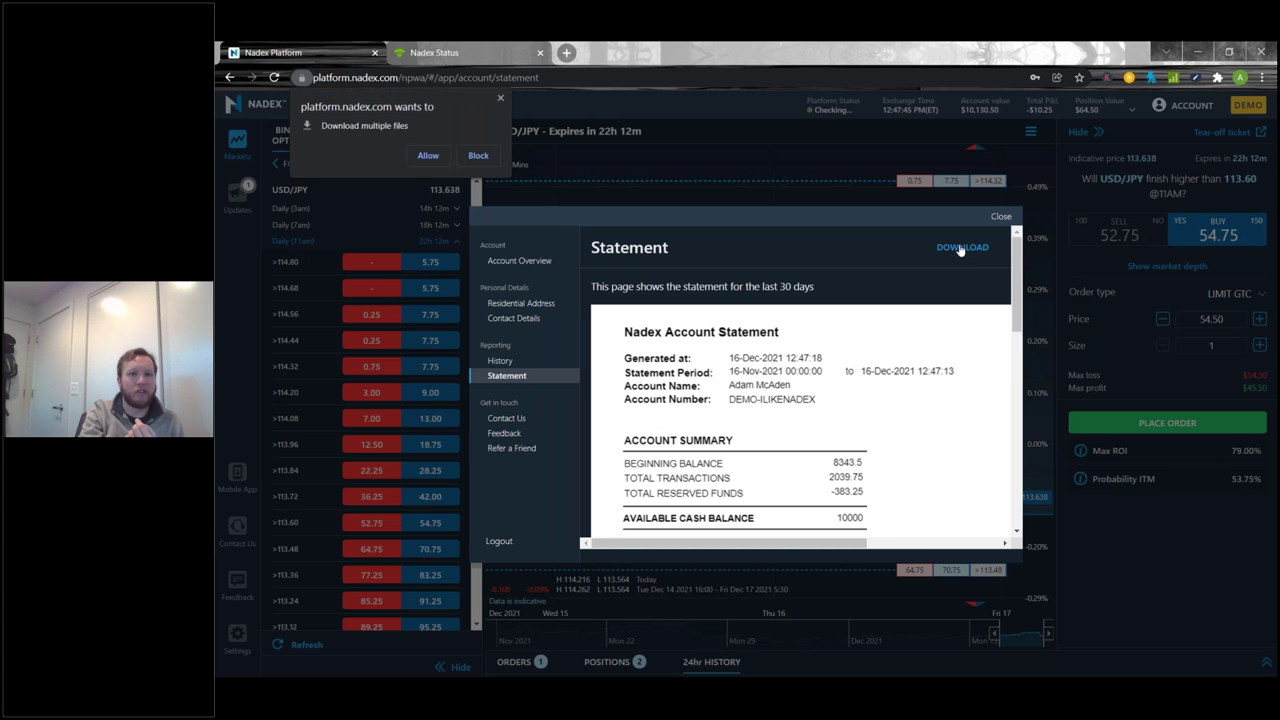
pyautogui.click(428, 155)
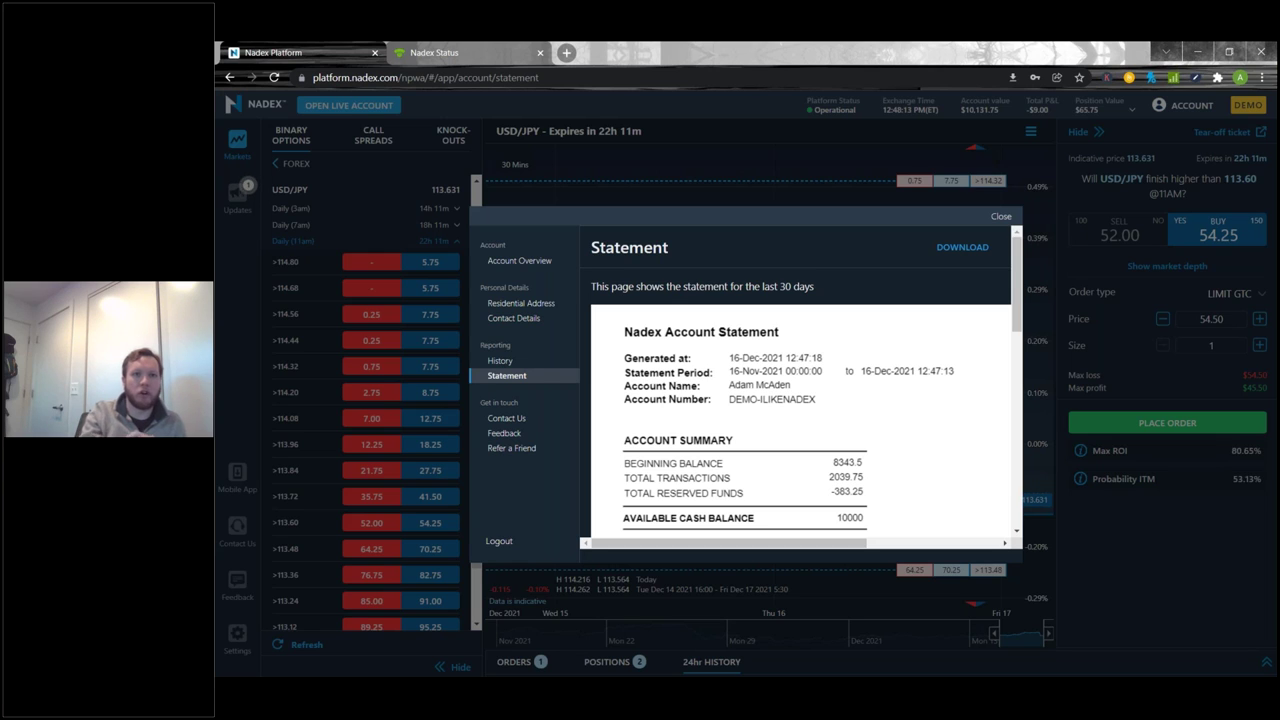
pyautogui.click(566, 52)
pyautogui.hotkey('ctrl', 'w')
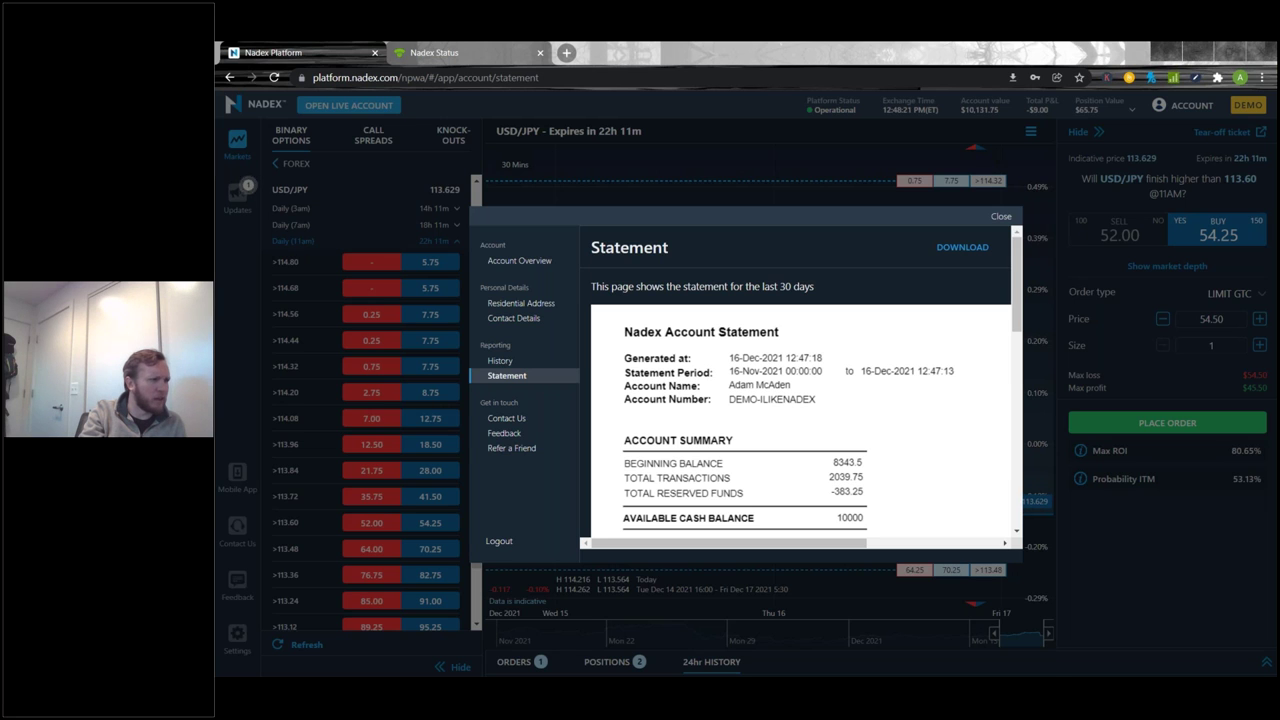
pyautogui.hotkey('ctrl', 'j')
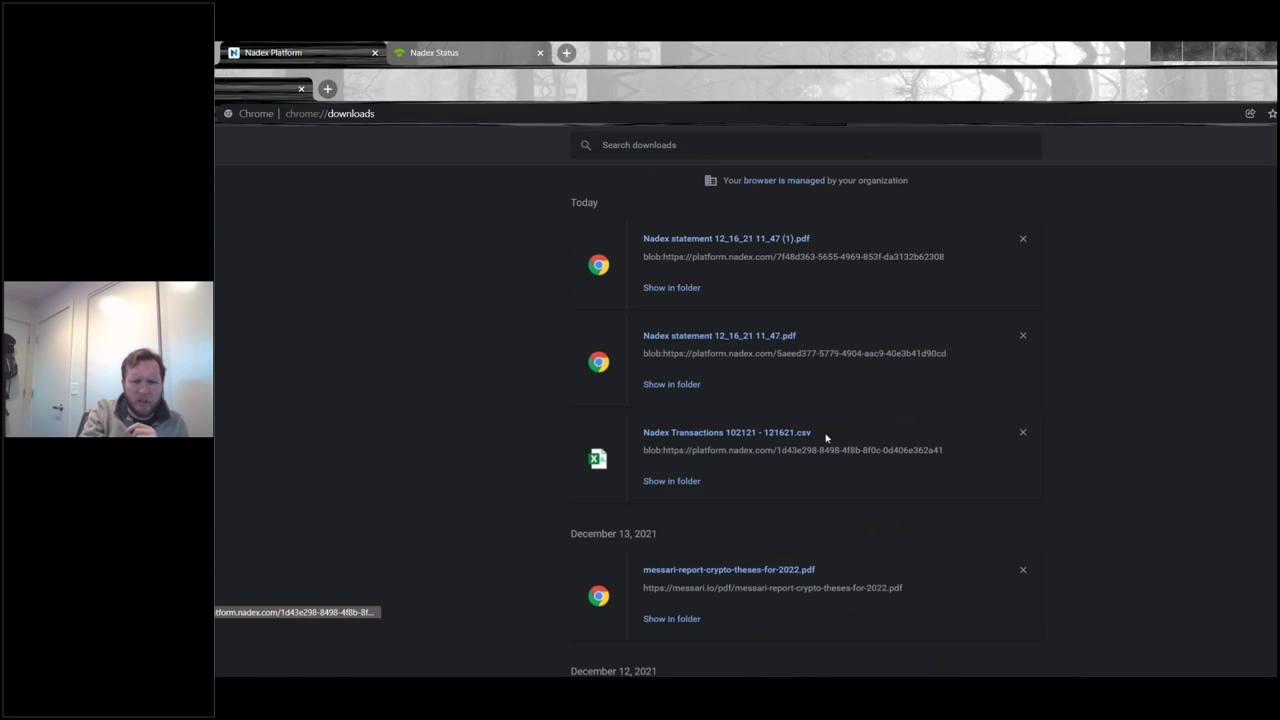
# Open the Nadex Transactions 102121 - 121621.csv download in Excel, close it, and return to Nadex
pyautogui.rightClick(720, 432)
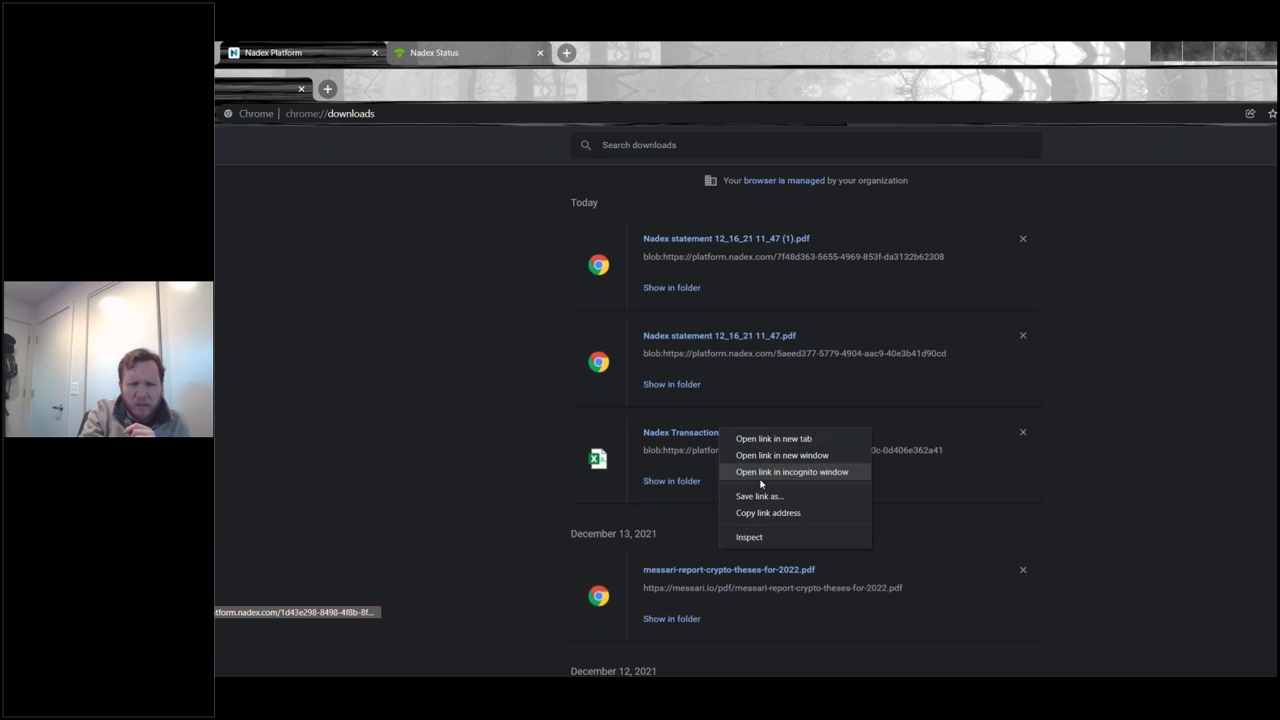
pyautogui.click(690, 457)
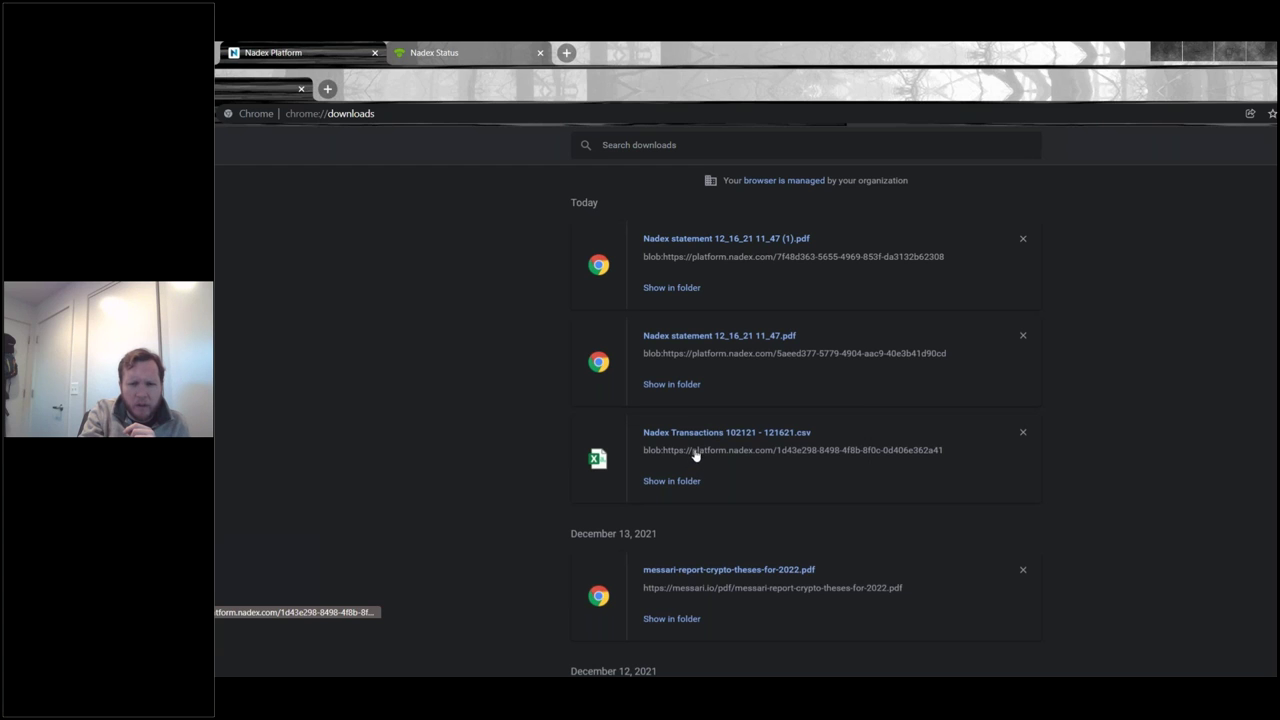
pyautogui.click(719, 437)
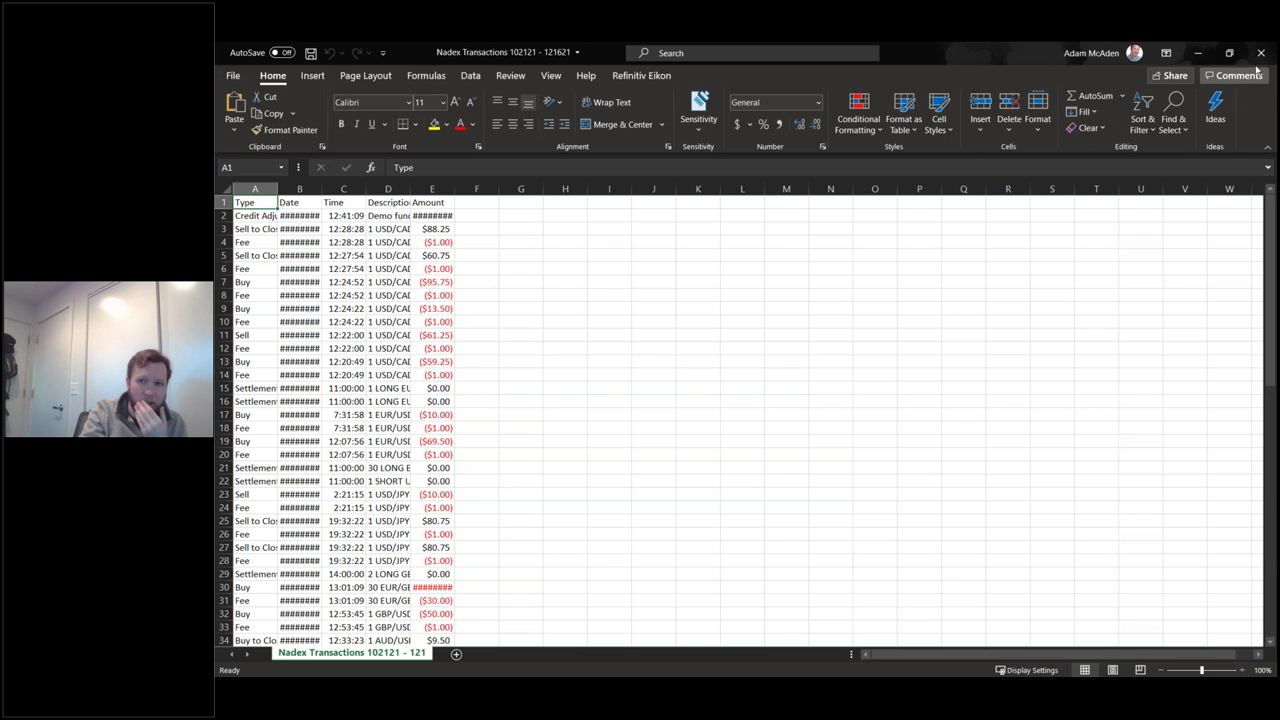
pyautogui.click(1261, 54)
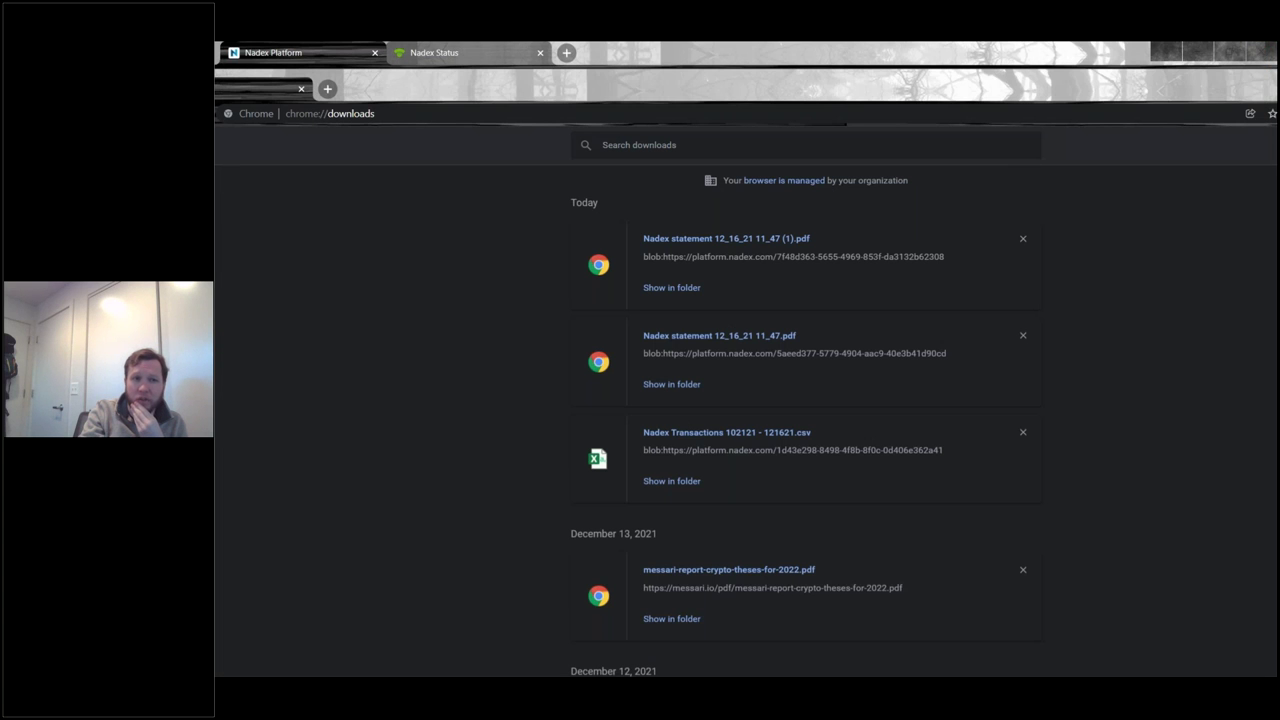
pyautogui.click(427, 93)
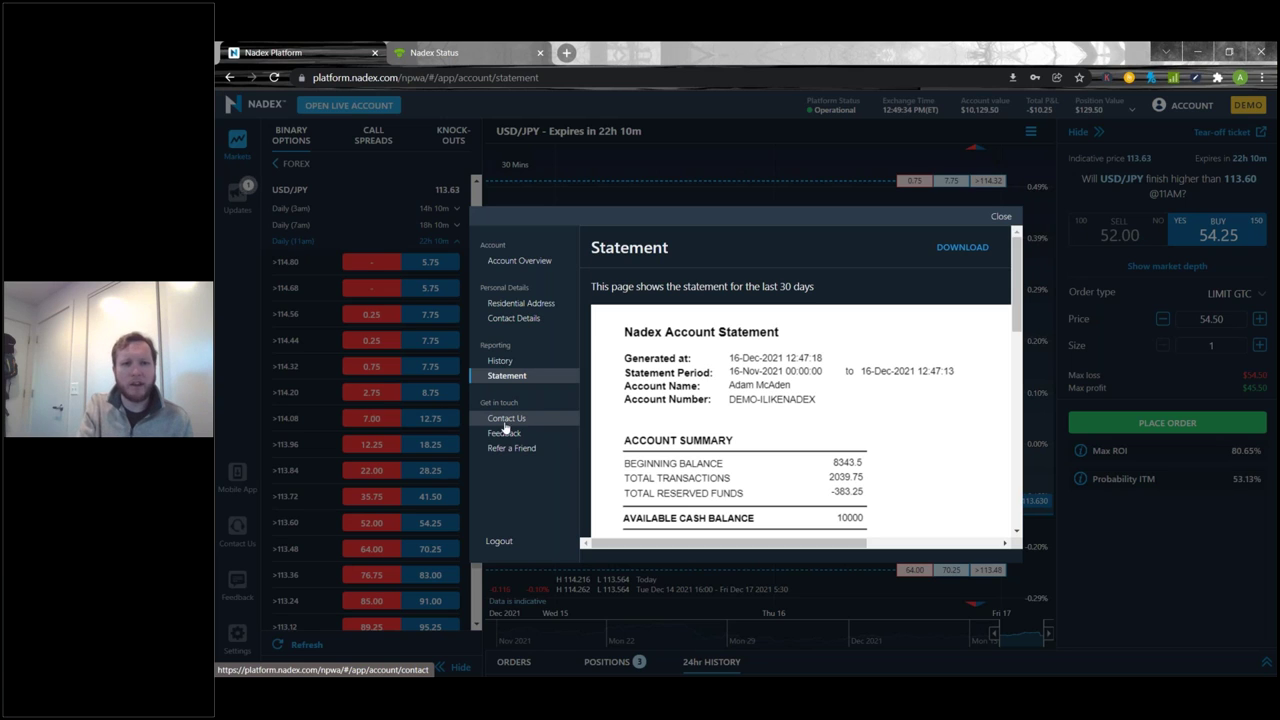
# Show the Contact Us page listing the customer service e-mail and the exchange's mailing address
pyautogui.click(524, 421)
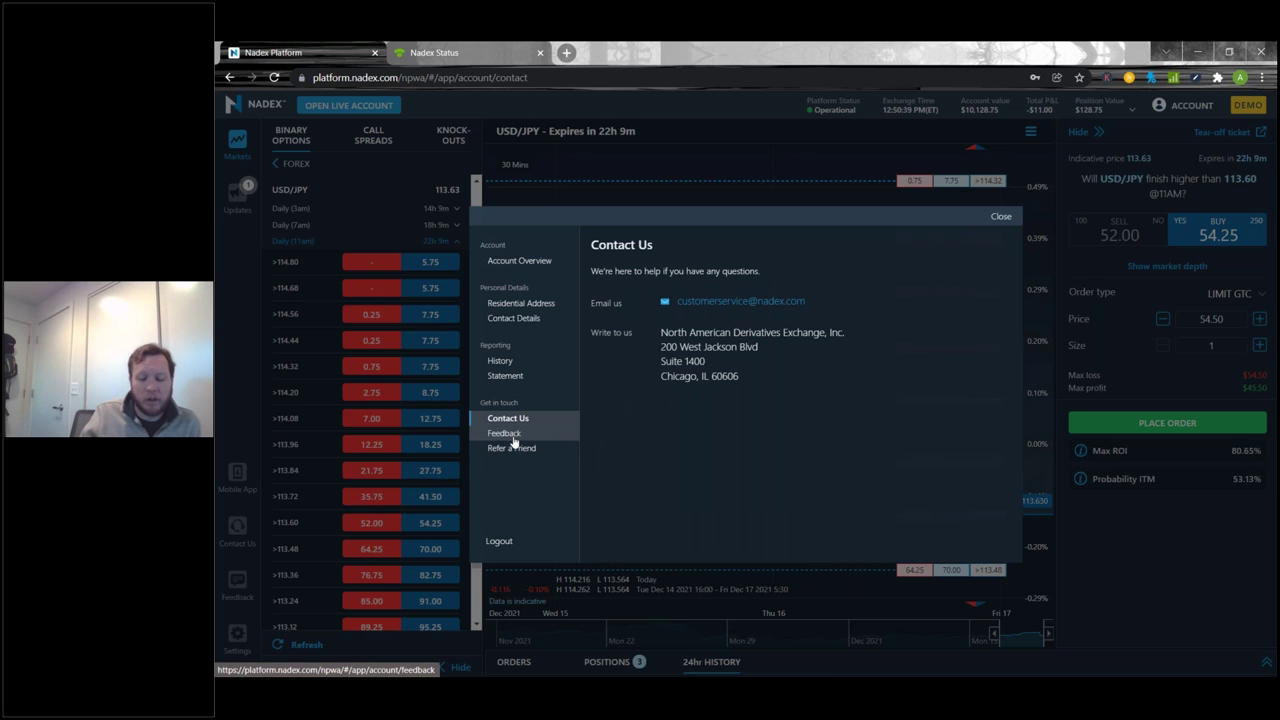
# Try the Feedback form's text box, then switch to the $100-per-referral Refer a Friend page
pyautogui.click(512, 441)
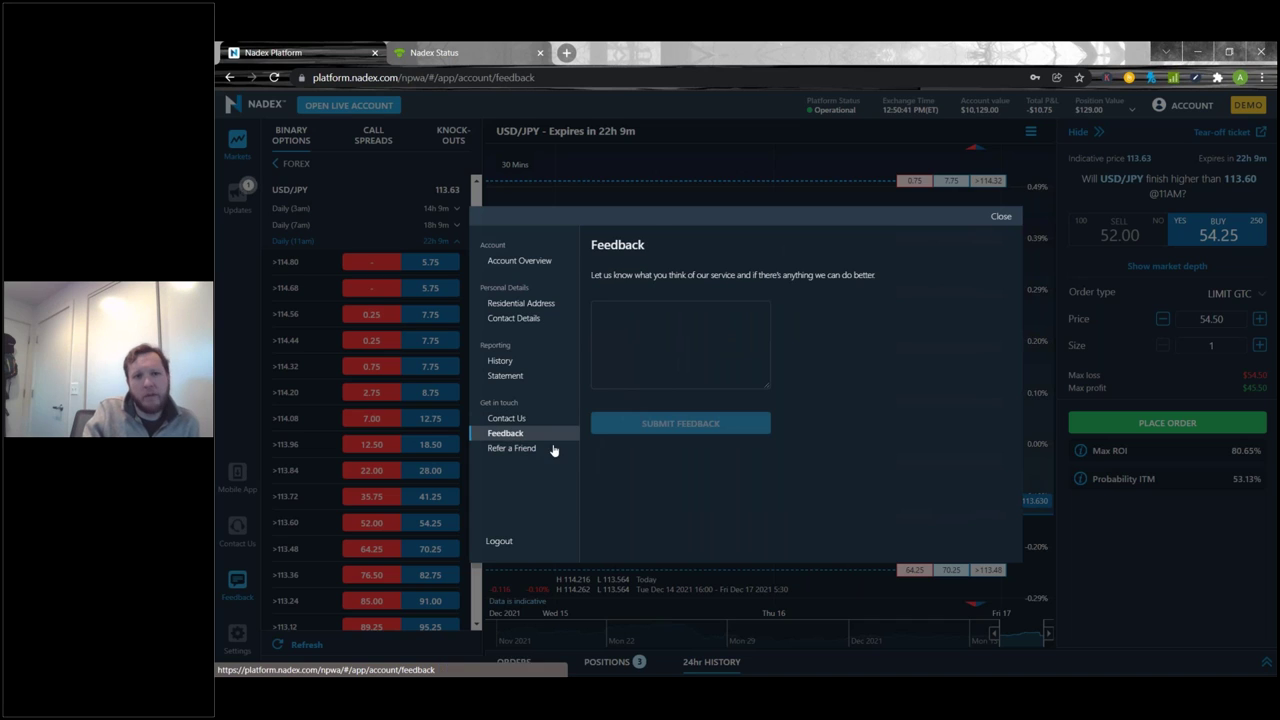
pyautogui.click(711, 360)
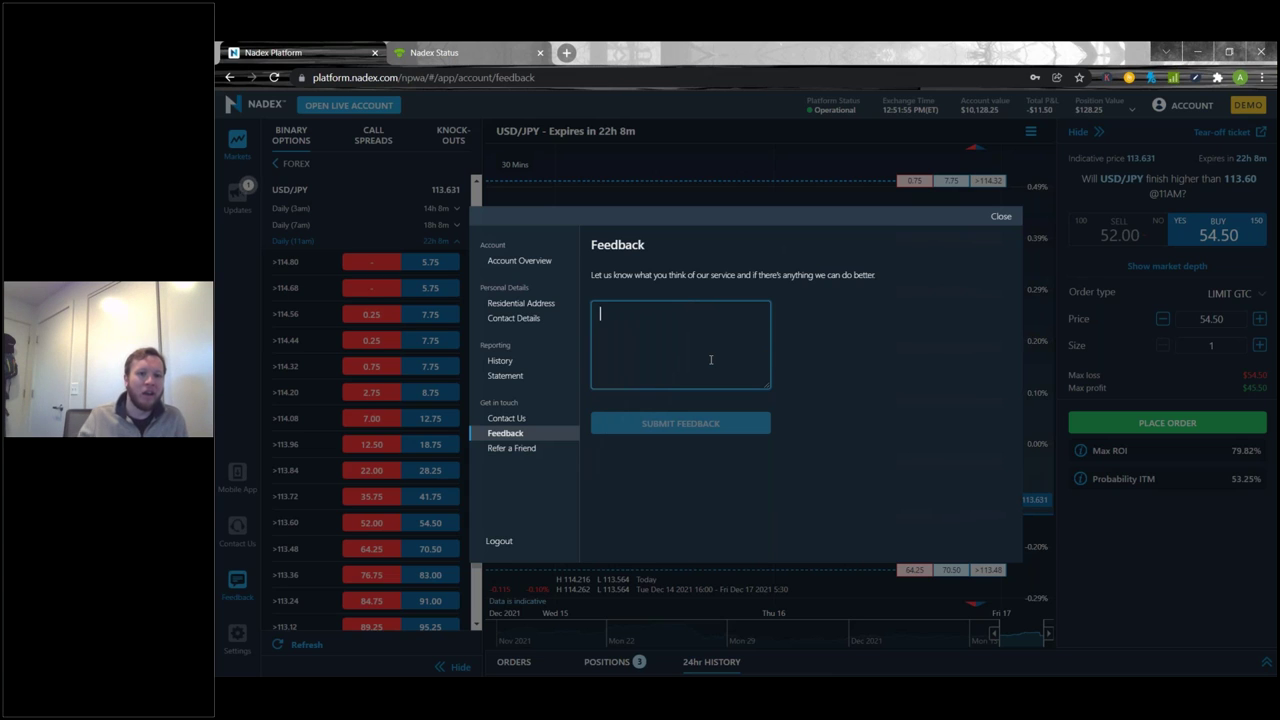
pyautogui.click(515, 449)
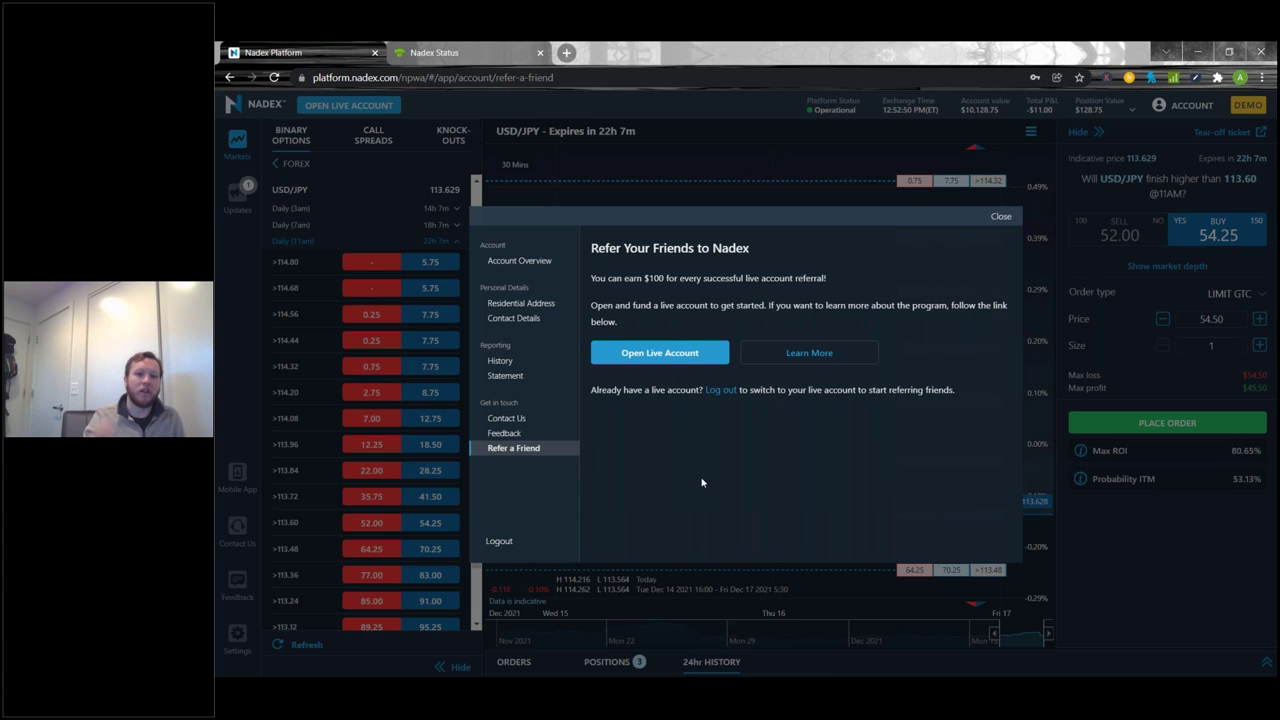
# Close the account window and reset the markets list to the market-class overview
pyautogui.click(1003, 217)
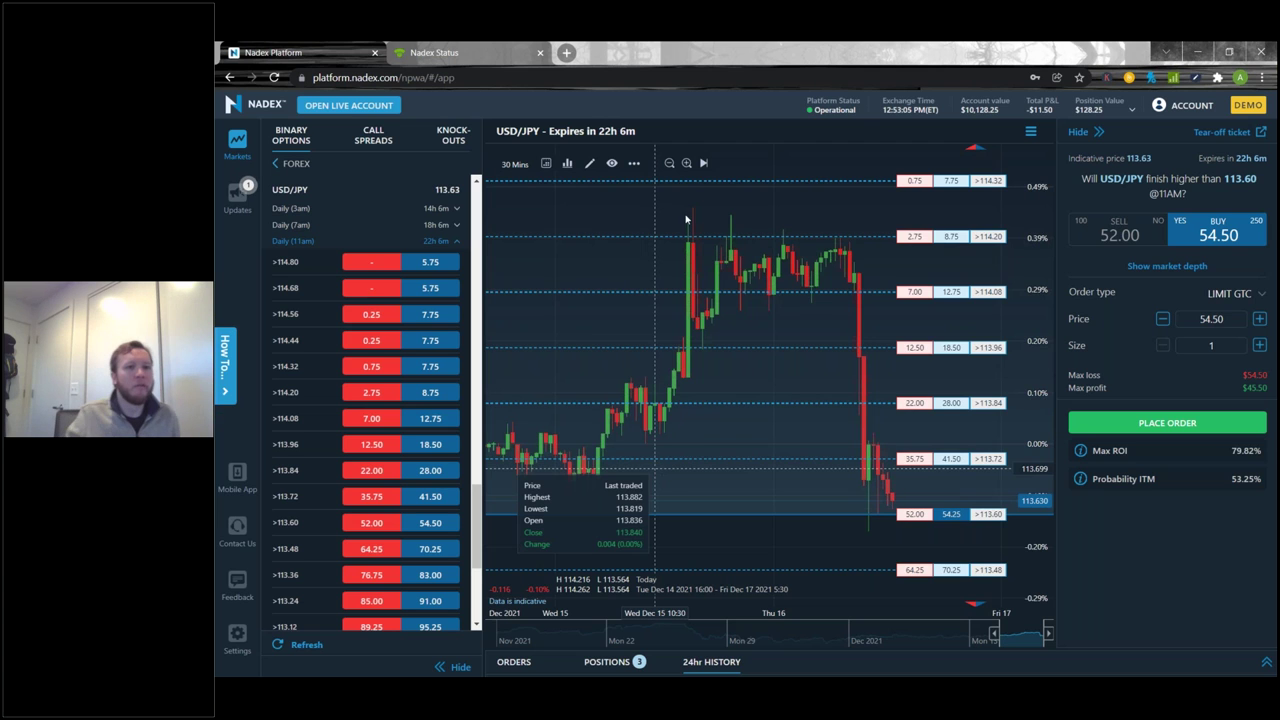
pyautogui.click(237, 143)
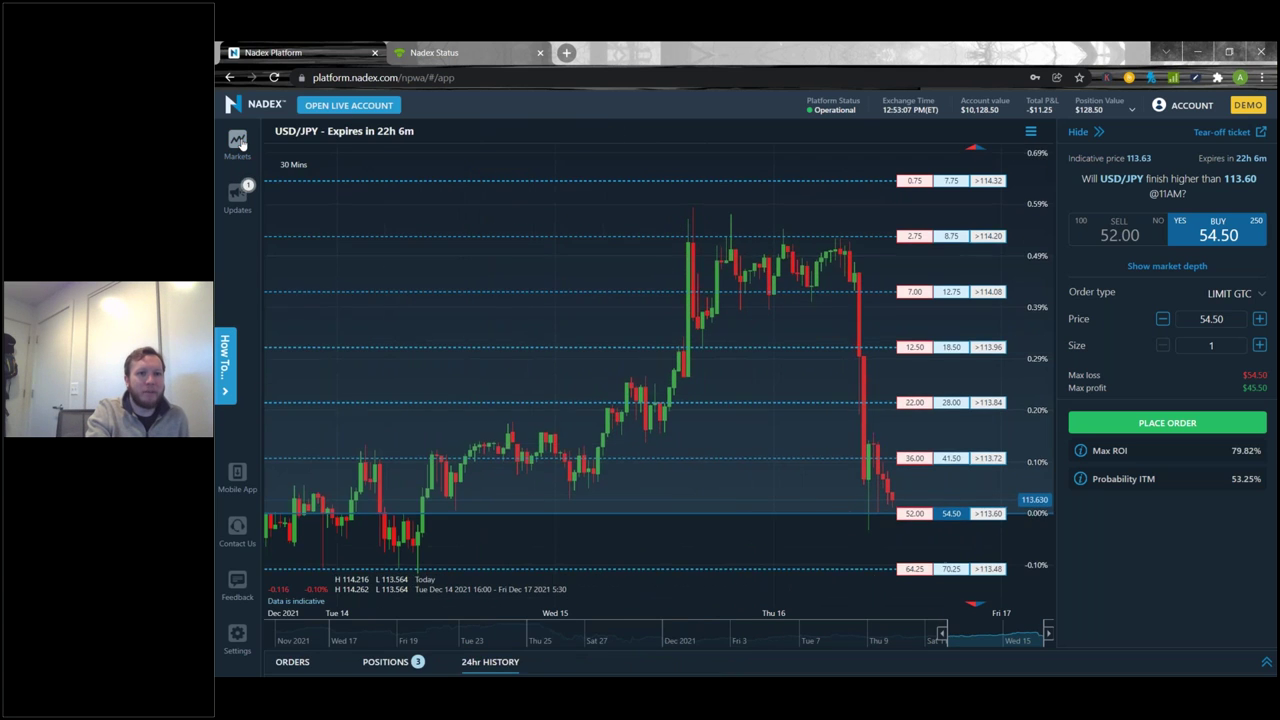
pyautogui.click(237, 143)
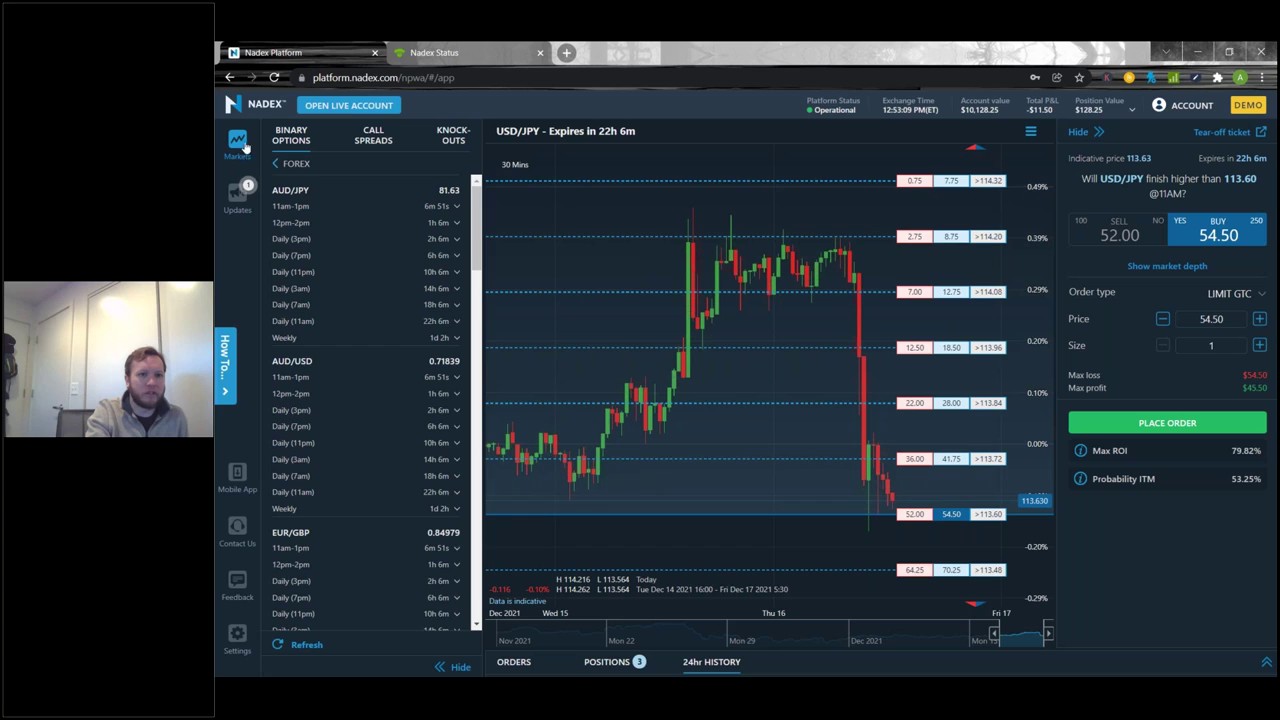
pyautogui.click(285, 165)
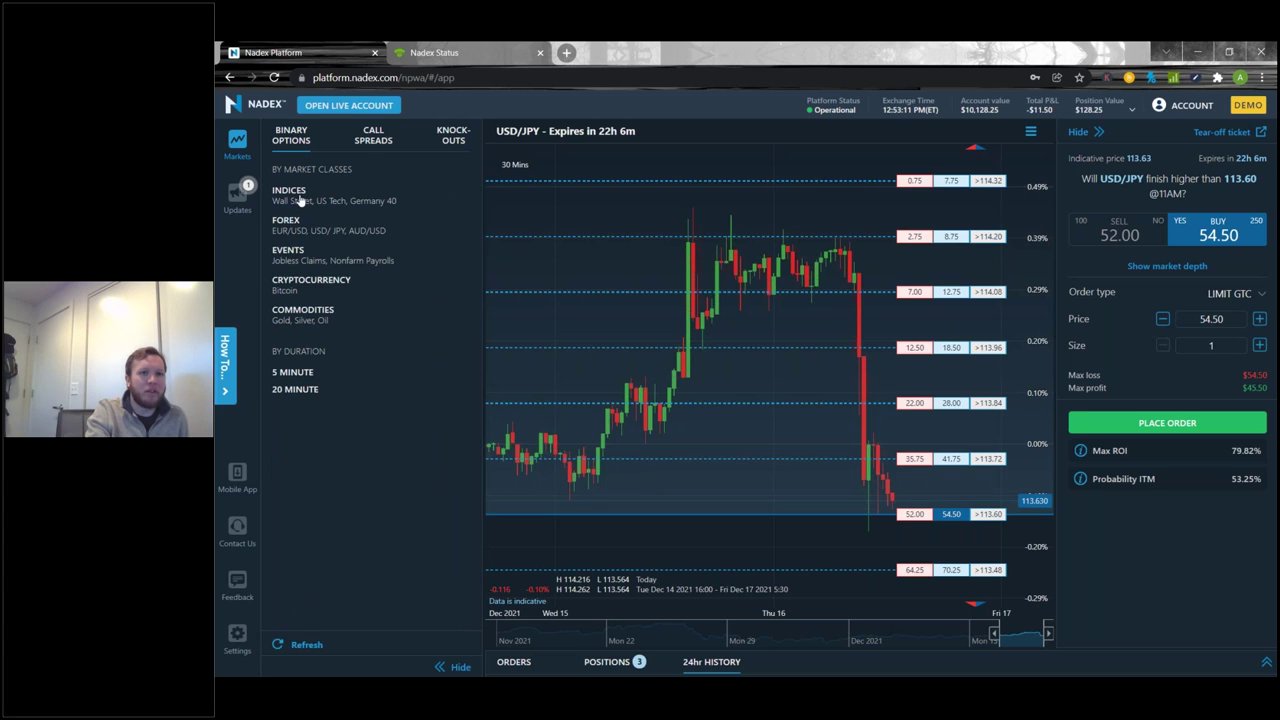
# Switch between the Knock-outs, Call Spreads and Binary Options market lists, ending on Binary Options
pyautogui.click(452, 136)
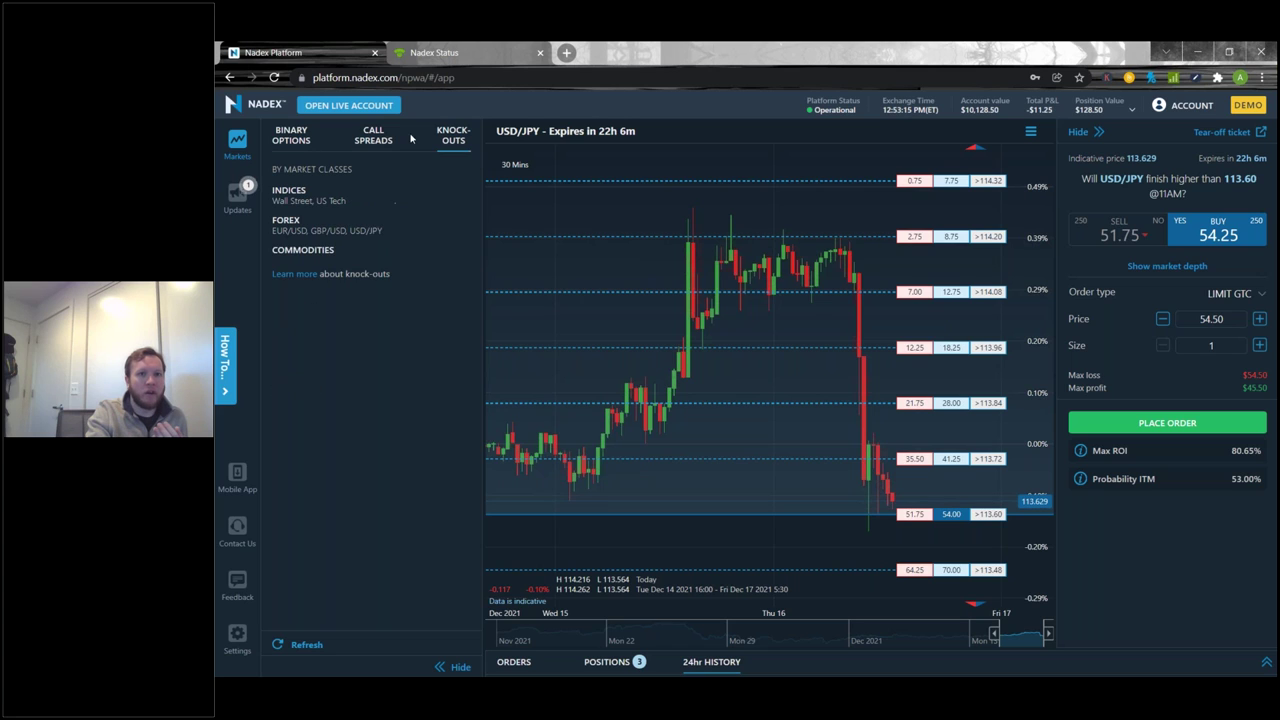
pyautogui.click(379, 144)
pyautogui.click(291, 140)
pyautogui.click(373, 140)
pyautogui.click(452, 136)
pyautogui.click(373, 140)
pyautogui.click(300, 140)
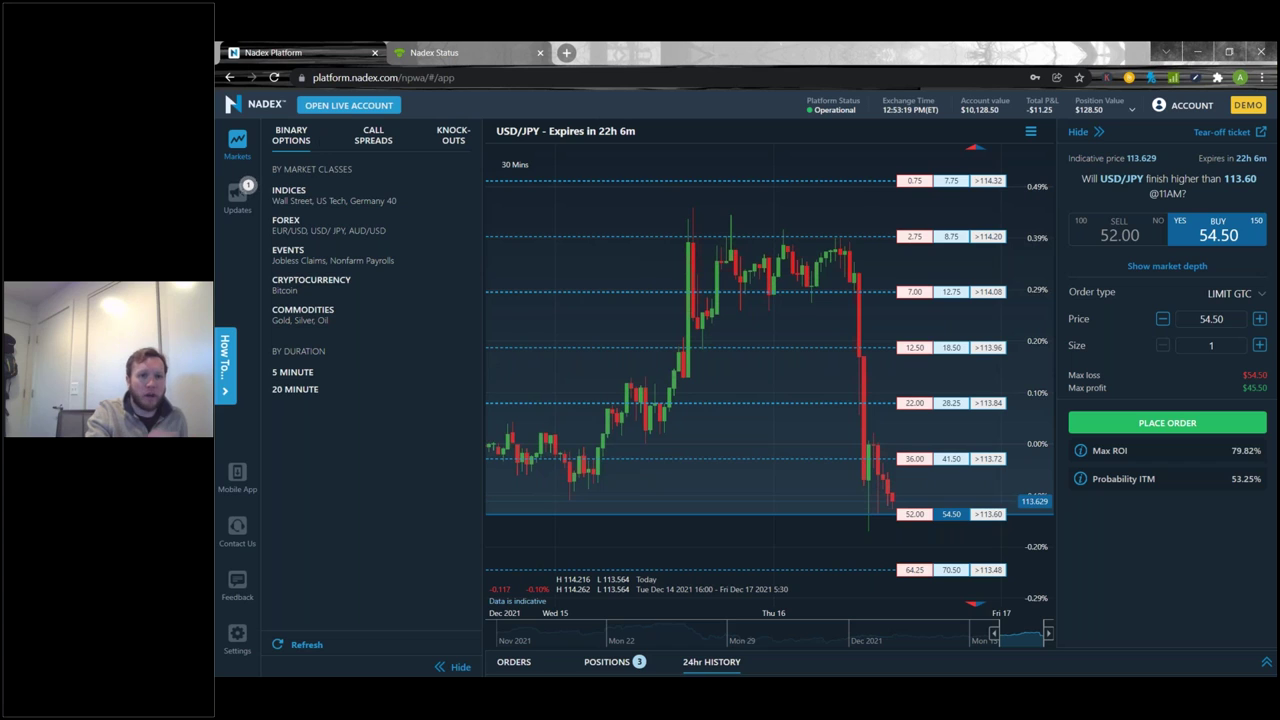
# In Updates & News, read the Christmas holiday schedule and Max ROI/Probability ITM articles, then show tutorials
pyautogui.click(237, 197)
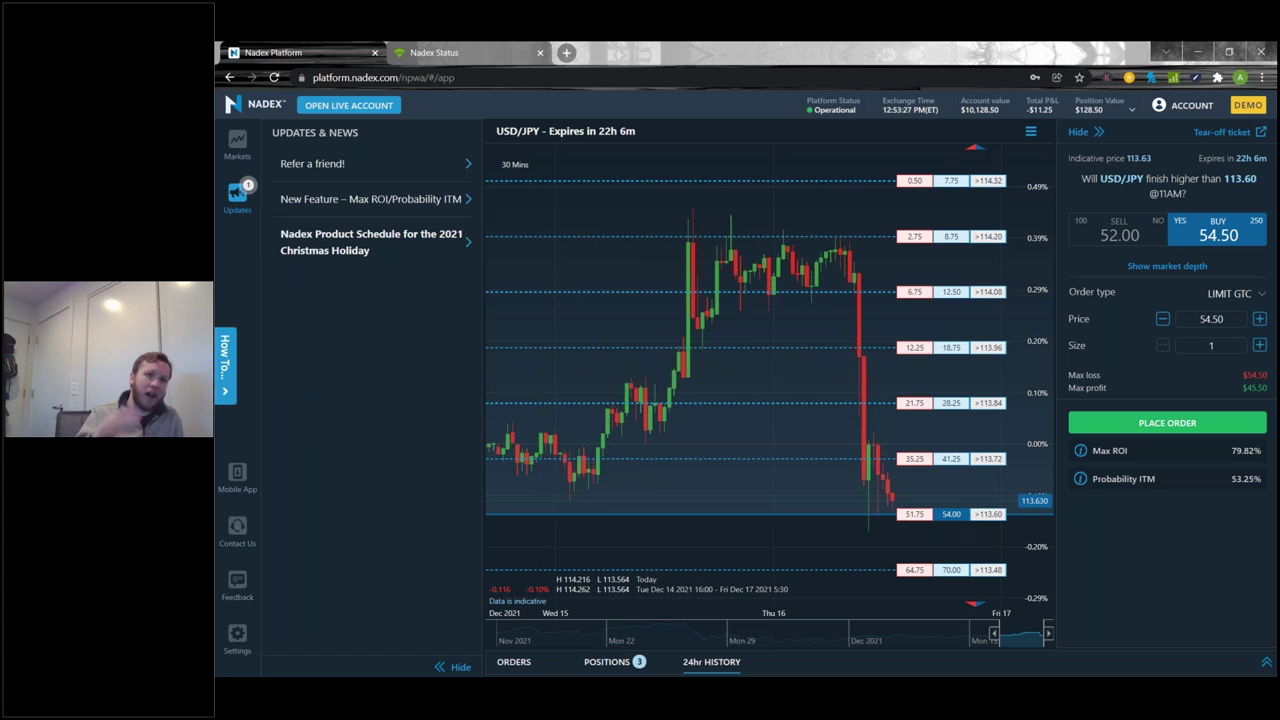
pyautogui.click(357, 252)
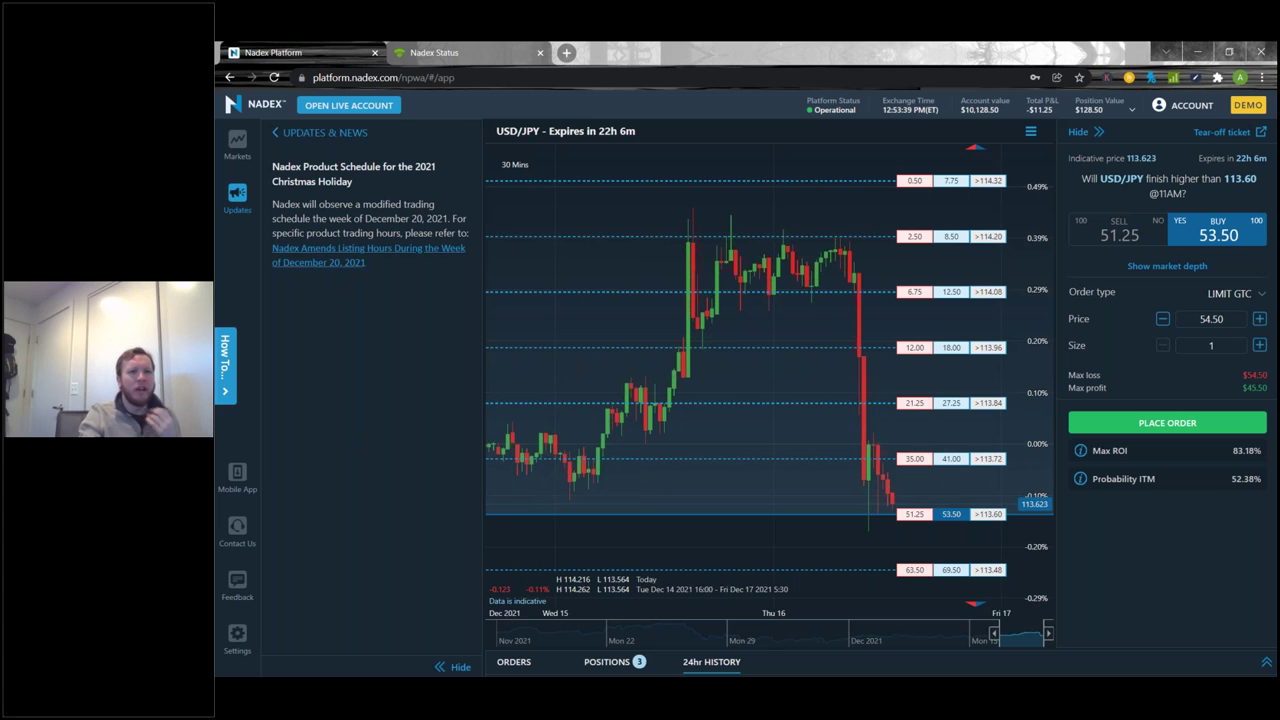
pyautogui.click(312, 133)
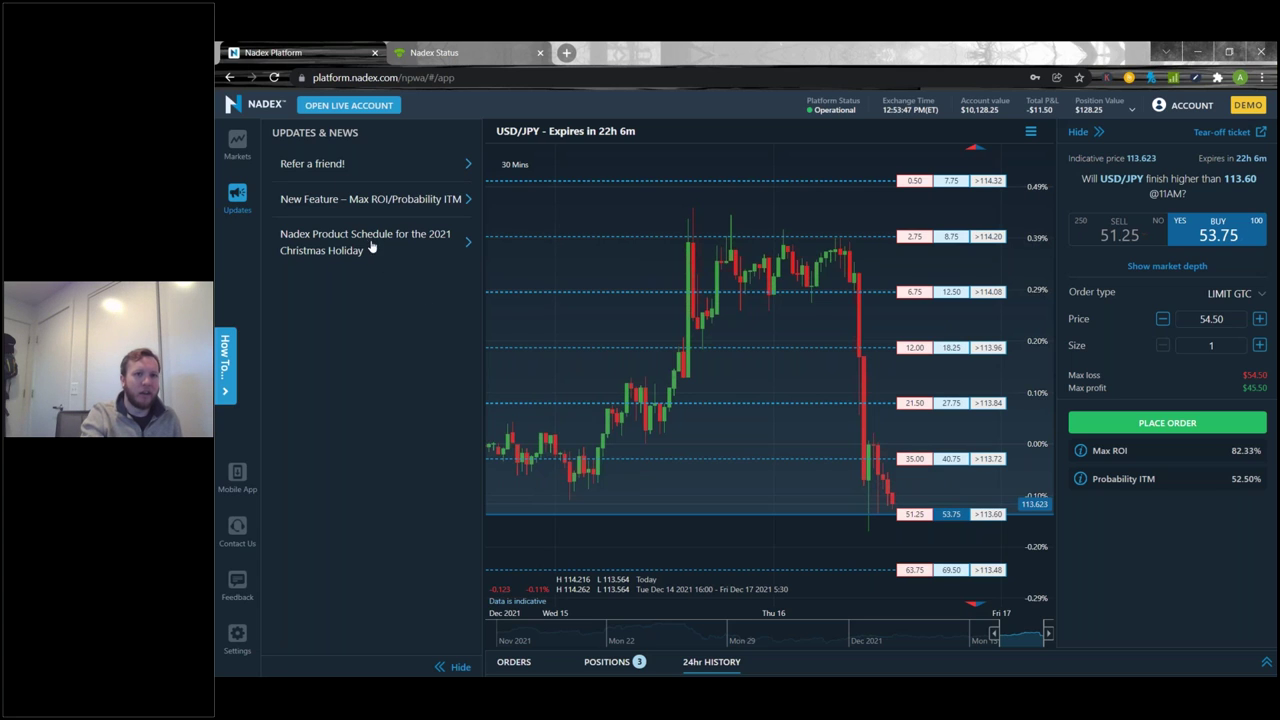
pyautogui.click(396, 205)
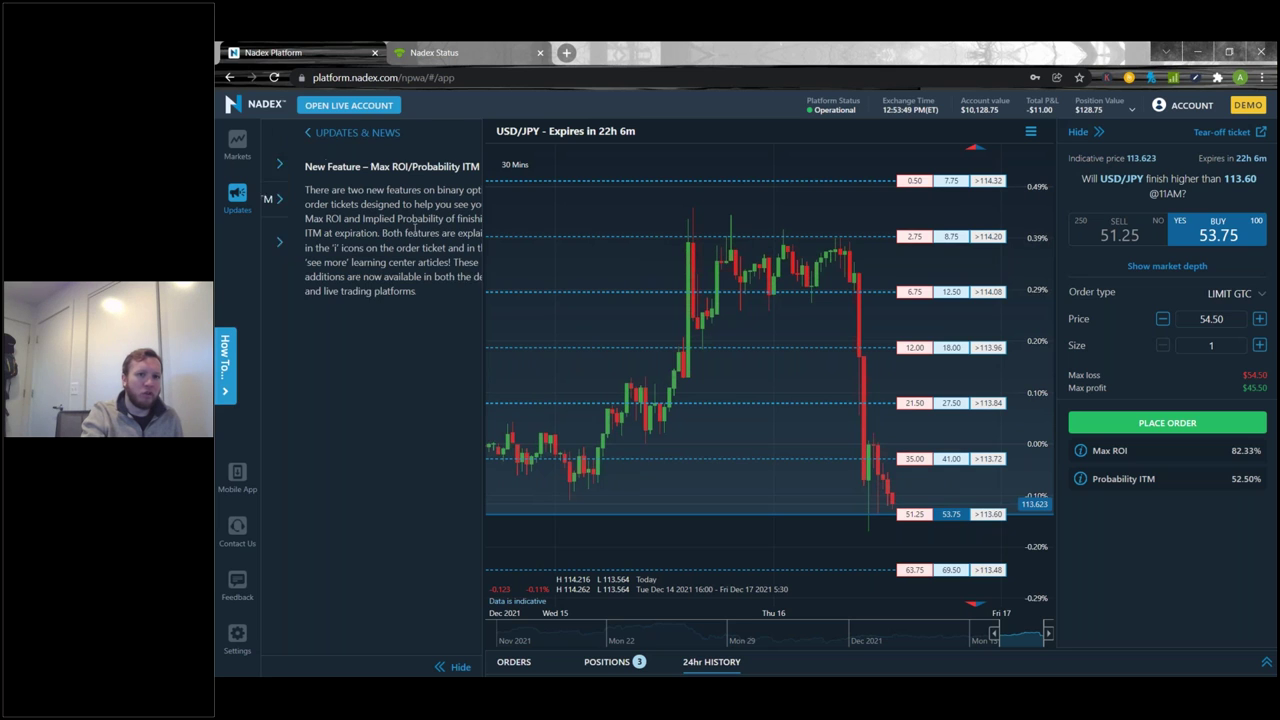
pyautogui.click(338, 133)
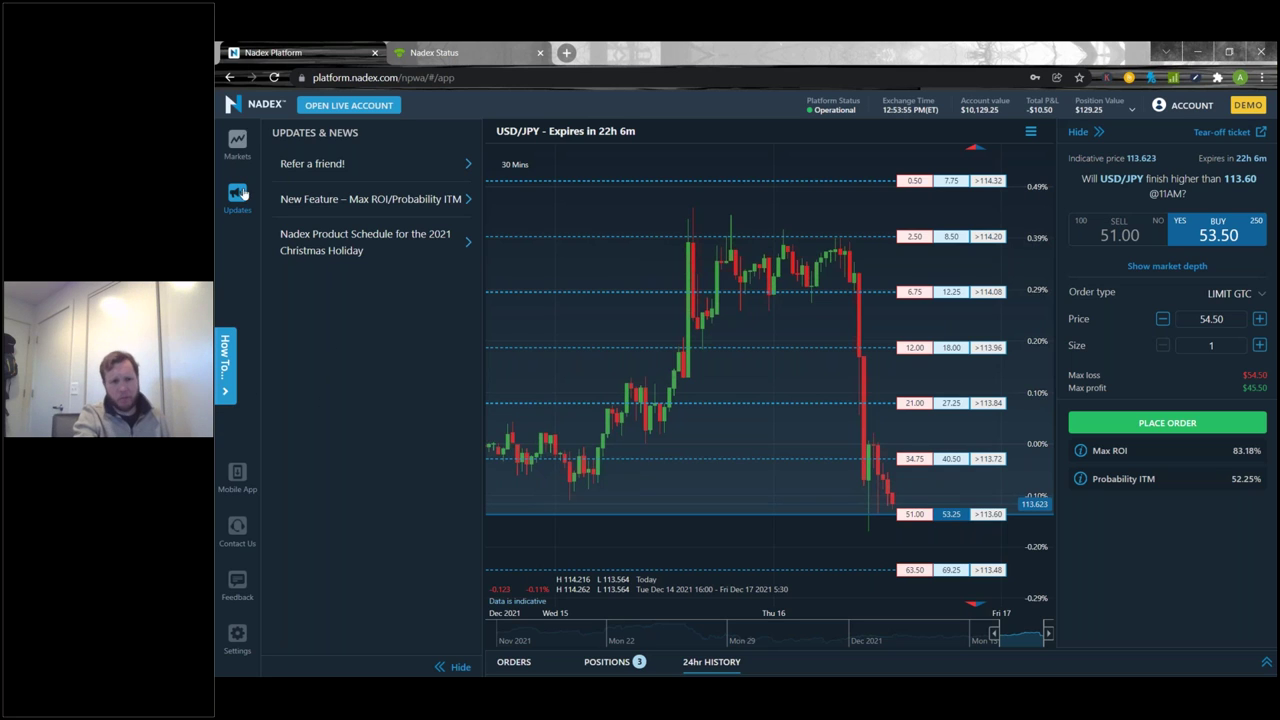
pyautogui.click(225, 368)
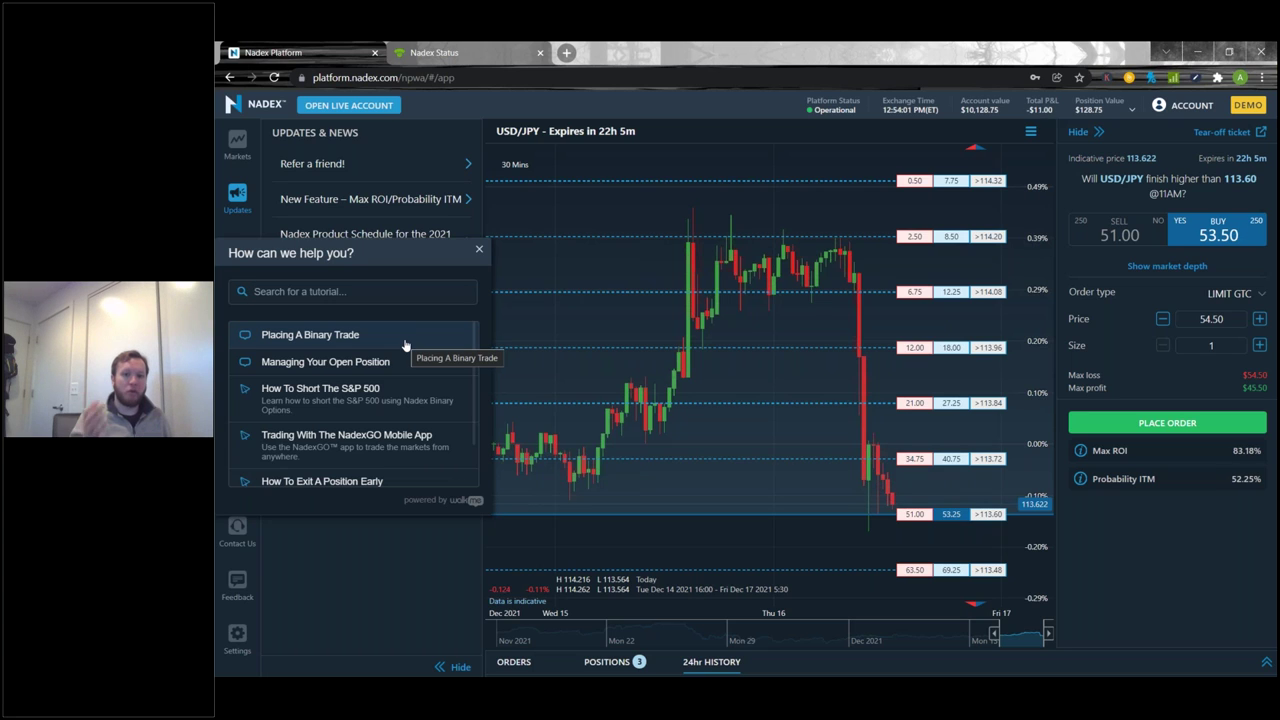
# Run the Placing A Binary Trade walkthrough through Markets and NEXT to the INDICES contract list
pyautogui.click(405, 345)
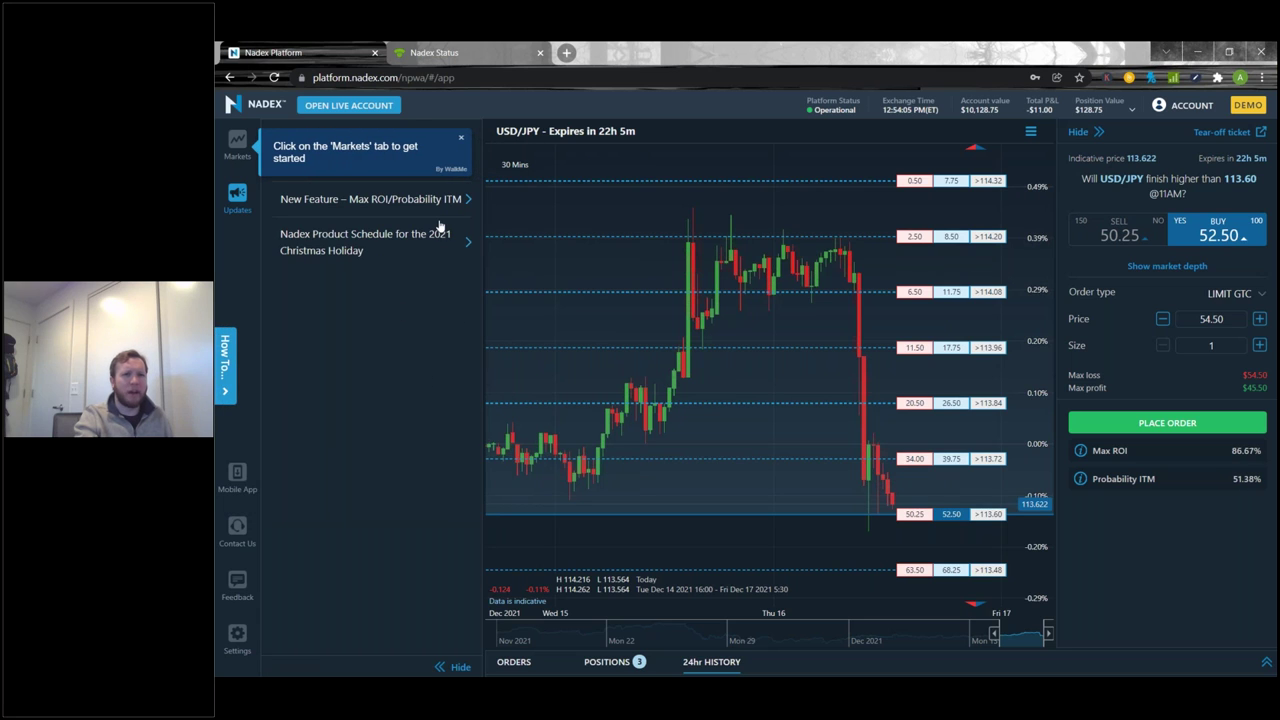
pyautogui.click(237, 145)
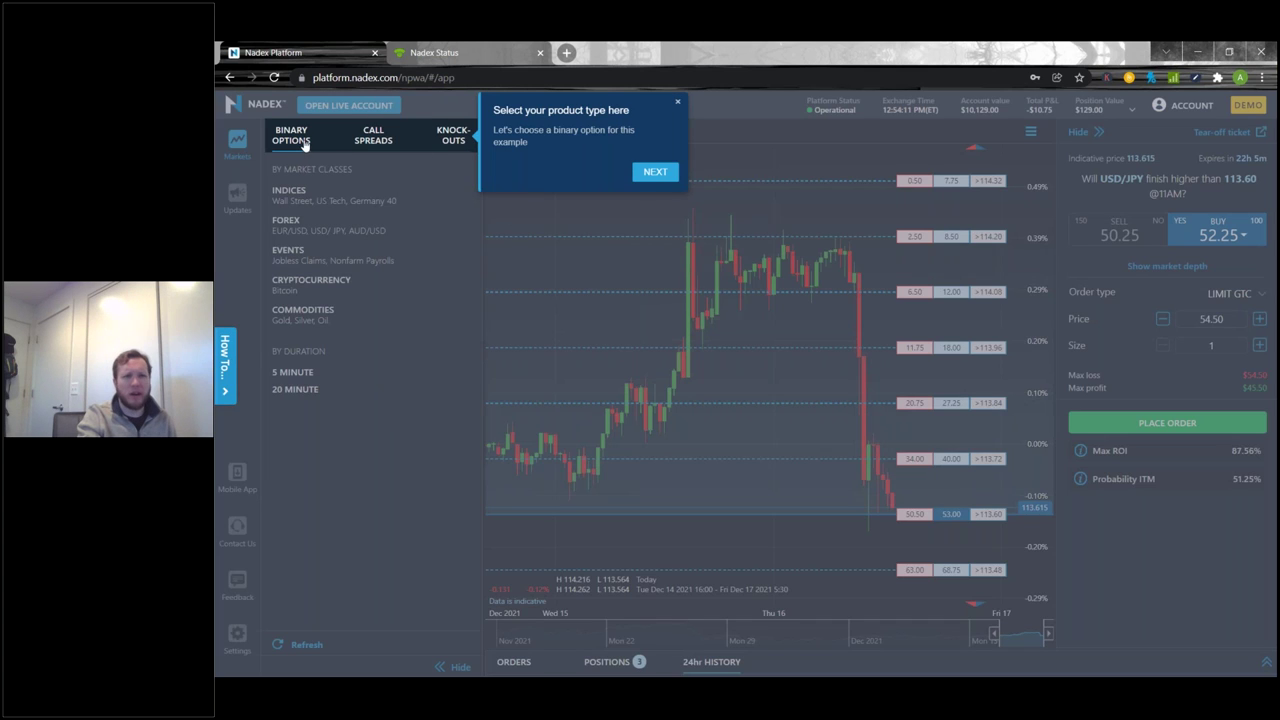
pyautogui.click(655, 171)
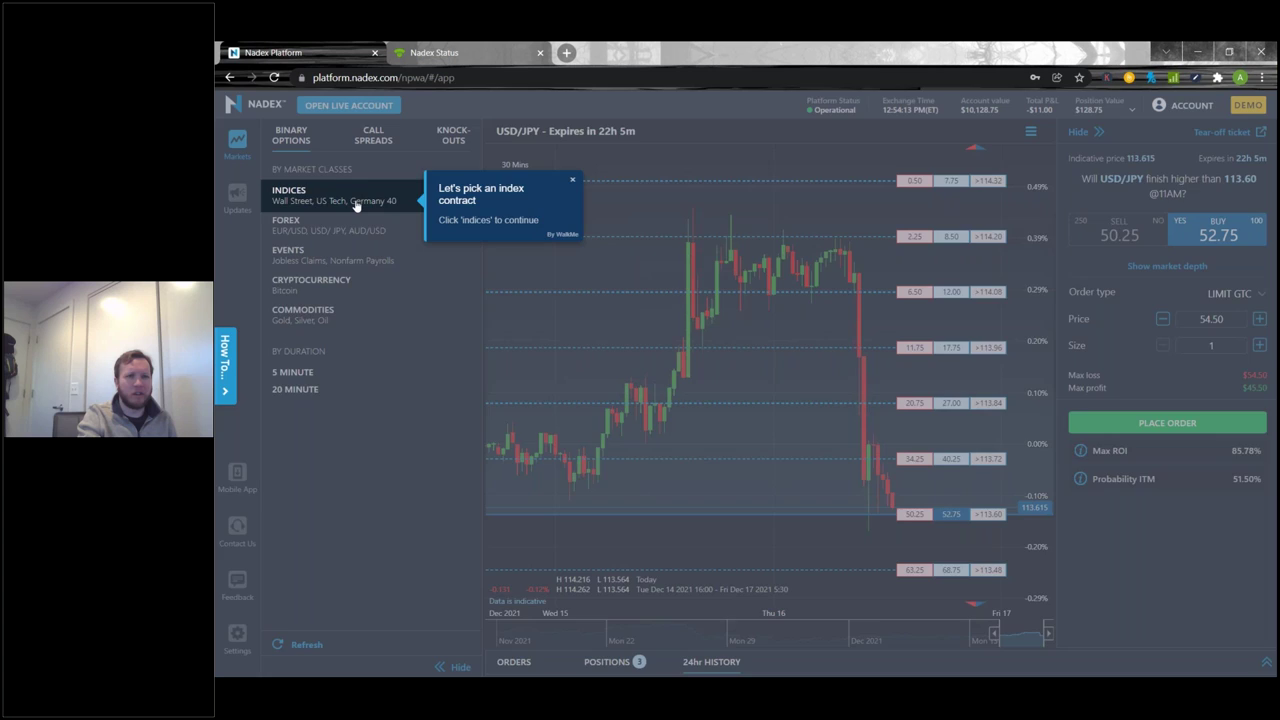
pyautogui.click(356, 202)
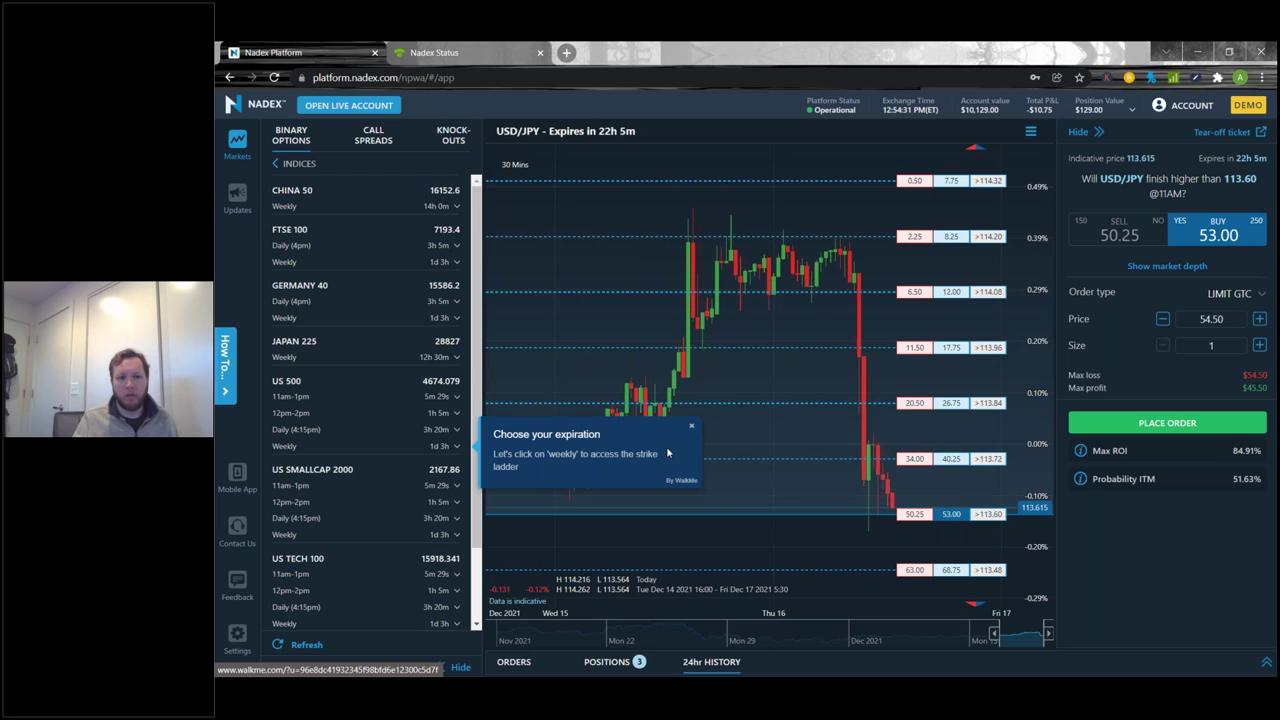
pyautogui.click(690, 427)
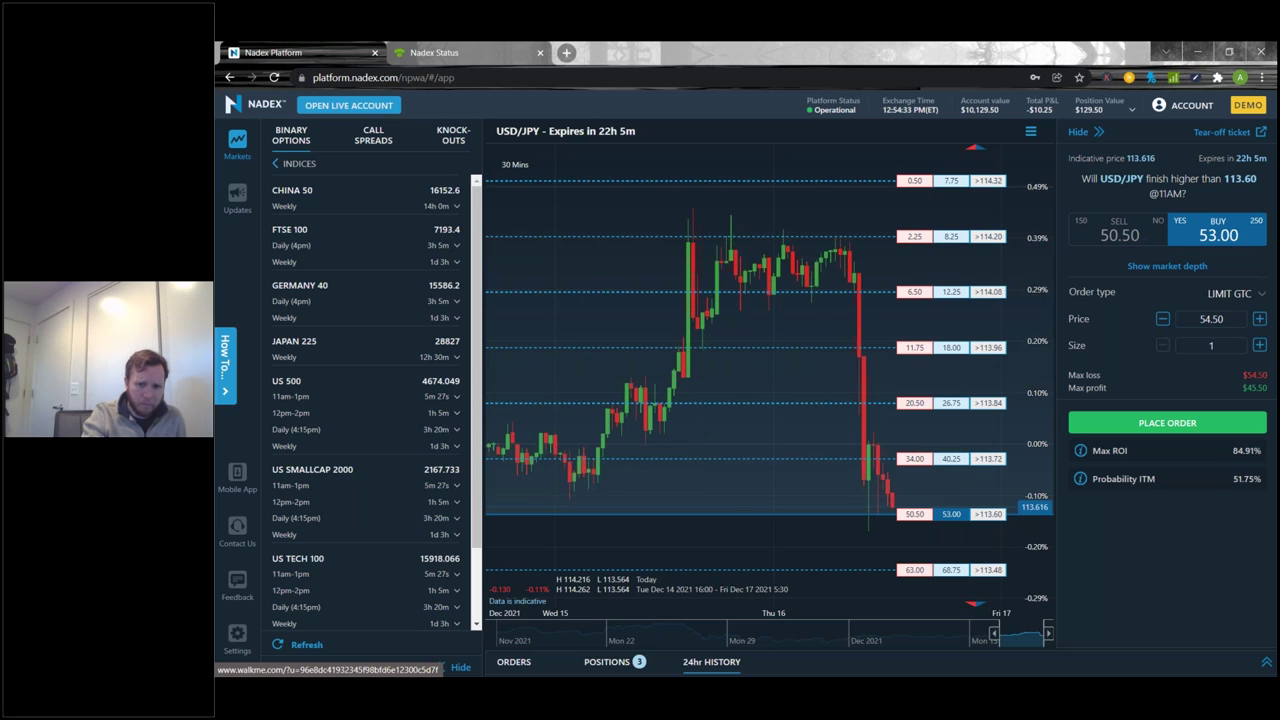
pyautogui.click(224, 362)
pyautogui.scroll(-3, 340, 372)
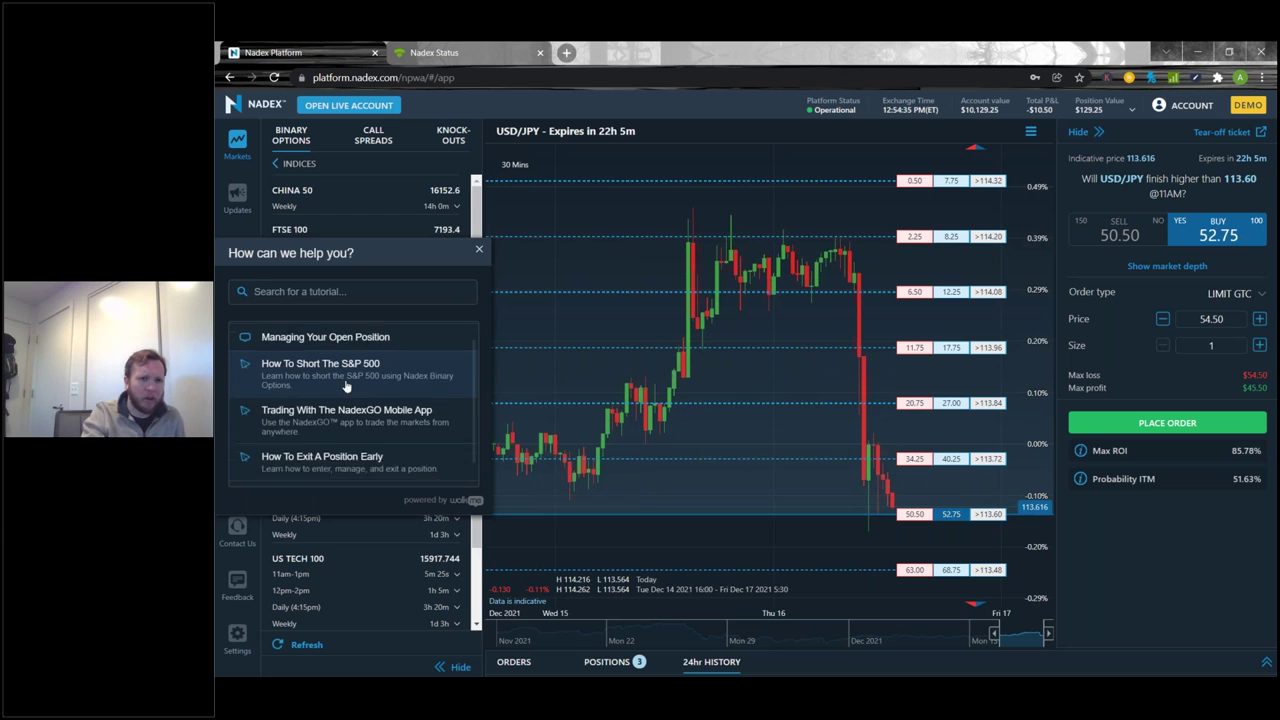
pyautogui.scroll(2, 300, 425)
pyautogui.scroll(-1, 308, 435)
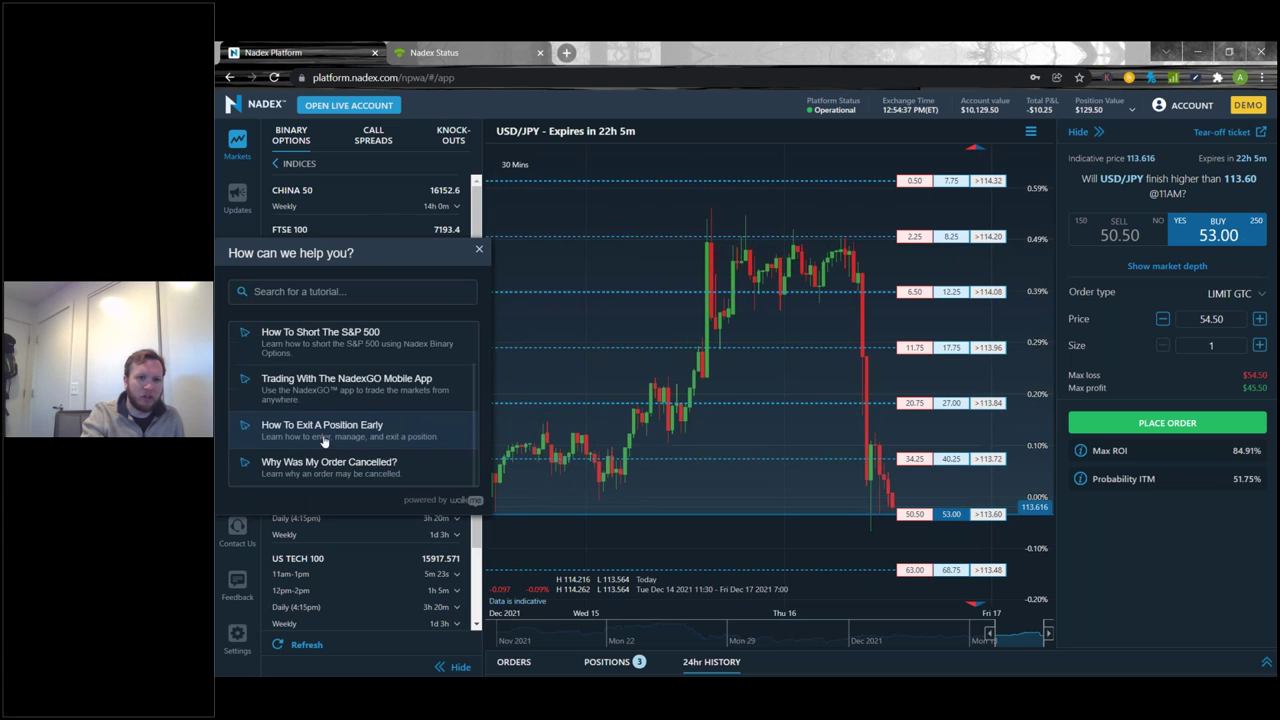
pyautogui.click(479, 249)
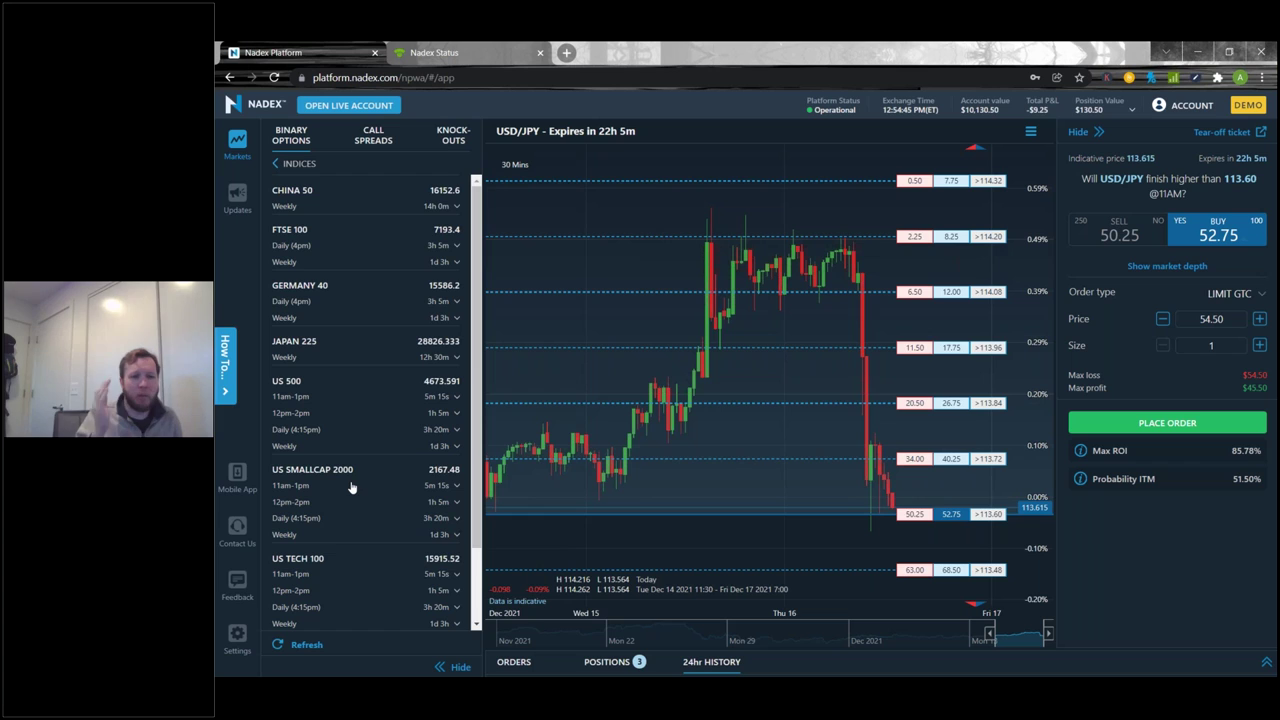
pyautogui.click(238, 473)
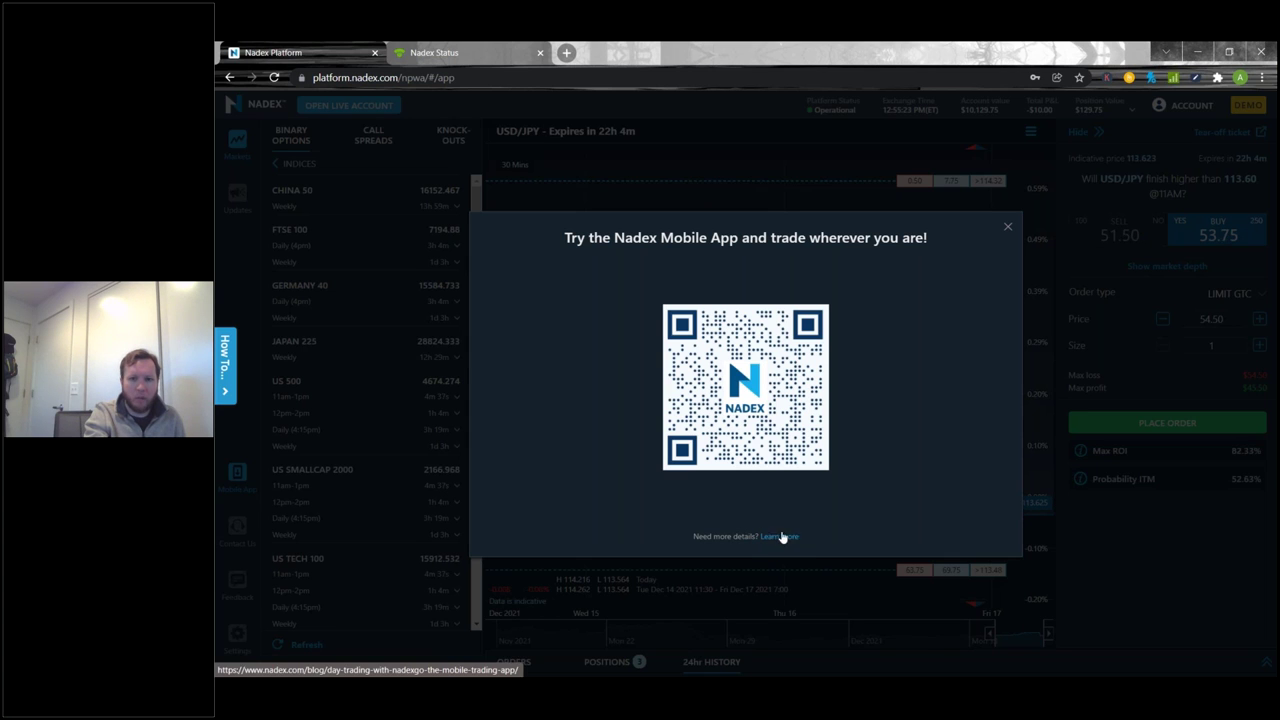
pyautogui.click(1008, 229)
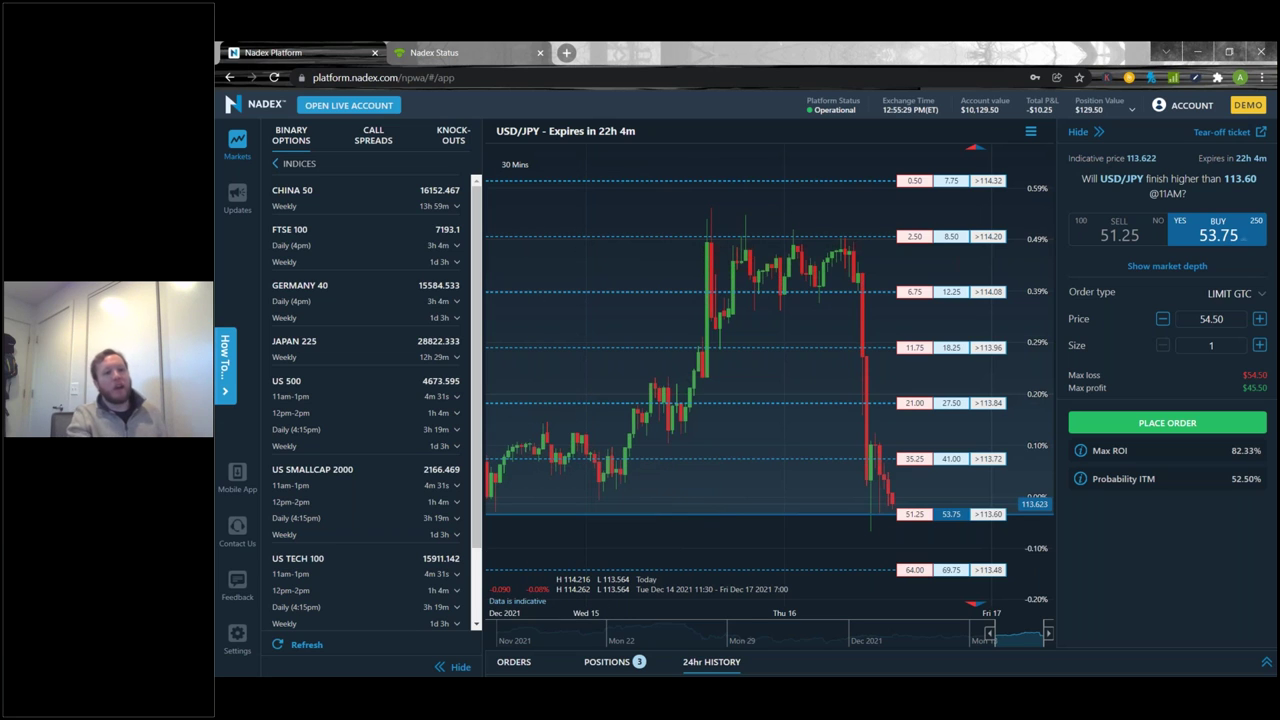
# Open nadex.com Contact Us, start the live chat form, and enter the first and last names
pyautogui.click(250, 535)
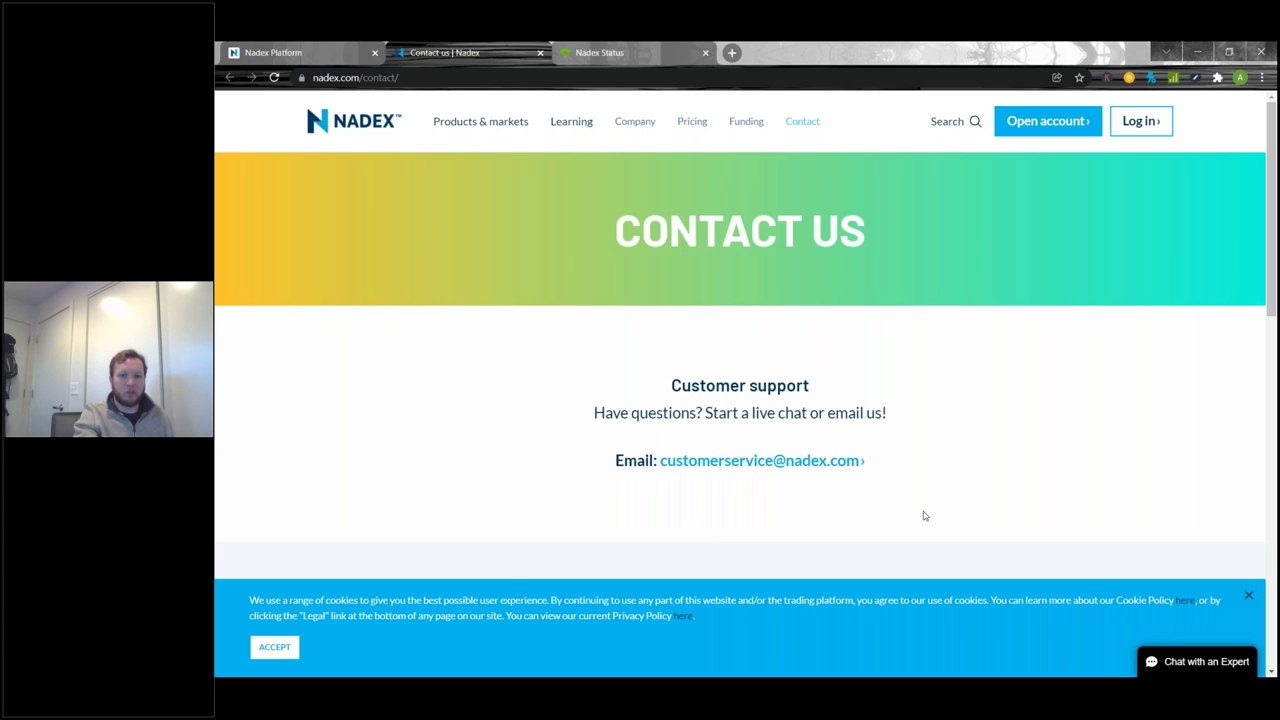
pyautogui.click(1183, 663)
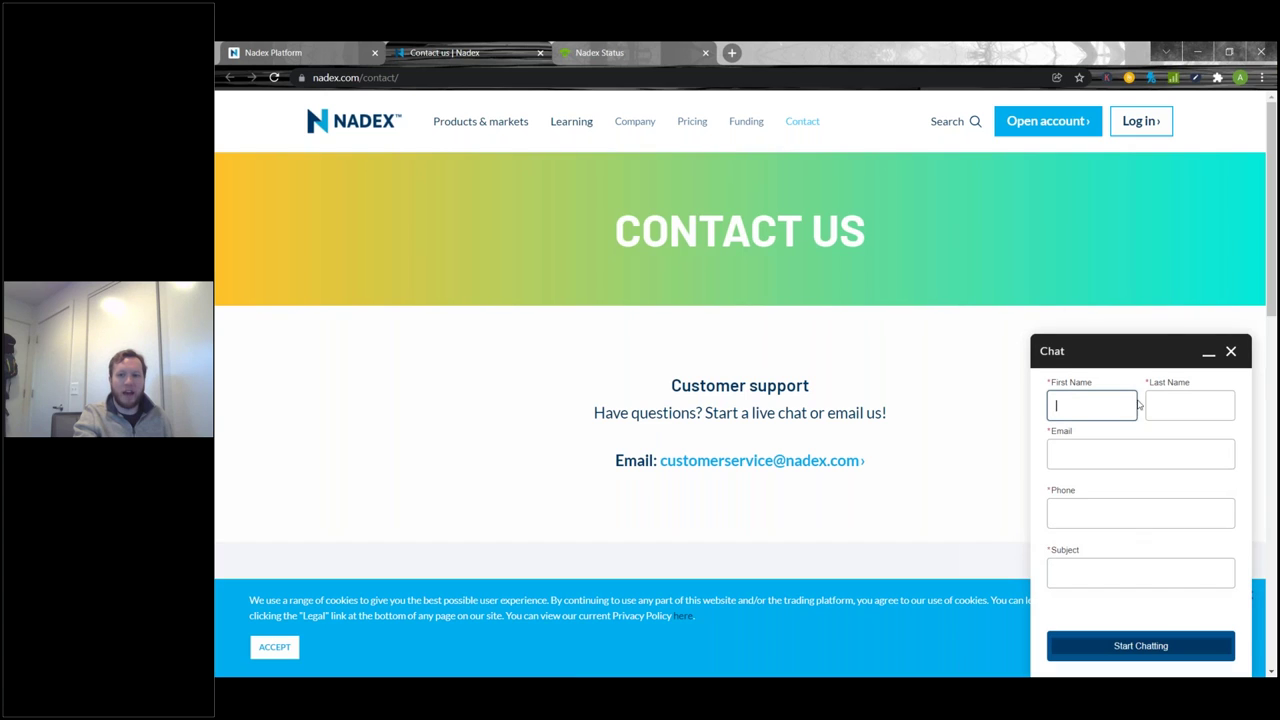
pyautogui.write('adadm')
pyautogui.press('Tab')
pyautogui.write('mcaden')
pyautogui.press('Tab')
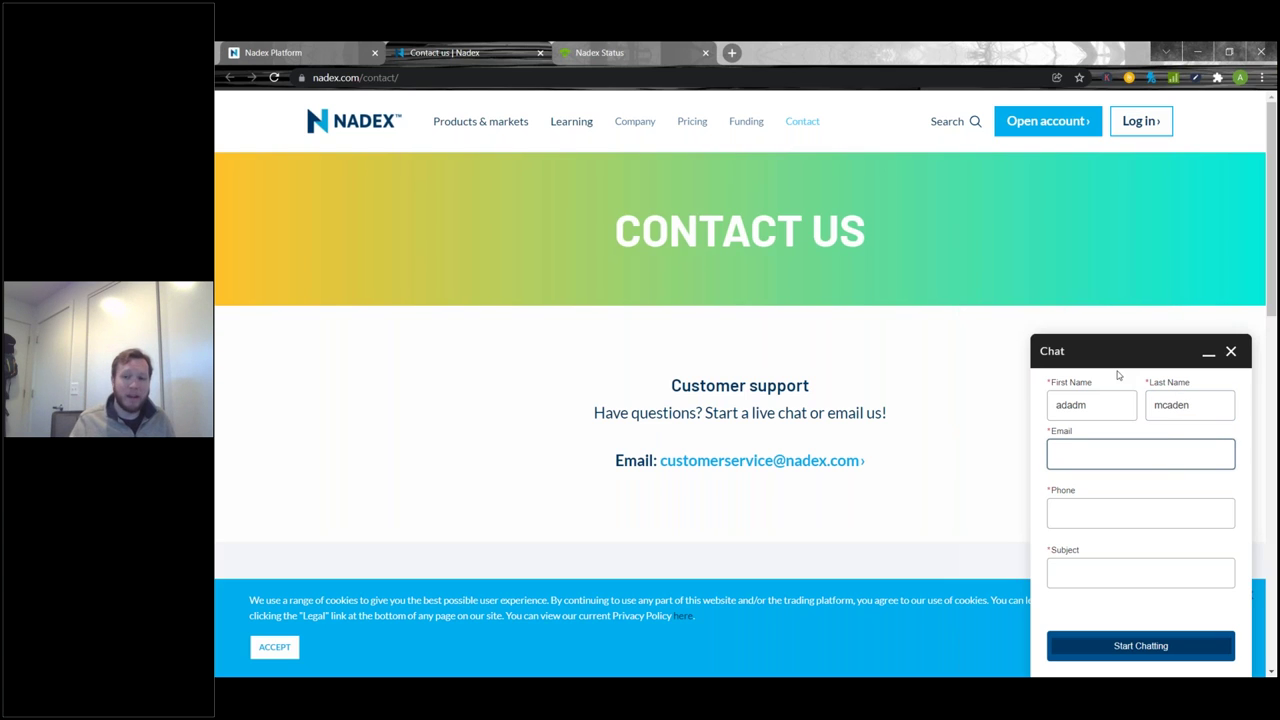
# Correct the first name, then close the chat form and return to the Nadex Platform tab
pyautogui.click(1110, 401)
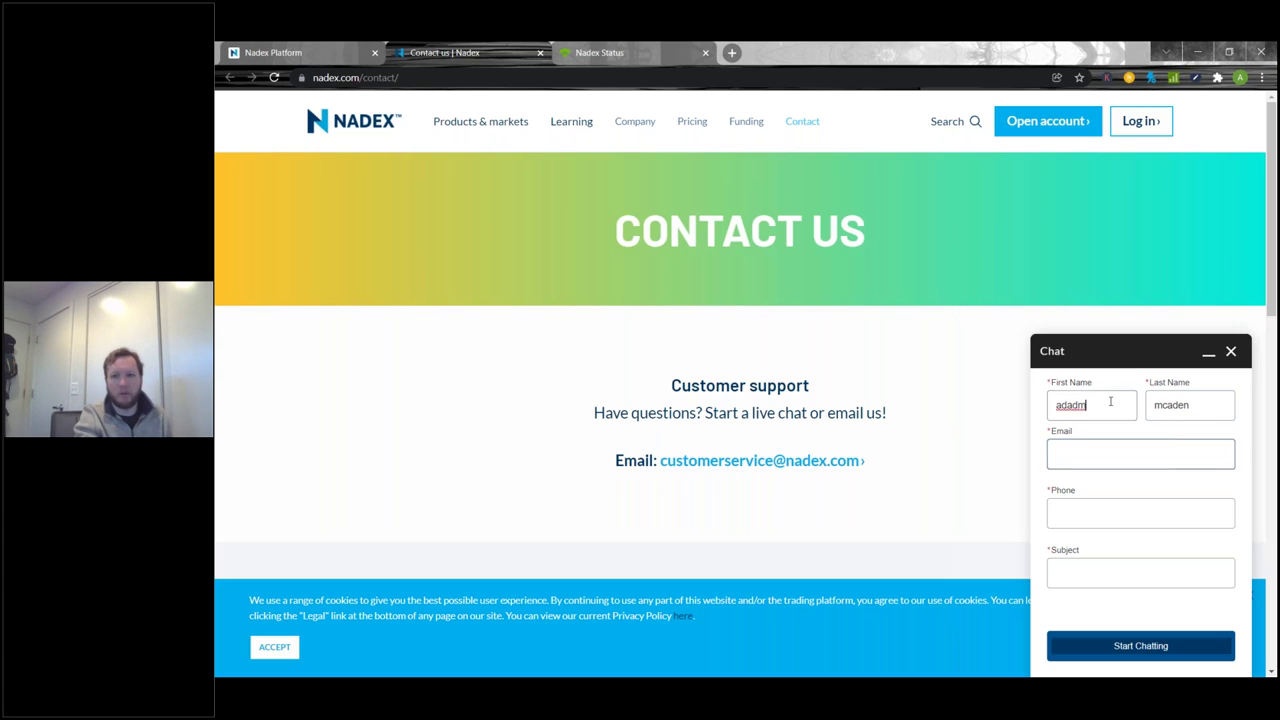
pyautogui.press('BackSpace')
pyautogui.press('BackSpace')
pyautogui.write('m')
pyautogui.doubleClick(1110, 401)
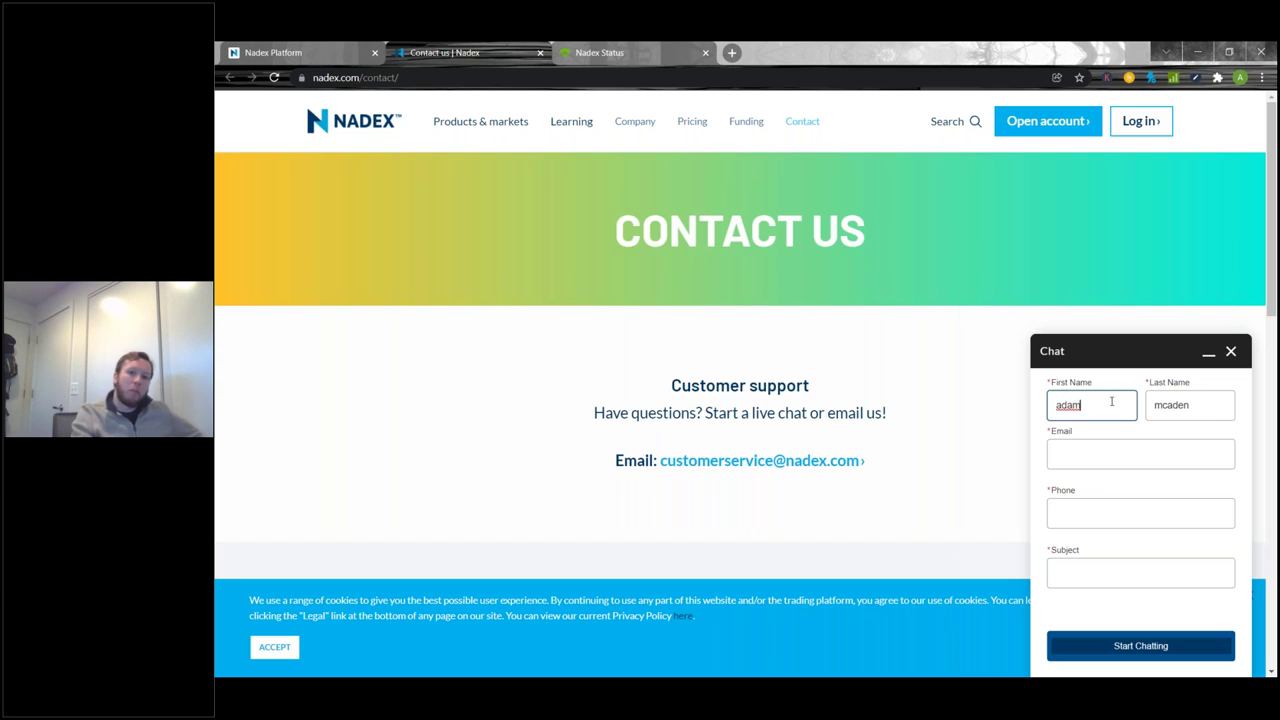
pyautogui.click(1236, 358)
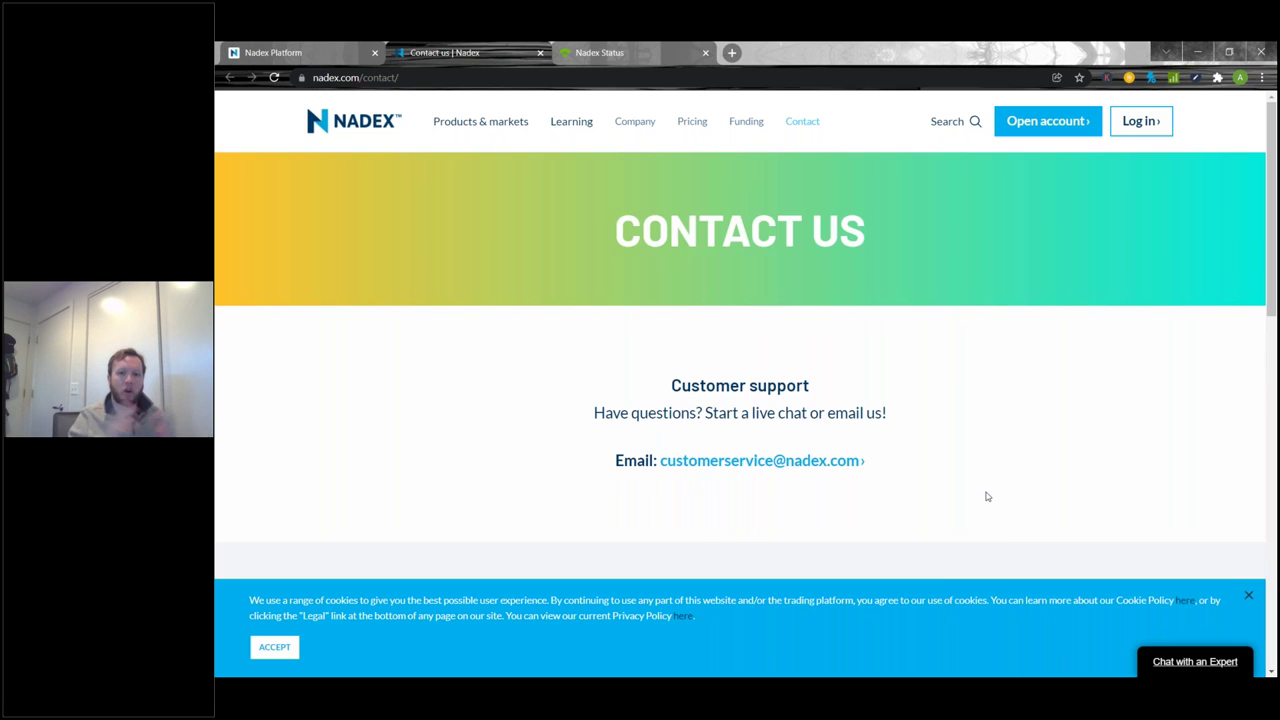
pyautogui.click(272, 52)
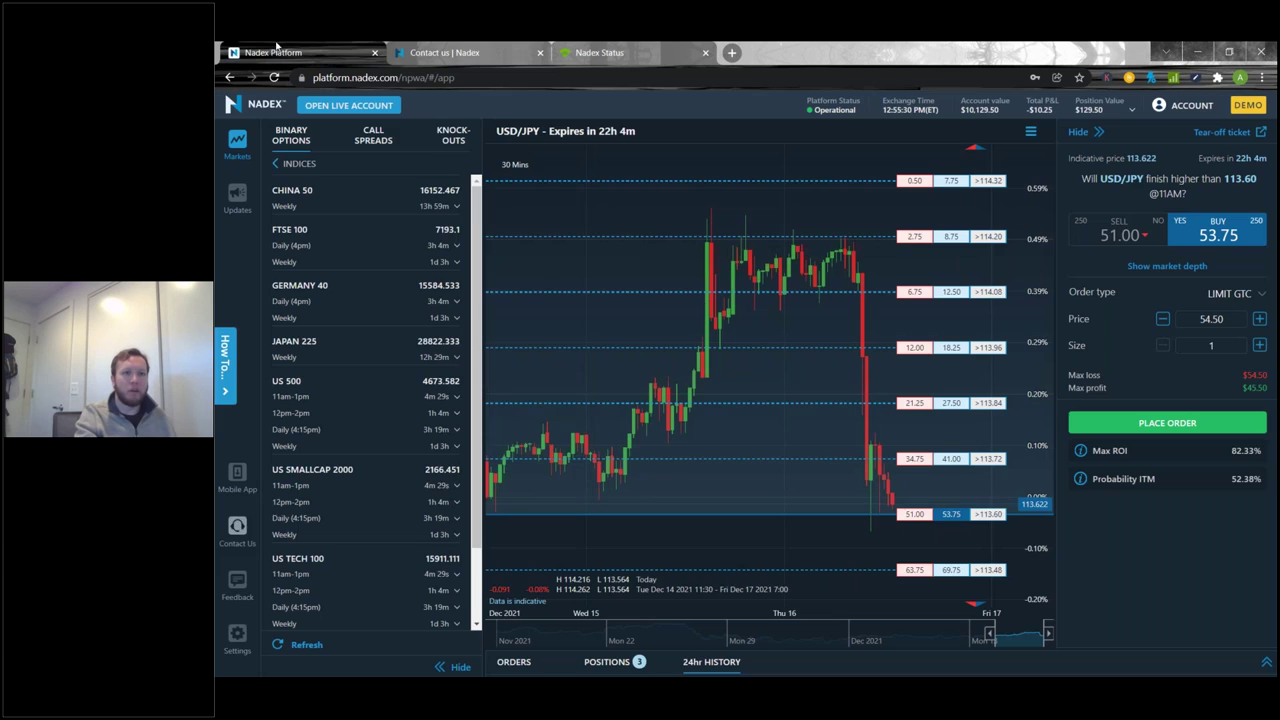
# Close the feedback form and show Settings: tolerance, Limit orders, contract size 1, 12-hour inactivity, Dark theme
pyautogui.click(240, 588)
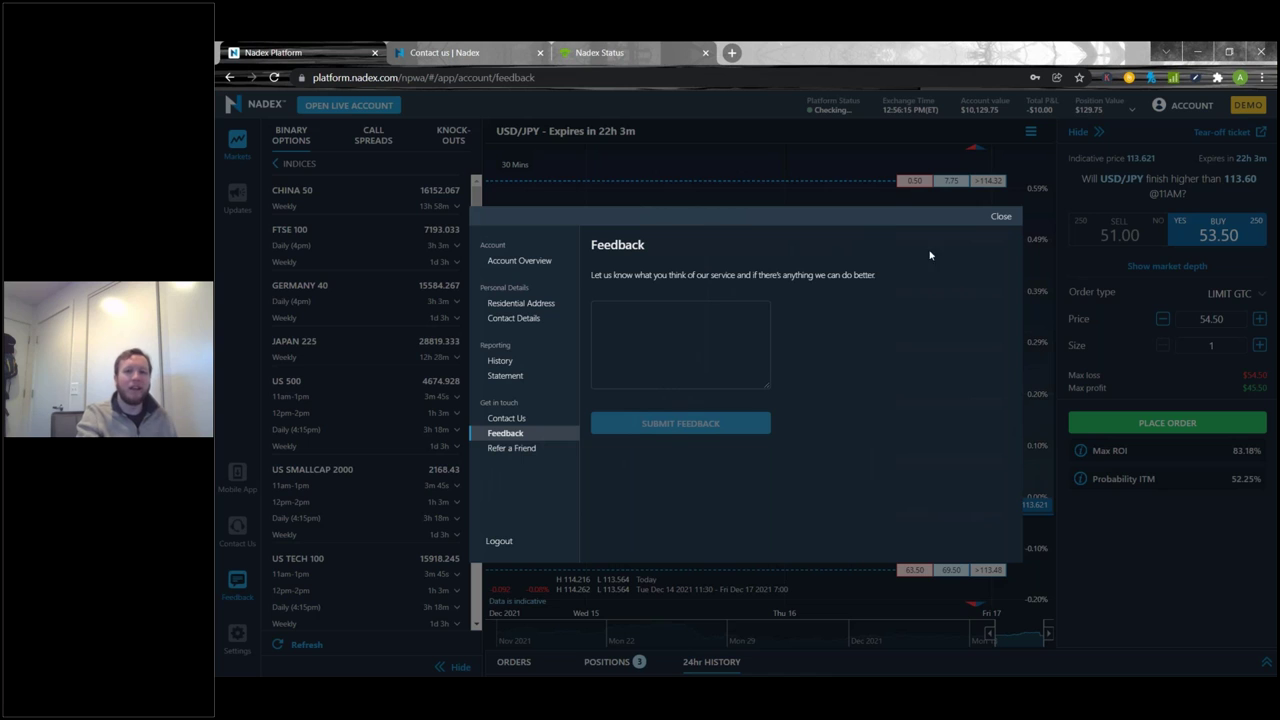
pyautogui.click(1001, 217)
pyautogui.click(237, 637)
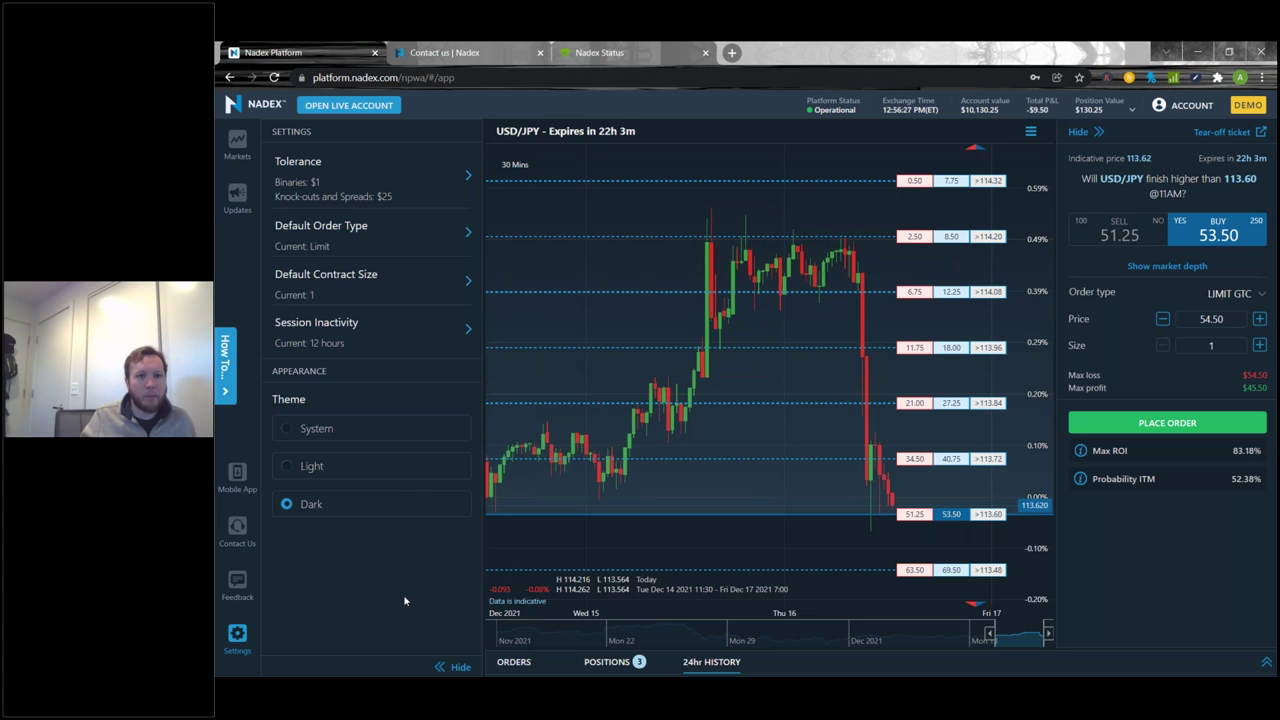
# Set the Binaries tolerance to $1 after trying other values, keeping knock-outs and spreads at $25
pyautogui.click(389, 193)
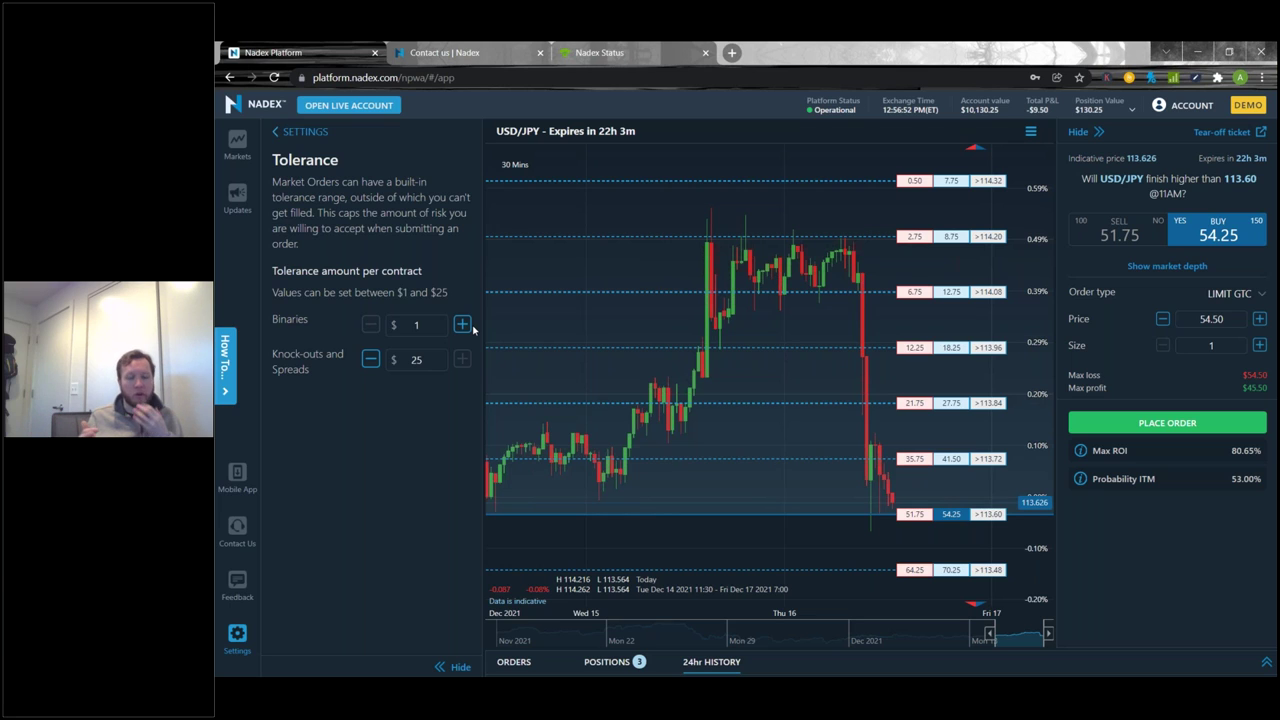
pyautogui.click(440, 325)
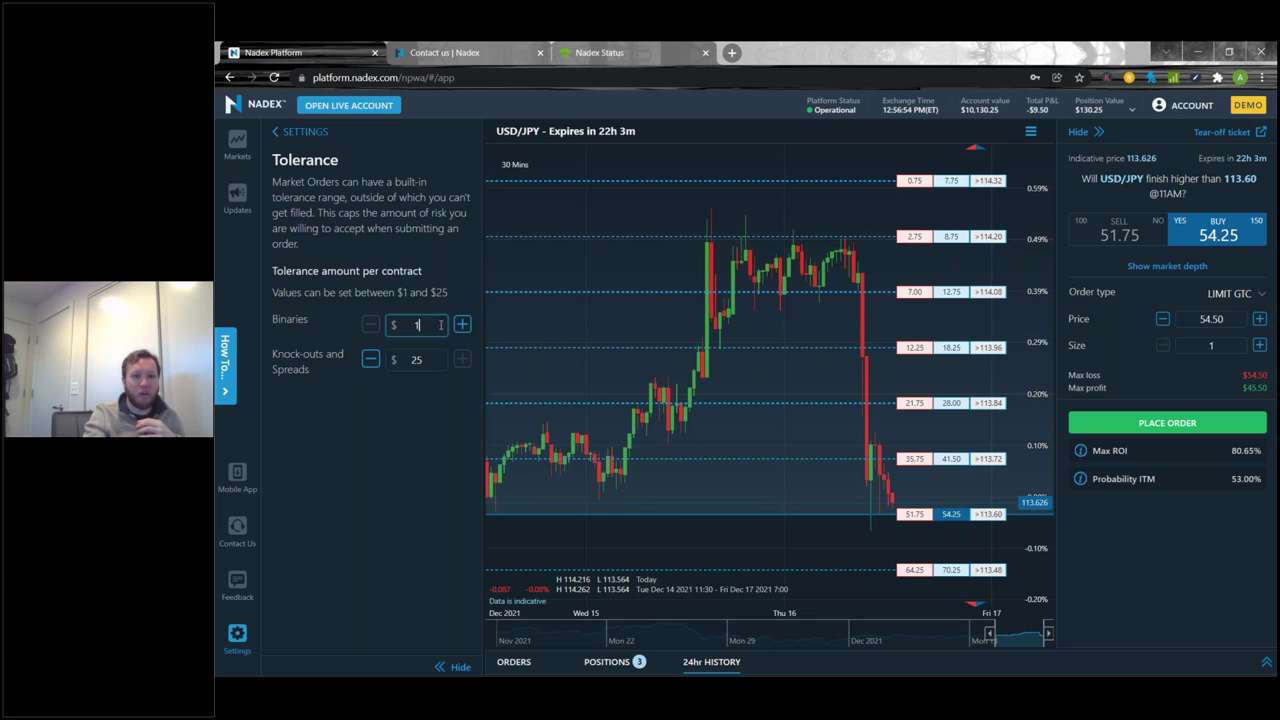
pyautogui.write('0')
pyautogui.click(408, 516)
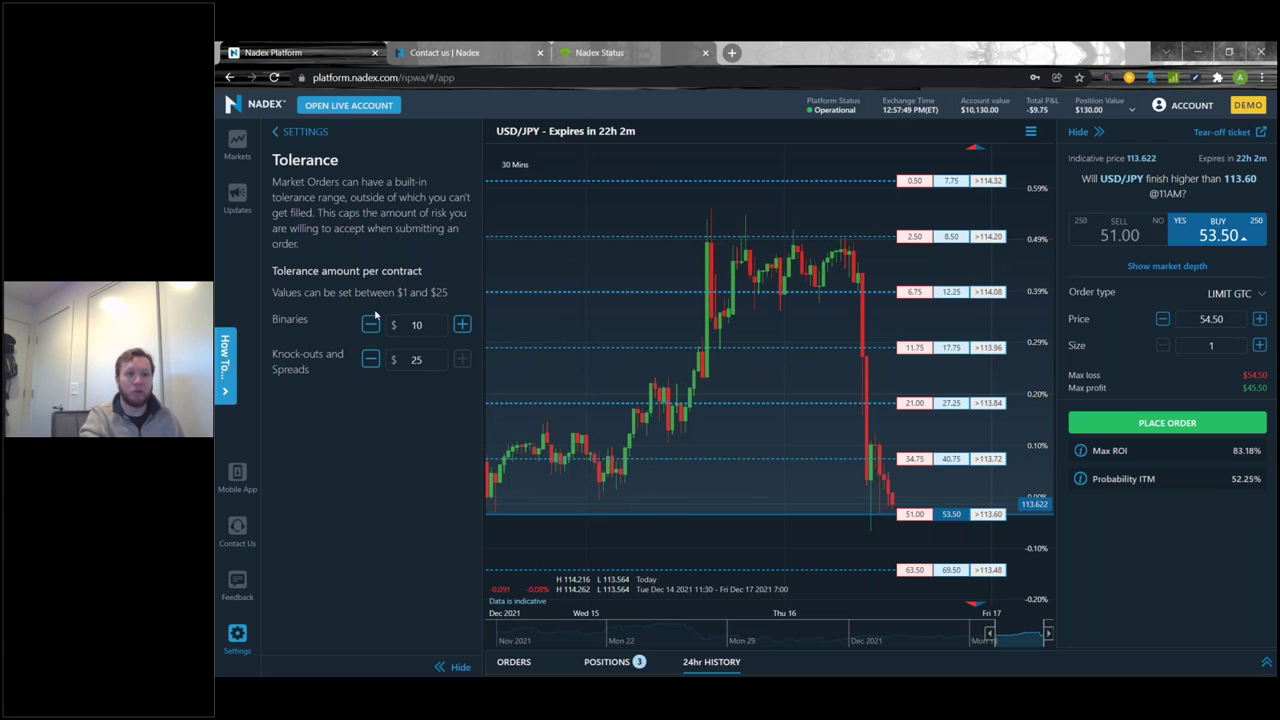
pyautogui.click(370, 324)
pyautogui.click(370, 324)
pyautogui.click(370, 324)
pyautogui.click(370, 324)
pyautogui.click(370, 324)
pyautogui.click(370, 324)
pyautogui.click(370, 324)
pyautogui.click(370, 324)
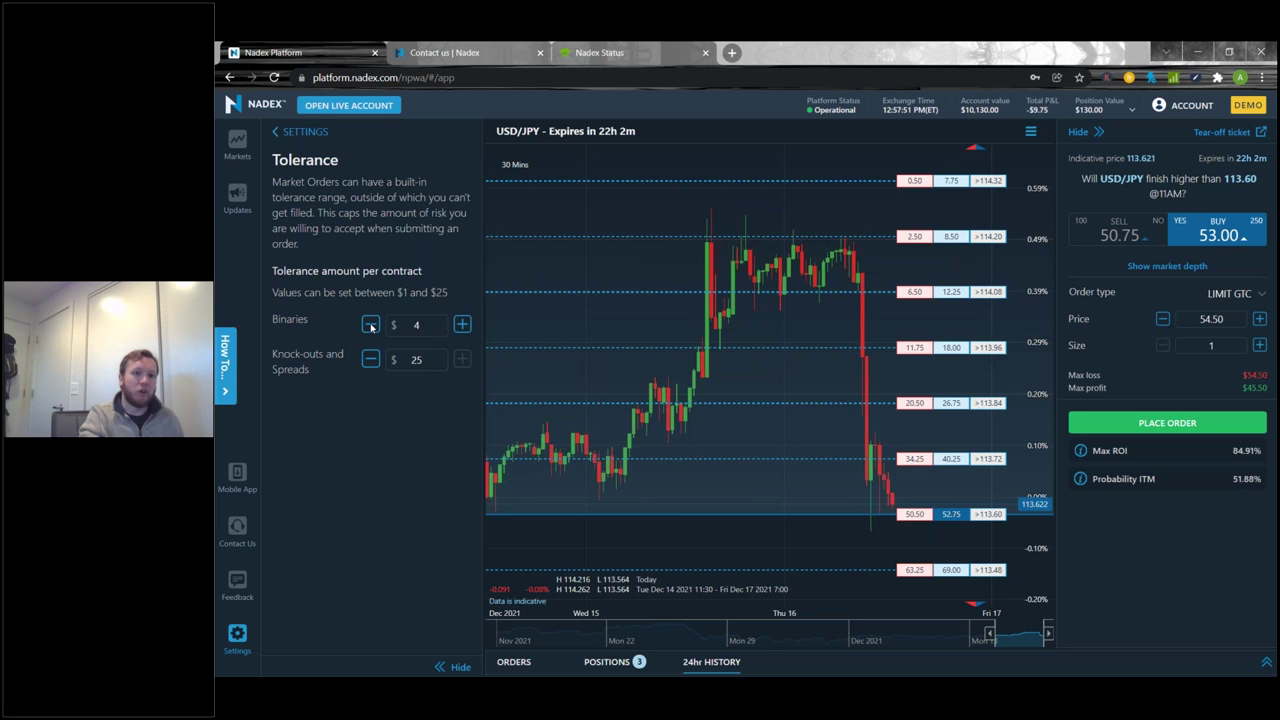
pyautogui.click(370, 324)
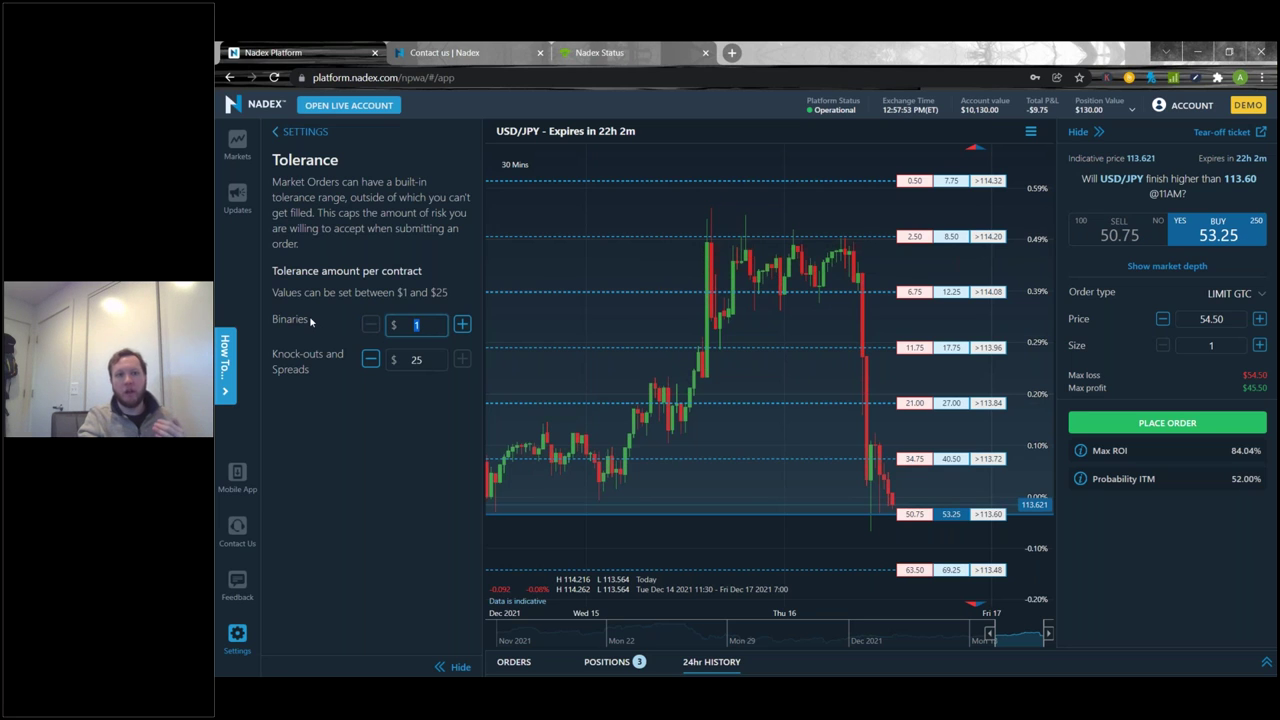
pyautogui.write('5')
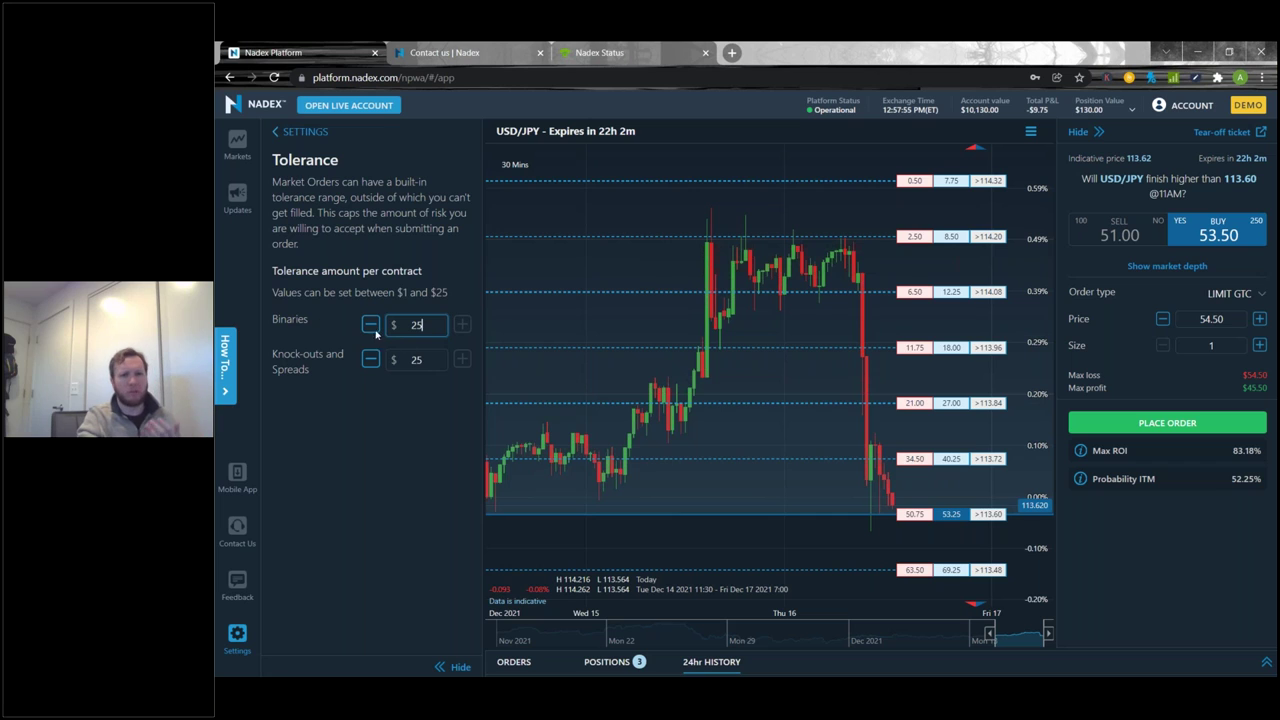
pyautogui.press('BackSpace')
pyautogui.press('BackSpace')
pyautogui.write('5')
pyautogui.press('BackSpace')
pyautogui.write('1')
pyautogui.click(300, 131)
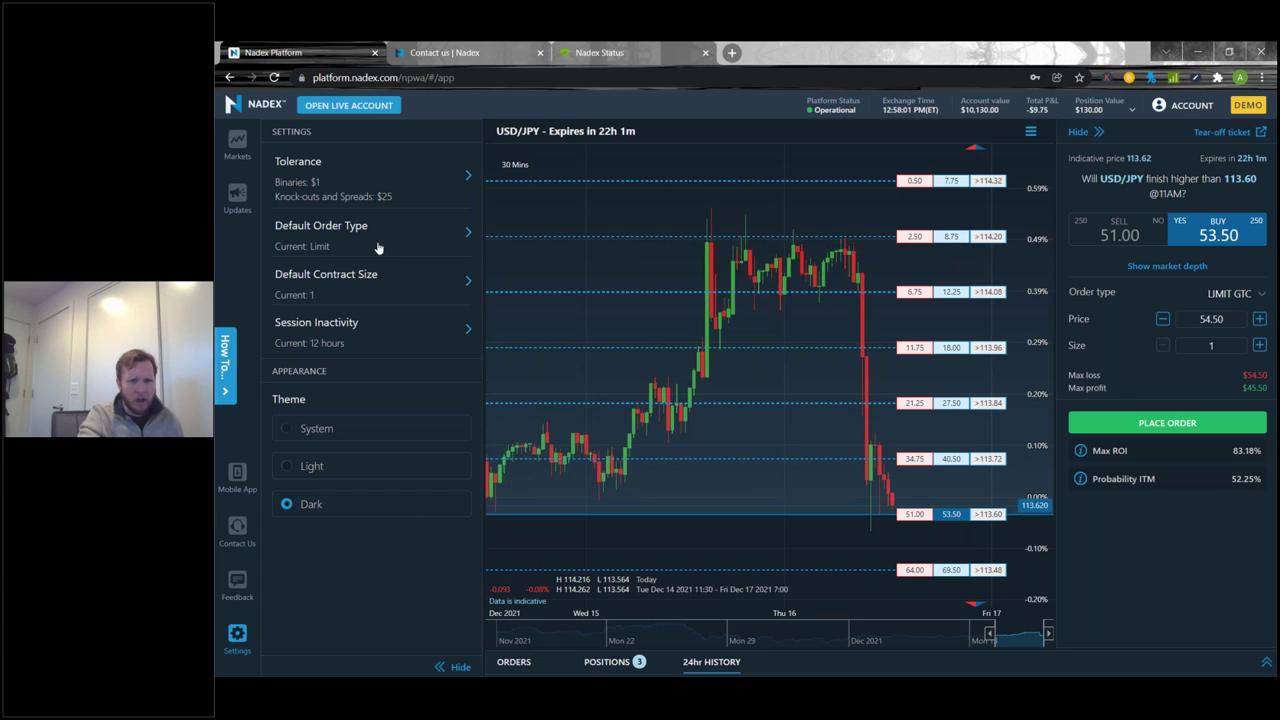
# Switch the default order type to Market, chart the USD/CAD >1.2790 position, then restore Limit
pyautogui.click(378, 247)
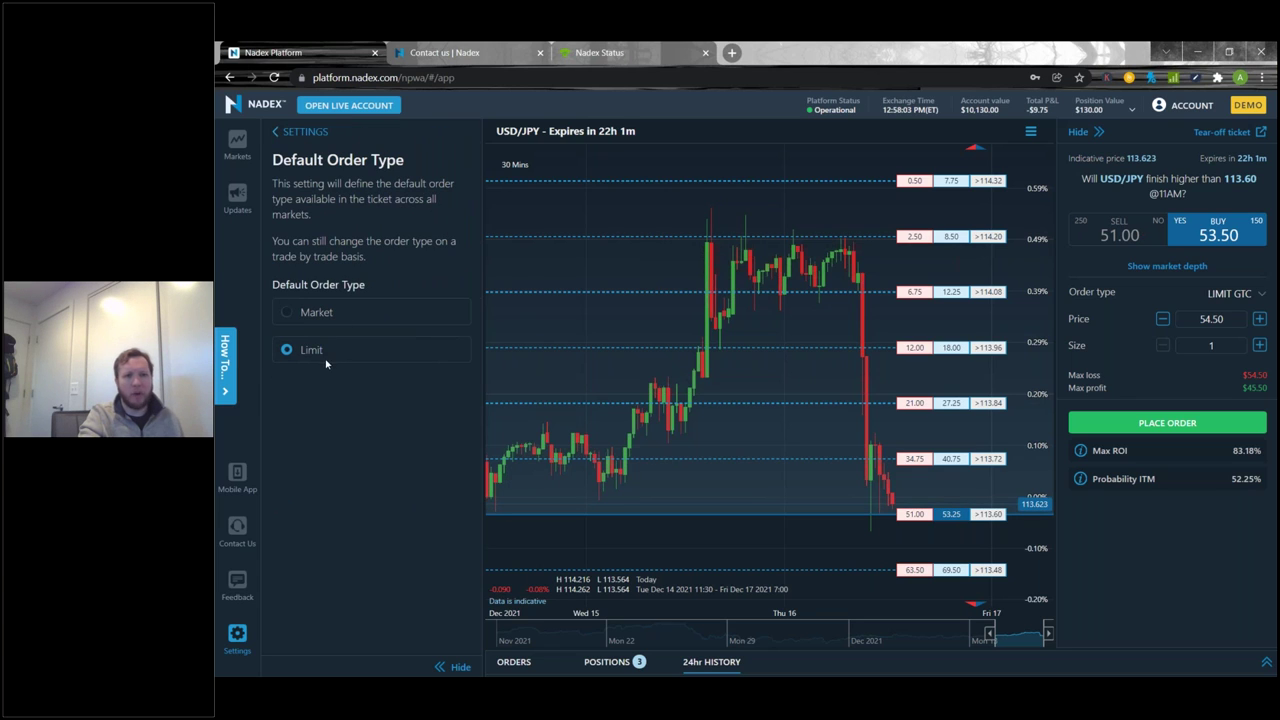
pyautogui.click(315, 313)
pyautogui.click(312, 352)
pyautogui.click(313, 312)
pyautogui.click(607, 662)
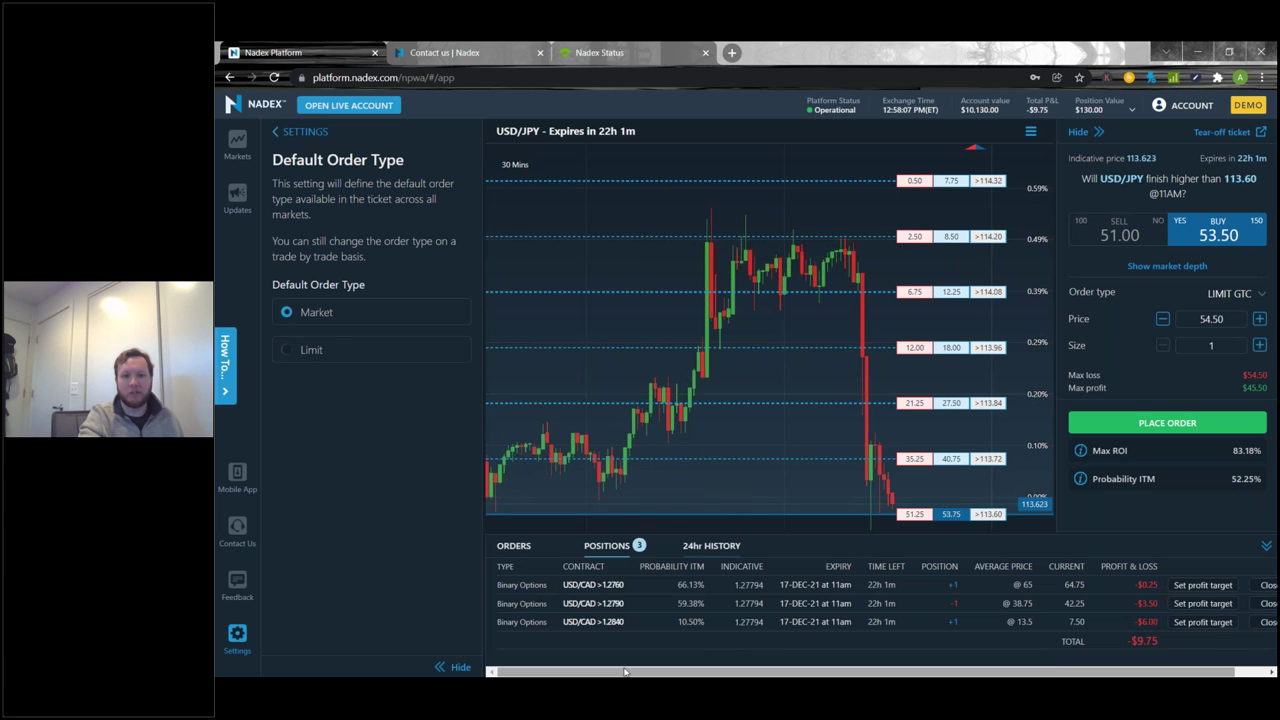
pyautogui.click(682, 603)
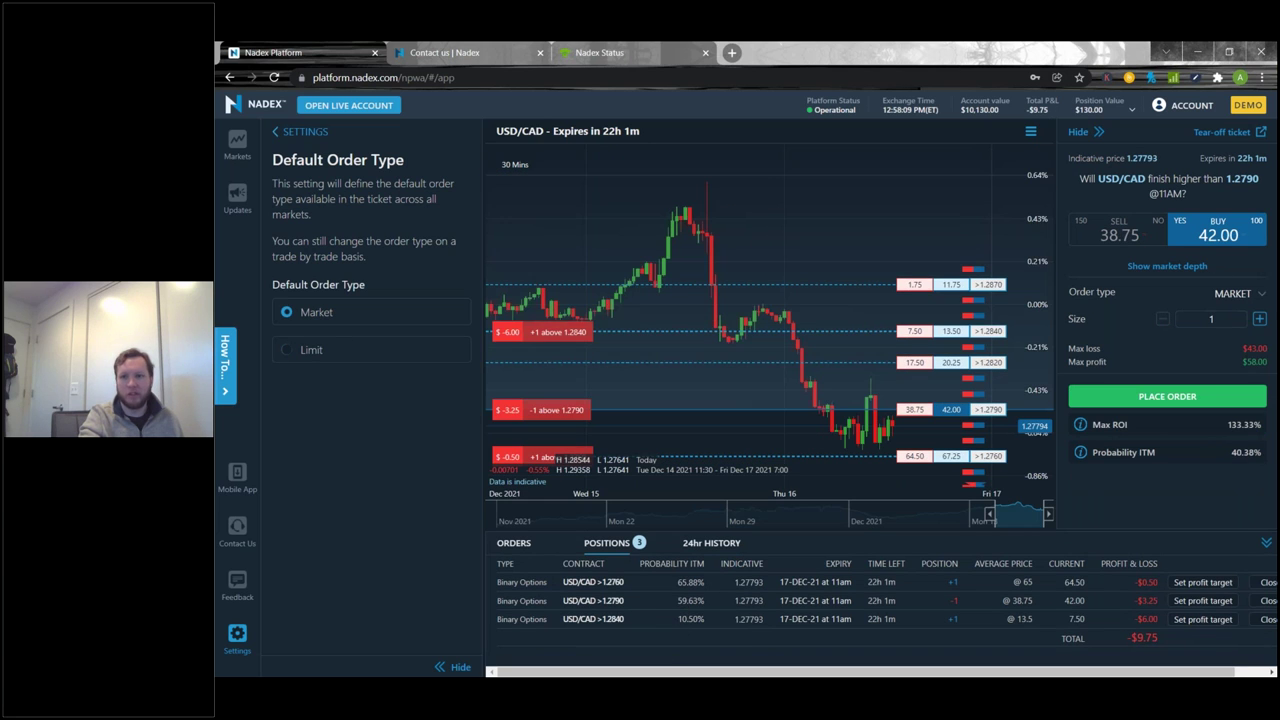
pyautogui.click(315, 352)
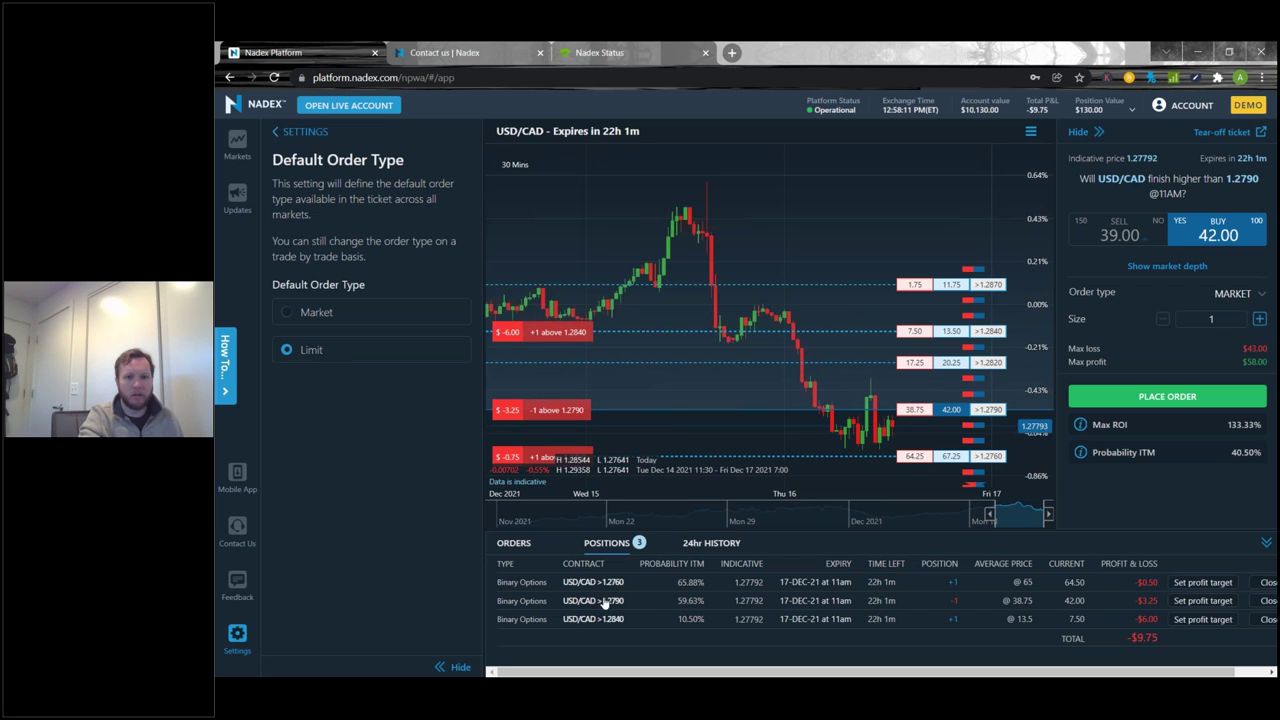
# Review the Default Contract Size setting, leaving it at 1, and return to Settings
pyautogui.click(296, 131)
pyautogui.click(390, 285)
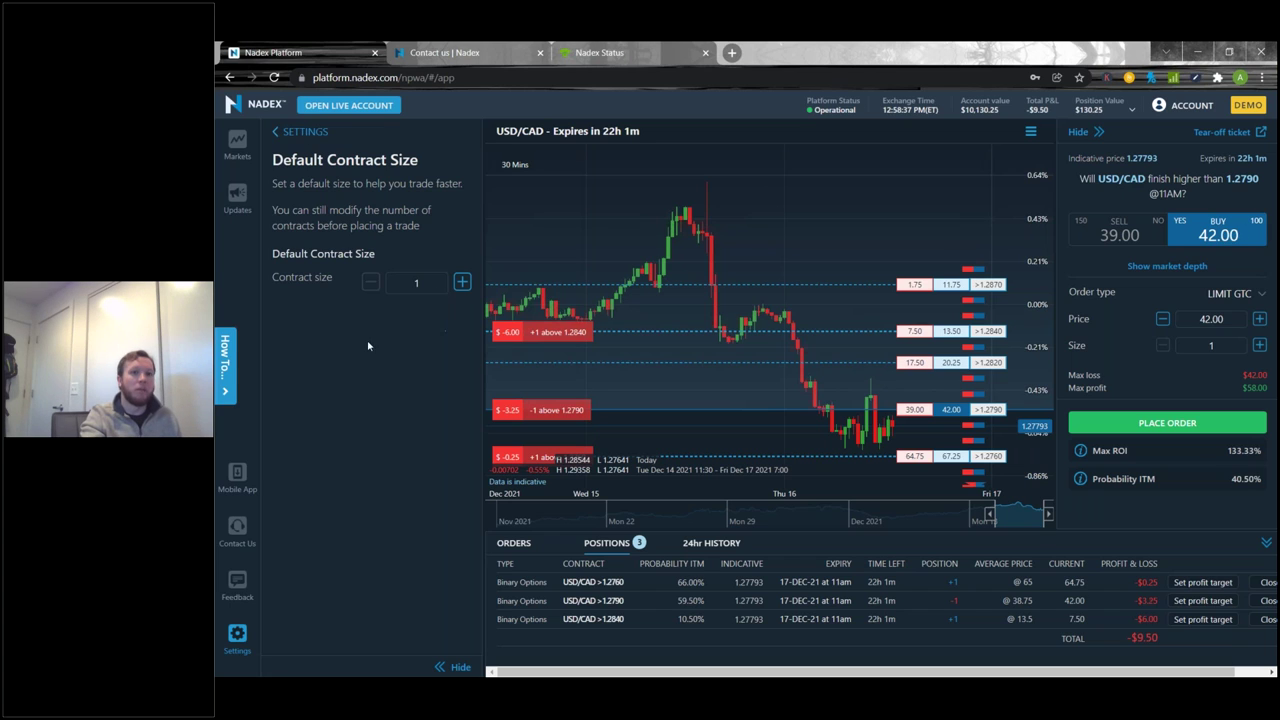
pyautogui.click(305, 133)
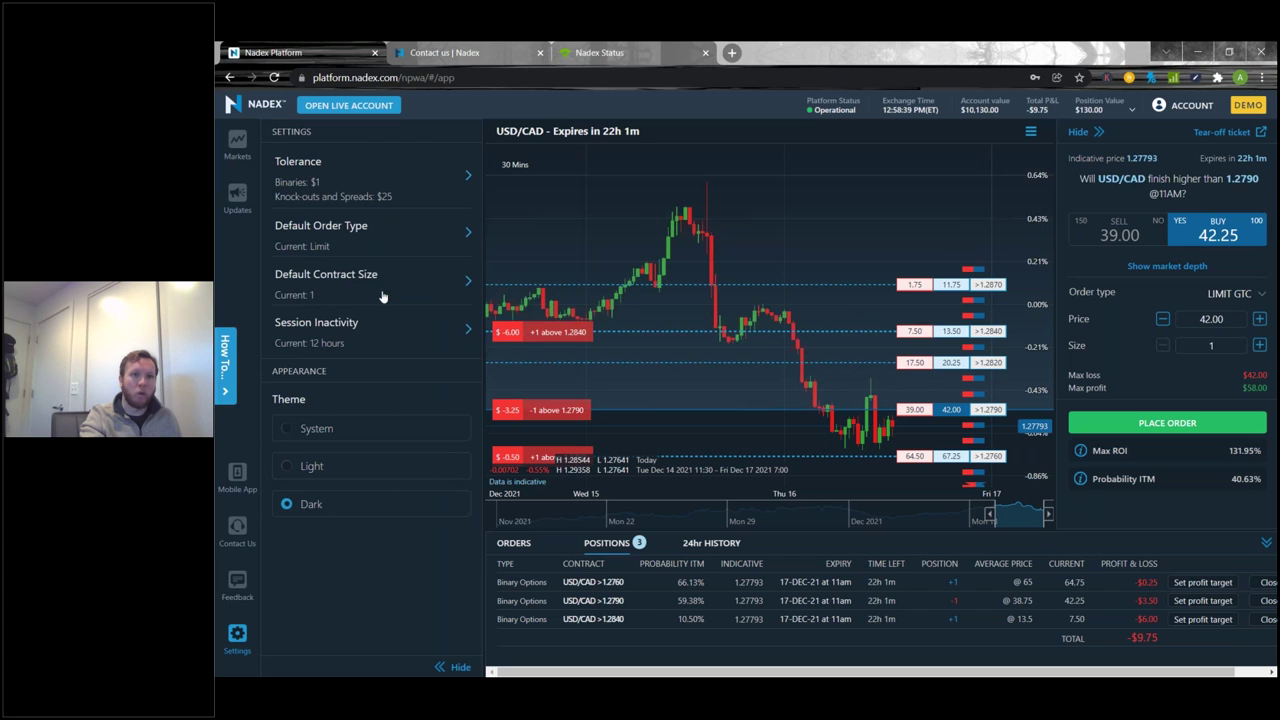
pyautogui.click(398, 344)
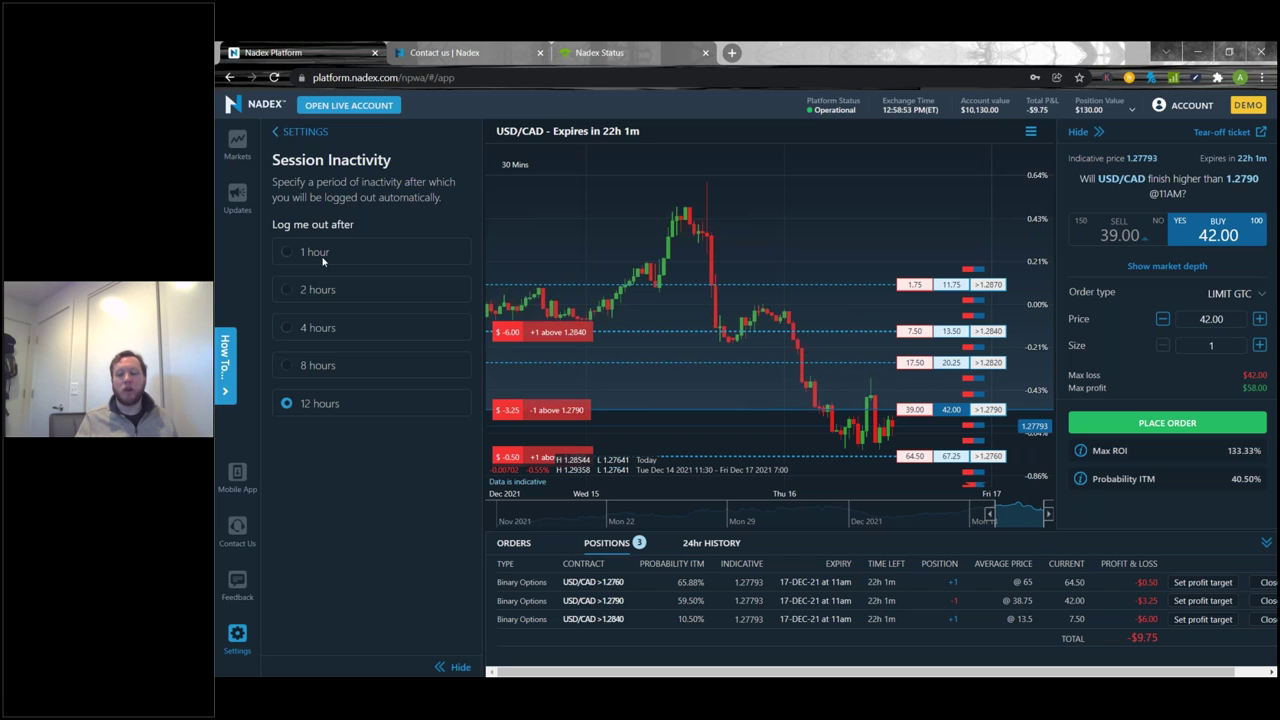
pyautogui.click(322, 258)
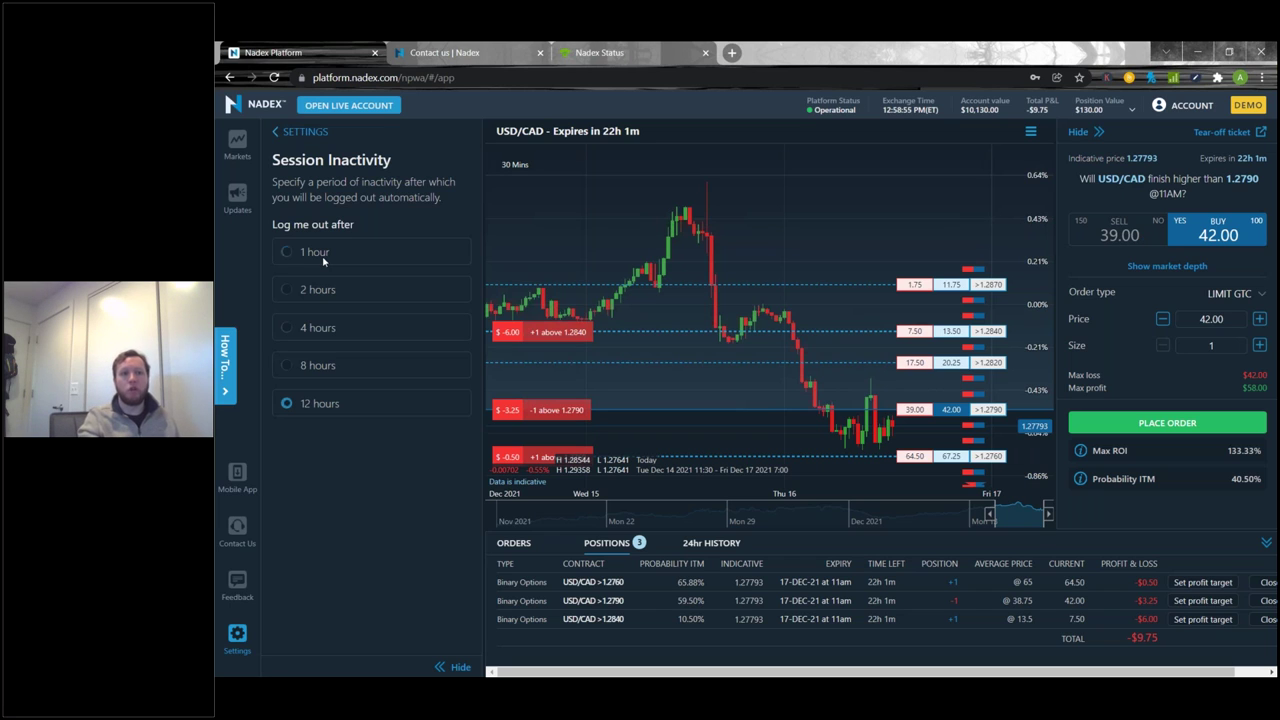
pyautogui.click(312, 405)
pyautogui.click(298, 131)
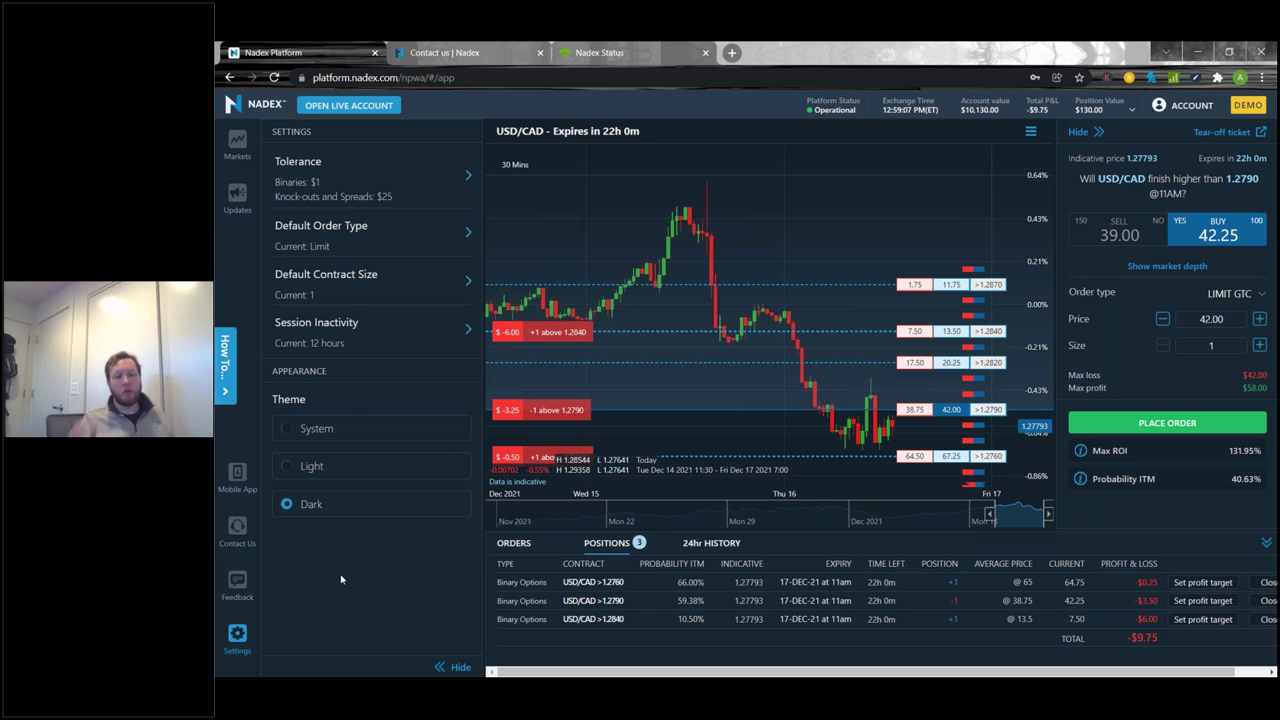
pyautogui.click(336, 466)
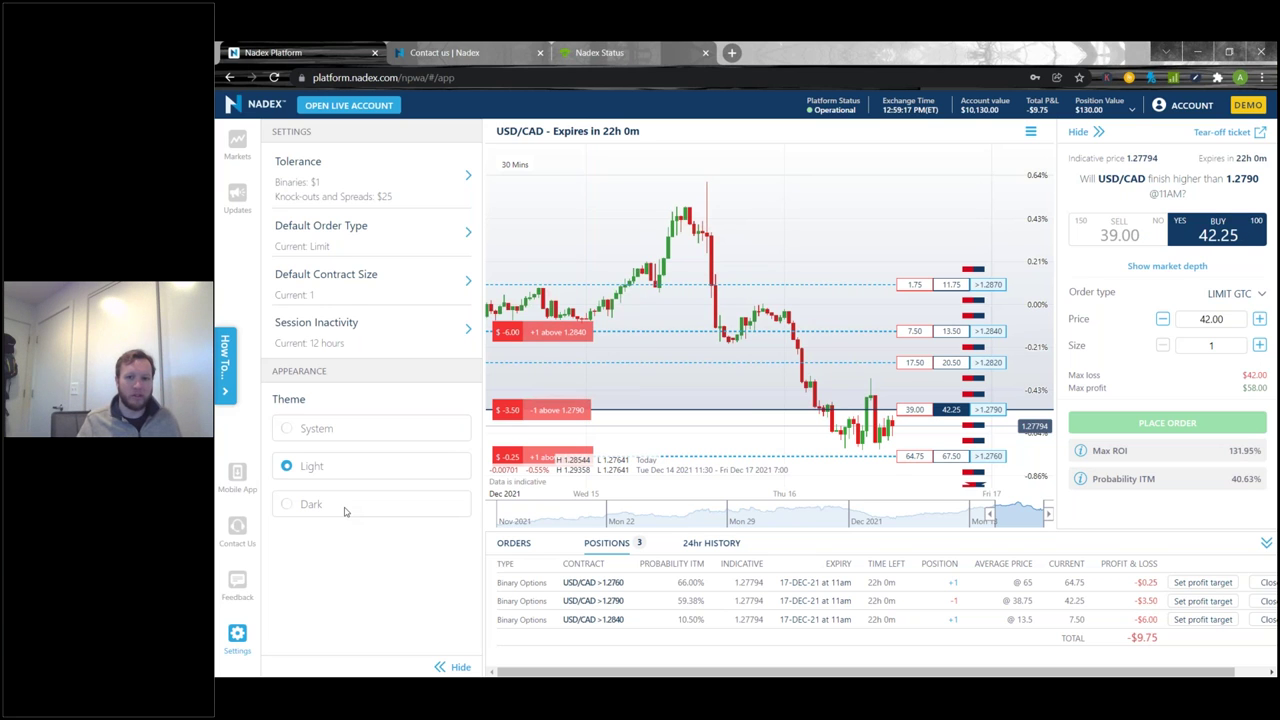
pyautogui.click(344, 511)
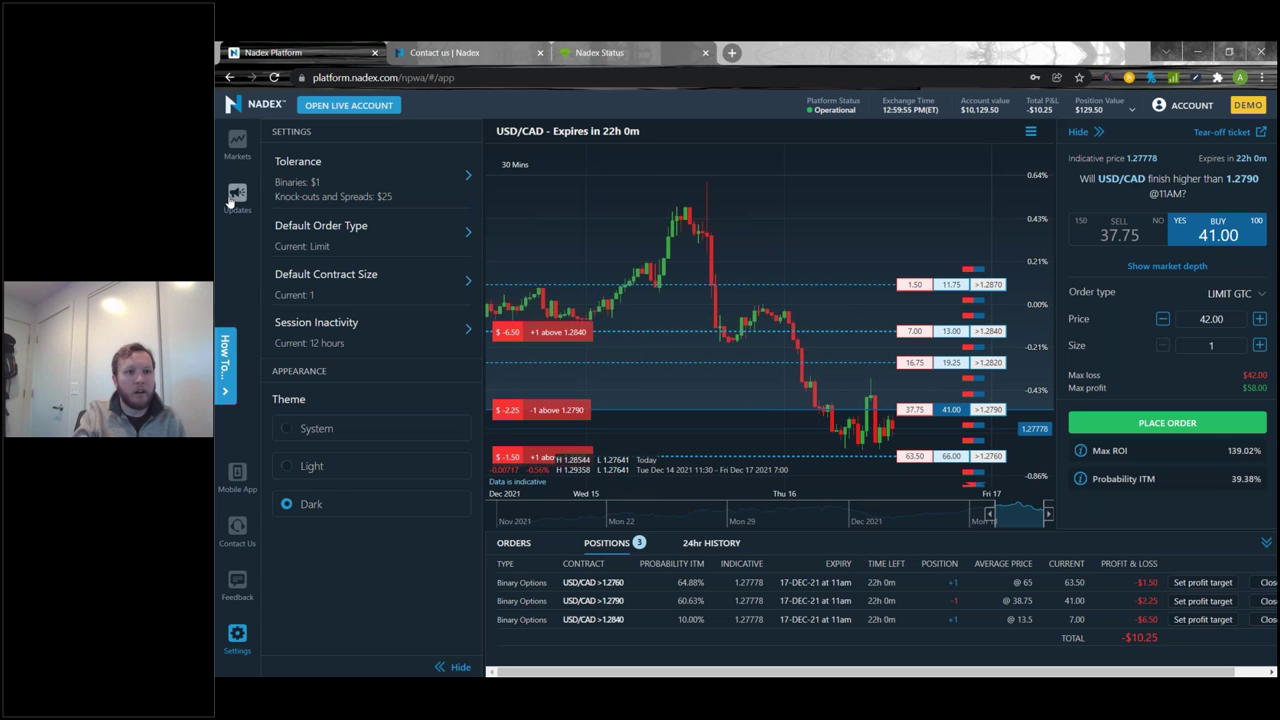
# Browse Markets from Indices back to the market classes list, then return to the PowerPoint slideshow
pyautogui.click(240, 145)
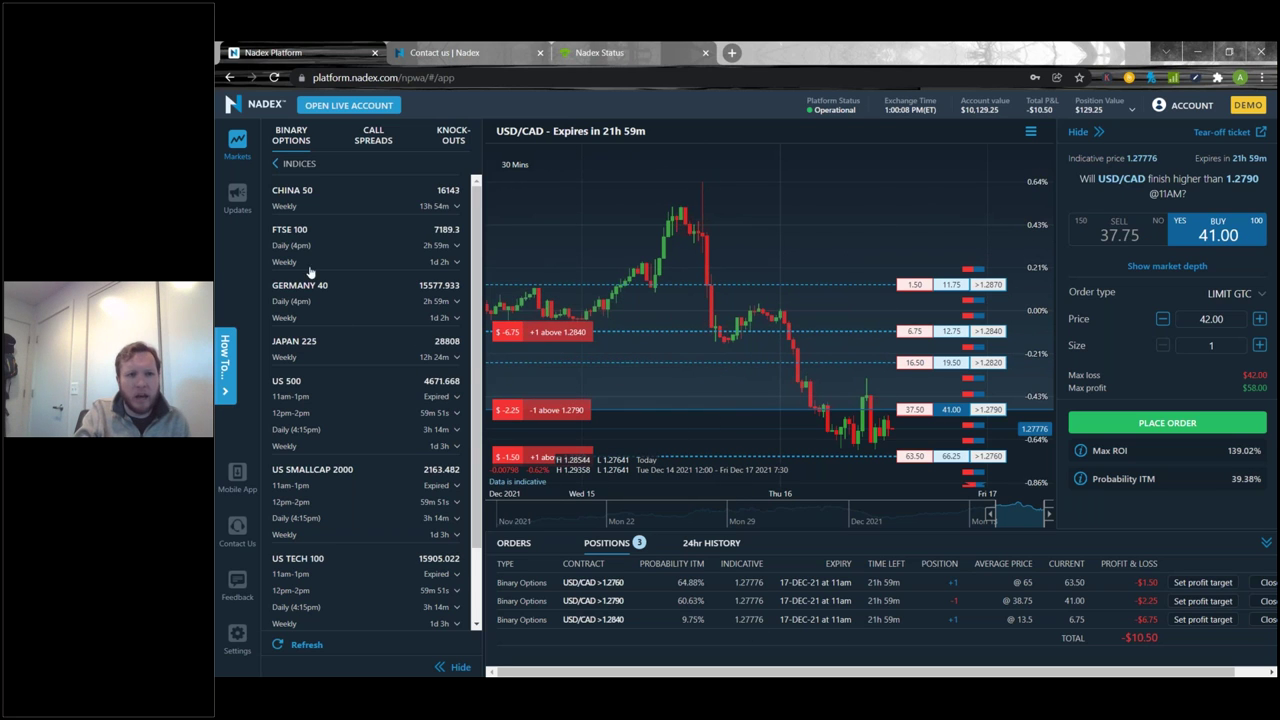
pyautogui.click(300, 164)
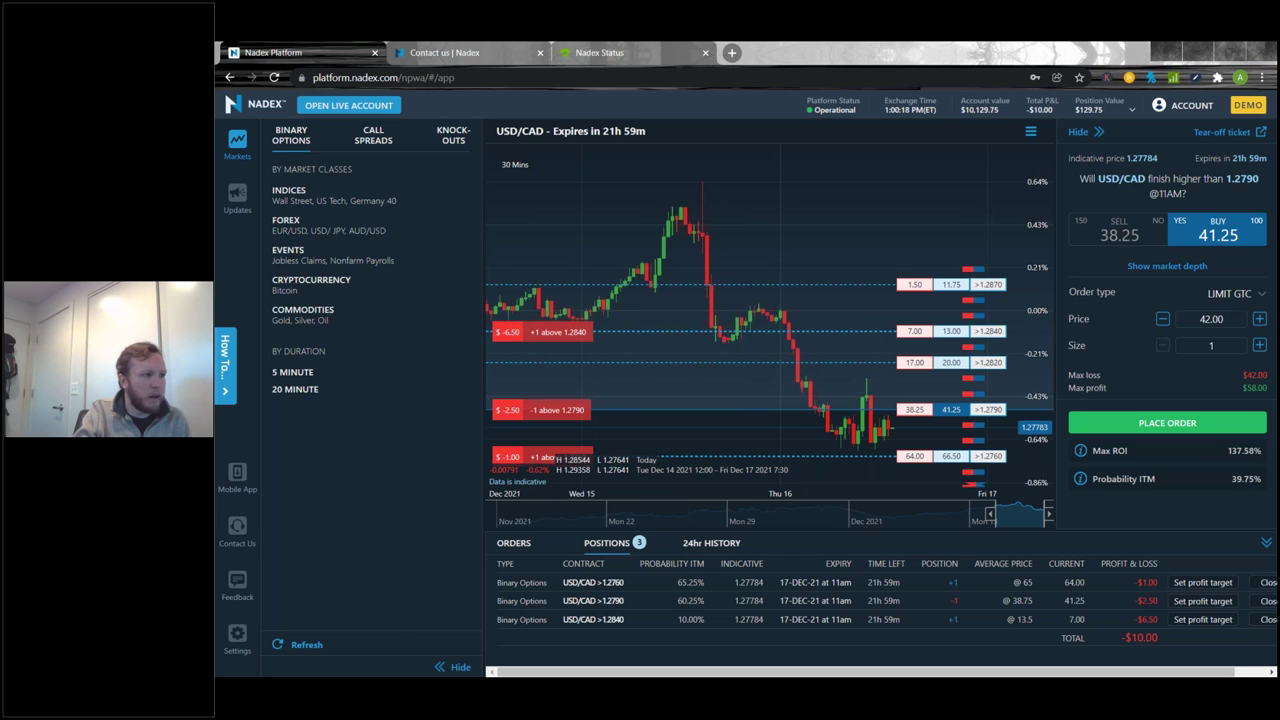
pyautogui.press('F5')
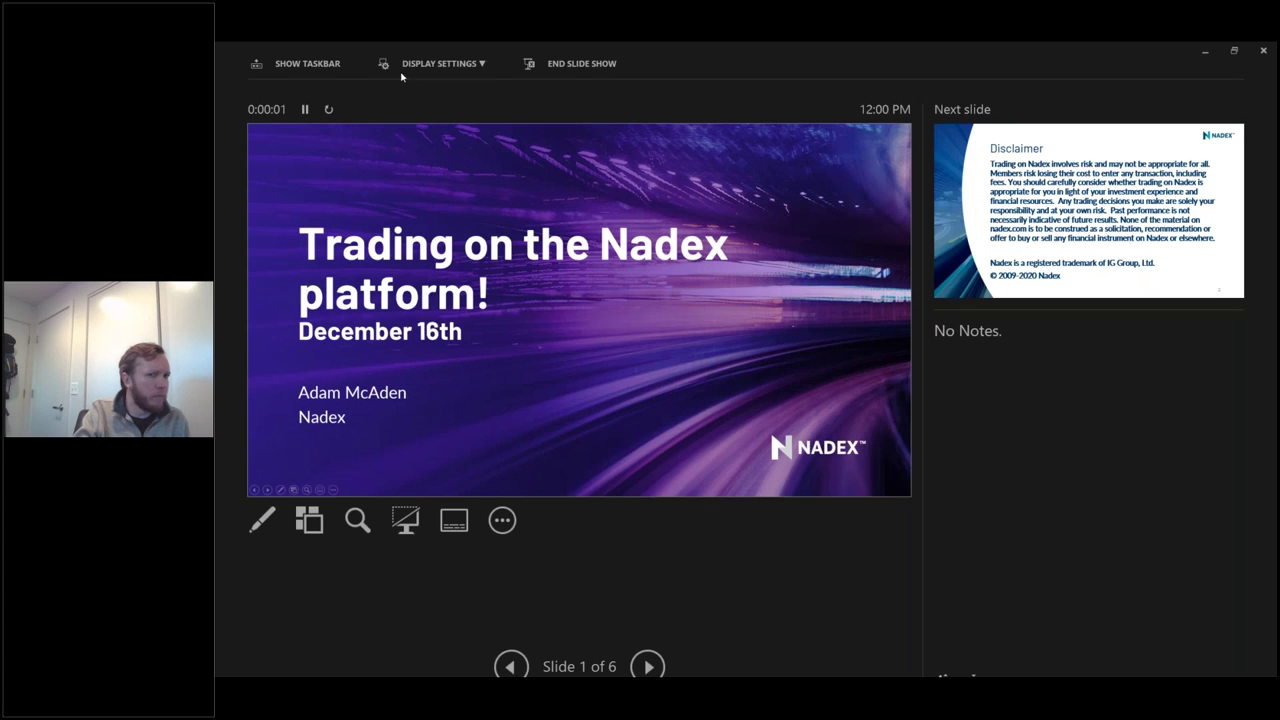
# Leave the Display Settings unchanged and advance the slideshow to slide 2, the Disclaimer
pyautogui.click(440, 63)
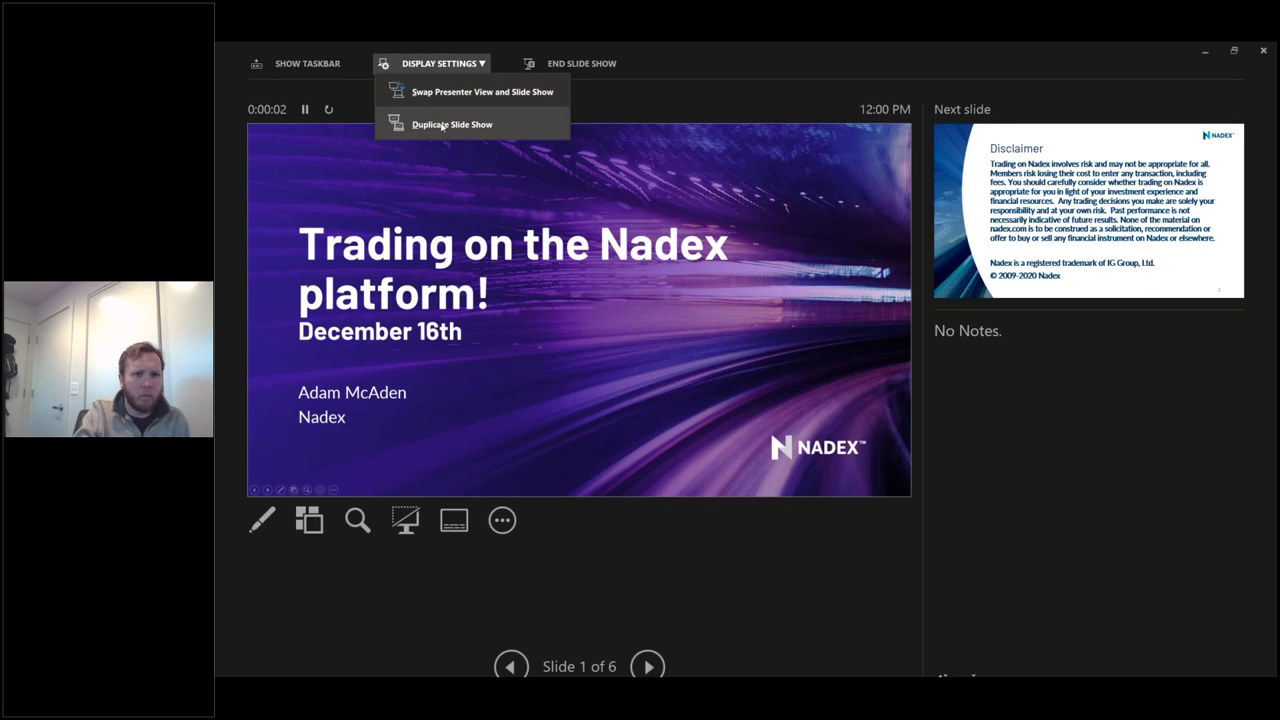
pyautogui.click(442, 124)
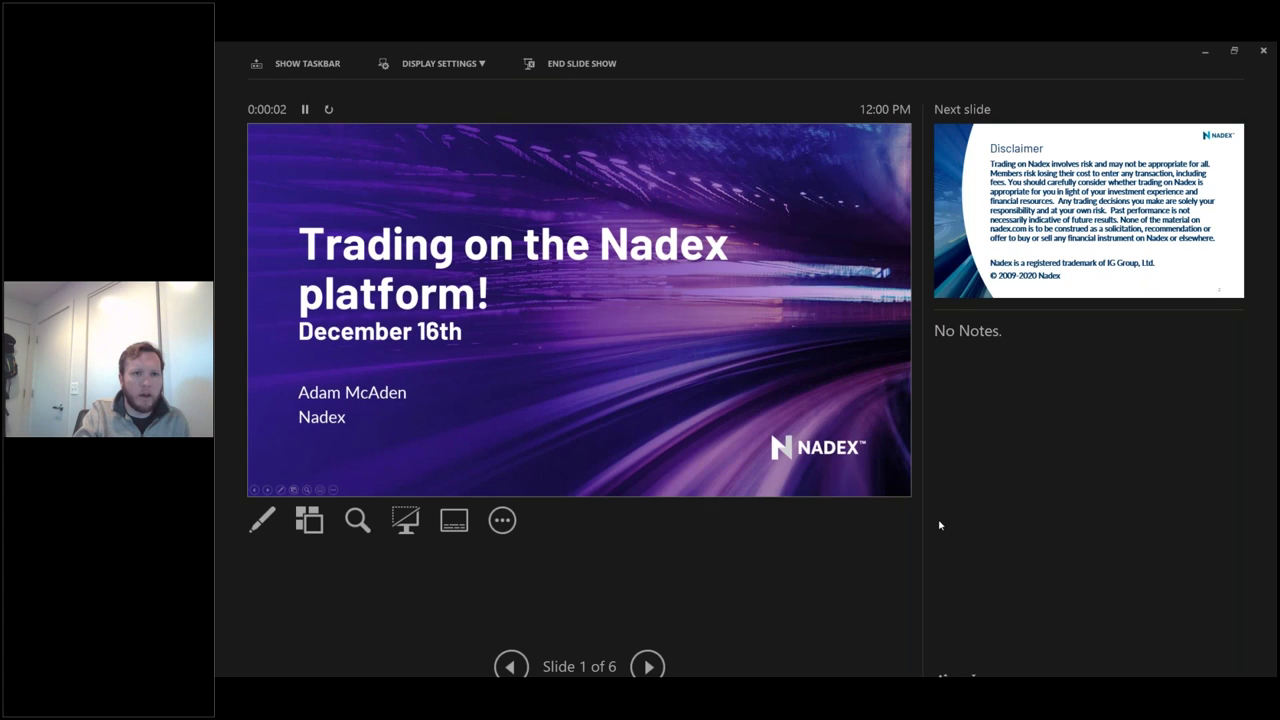
pyautogui.press('Right')
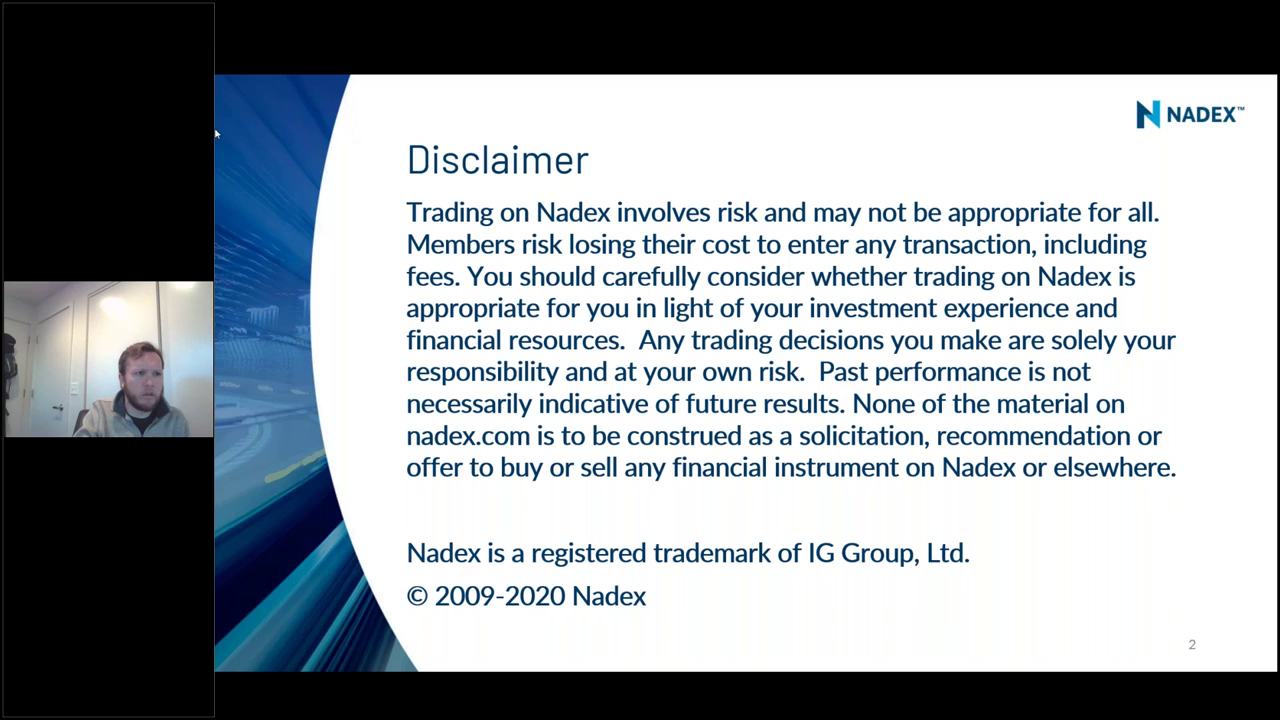